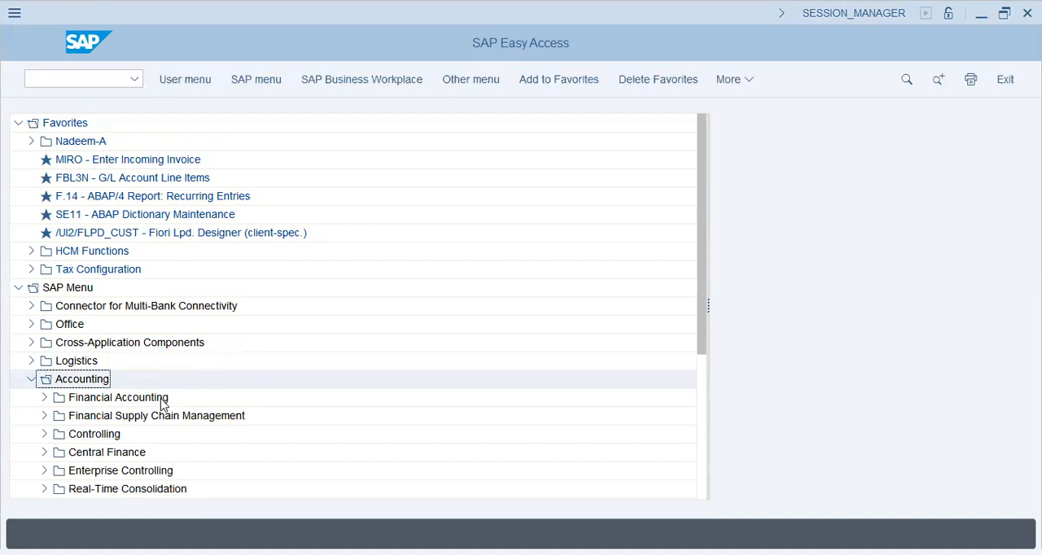
- Open central G/L account maintenance from Financial Accounting > General Ledger > Master Records > G/L Accounts > Individual Processing
left_click(44, 397)
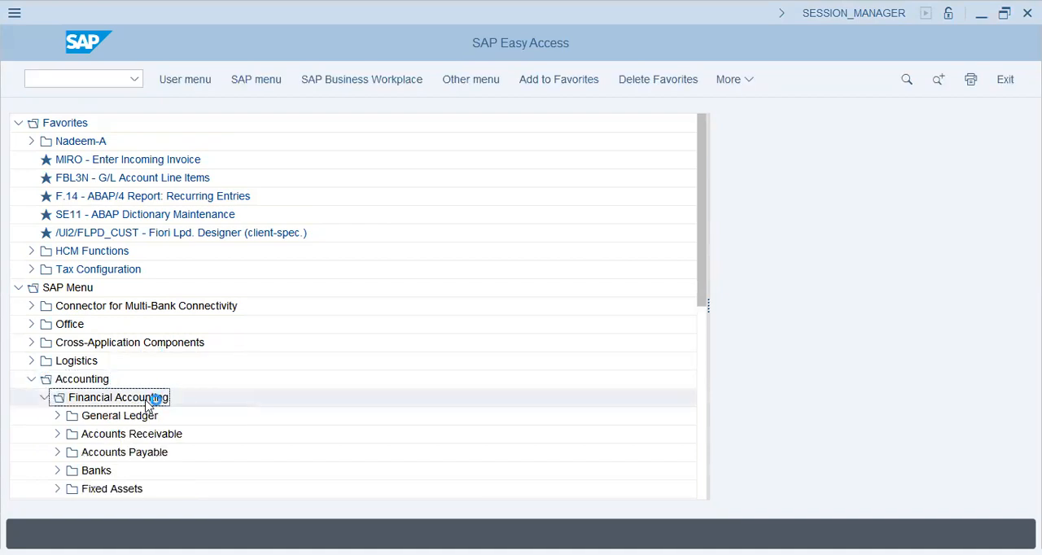
left_click(81, 416)
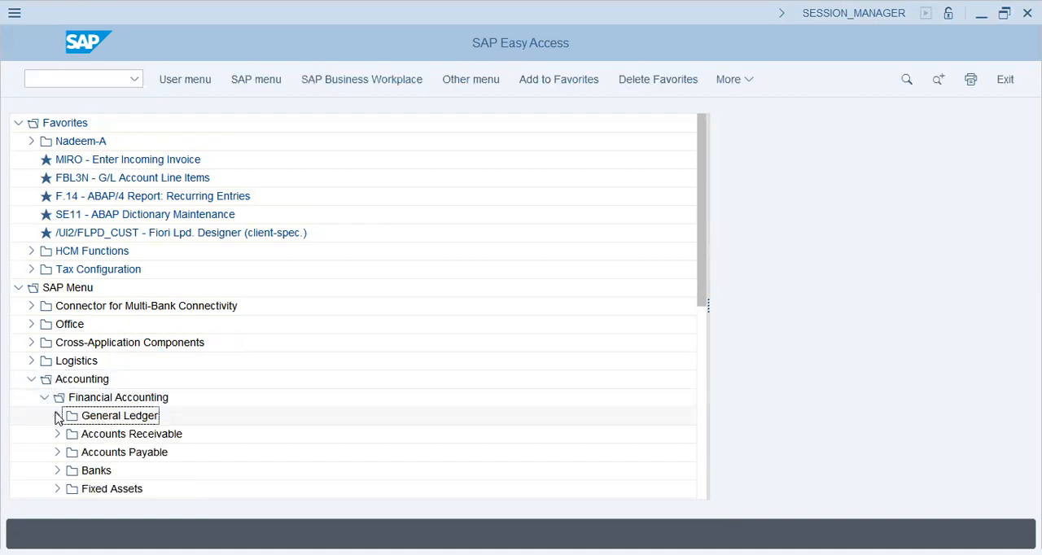
left_click(57, 416)
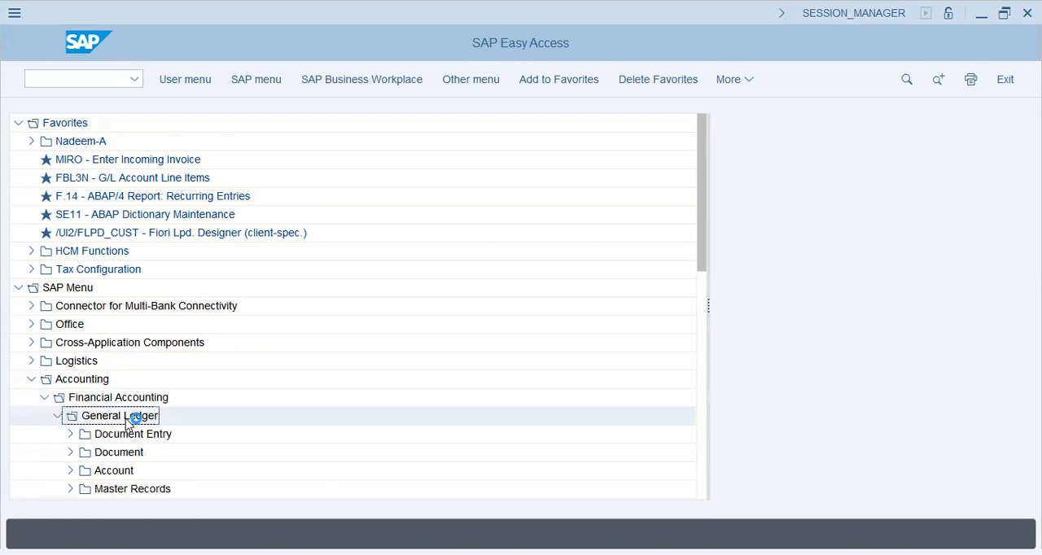
left_click(705, 291)
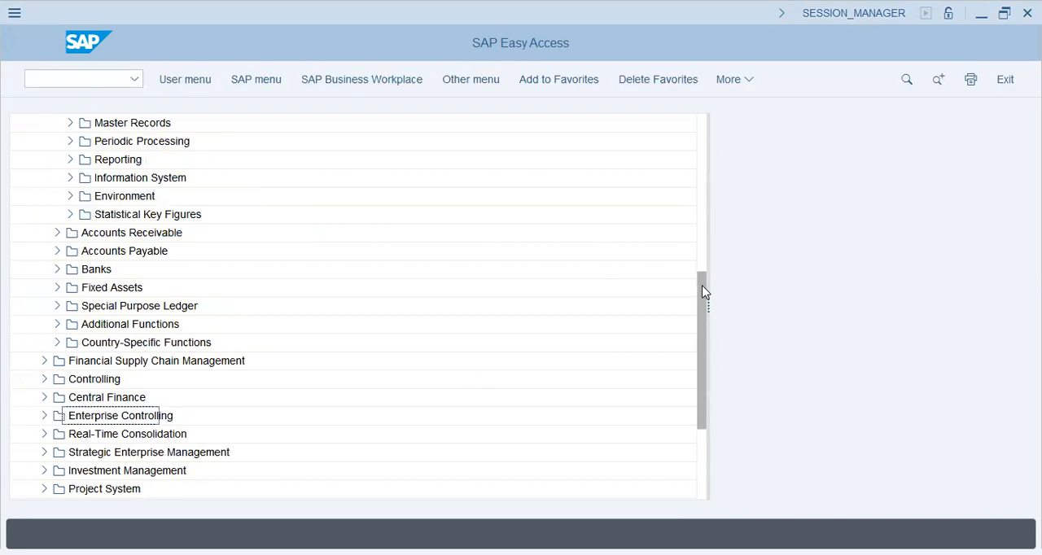
left_click(699, 237)
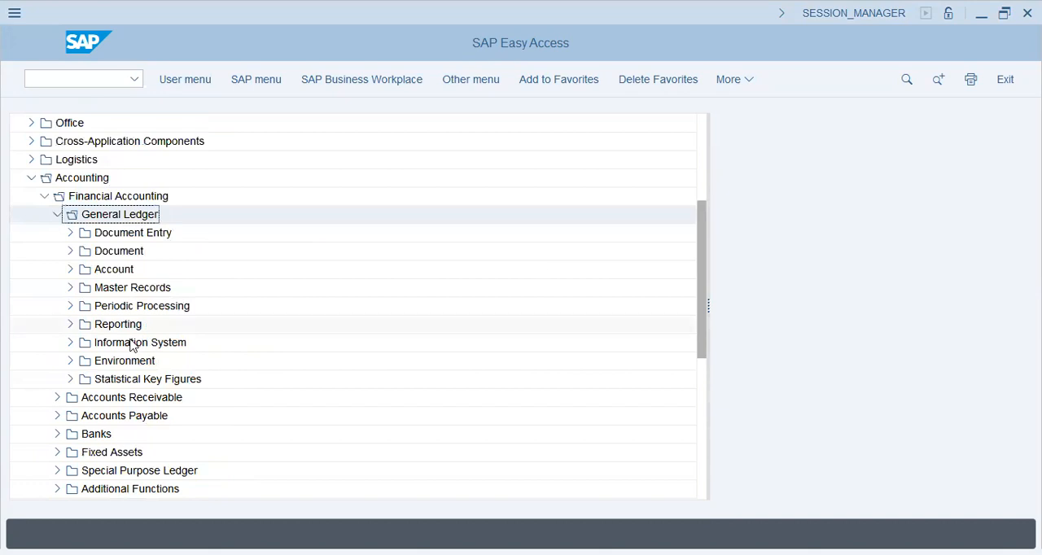
left_click(71, 288)
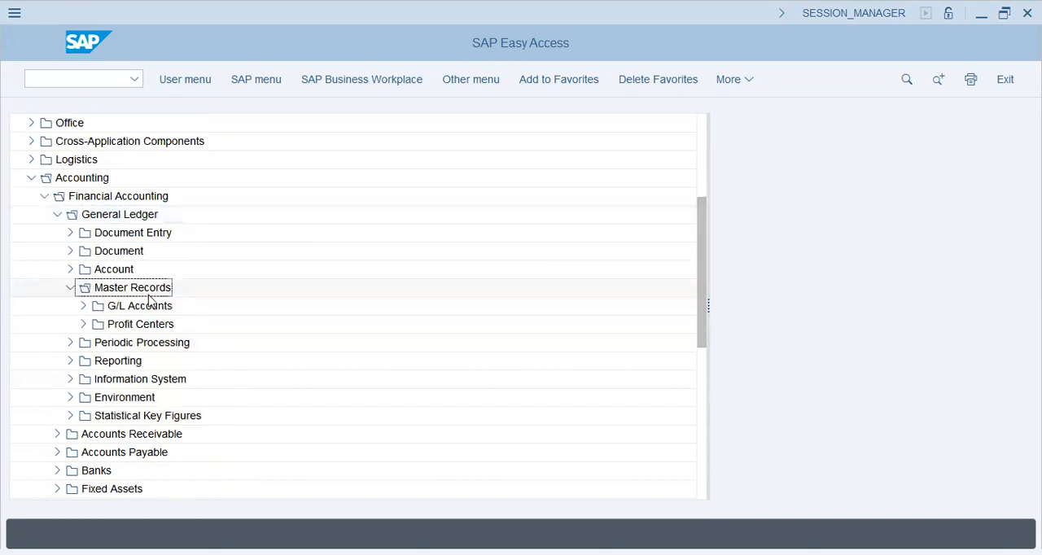
left_click(83, 307)
left_click(101, 325)
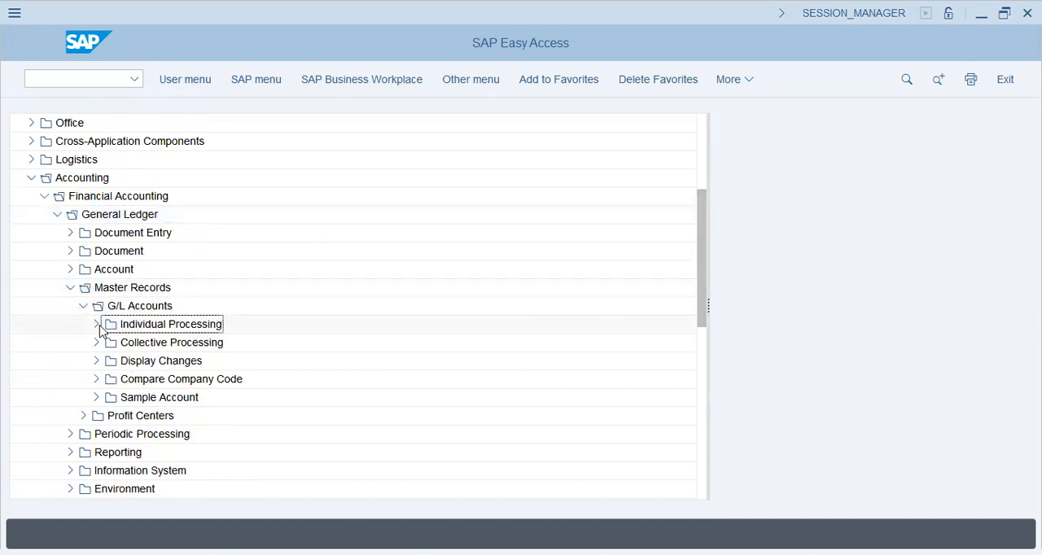
left_click(96, 326)
double_click(172, 343)
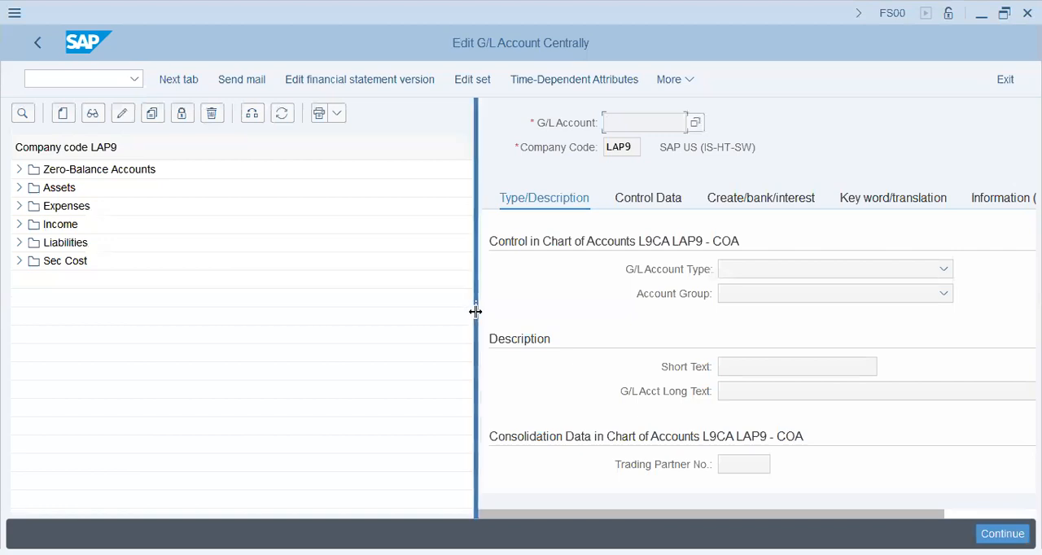
- Narrow the account tree area and change the company code to AA42
left_click_drag(476, 311, 358, 293)
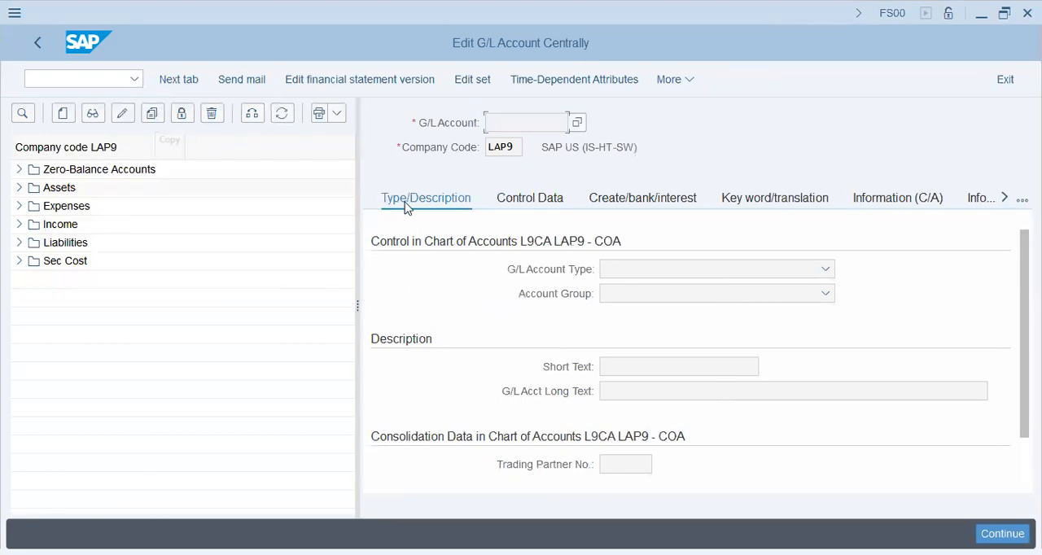
left_click(252, 114)
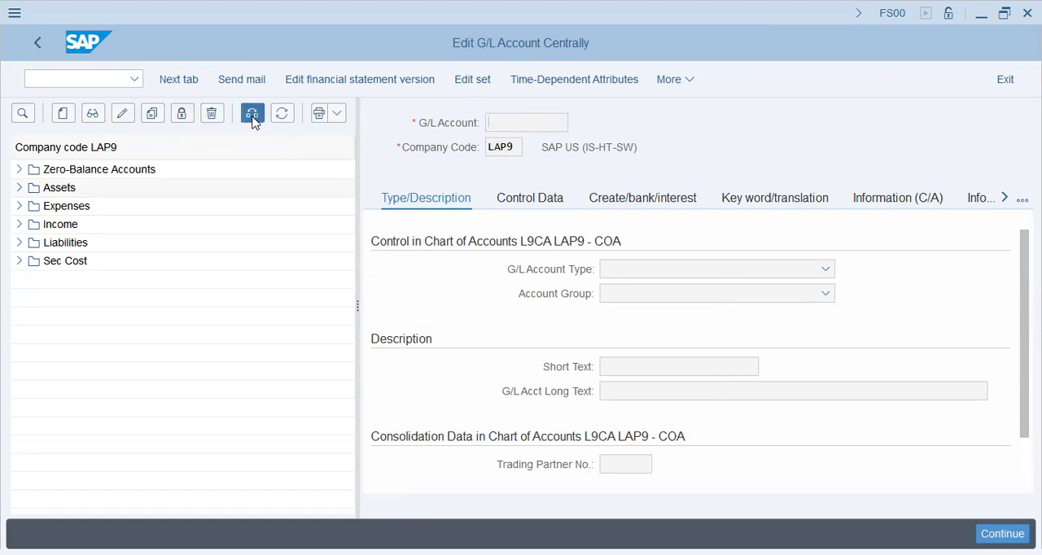
type("aa42")
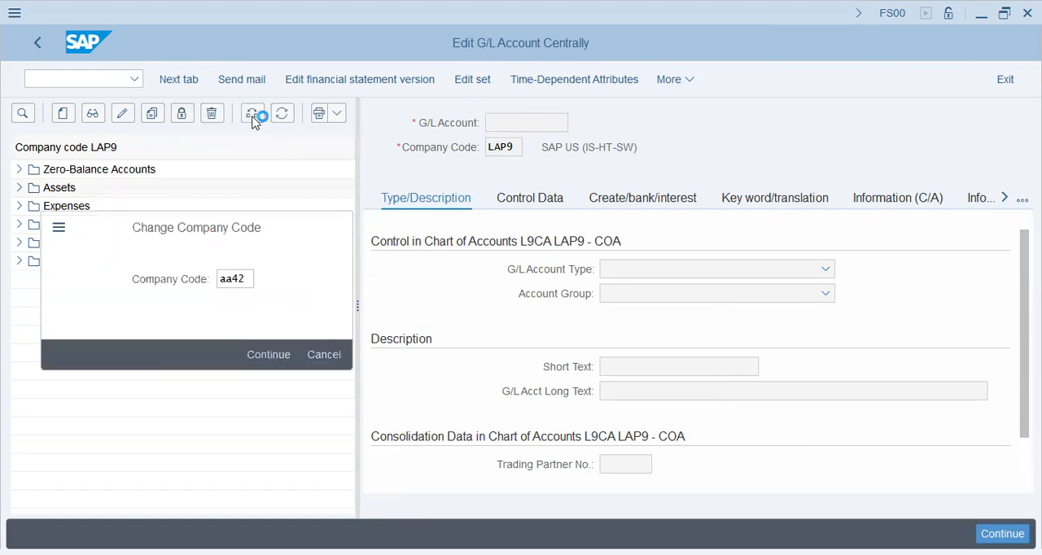
key("Return")
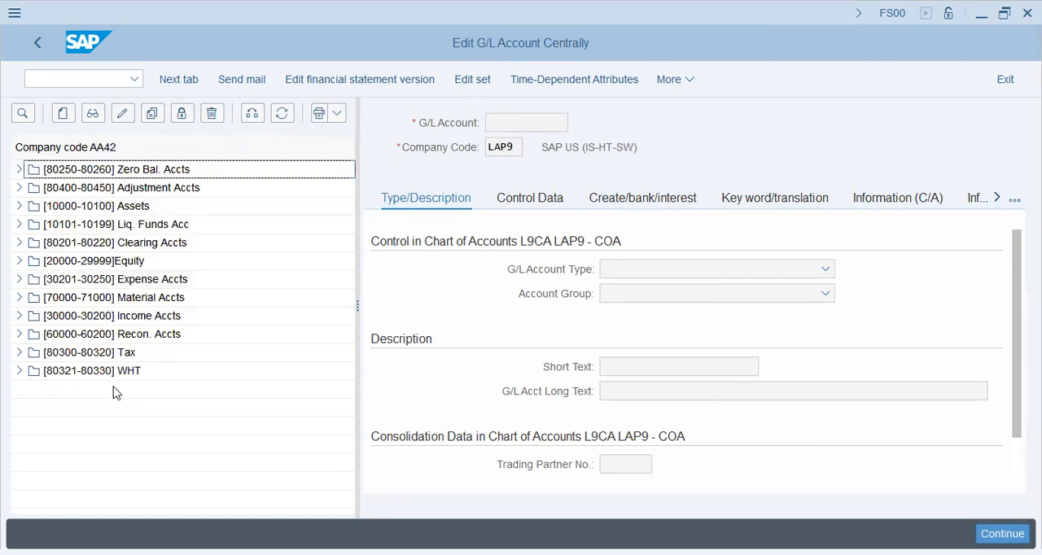
- Display the Petty Cash account from the Liq. Funds group and examine its available G/L account types
left_click(19, 224)
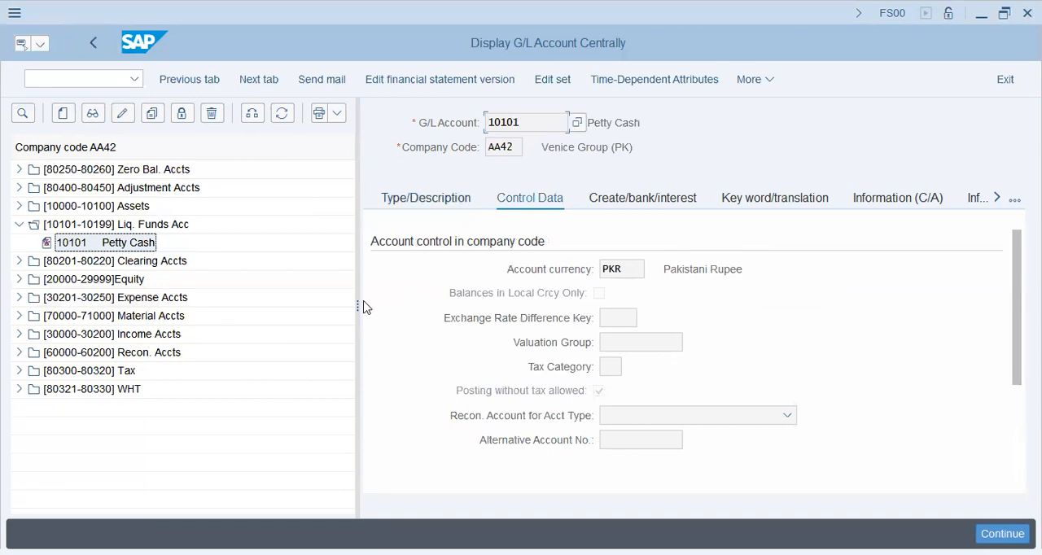
left_click(633, 271)
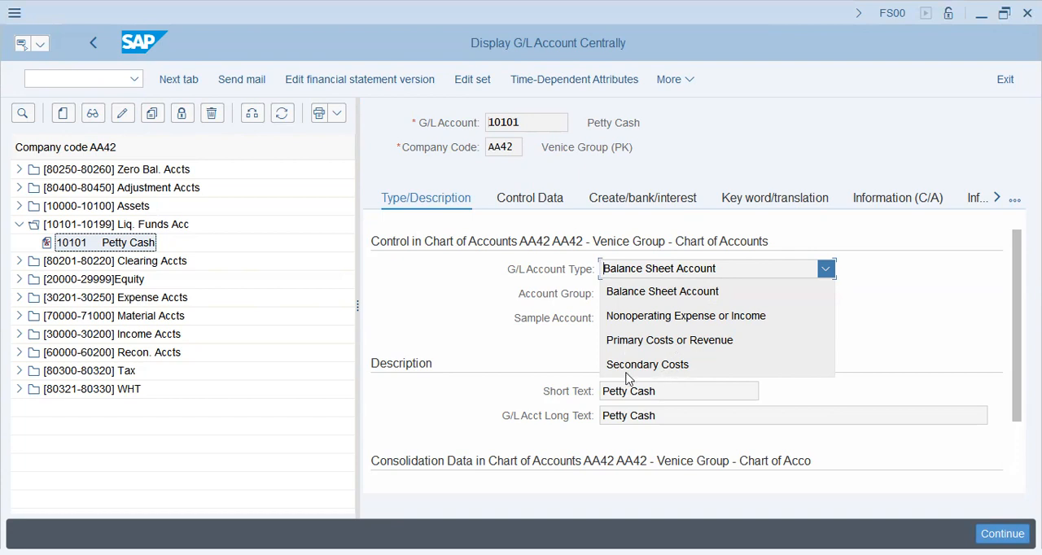
key("Escape")
- Review the Petty Cash account's control data, including currency, exchange rate difference key, valuation group, tax category and reconciliation account type
left_click(546, 201)
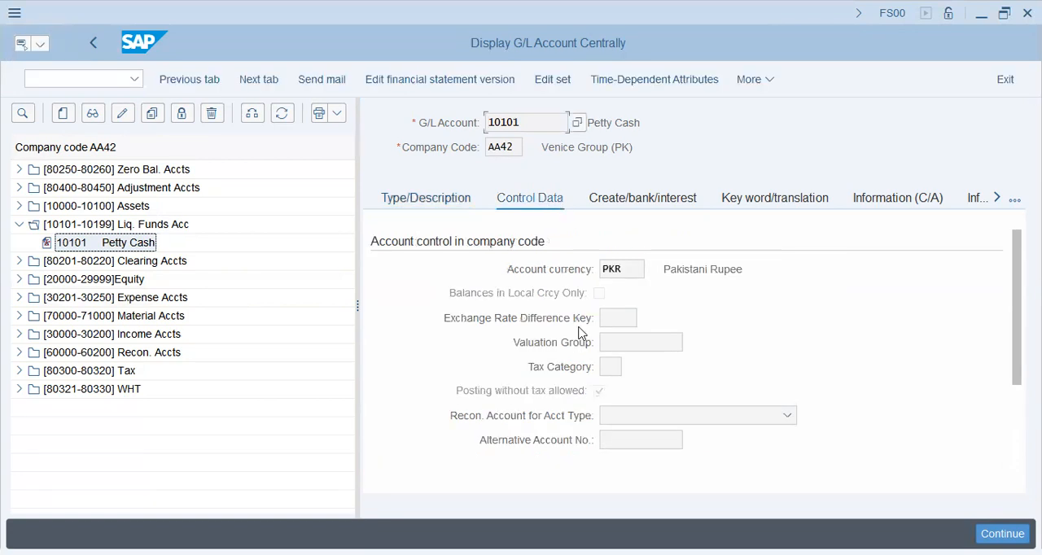
double_click(500, 124)
left_click(633, 268)
left_click(630, 311)
left_click(627, 343)
left_click(613, 366)
left_click(620, 419)
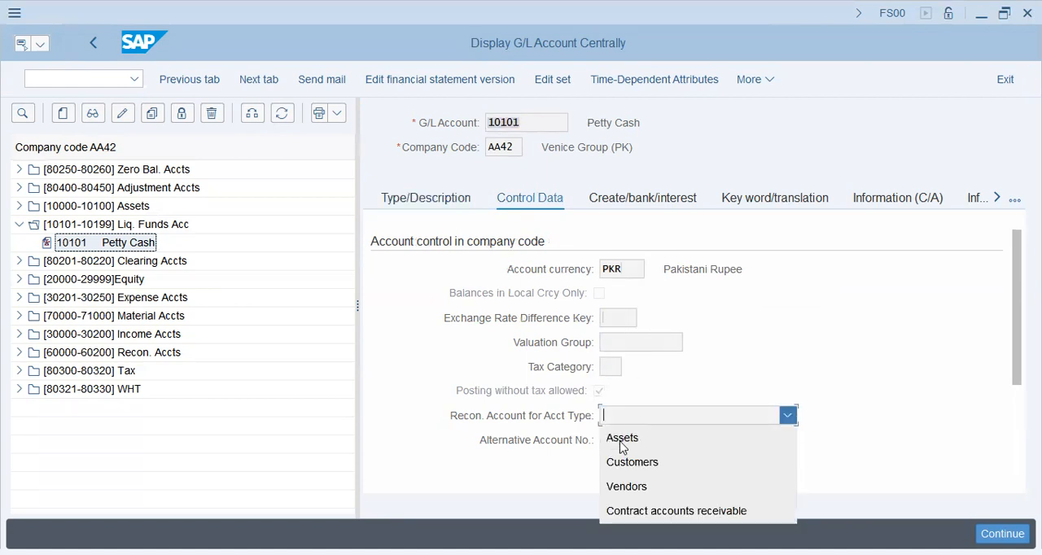
left_click(534, 444)
scroll(524, 386, "down", 3)
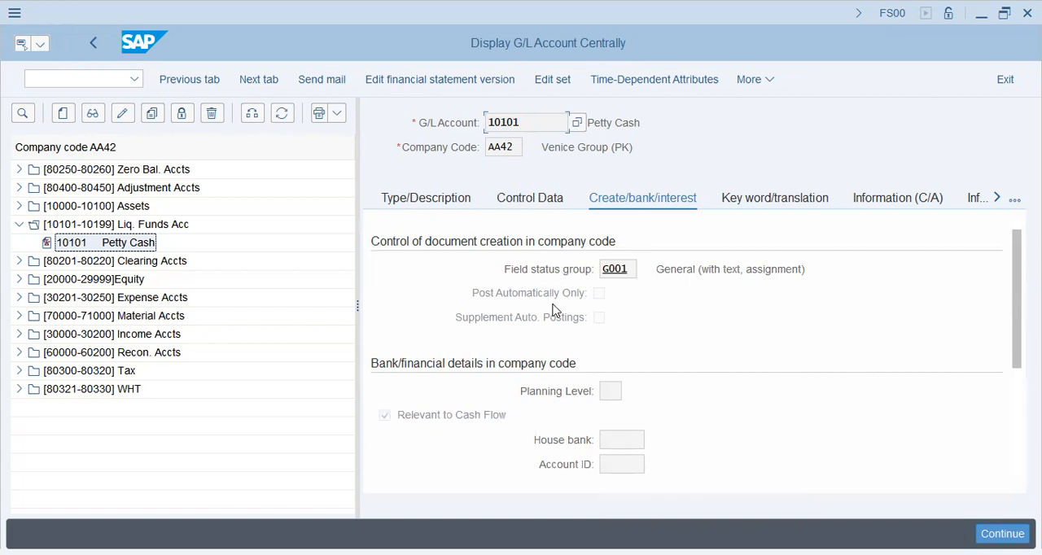
- Review the Petty Cash account's field status group, cash flow relevance and bank details
left_click(606, 272)
left_click(409, 420)
key("Tab")
key("Tab")
key("Tab")
left_click(145, 244)
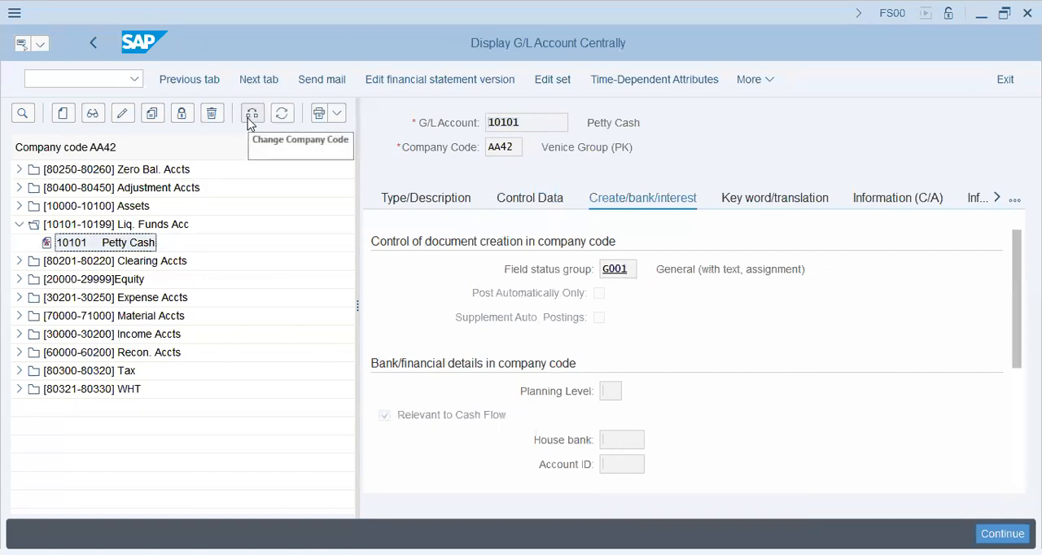
- Check the existing accounts in the Expense Accts group and start creating G/L account 30249 in company code AA42
left_click(17, 299)
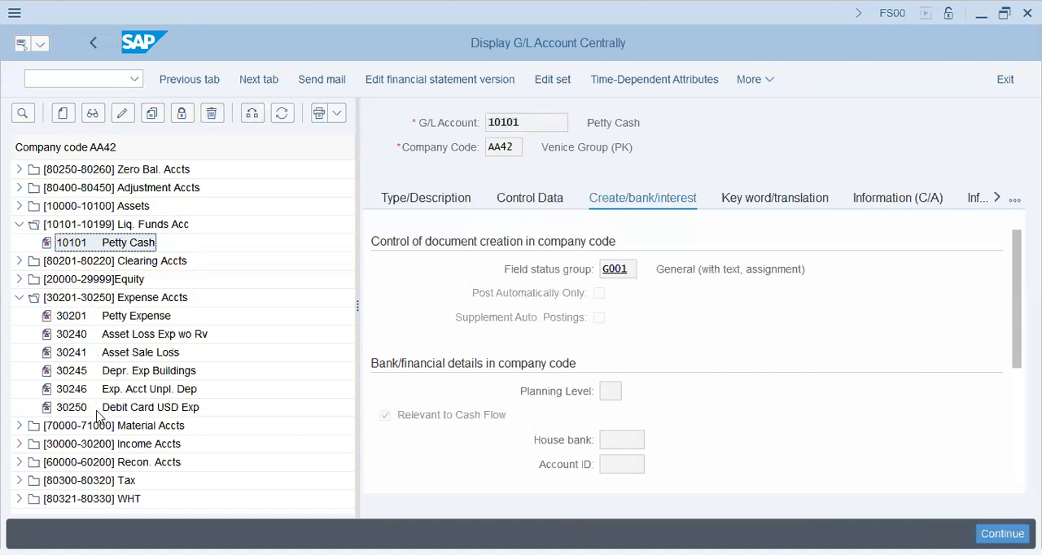
left_click(130, 407)
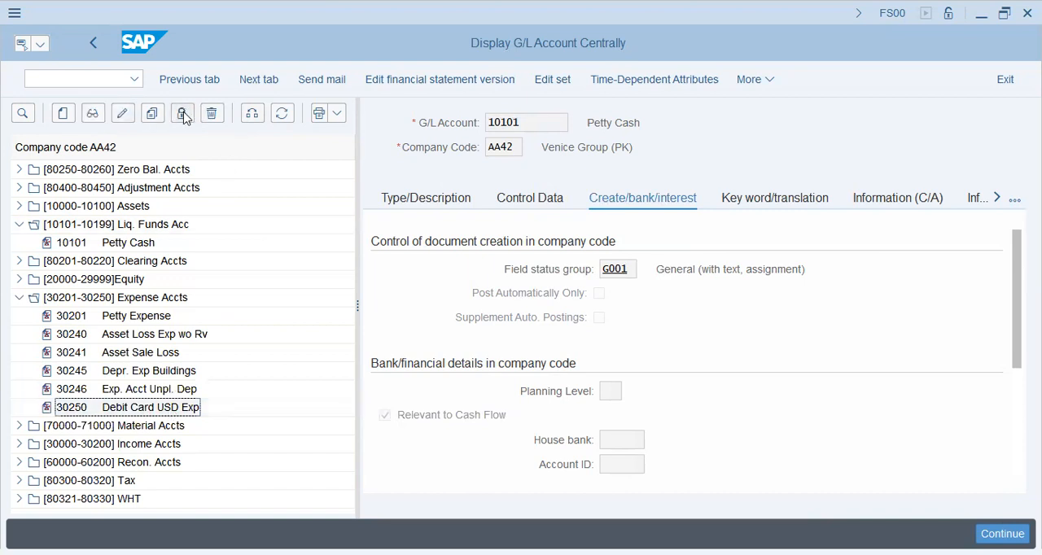
left_click(63, 114)
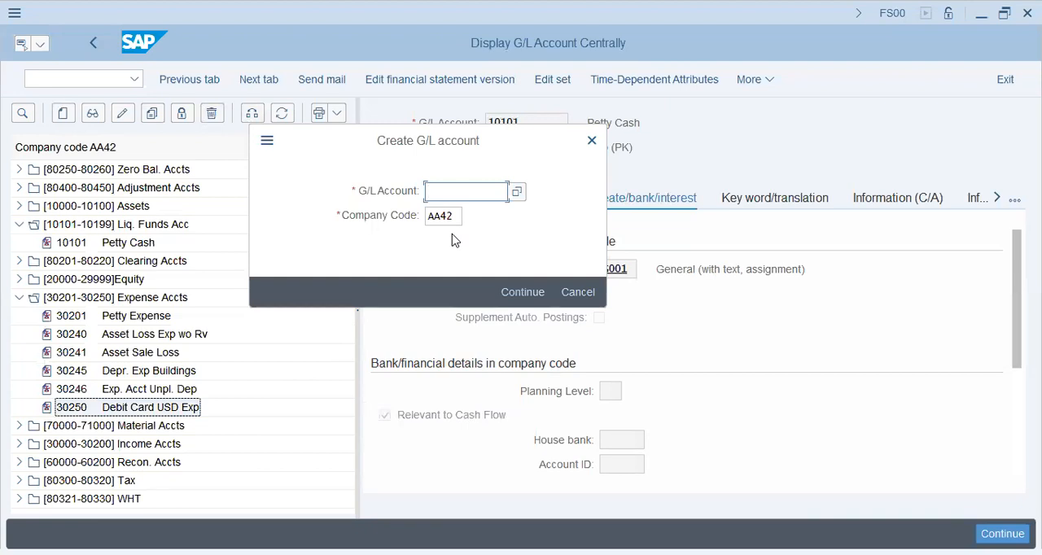
type("30249")
left_click(455, 240)
key("Return")
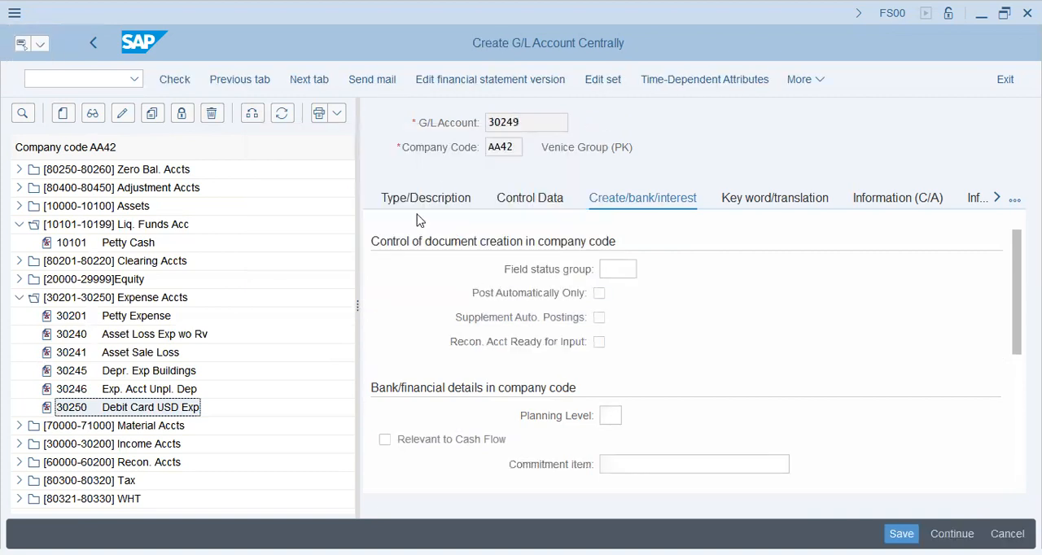
left_click(427, 199)
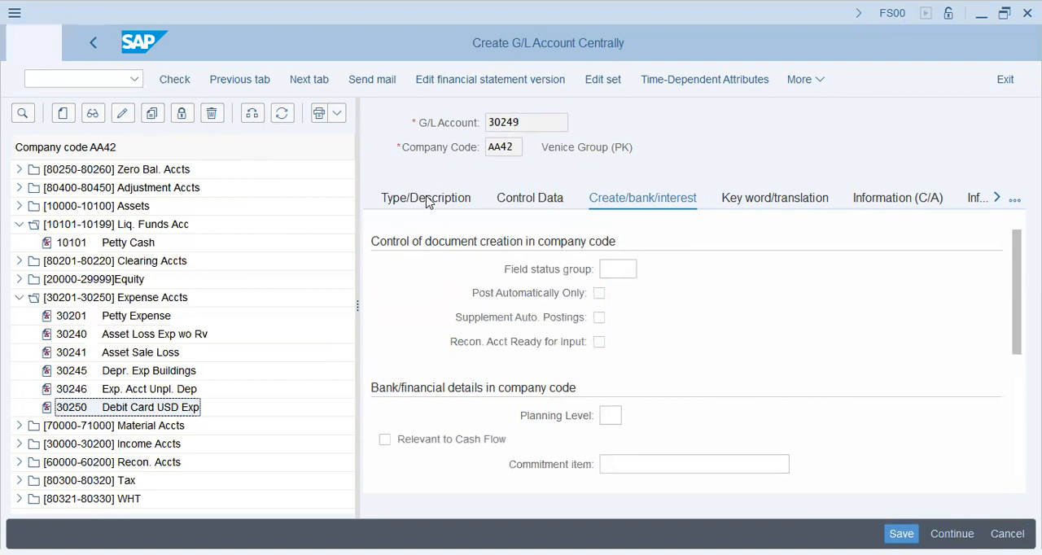
left_click(633, 271)
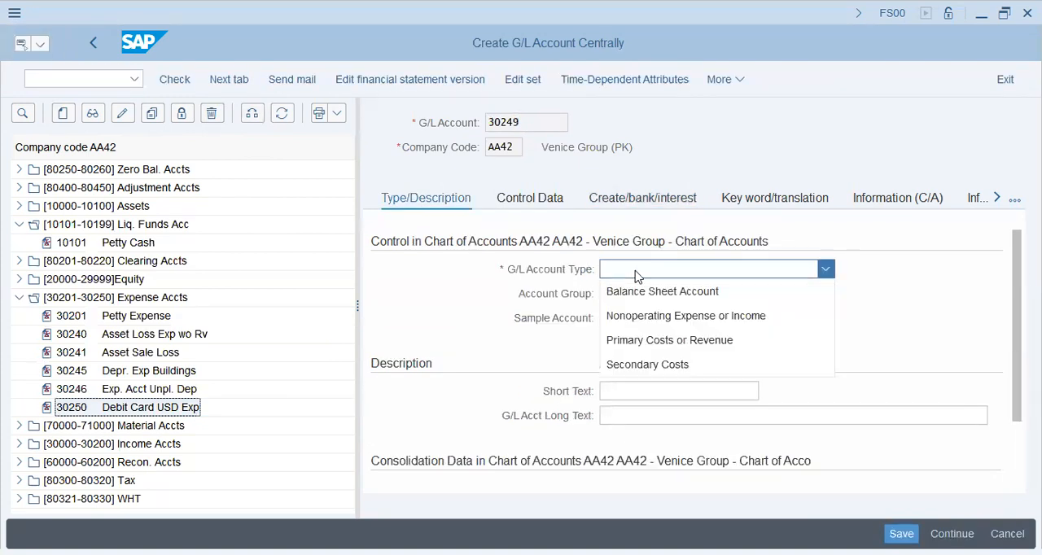
left_click(651, 319)
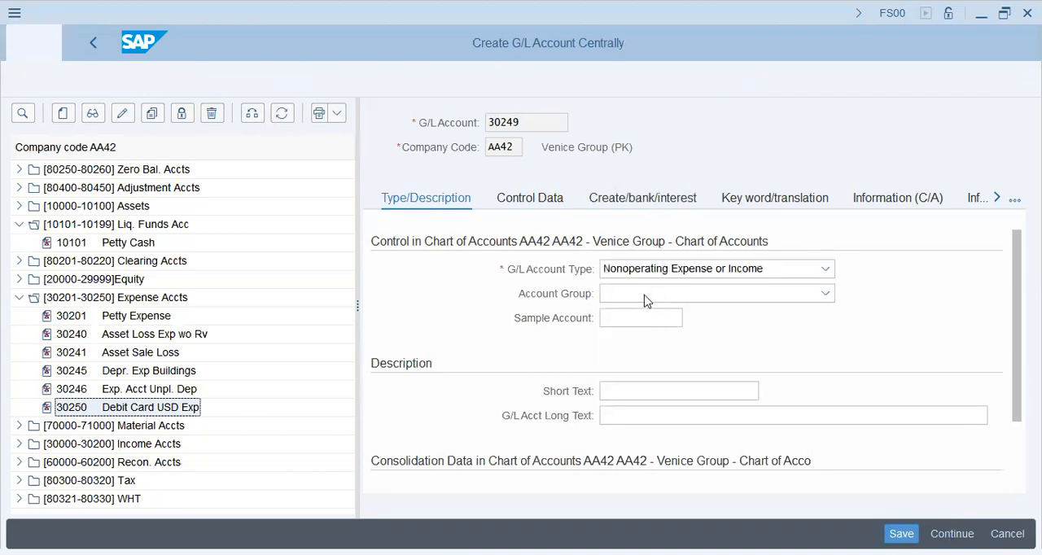
left_click(645, 300)
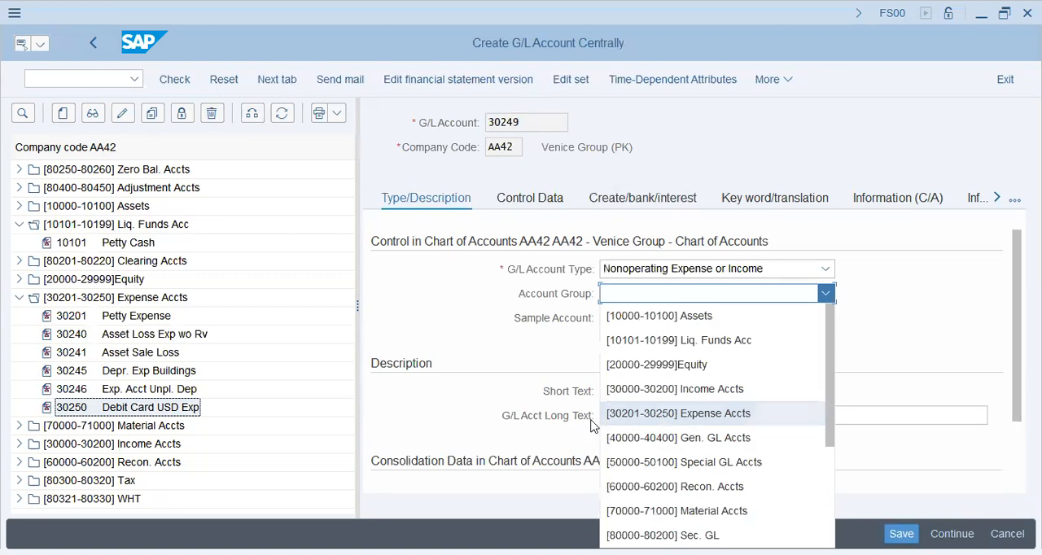
left_click(666, 415)
- Enter the short text "Debit Card (AED) Exp" and the long text "Debit card (AED) Expenses" for the new account
left_click(663, 389)
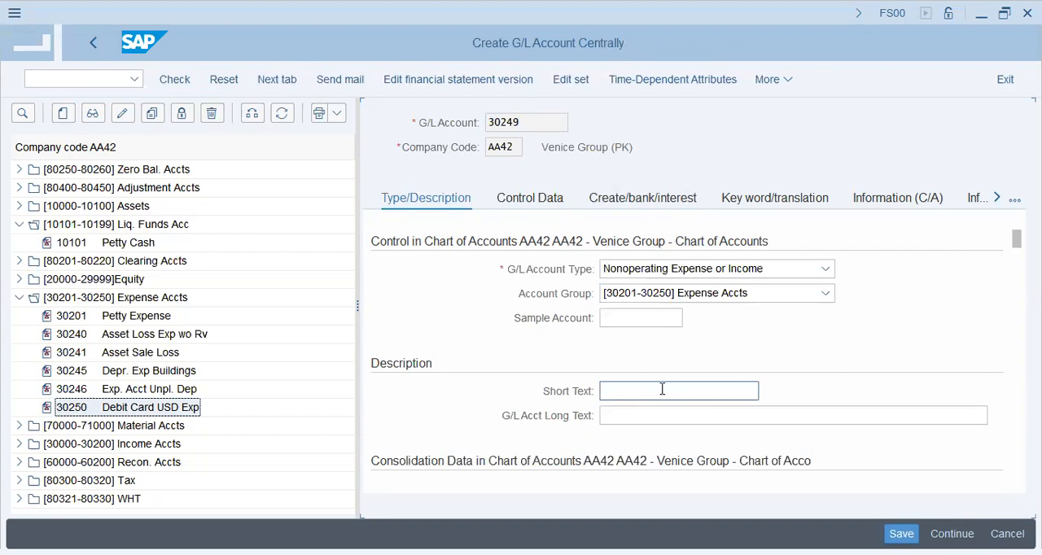
type("D")
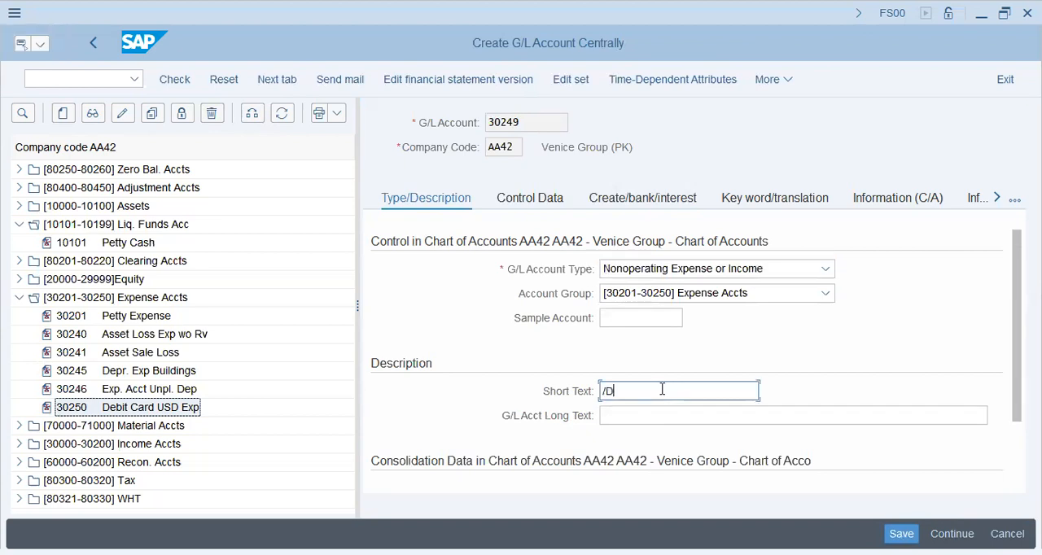
type("ebit c")
key("BackSpace")
key("BackSpace")
key("BackSpace")
key("BackSpace")
key("BackSpace")
key("Tab")
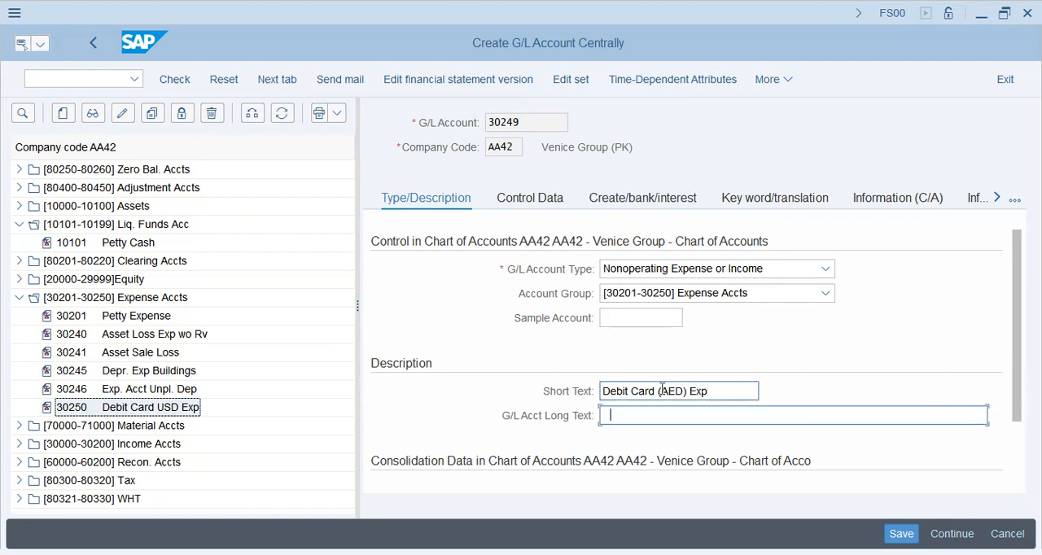
type("Debit card (AED")
key("BackSpace")
type(") Expenses")
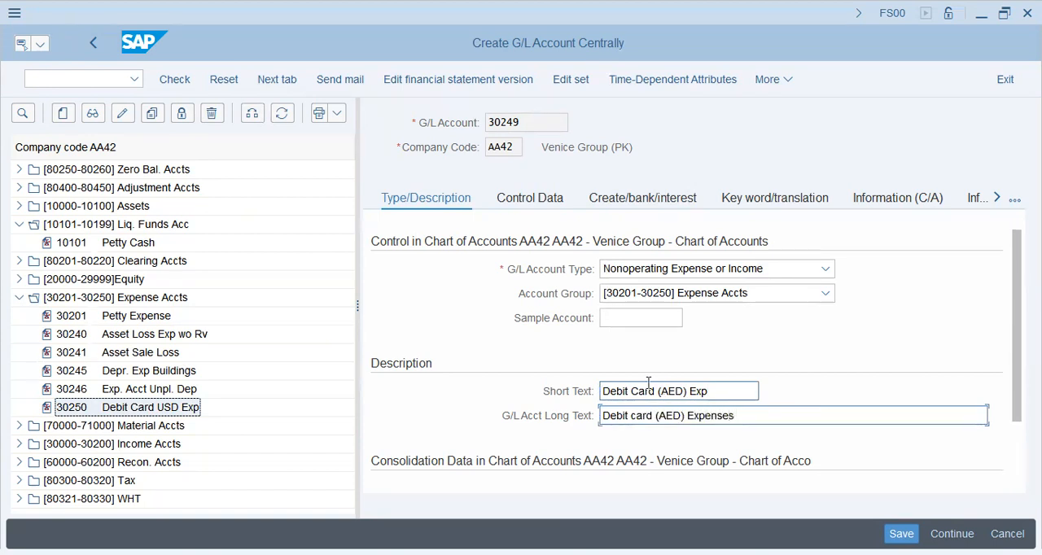
- Set the new account's currency to AED in the control data and enable Balances in Local Crcy Only
left_click(544, 200)
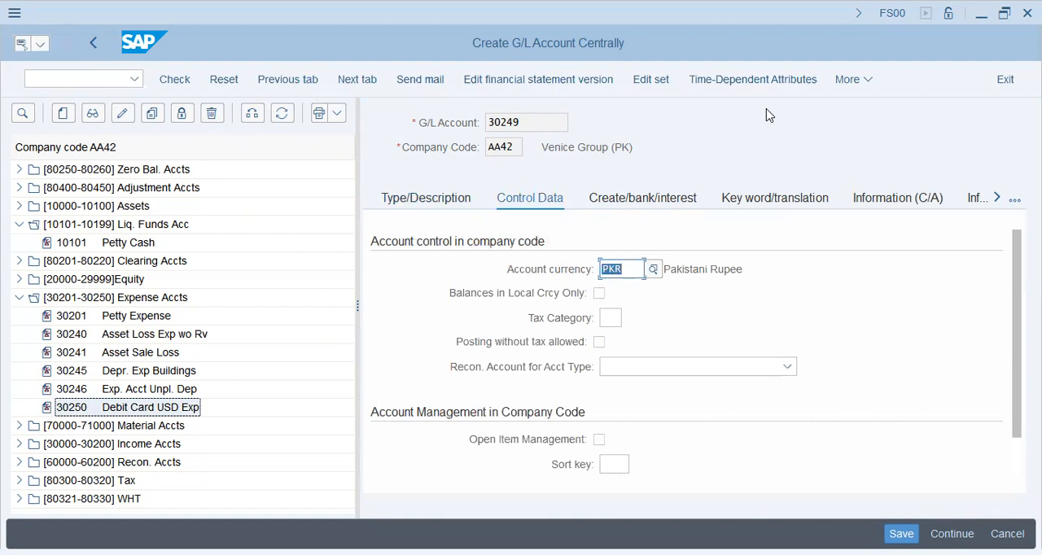
type("aaed")
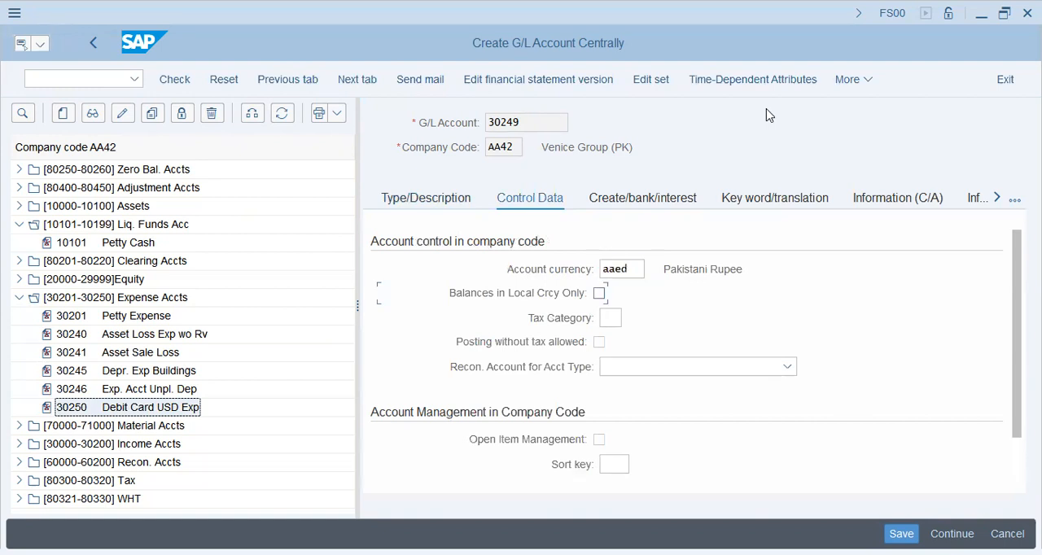
type("aed")
key("Tab")
left_click(598, 295)
left_click_drag(543, 147, 713, 140)
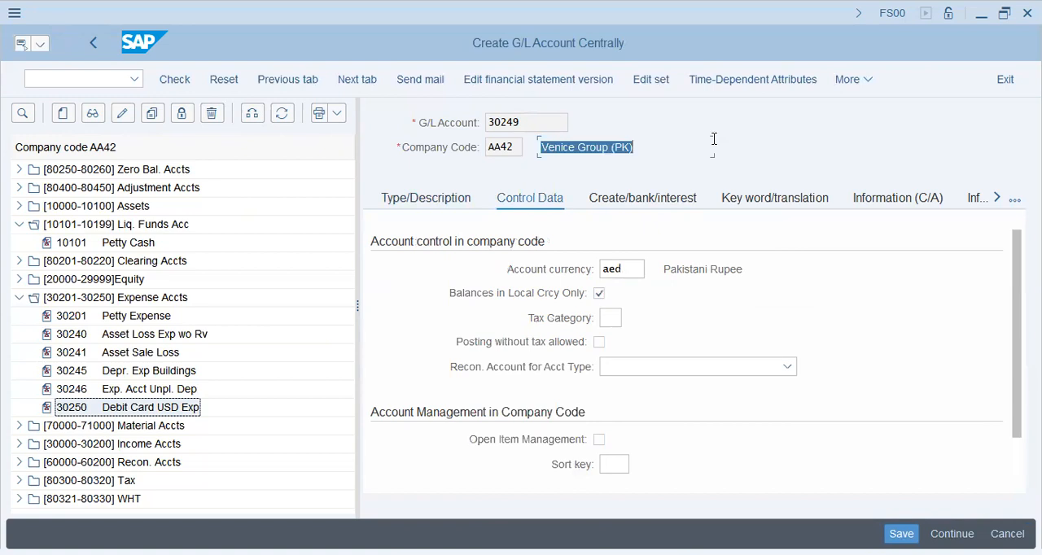
left_click_drag(507, 149, 460, 148)
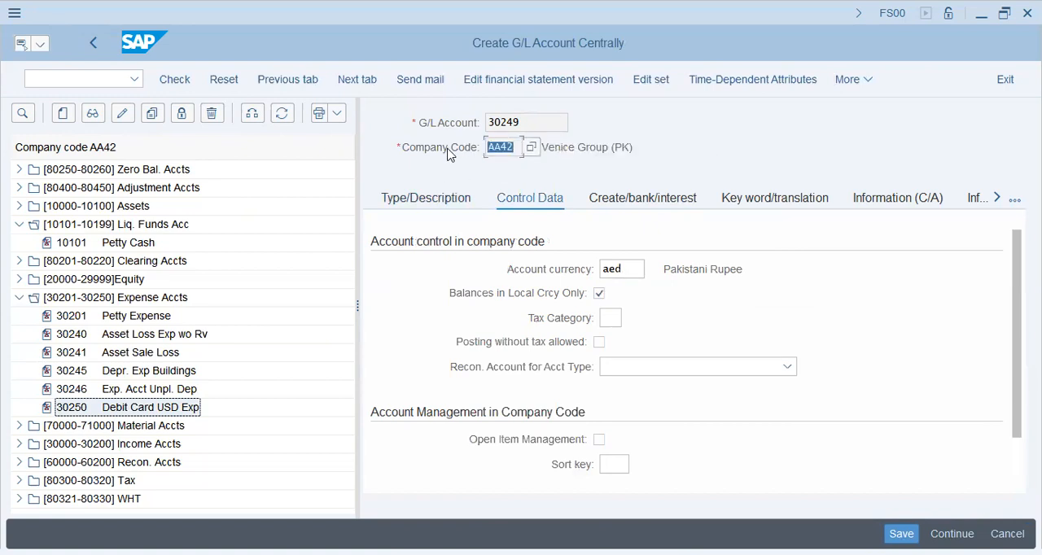
left_click(415, 158)
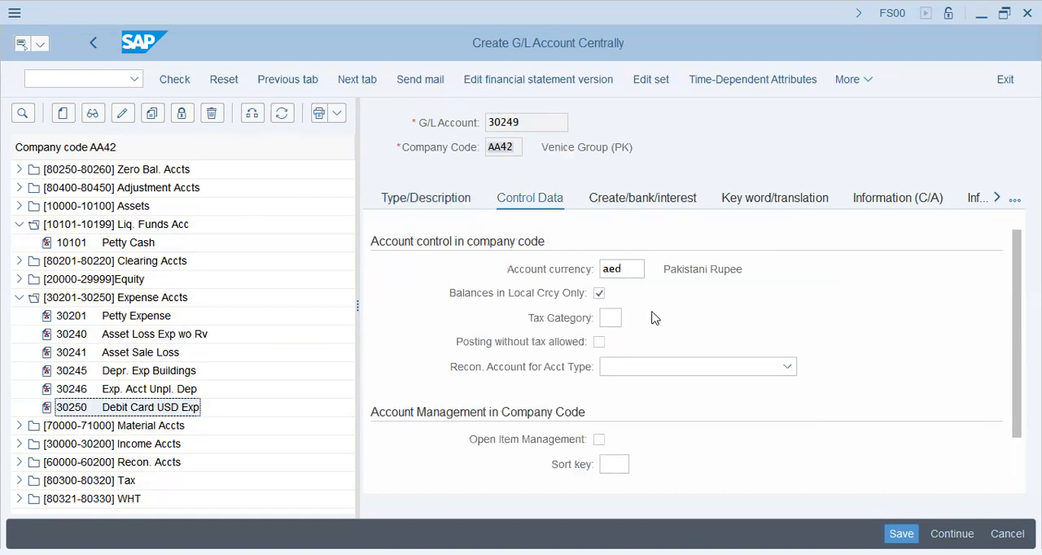
- Set the tax category to < (Input Tax Account) and allow posting without tax for the new account
left_click(619, 318)
key("BackSpace")
left_click(631, 318)
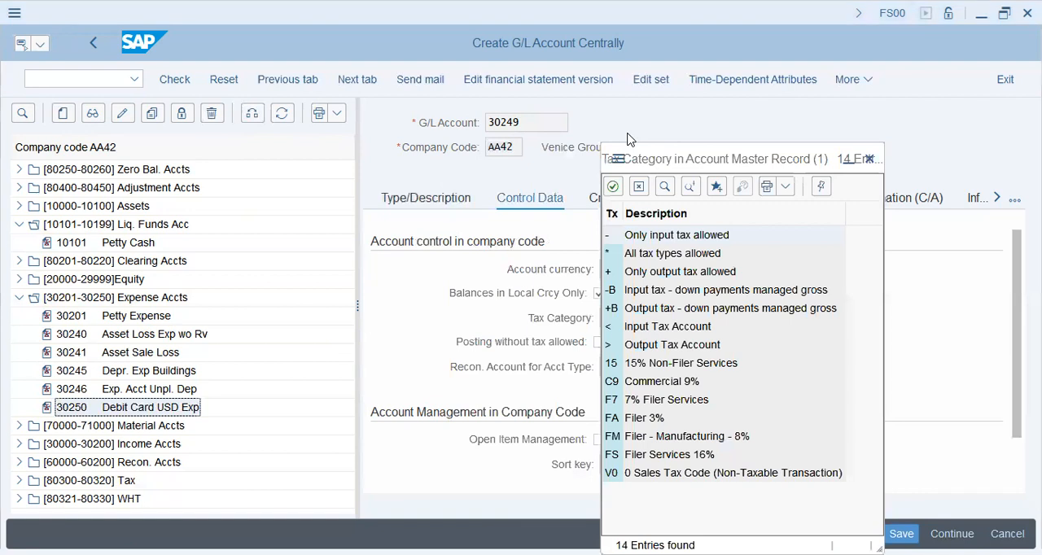
left_click(653, 330)
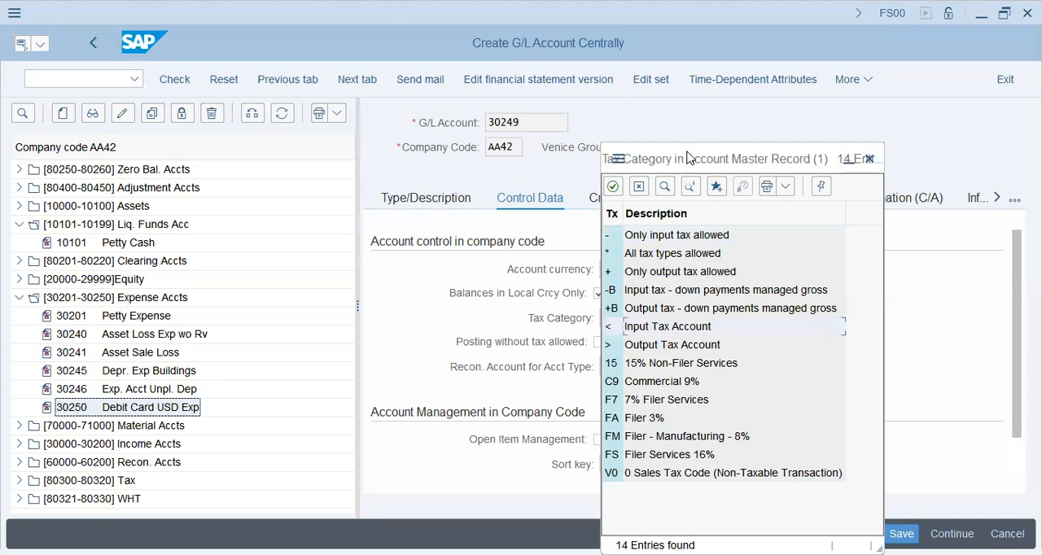
left_click_drag(690, 158, 633, 104)
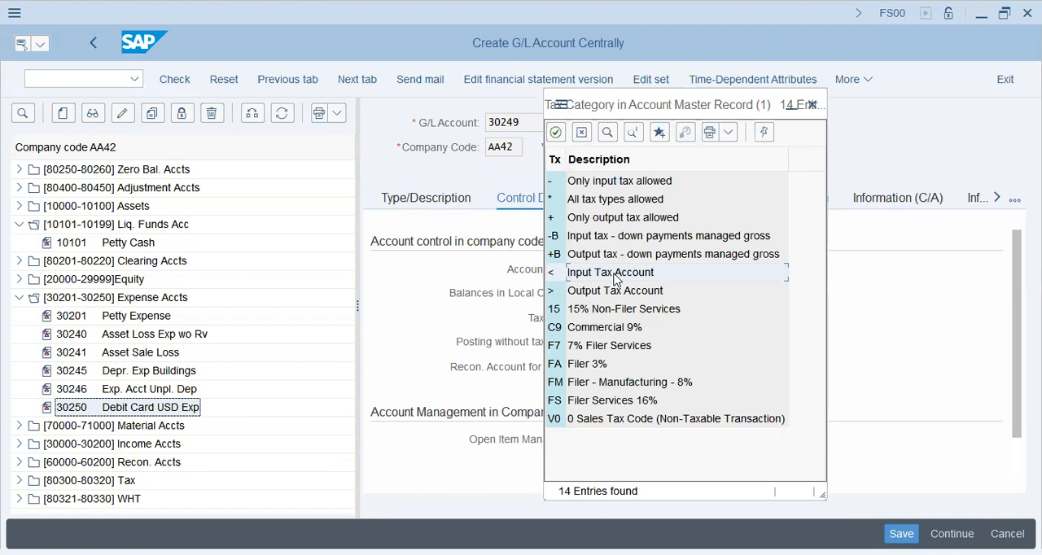
left_click(614, 275)
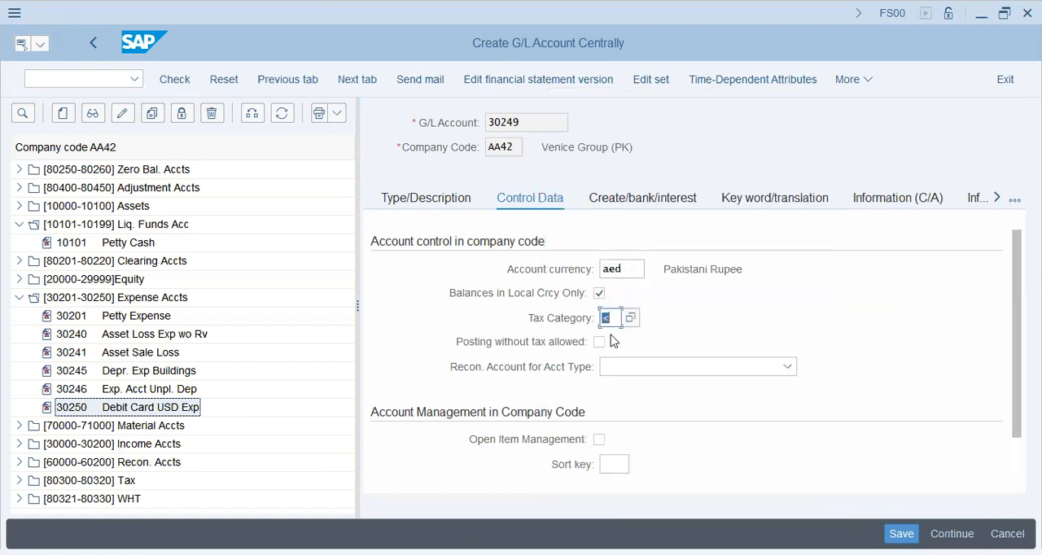
left_click(600, 343)
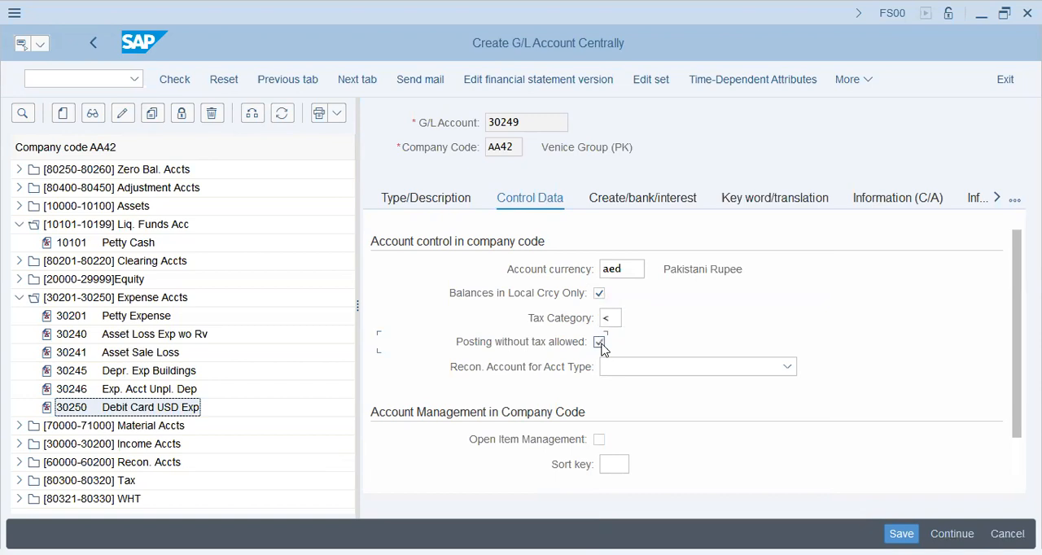
- Leave the reconciliation account type blank, set the sort key to 001, and validate the control data
left_click(617, 368)
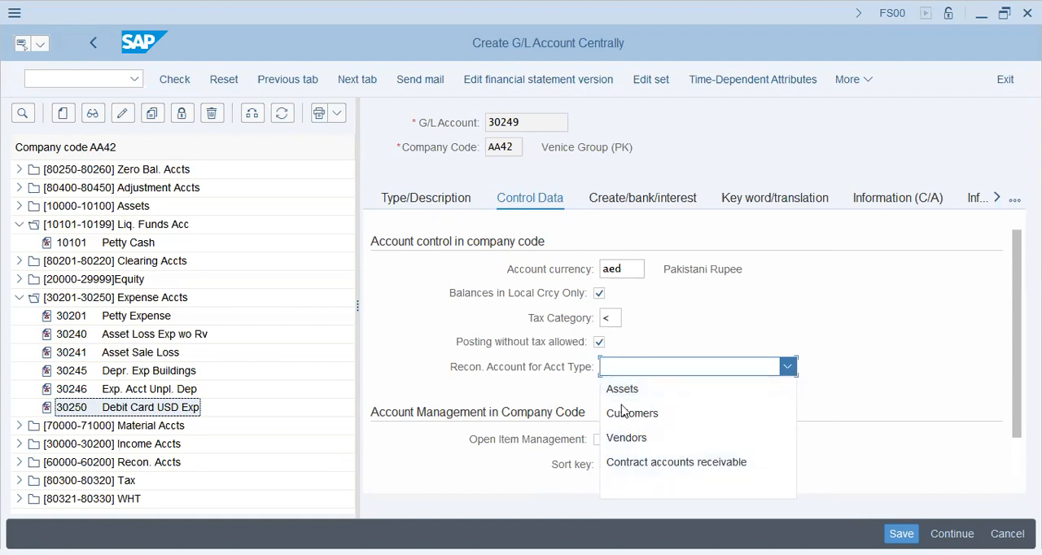
left_click(521, 402)
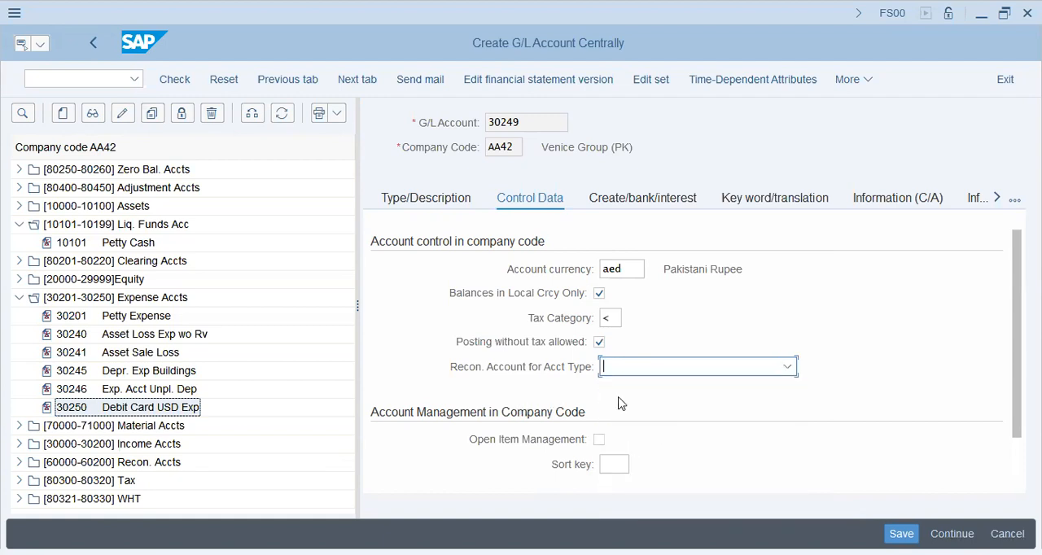
scroll(643, 396, "down", 1)
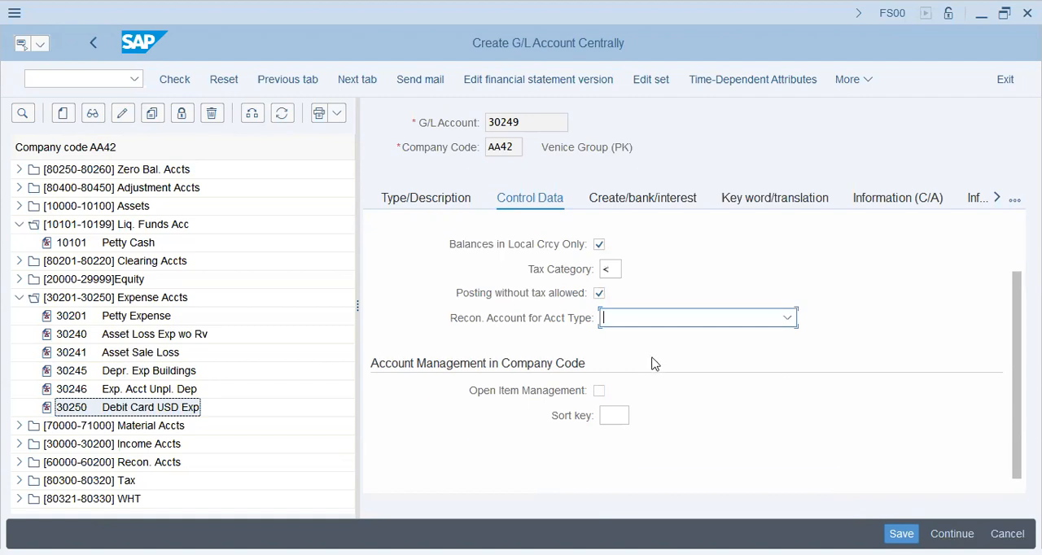
left_click(615, 415)
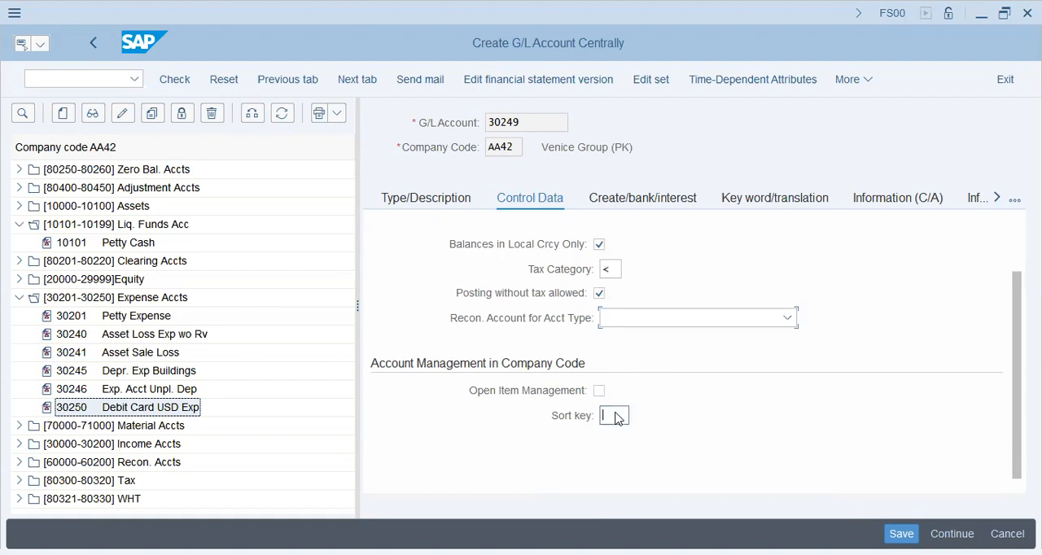
type("001")
key("Return")
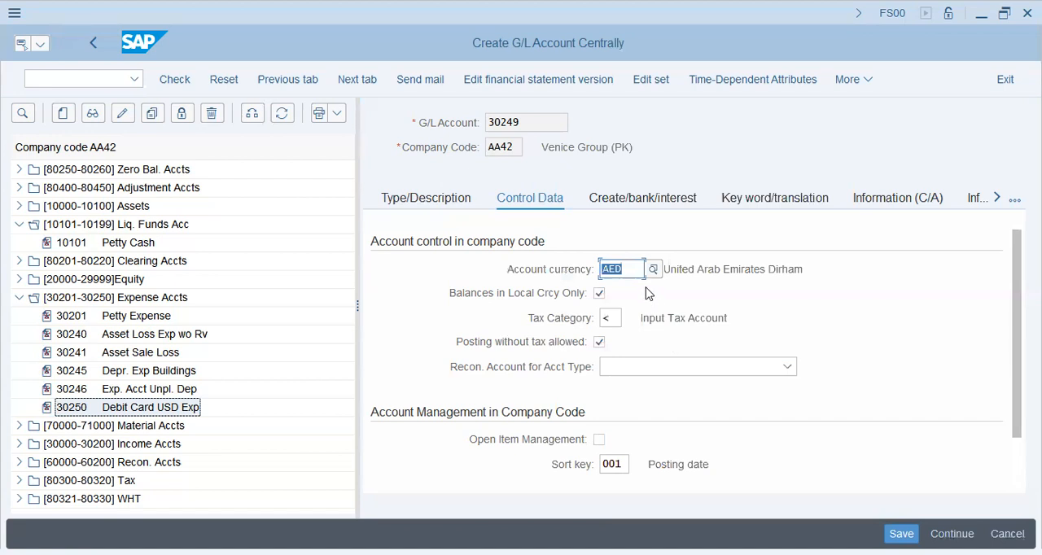
left_click(627, 271)
key("Return")
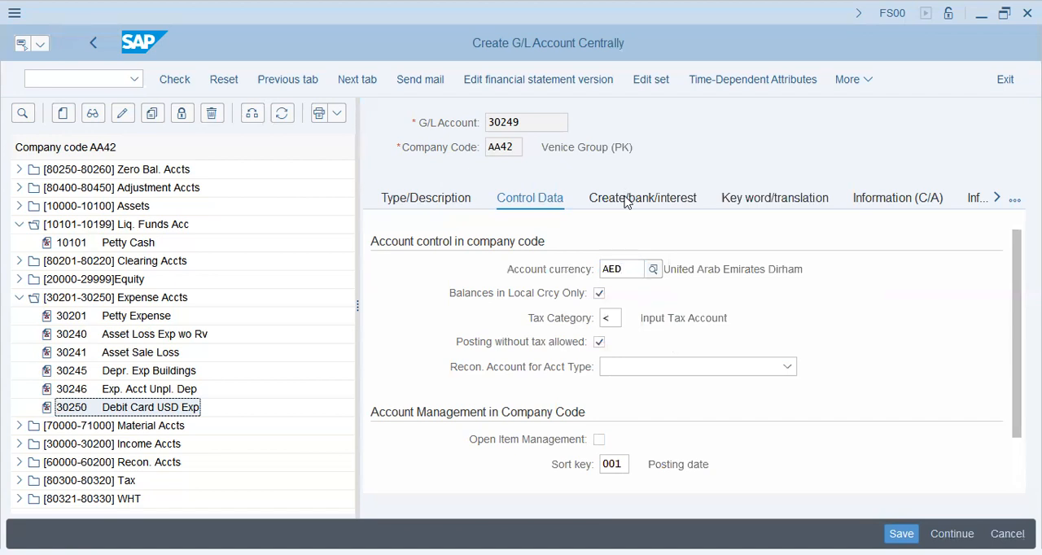
- Choose field status group G004 (Cost accounts) in the account's document creation settings
left_click(626, 199)
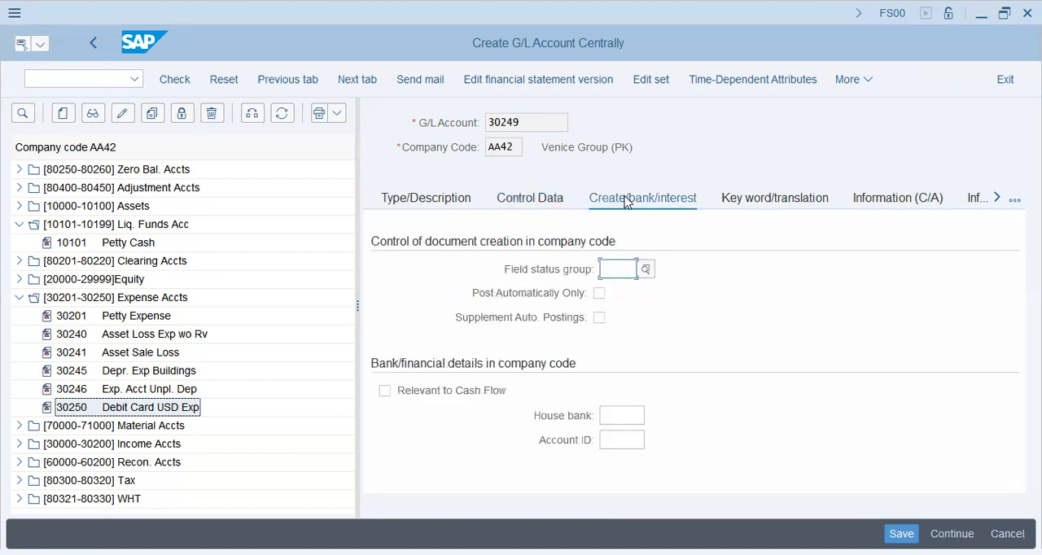
left_click(628, 199)
key("F4")
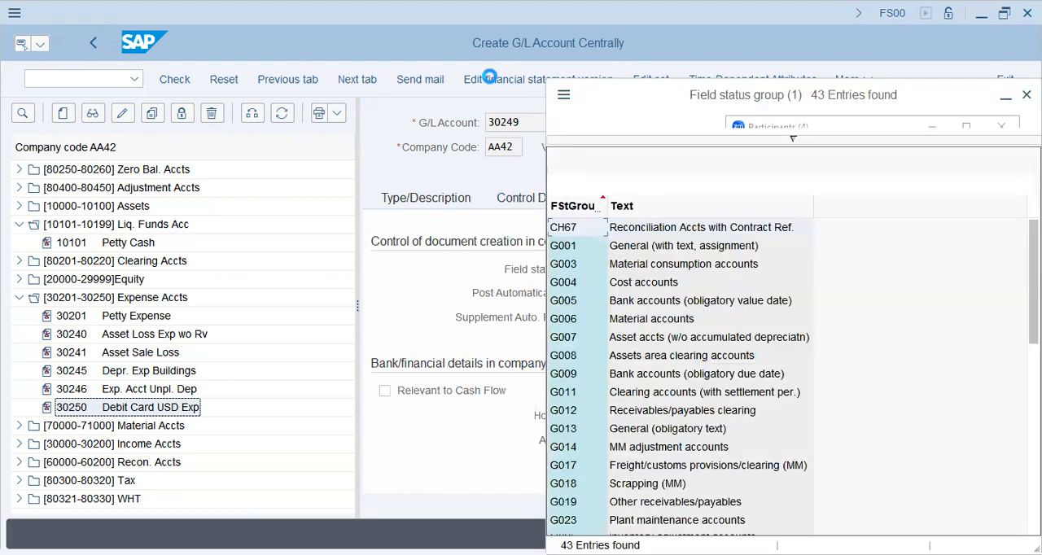
left_click(638, 316)
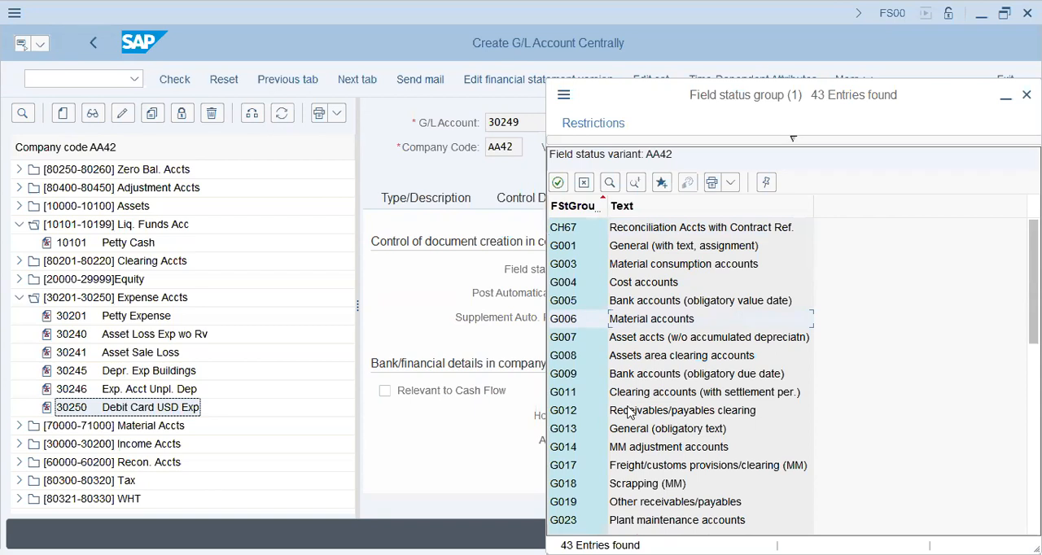
left_click(643, 287)
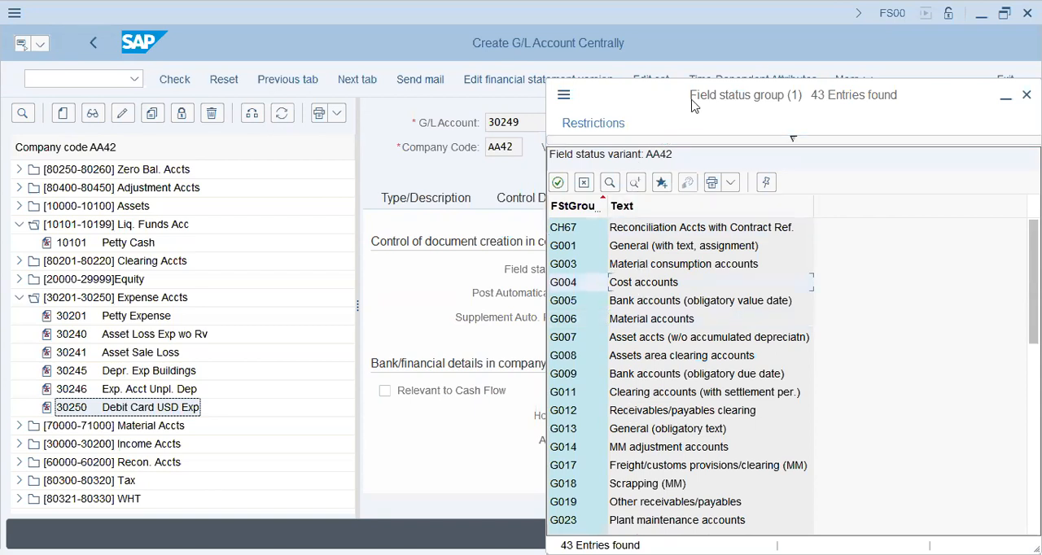
left_click_drag(690, 104, 551, 64)
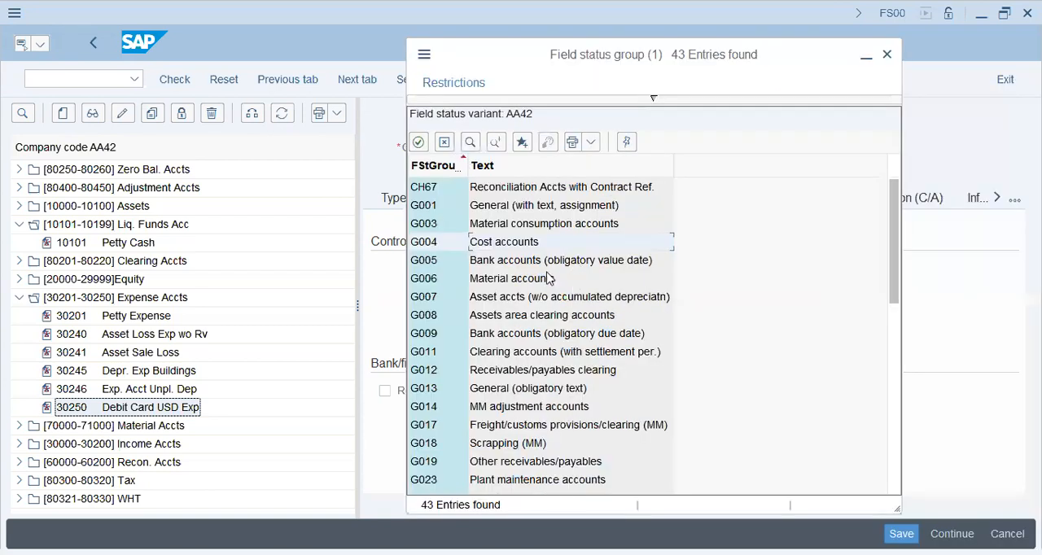
scroll(542, 334, "down", 1)
left_click(529, 407)
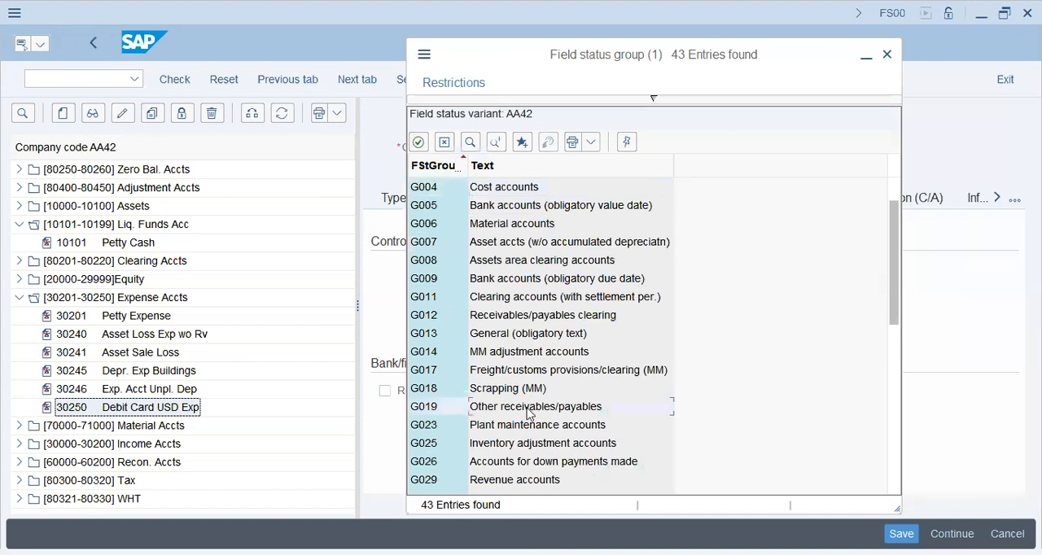
scroll(527, 411, "down", 2)
scroll(529, 413, "down", 1)
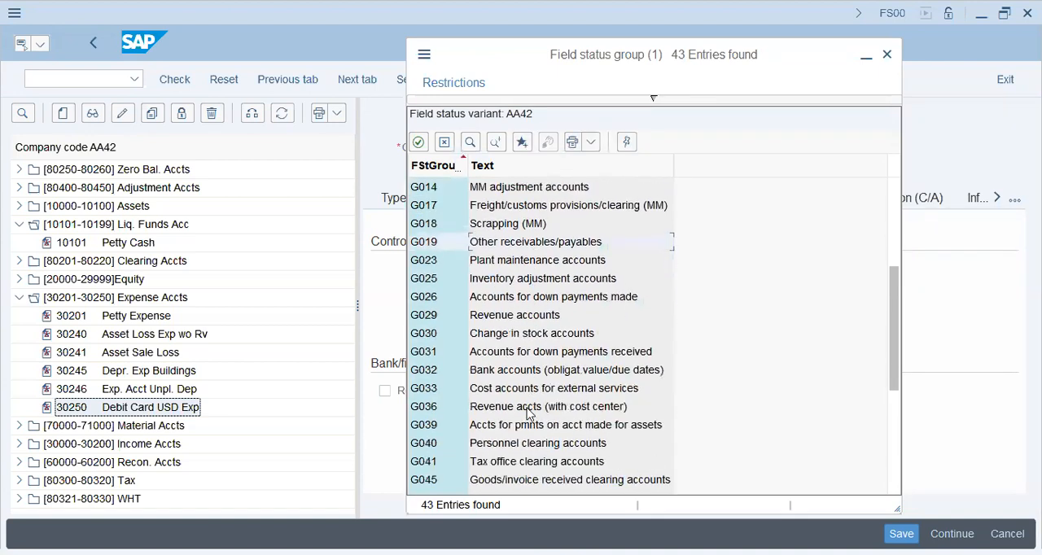
scroll(527, 413, "down", 2)
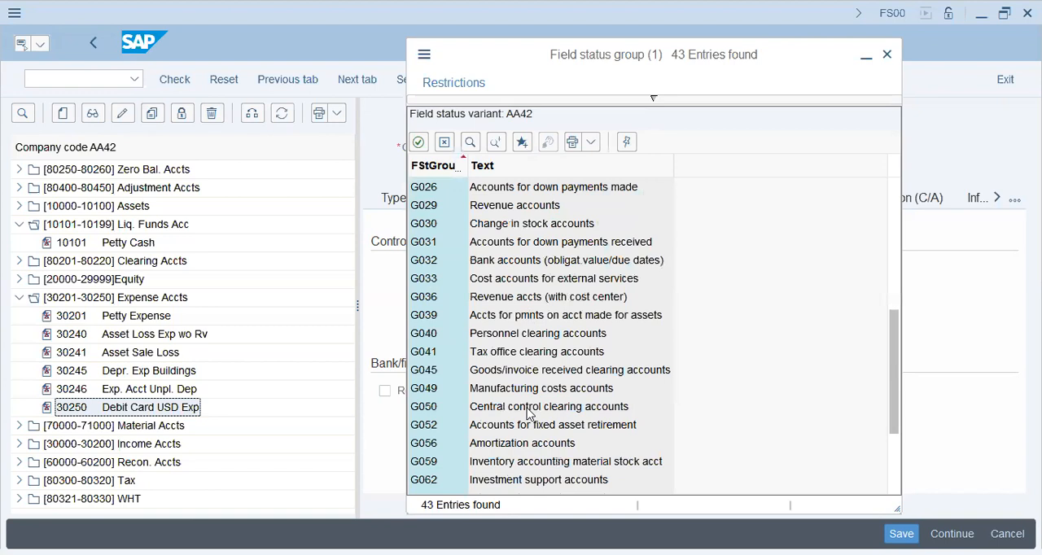
scroll(523, 413, "down", 3)
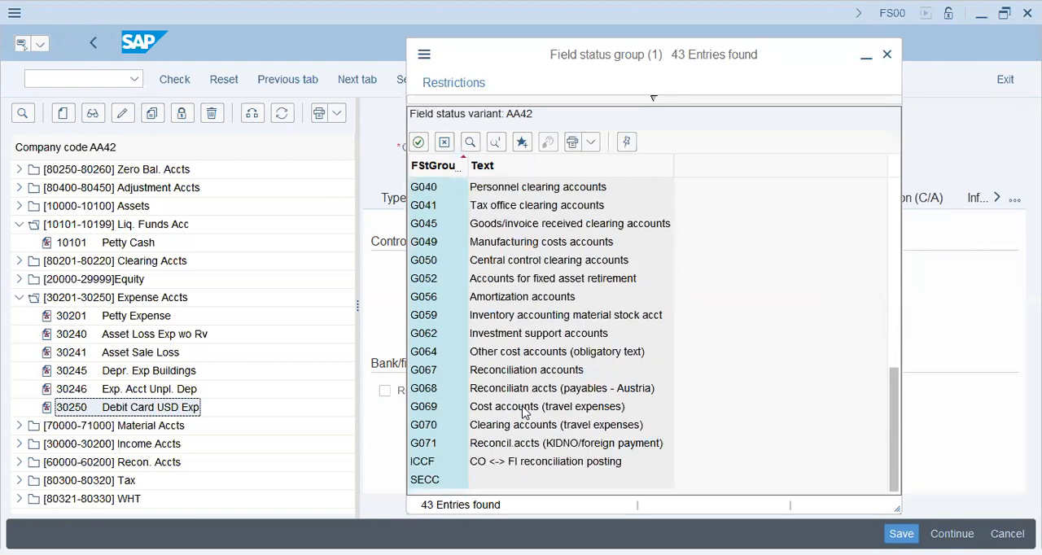
scroll(525, 413, "up", 10)
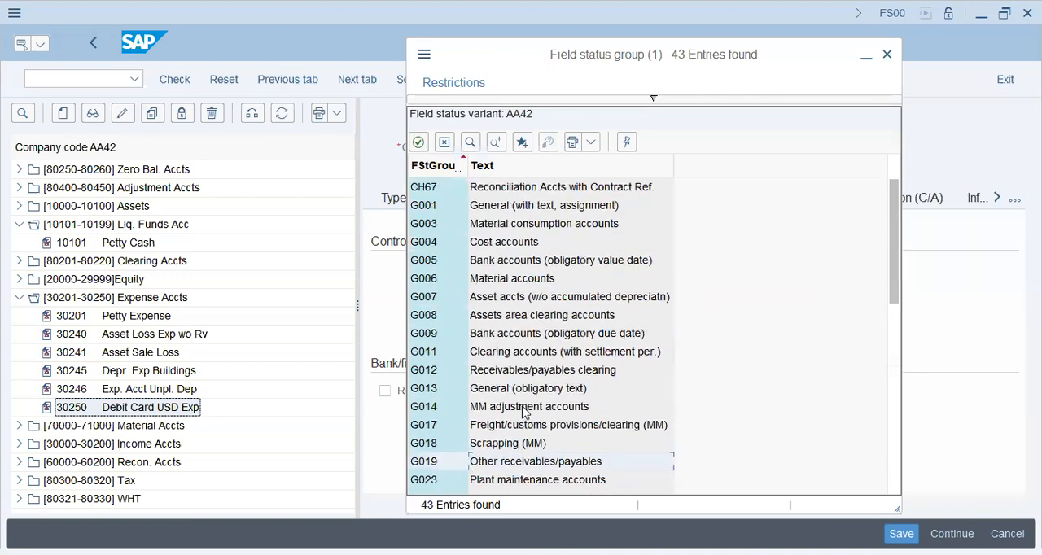
left_click(520, 268)
left_click(521, 244)
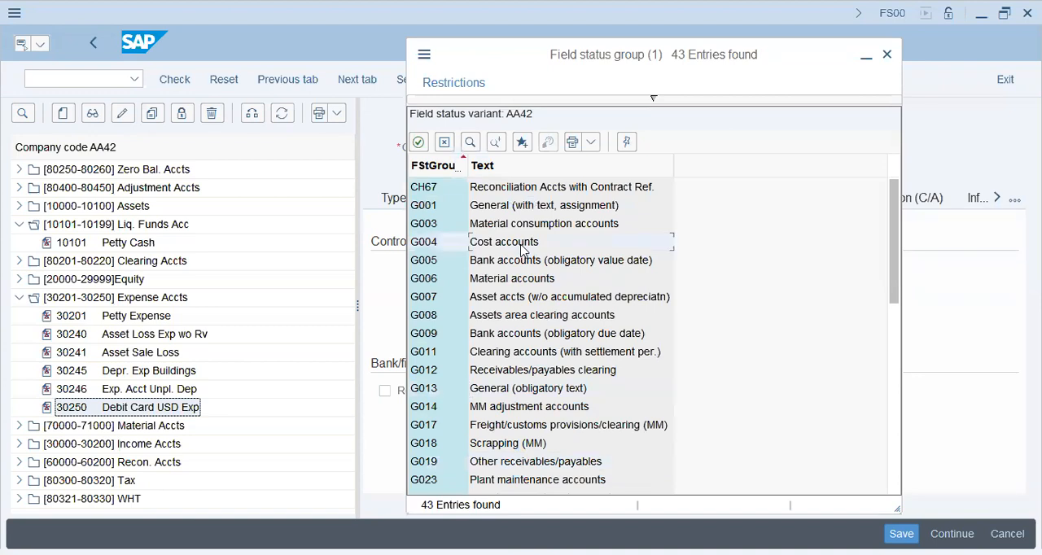
double_click(521, 245)
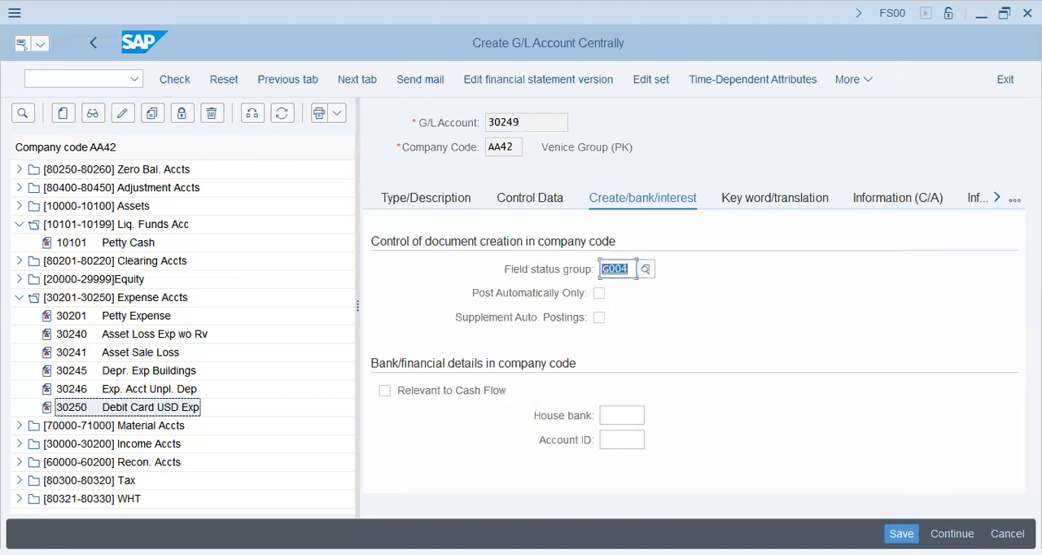
- Try to save G/L account 30249 and review the message log
left_click(901, 534)
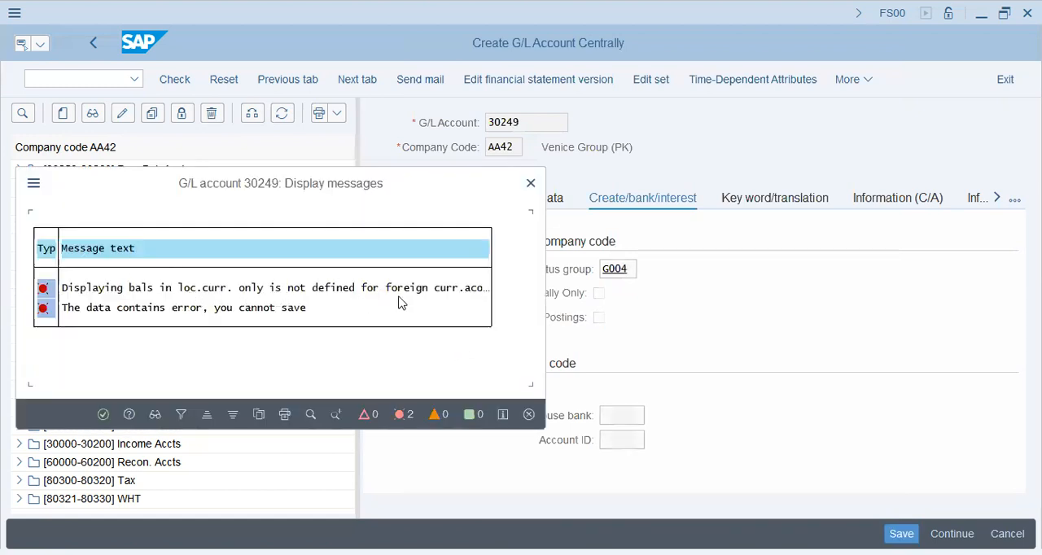
left_click(438, 291)
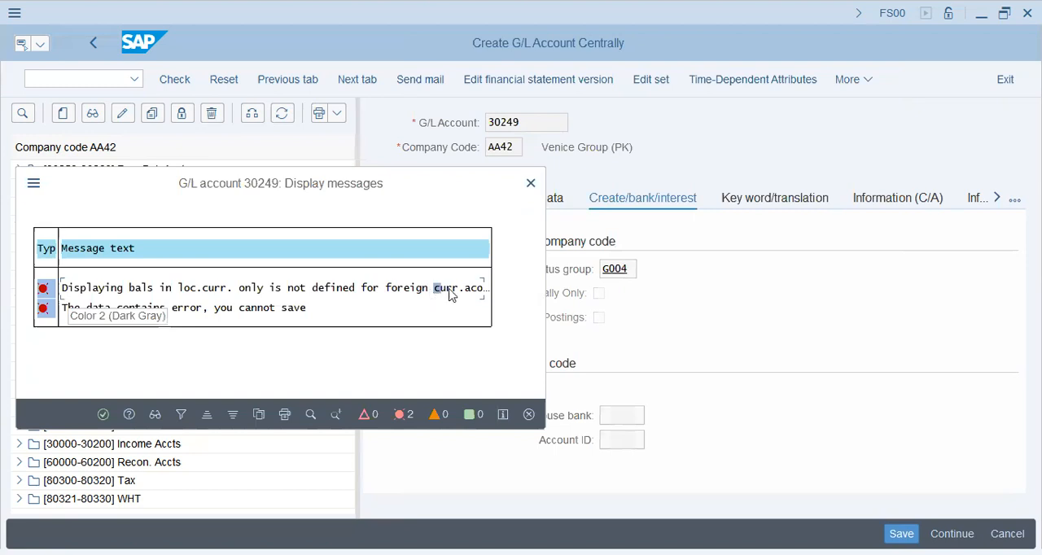
left_click(104, 414)
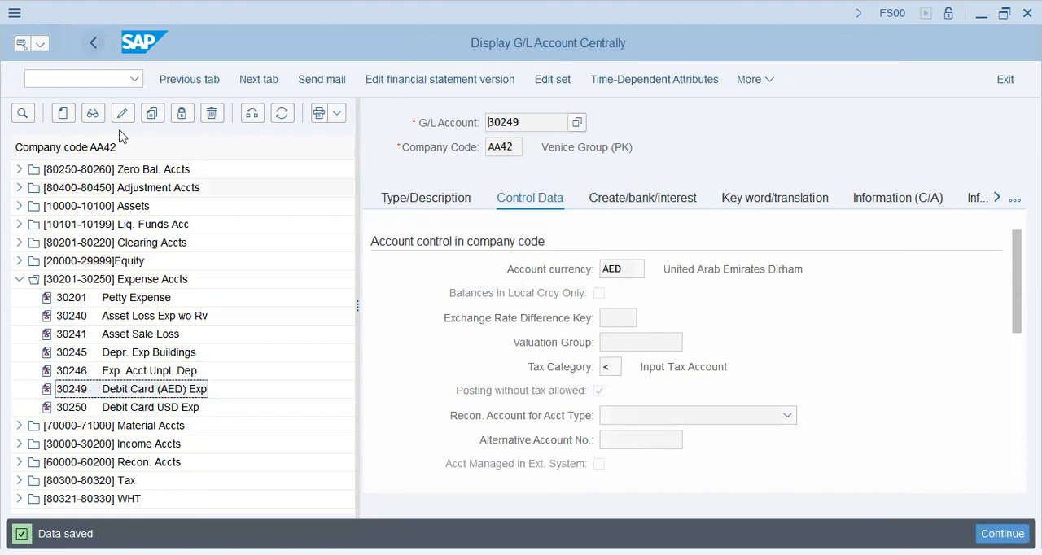
- Leave G/L account maintenance and open Enter G/L Account Document (FB50) from General Ledger's Document Entry folder
left_click(140, 244)
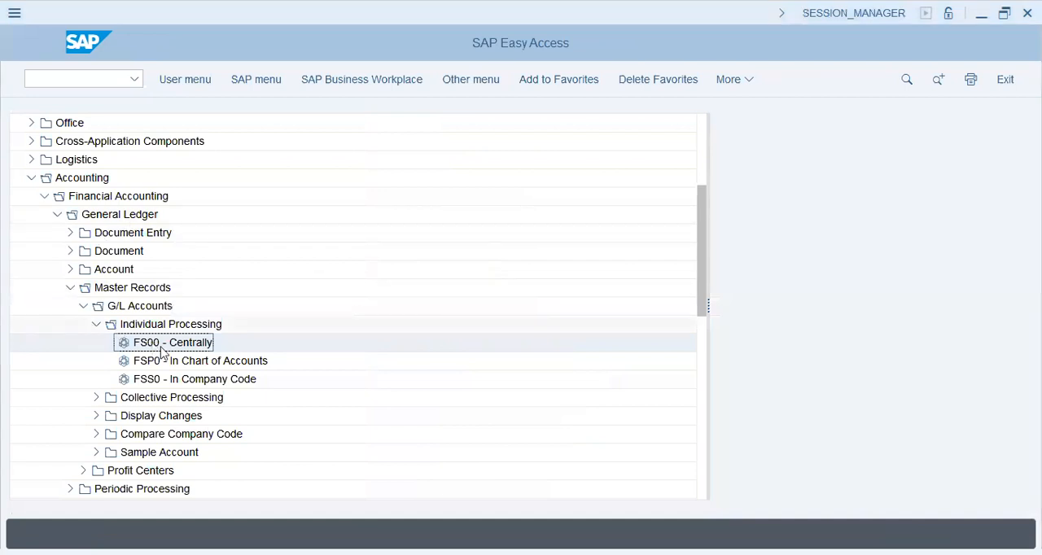
left_click(210, 364)
left_click(199, 380)
left_click(96, 324)
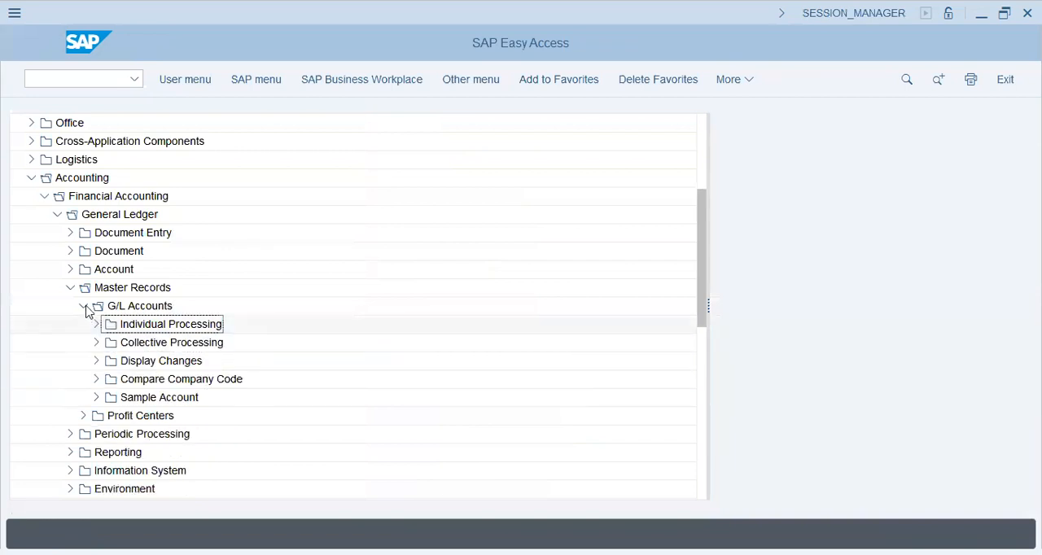
left_click(84, 305)
left_click(70, 288)
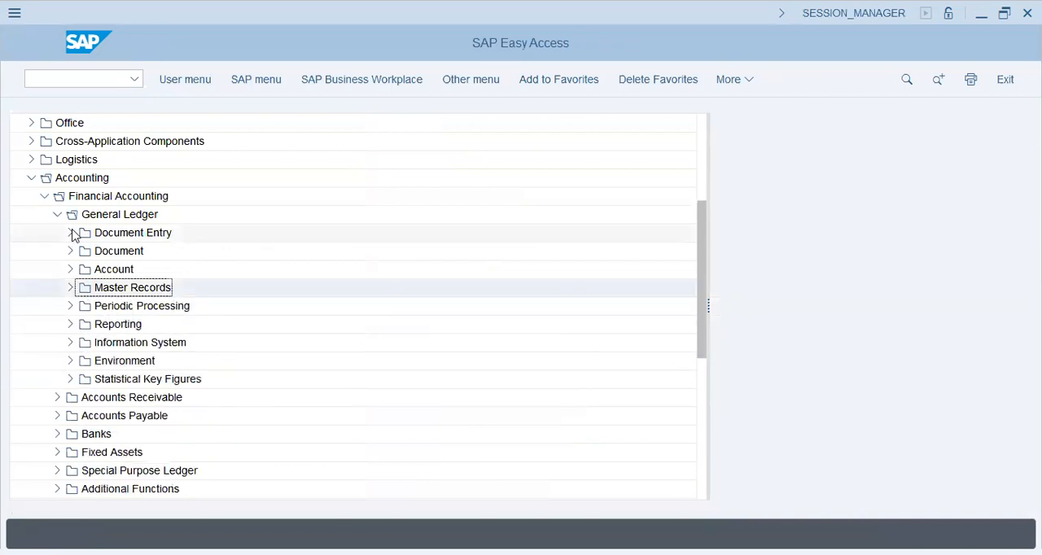
left_click(72, 232)
left_click(248, 254)
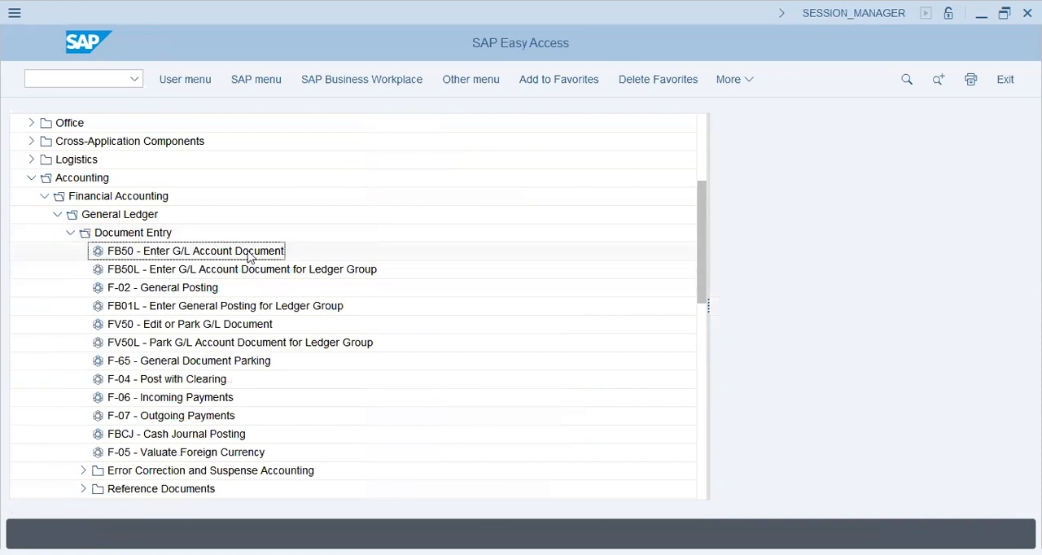
double_click(250, 256)
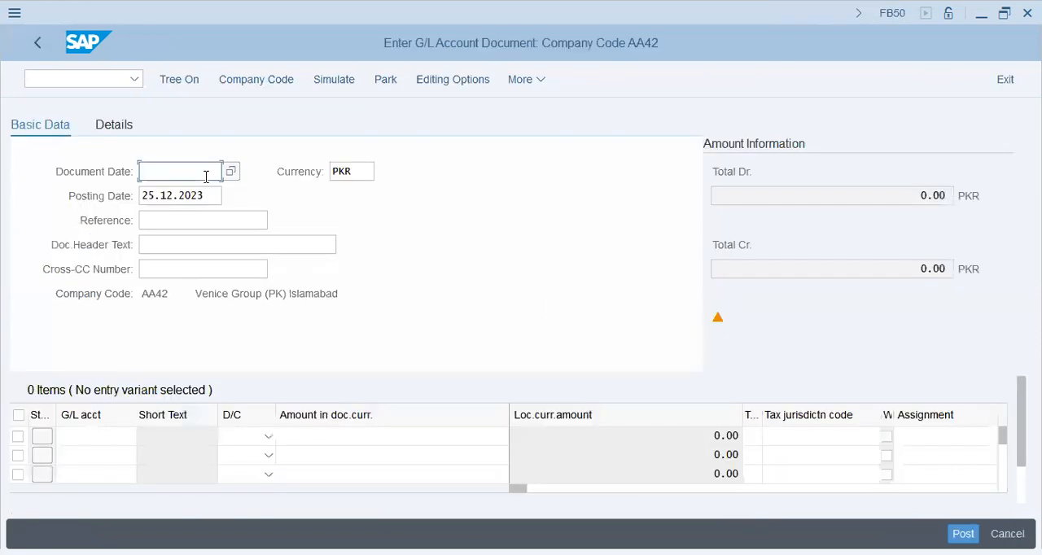
- Enter the document date 01.12.203 and set the document currency to AED
left_click(204, 173)
left_click(210, 201)
key("Tab")
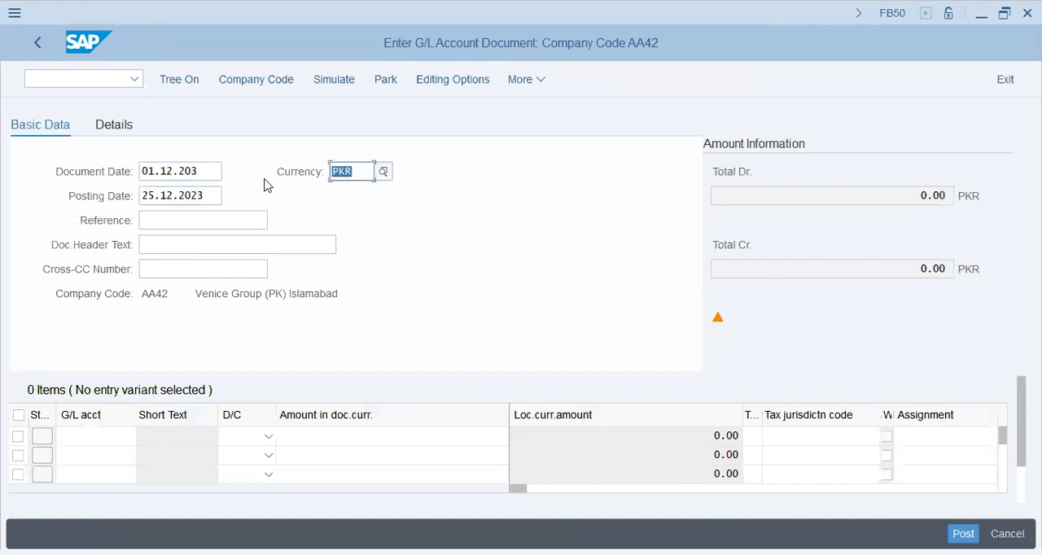
left_click(202, 250)
double_click(359, 168)
type("aed")
- Enter the document header text "DebitCard/Charge-2000" and go to the first line item's G/L account
left_click(216, 249)
left_click(198, 267)
left_click(197, 245)
type("DebitCard")
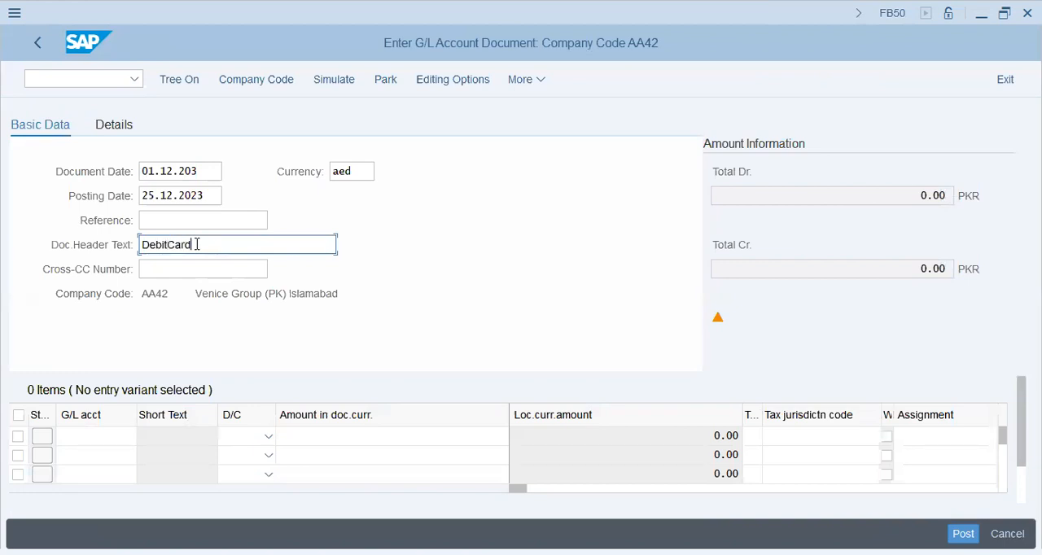
type("/Charge-200")
key("Tab")
key("Tab")
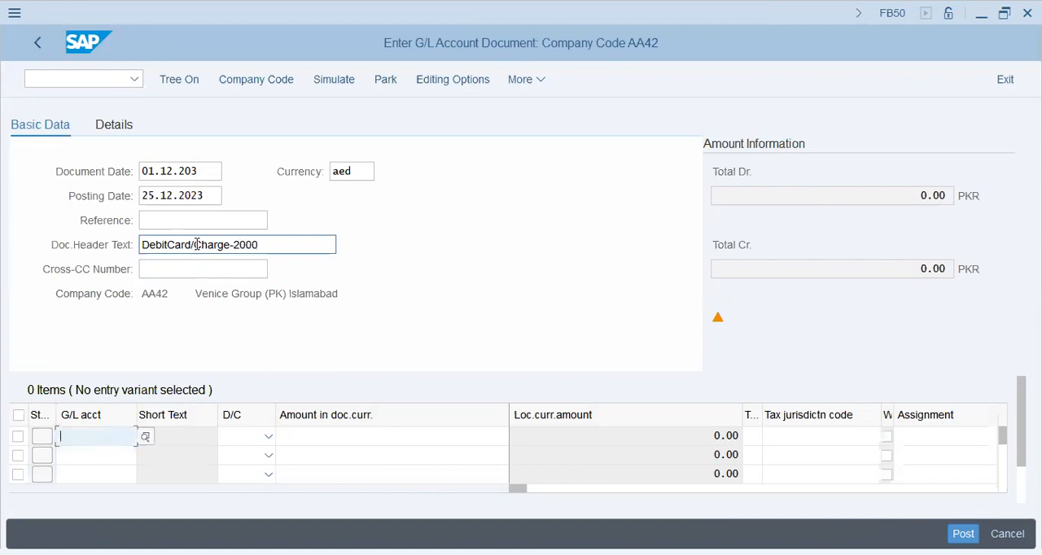
- Enter G/L account 30249 as a debit line item and G/L account 10101 as a credit line item
type("30249")
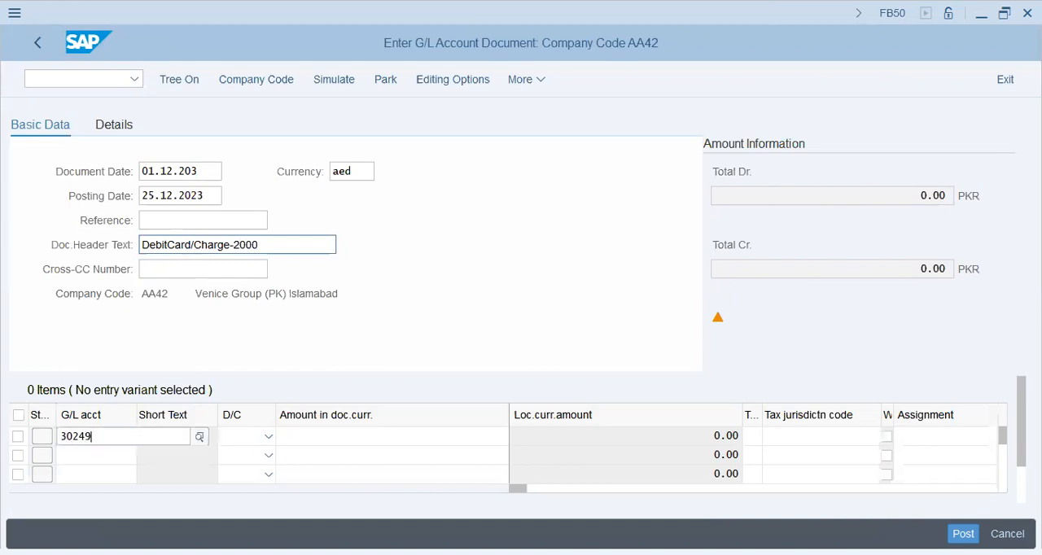
left_click(199, 246)
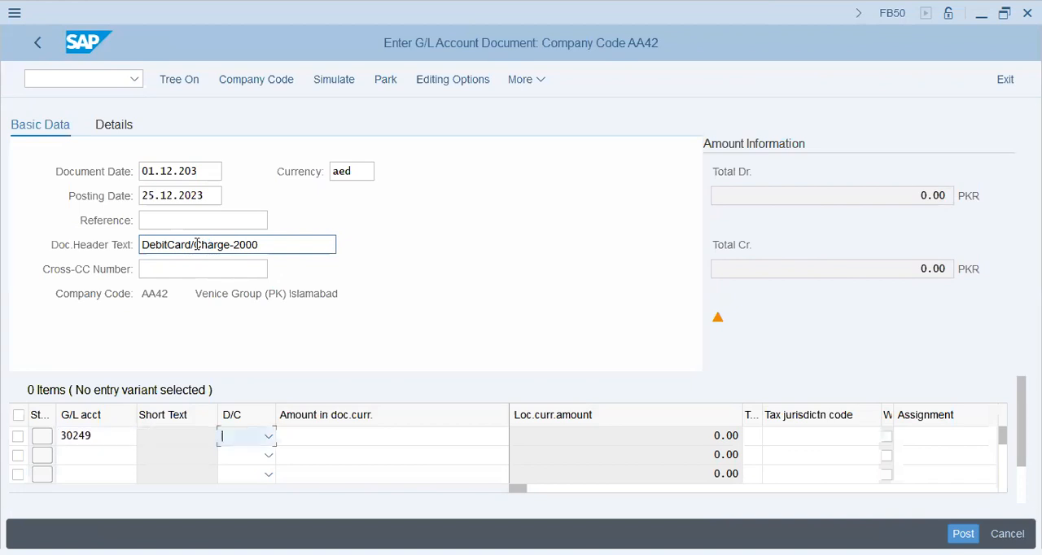
key("Down")
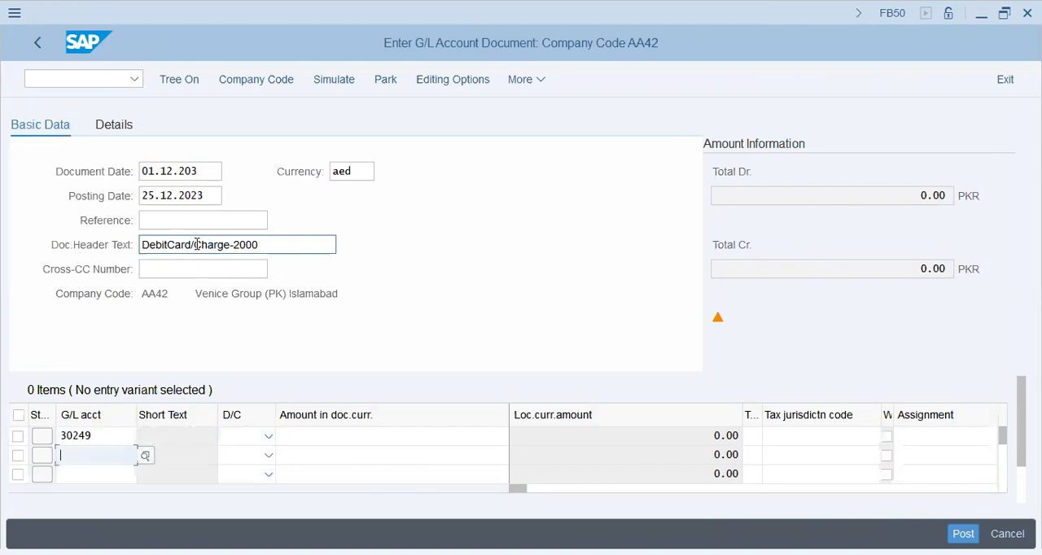
type("10101")
key("Up")
key("Tab")
key("d")
key("Down")
key("c")
- Enter the amount 2000 on the debit line and the balancing amount * on the credit line
key("Tab")
key("Up")
type("2000")
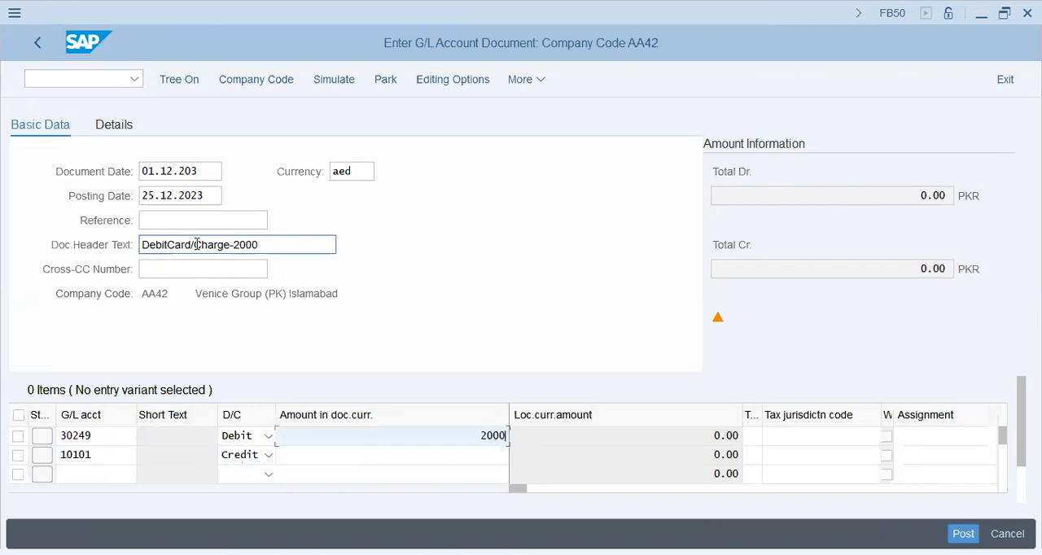
key("Down")
- Enter the assignment "2000/DebitCard/AED" on the debit line for account 30249
key("Tab")
key("Tab")
key("Tab")
key("Tab")
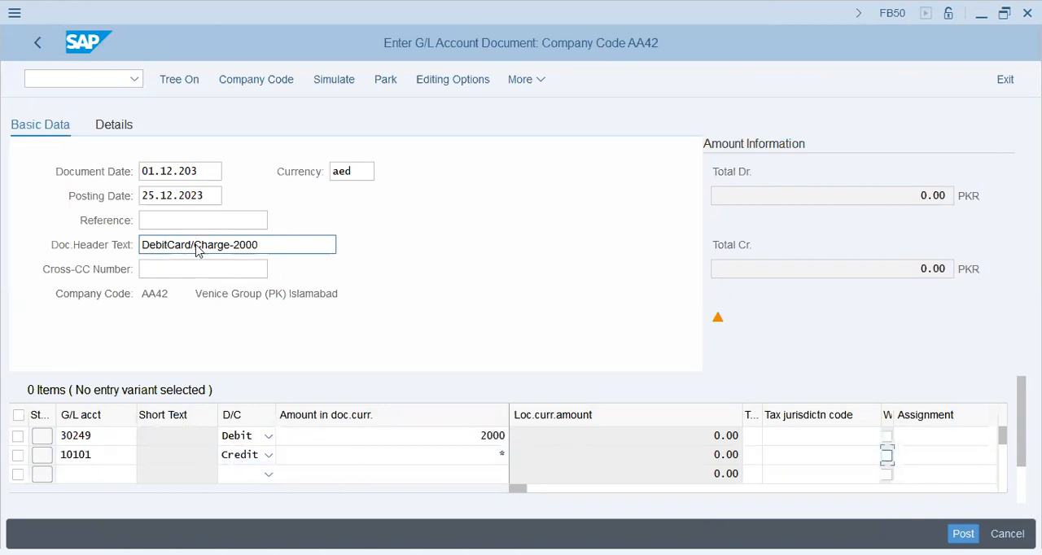
key("Up")
type("20")
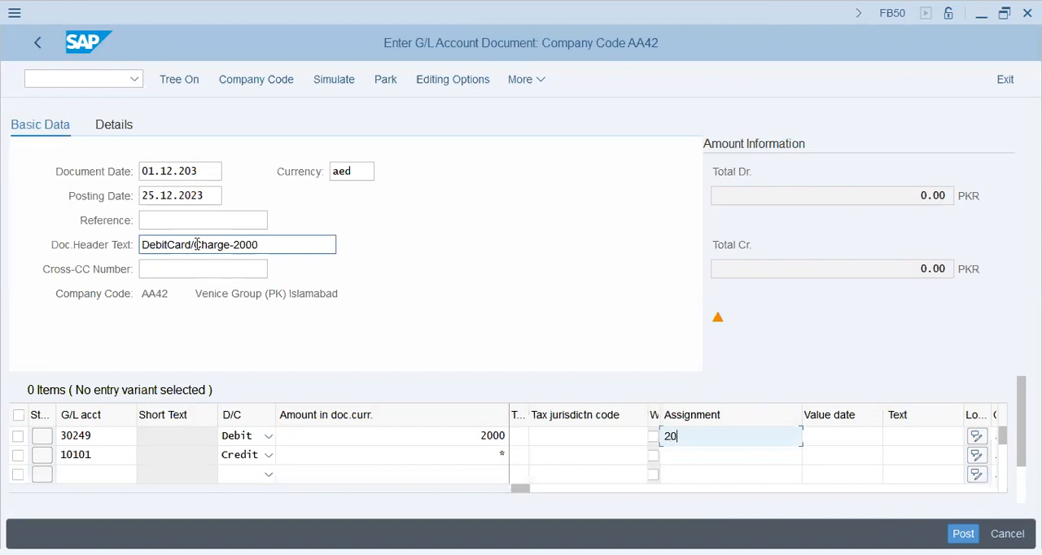
type("00/DebitCard/AED")
- Copy the debit line's assignment "2000/DebitCard/AED" to the credit line for account 10101
key("Down")
type("2000/")
key("BackSpace")
key("BackSpace")
key("BackSpace")
key("BackSpace")
key("BackSpace")
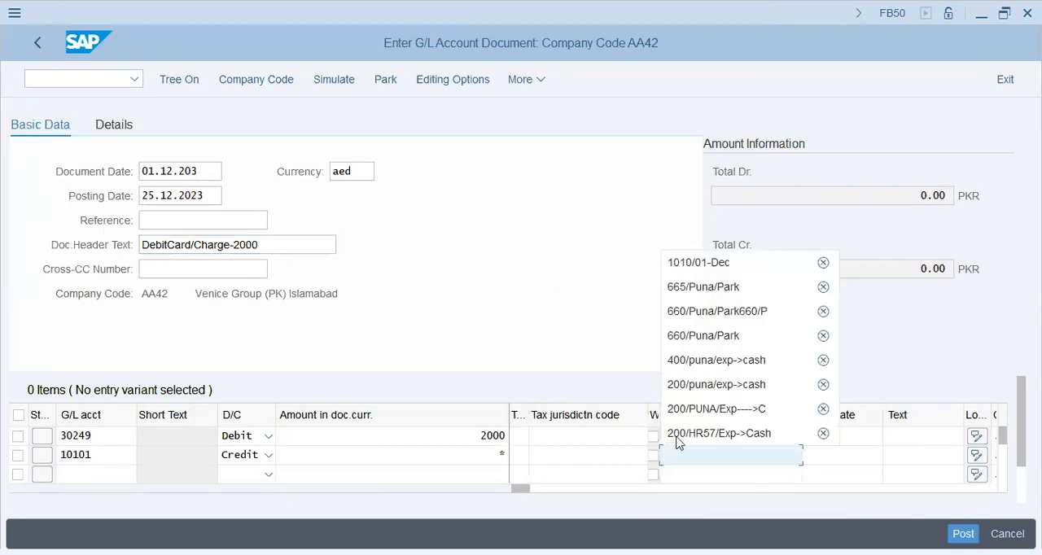
key("Escape")
left_click_drag(779, 440, 597, 434)
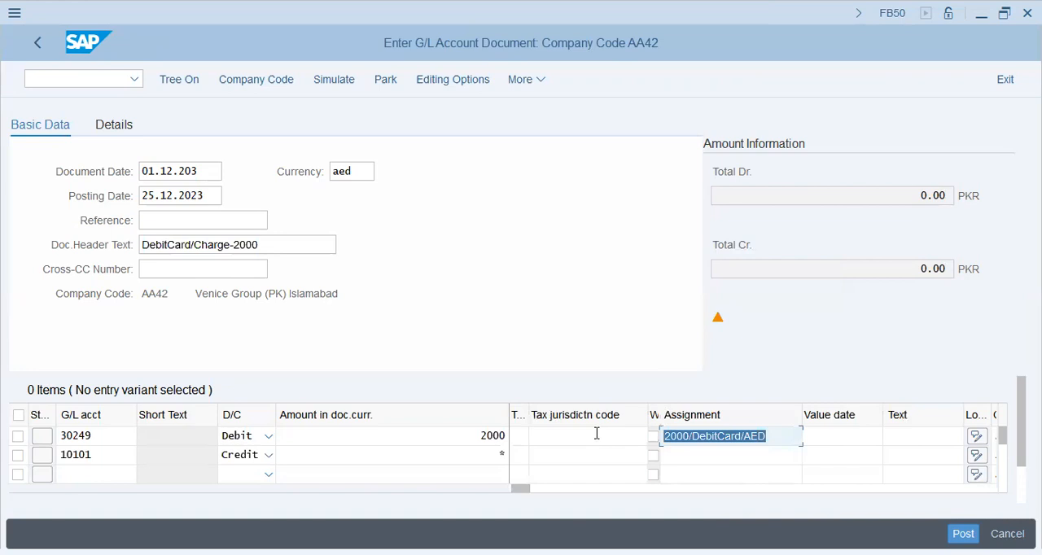
key("ctrl+c")
left_click(737, 454)
key("ctrl+v")
- Go to the debit line's cost center, leave it empty, and check the document entries
key("Tab")
key("Tab")
key("Tab")
key("Tab")
key("Tab")
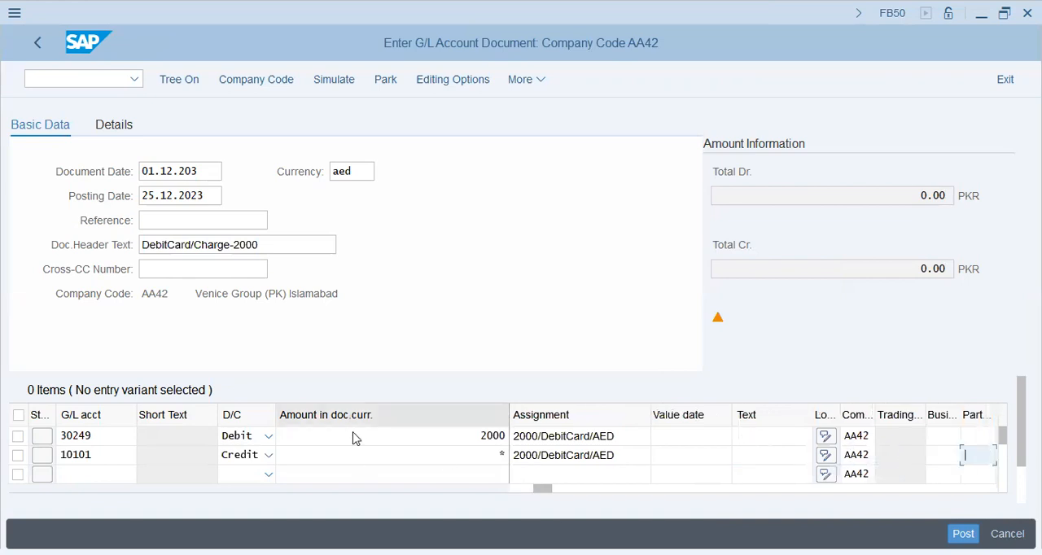
left_click(626, 440)
left_click(693, 438)
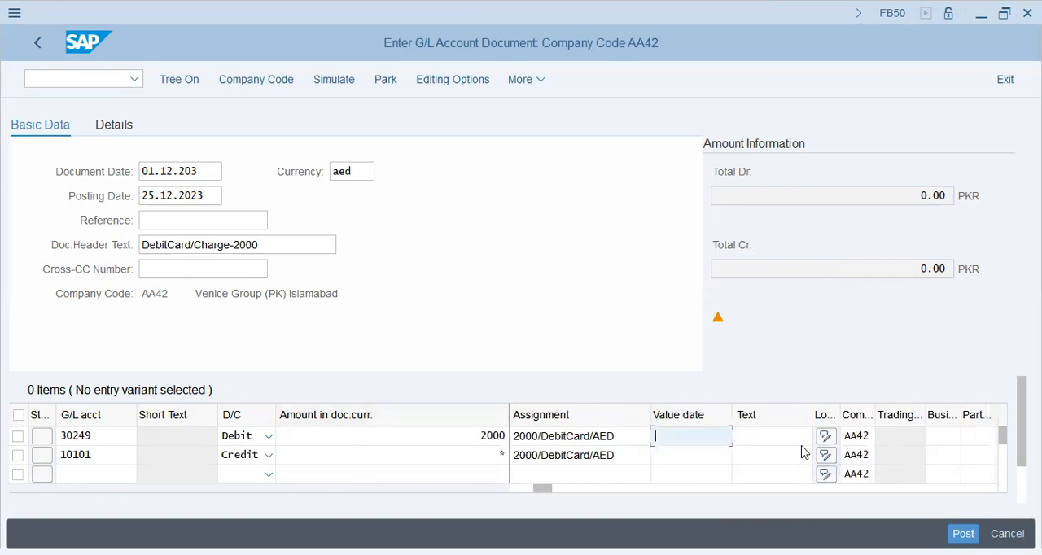
key("Tab")
key("Tab")
key("Tab")
key("Tab")
key("Tab")
key("Tab")
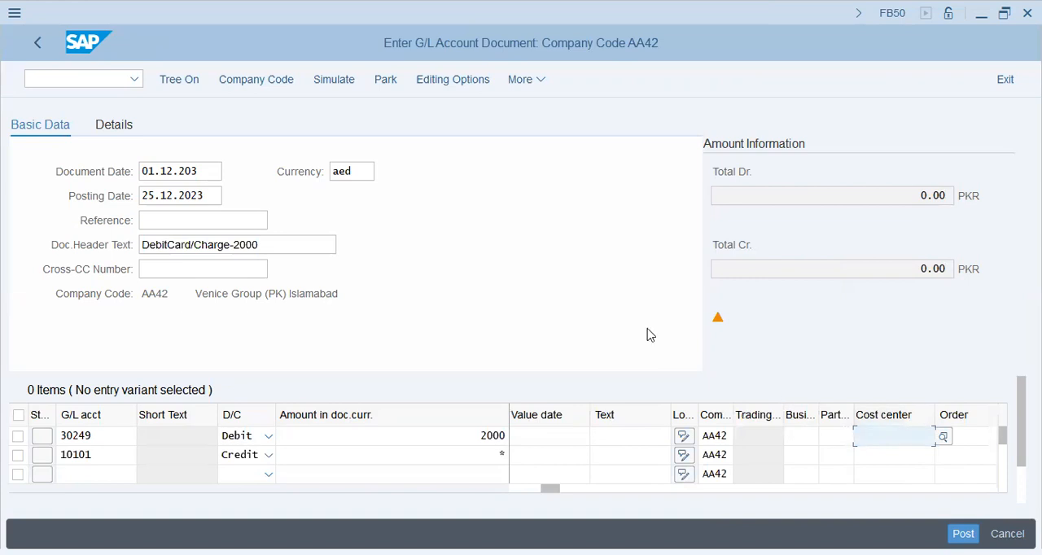
key("Return")
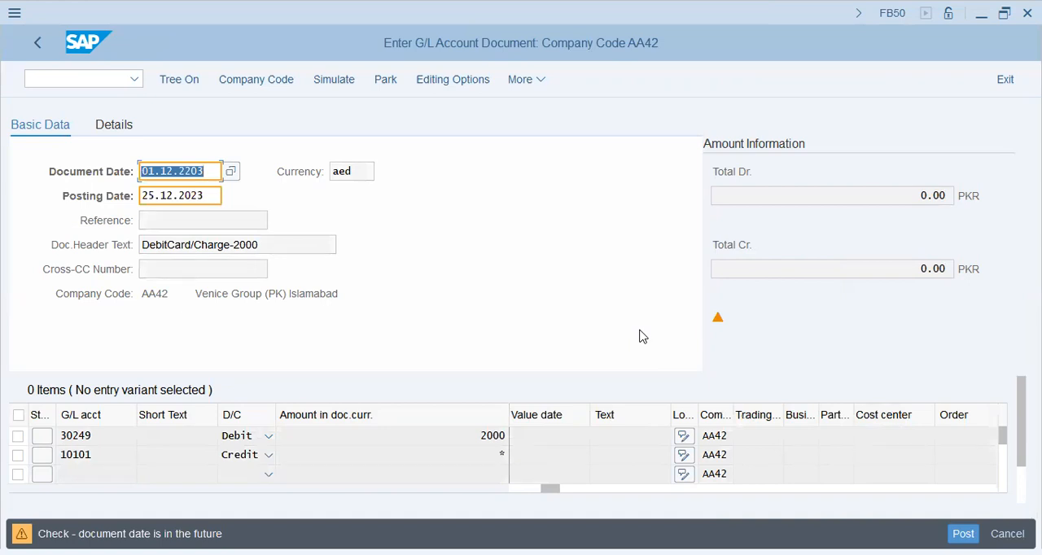
- Set the document date to 25.12.2023 and check the AED document again
type("01")
key("BackSpace")
key("BackSpace")
type("24")
key("BackSpace")
type("5.12.20")
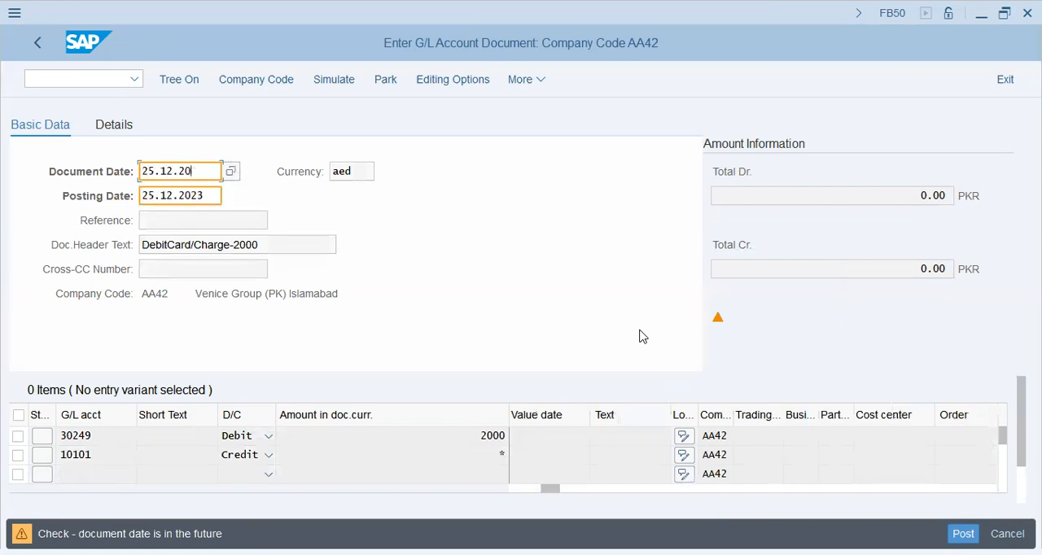
type("23")
key("Return")
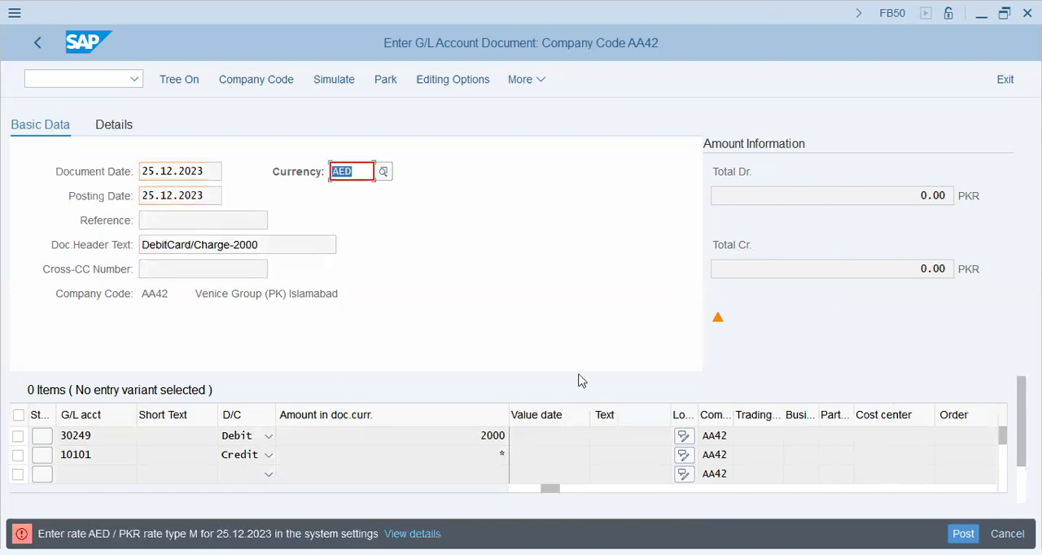
- Discard the AED debit card document and start a blank G/L account document in FB50
left_click_drag(143, 534, 293, 534)
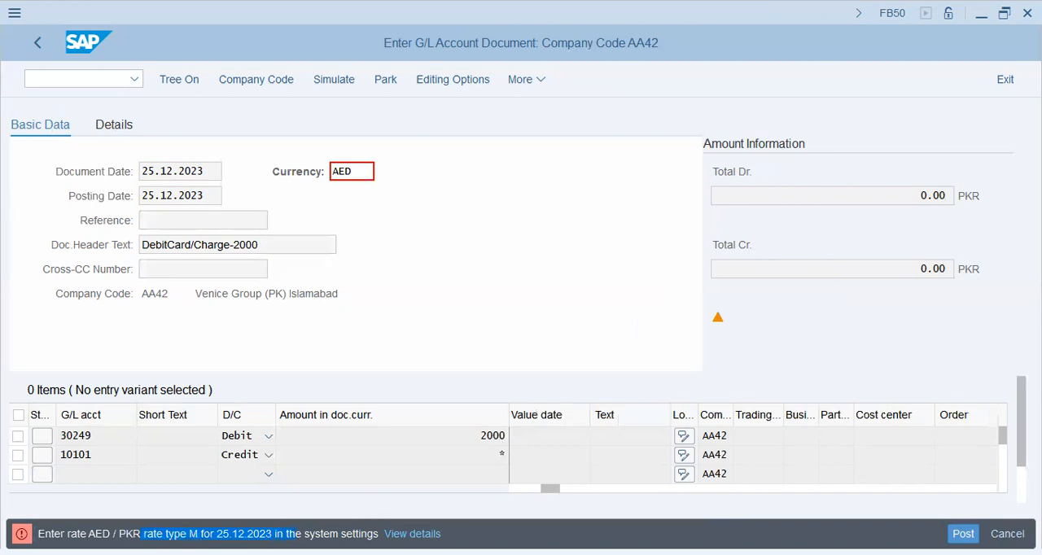
left_click(319, 366)
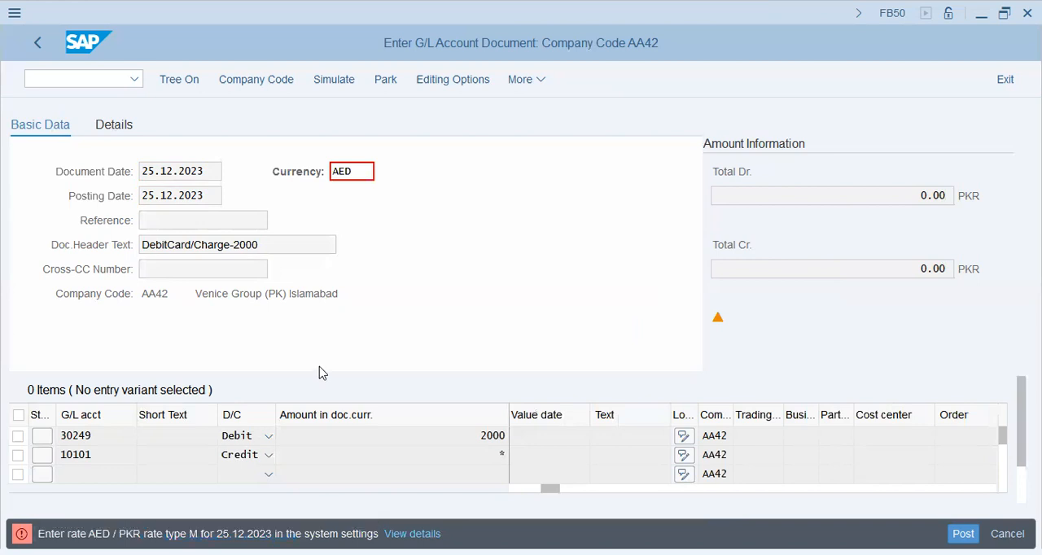
key("F3")
left_click(320, 422)
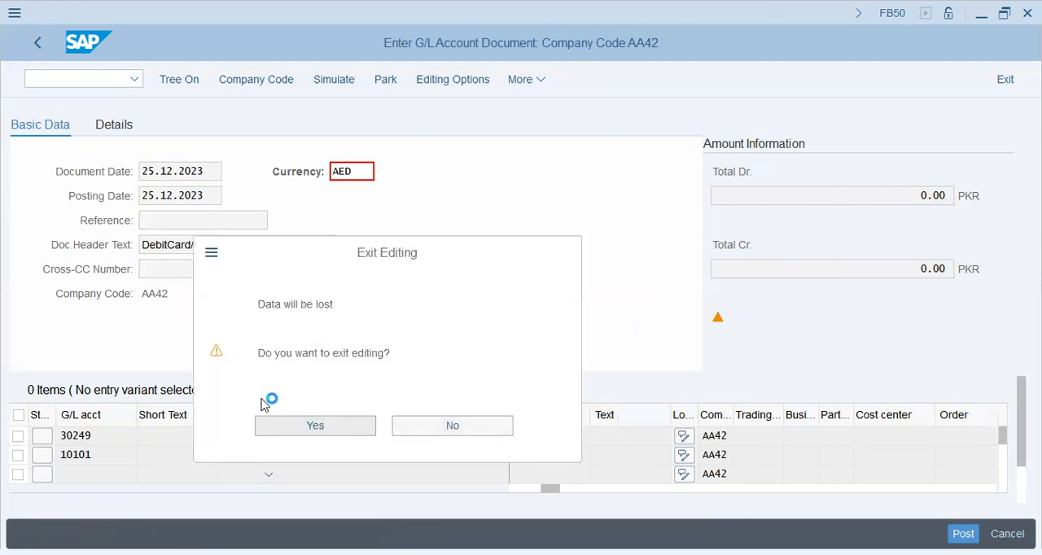
left_click(117, 436)
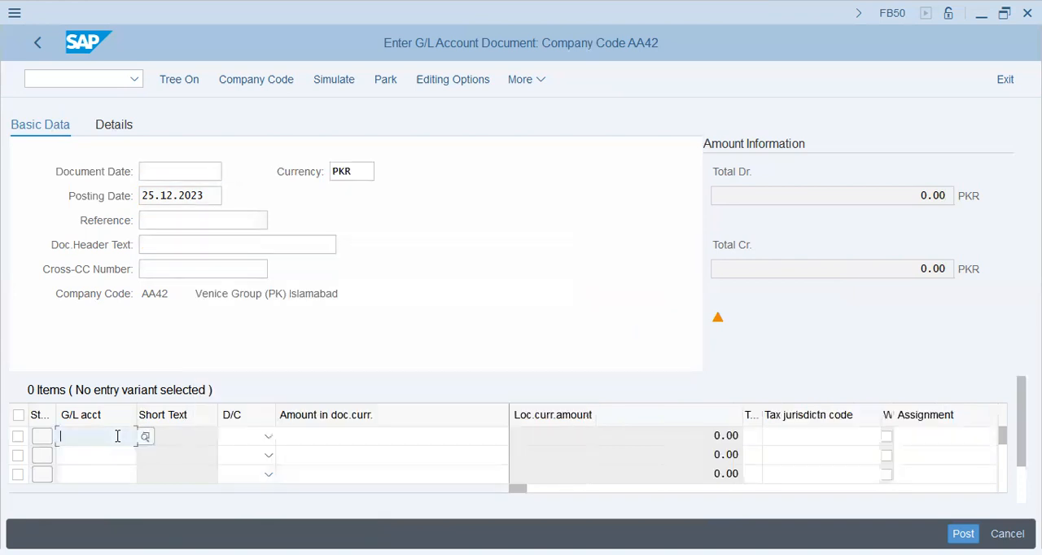
- Set the blank document's document date to 25.12.2023, keeping PKR as the currency
left_click(187, 176)
key("space")
key("Down")
key("Return")
key("Tab")
key("Tab")
key("Tab")
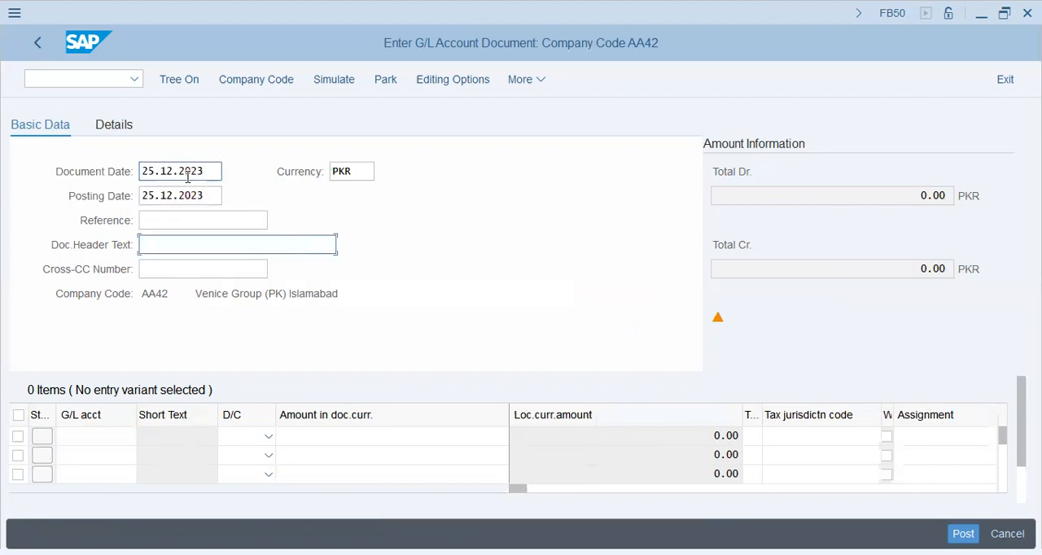
- Enter the document header text "2000/Expenses" and go to the first line item
type("2000/e")
key("BackSpace")
type("Expenses")
key("Return")
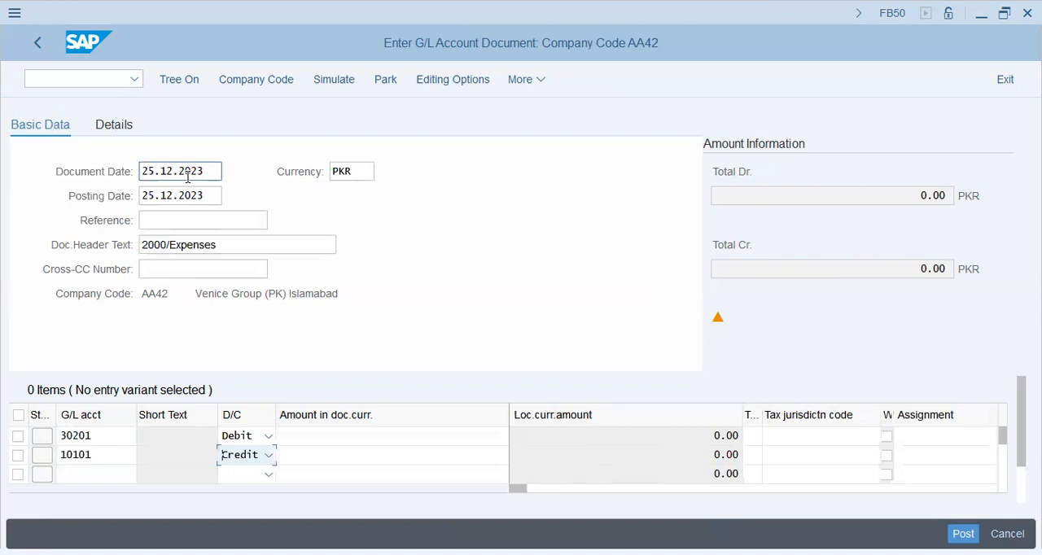
- Enter account 30201 as a debit of 2000 and account 10101 as the credit with balancing amount *
key("Tab")
key("Up")
type("20")
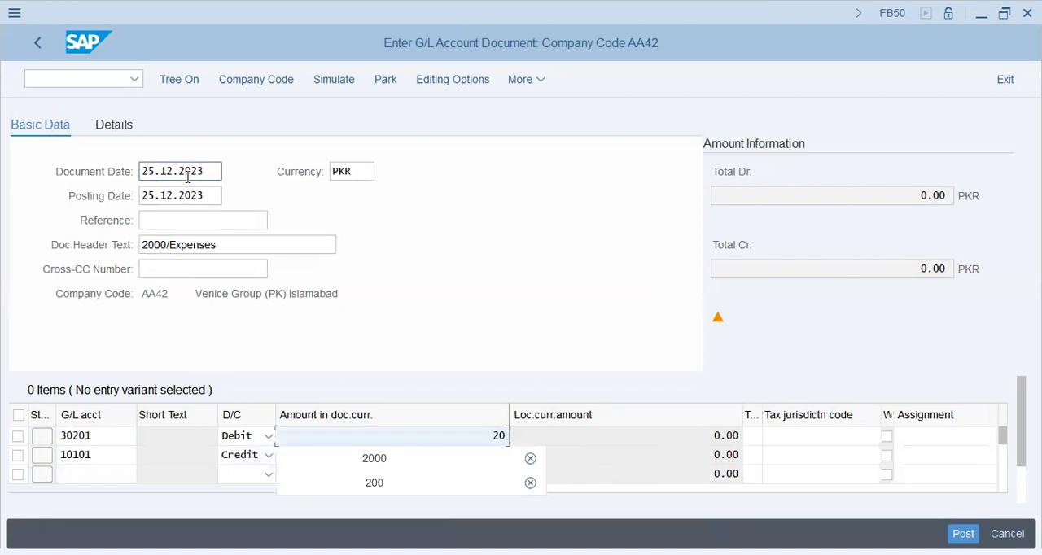
type("000")
key("Tab")
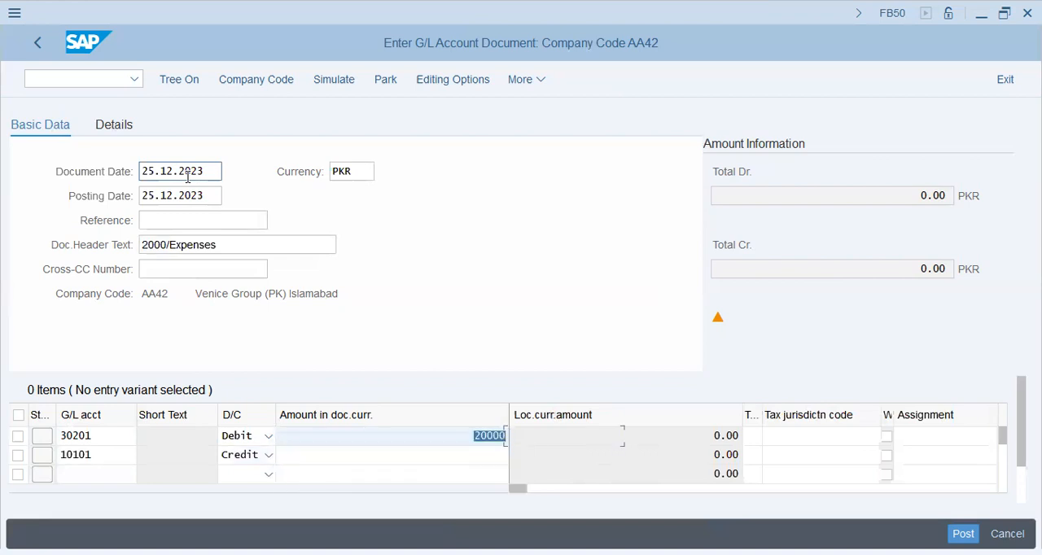
key("shift+Tab")
key("Down")
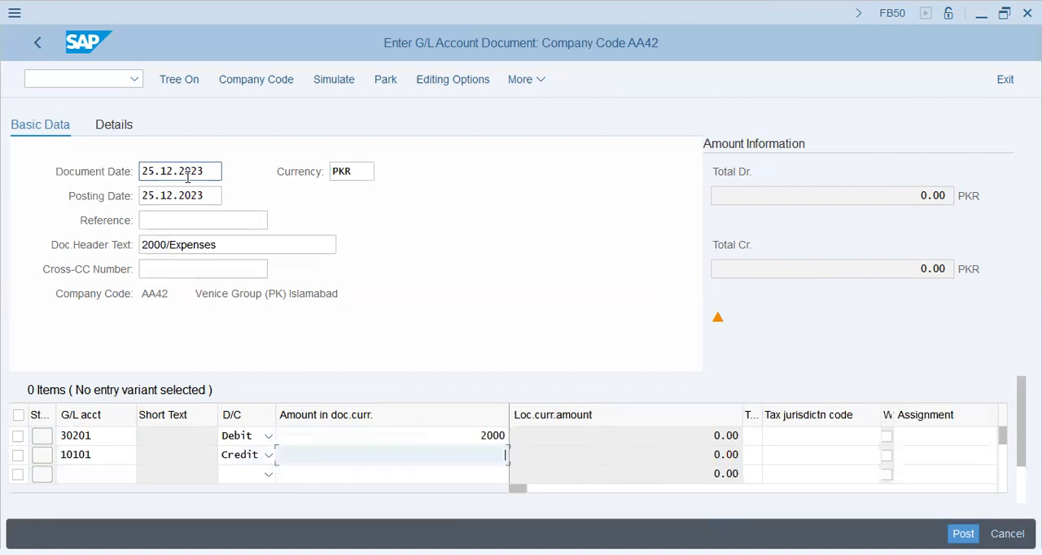
type("*")
- Enter the assignment "2000-Exp--->Cash" on the debit line for account 30201
key("Tab")
key("Tab")
key("Tab")
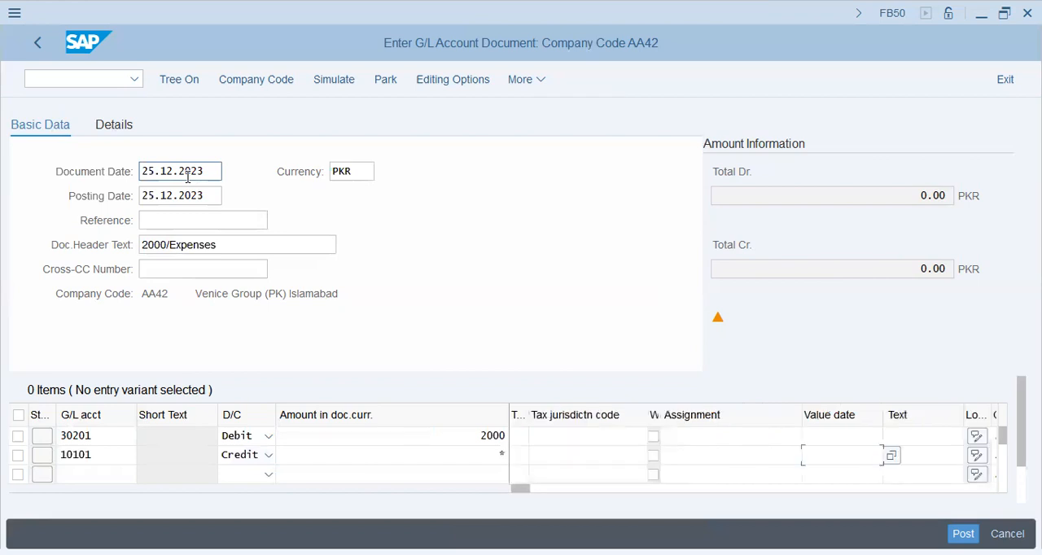
key("shift+Tab")
key("Up")
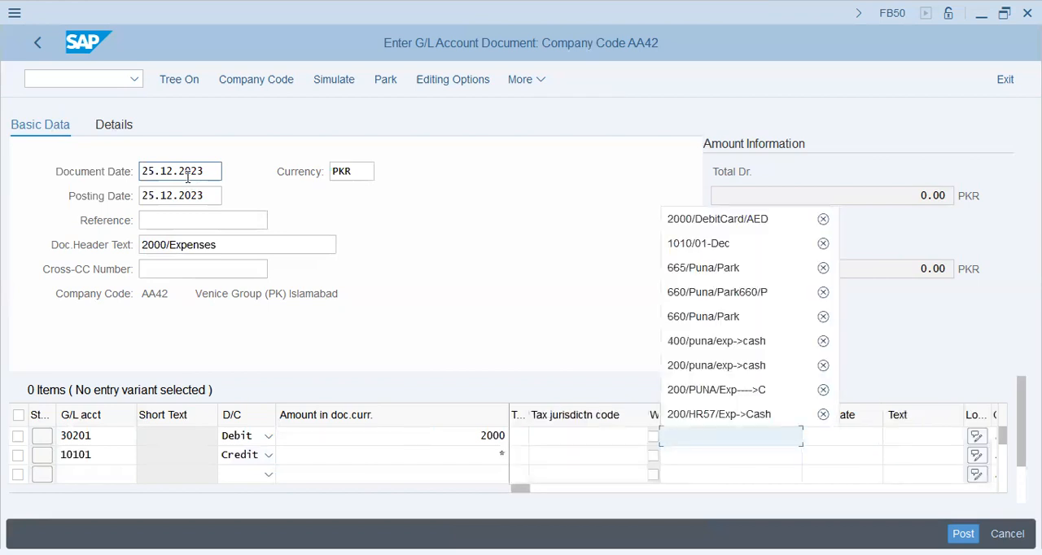
type("2000-Exp--->Cash_")
key("BackSpace")
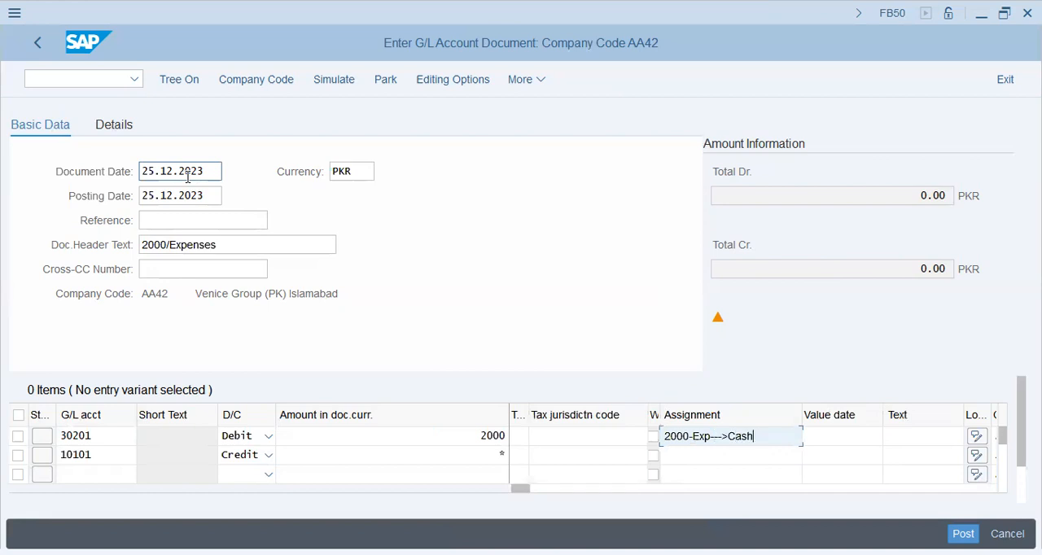
type("+")
key("BackSpace")
type("_")
key("BackSpace")
- Copy the assignment "2000-Exp--->Cash" from the debit line to the credit line
key("ctrl+a")
key("ctrl+c")
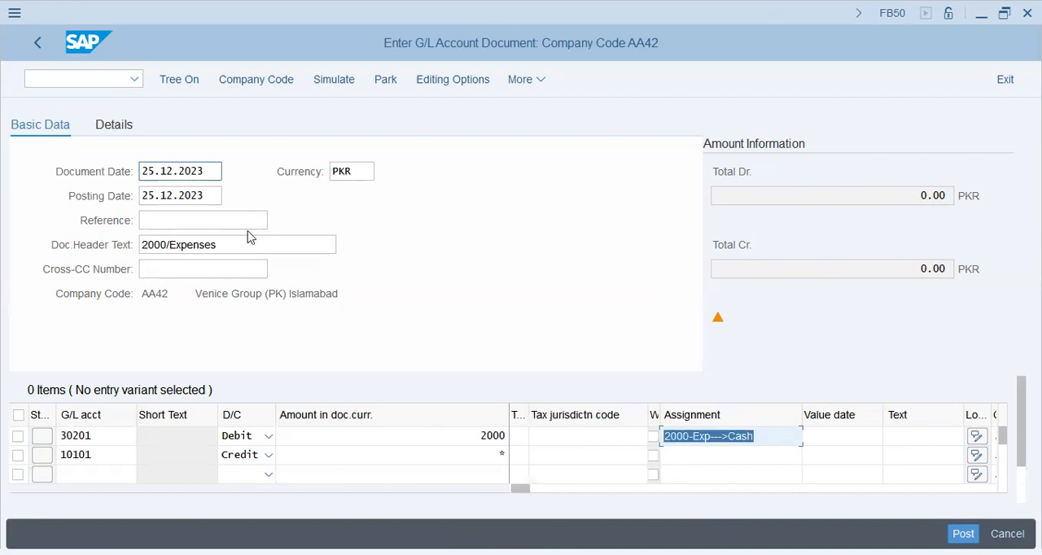
key("Left")
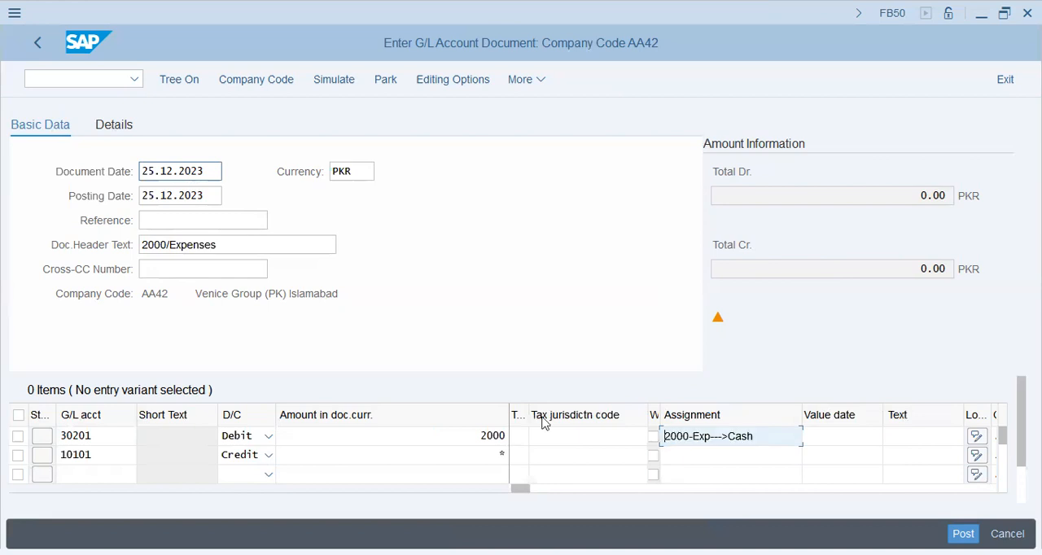
left_click(727, 462)
key("ctrl+v")
- Fill the item text of both the credit and debit lines with "2000-Exp--->Cash"
key("Tab")
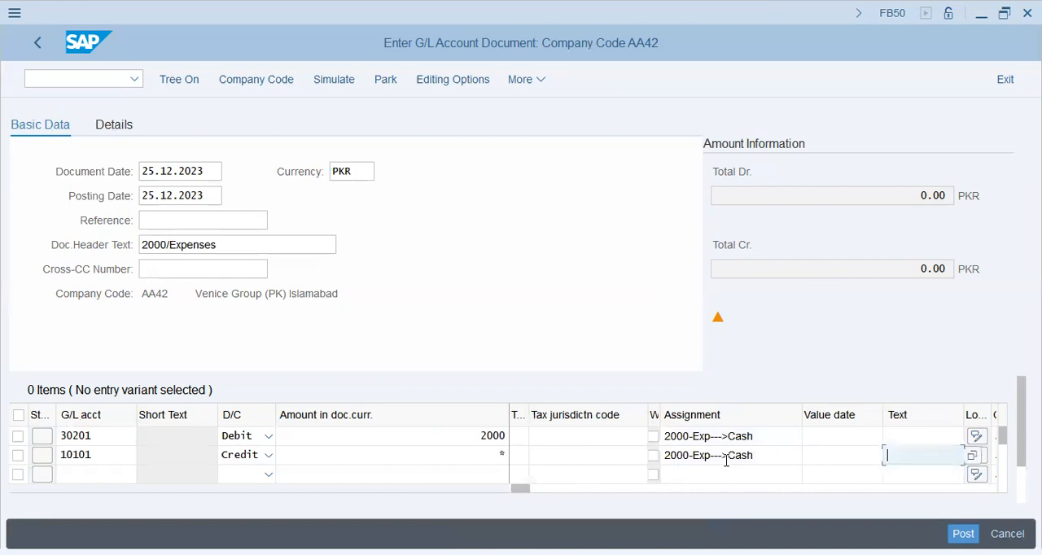
key("ctrl+v")
key("Up")
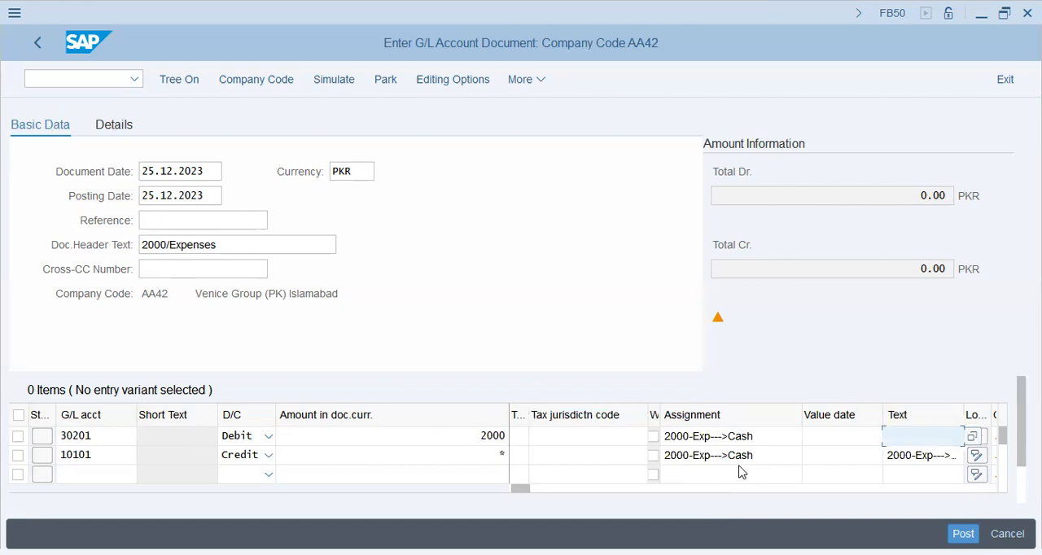
key("ctrl+v")
- Assign cost center CC001 to the debit line for account 30201 by searching cost centers in controlling area AA42
key("Tab")
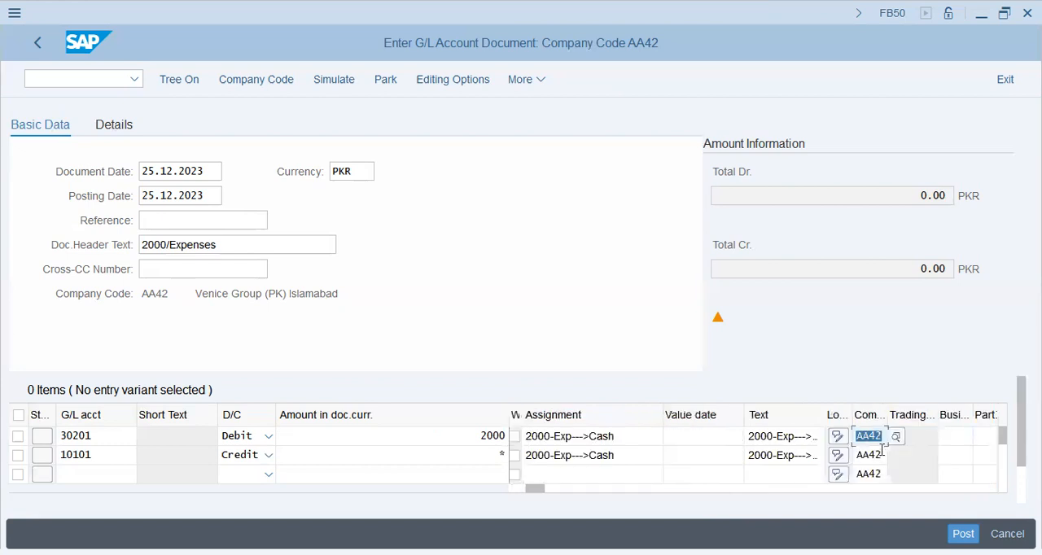
key("Tab")
key("Tab")
key("Tab")
key("Tab")
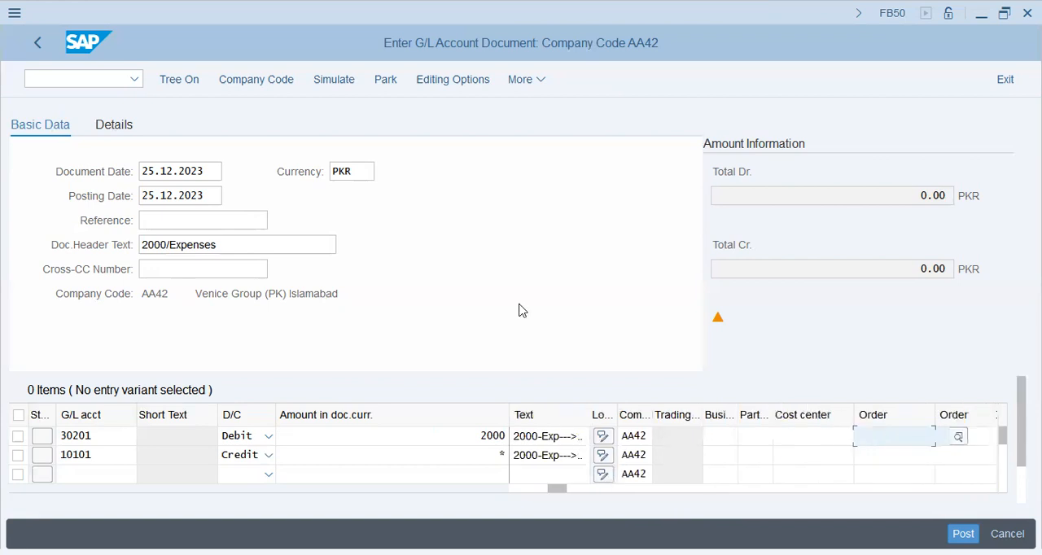
key("shift+Tab")
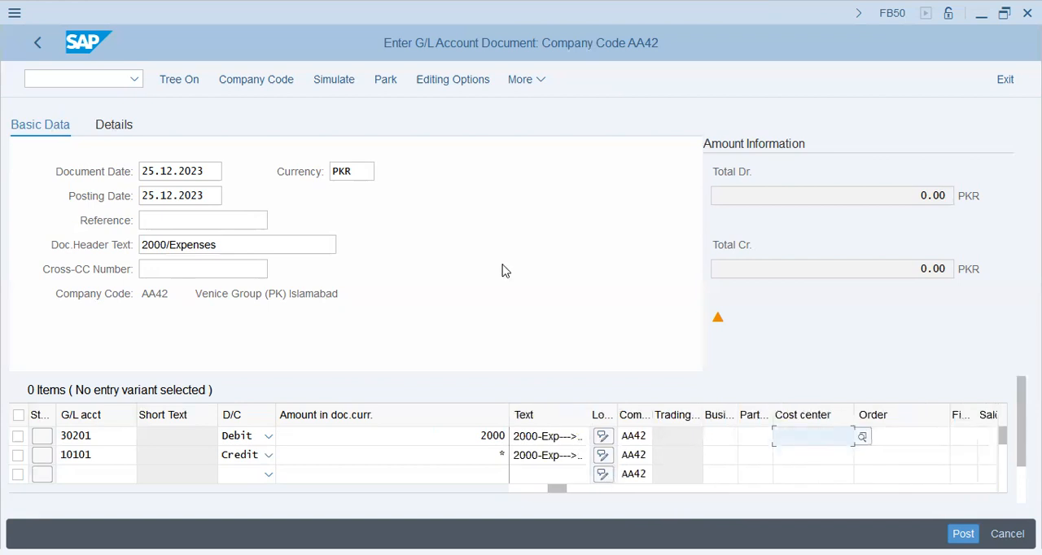
left_click(862, 436)
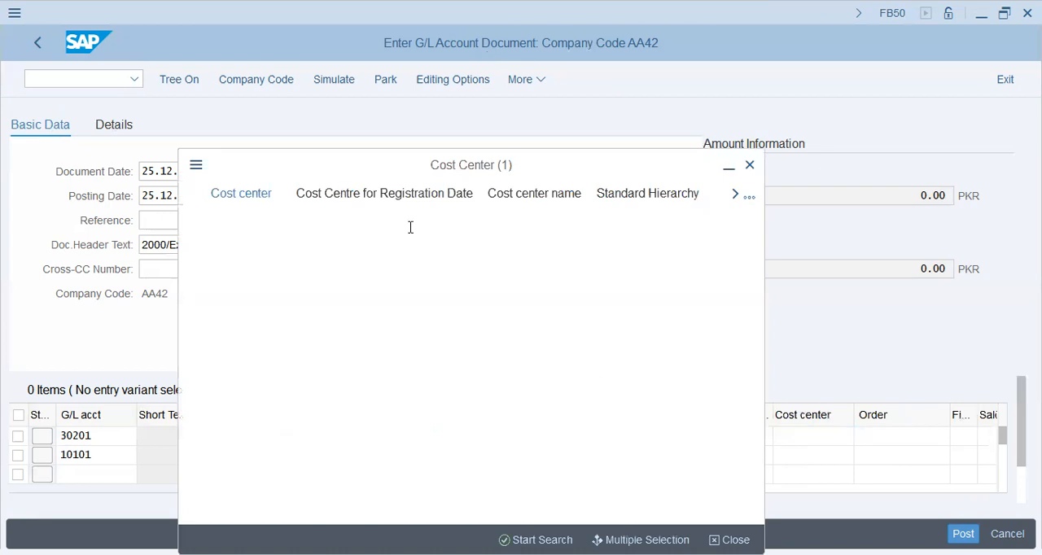
left_click(286, 241)
type("aa42")
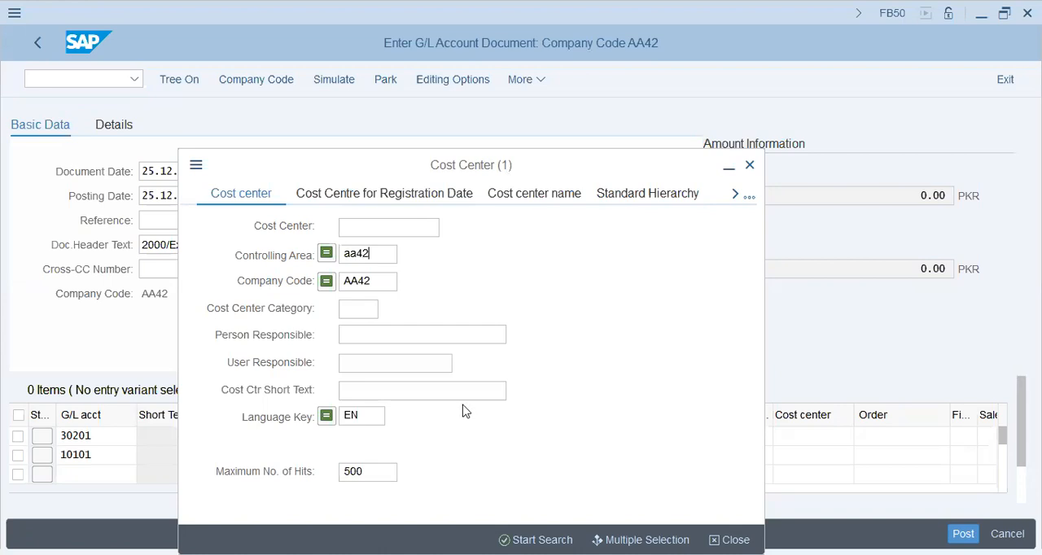
key("Return")
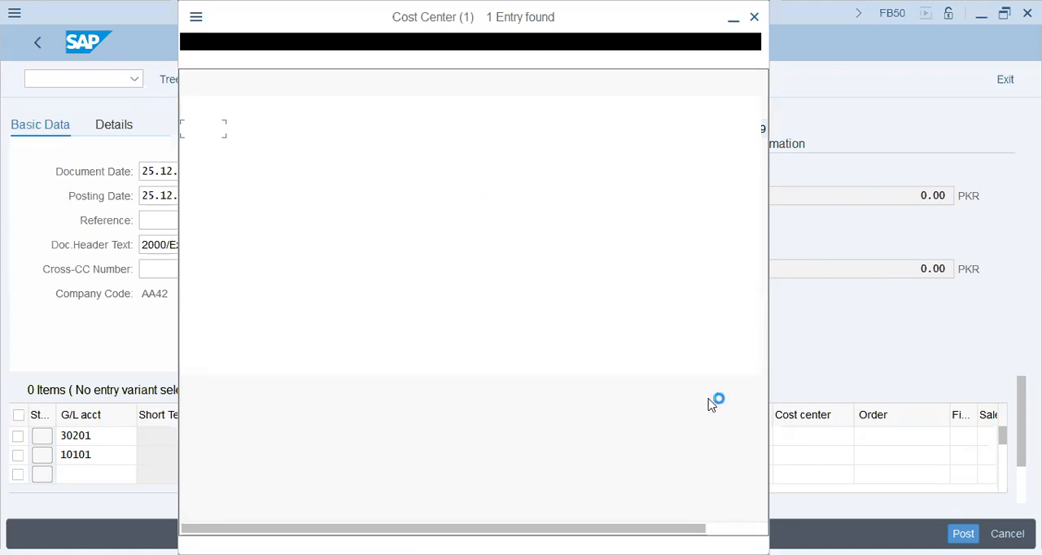
key("Escape")
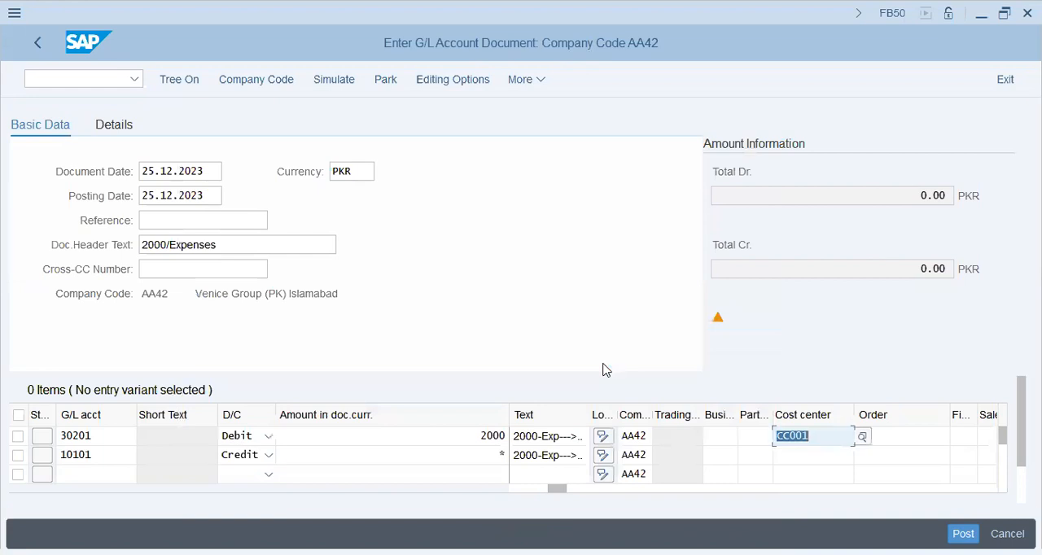
- Clear the cost center from the debit line for account 30201 and validate the document entries
key("Return")
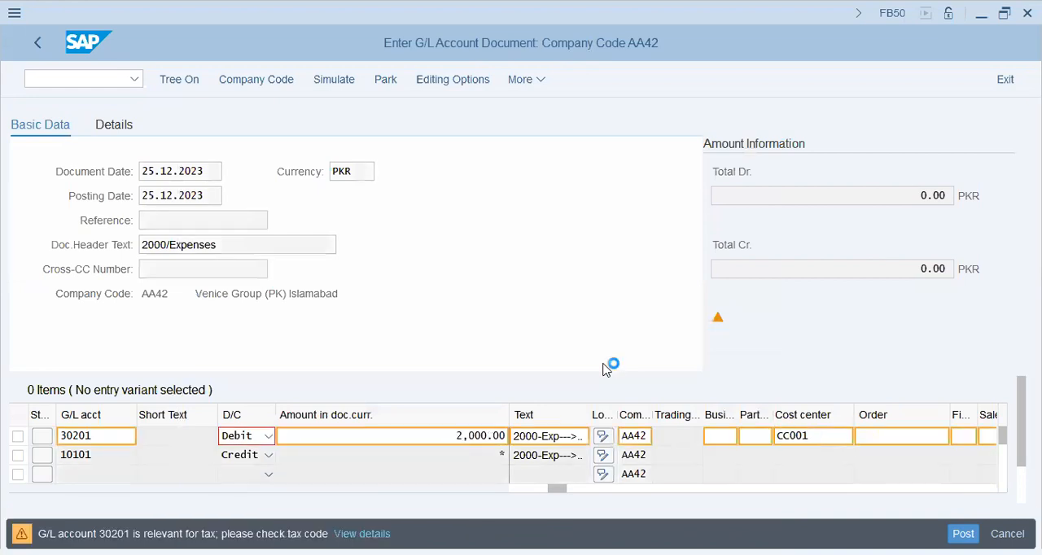
key("Return")
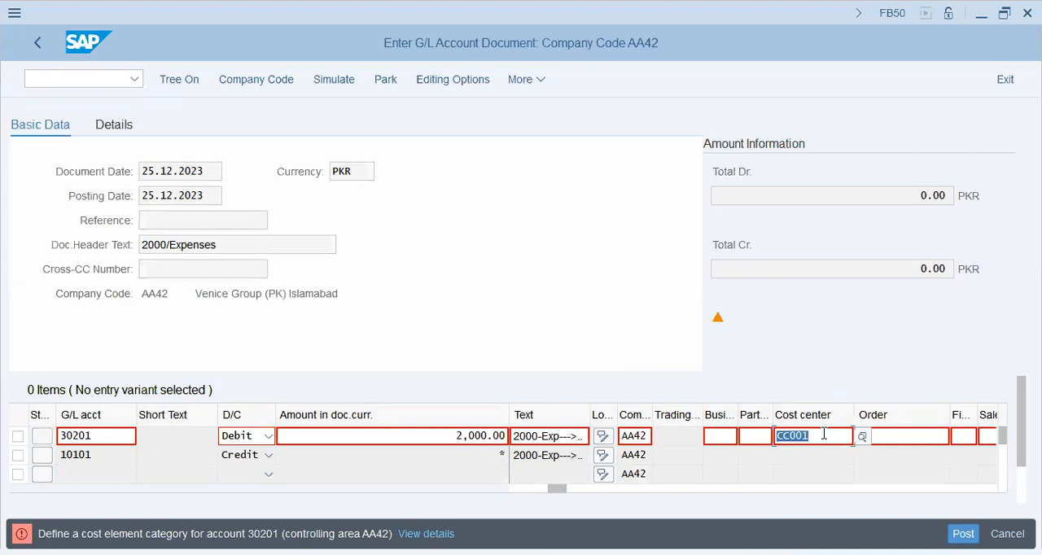
key("Delete")
key("Return")
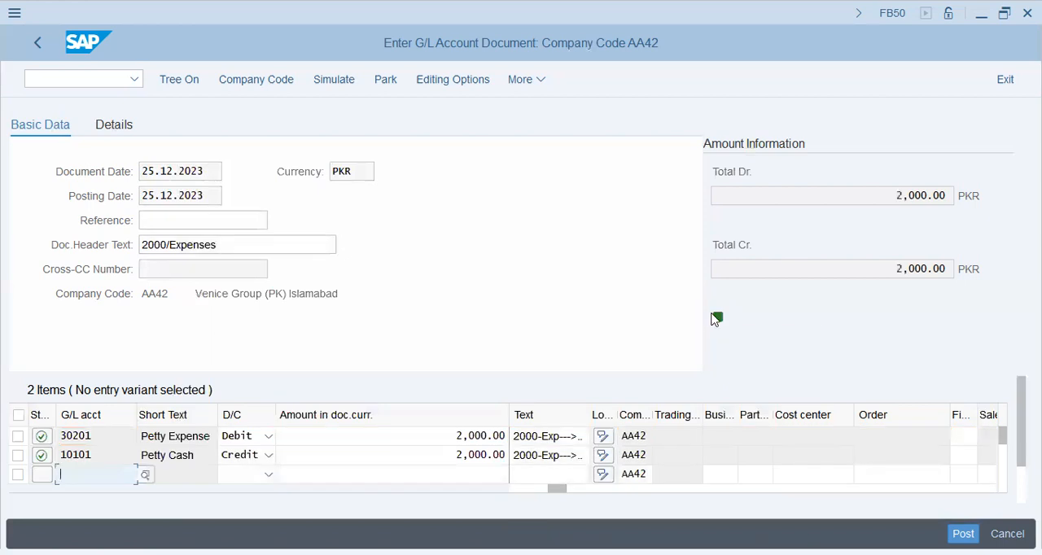
- Check the document's balance, simulate the document to review both line items, and post it
mouse_move(715, 320)
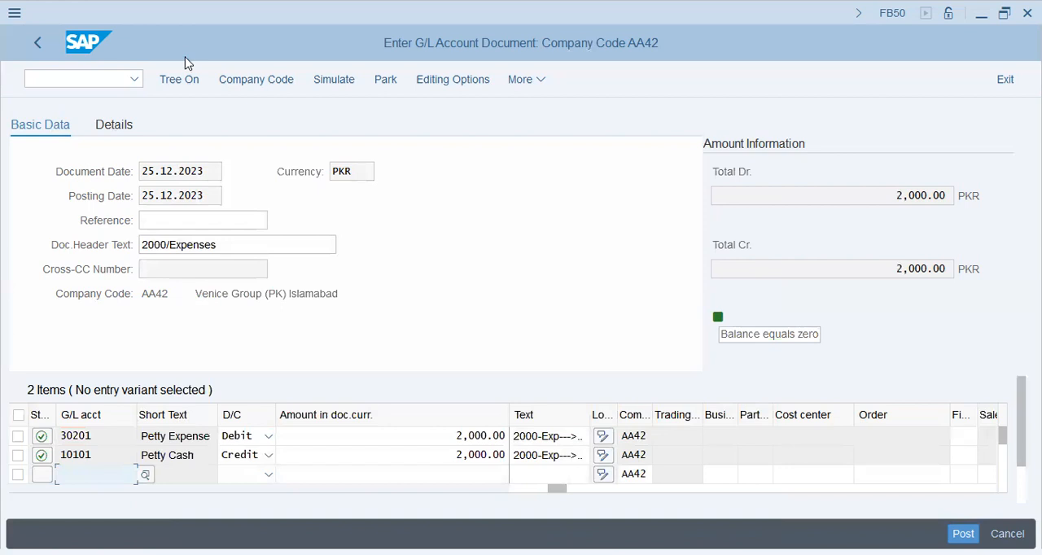
left_click(340, 81)
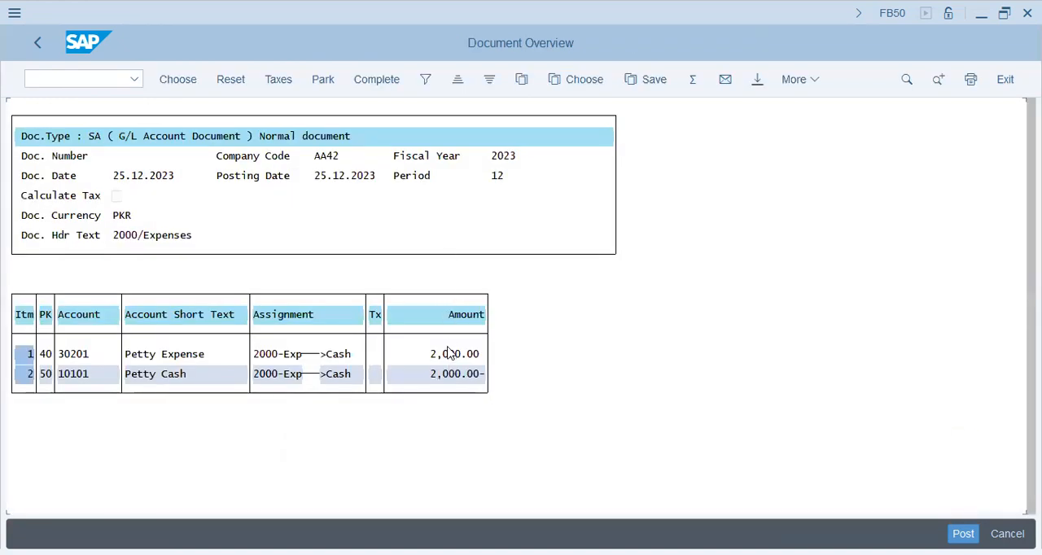
left_click(470, 375)
left_click(963, 533)
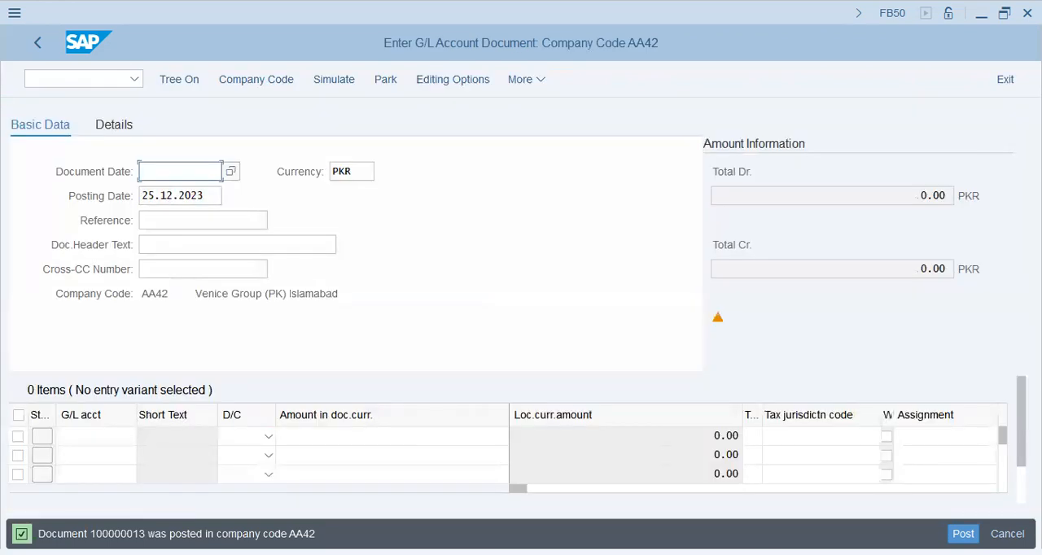
left_click_drag(96, 534, 162, 534)
- Display the posted document and examine its petty expense and petty cash line items
left_click(538, 83)
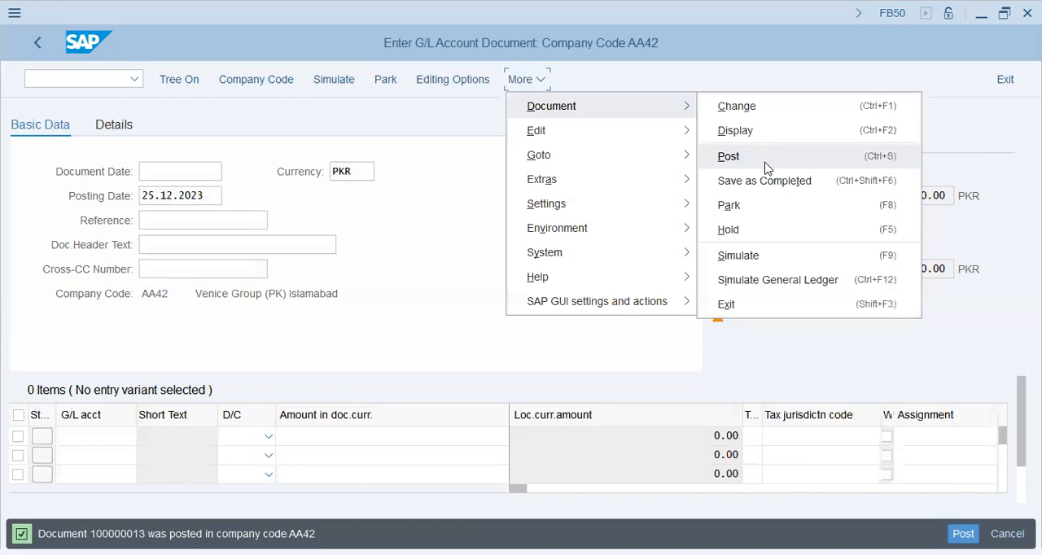
left_click(761, 139)
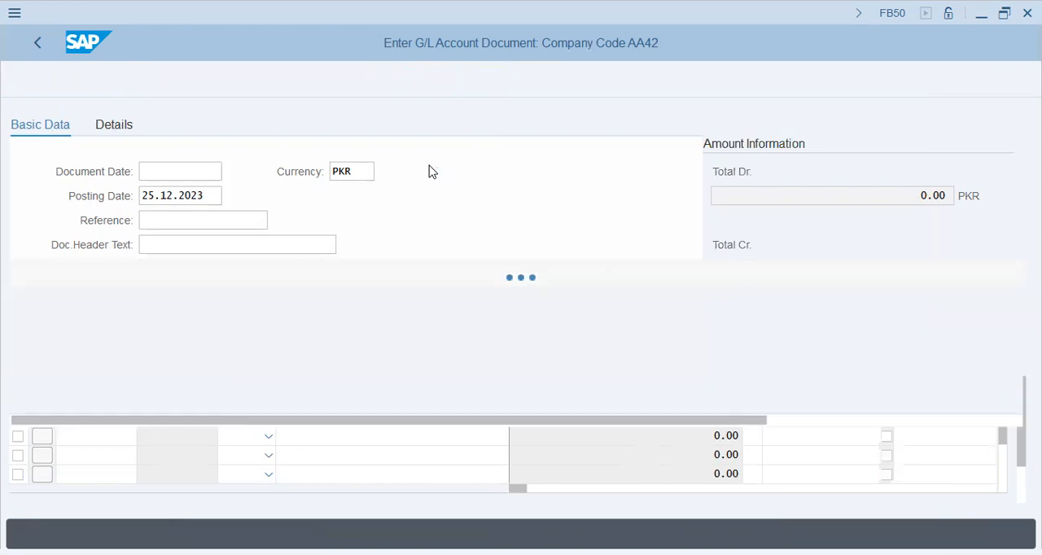
left_click(260, 341)
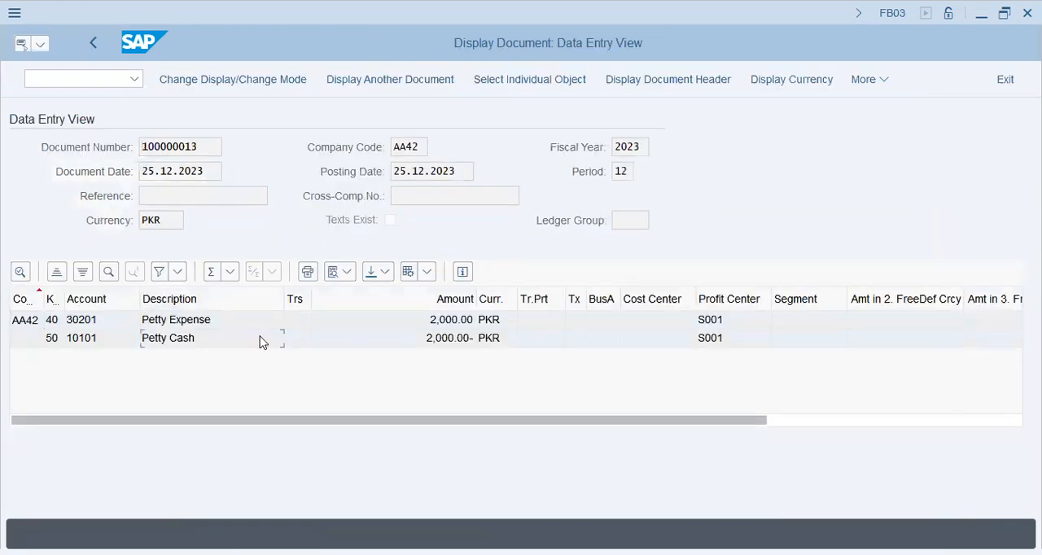
left_click(505, 322)
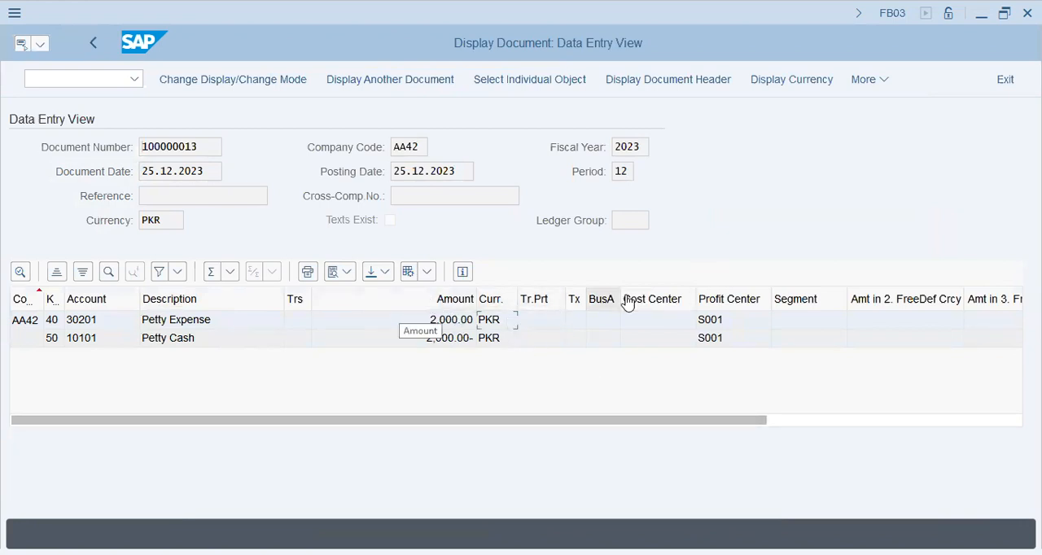
- Remove the Transaction and Segment columns from the line item layout
left_click(425, 274)
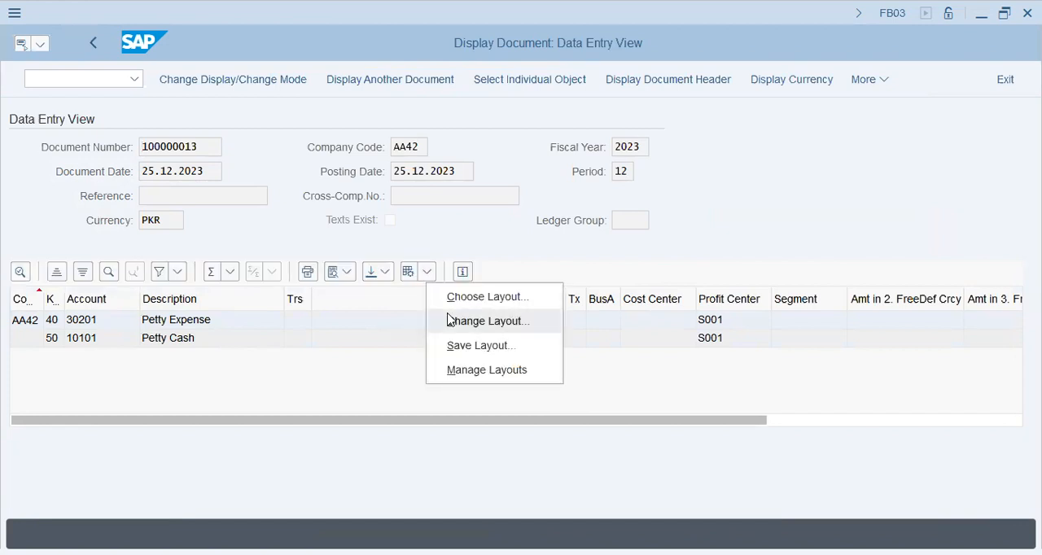
left_click(451, 321)
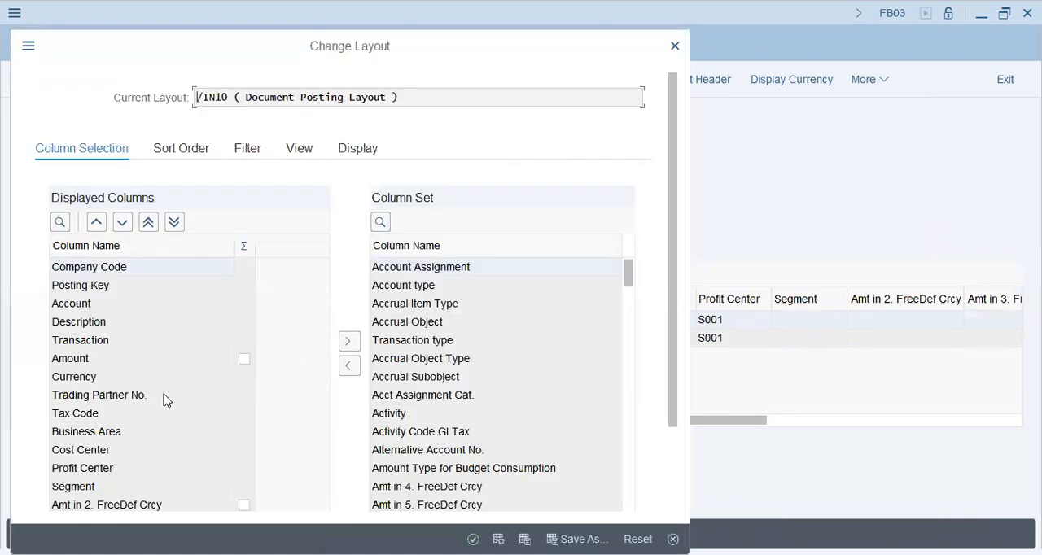
left_click(86, 342)
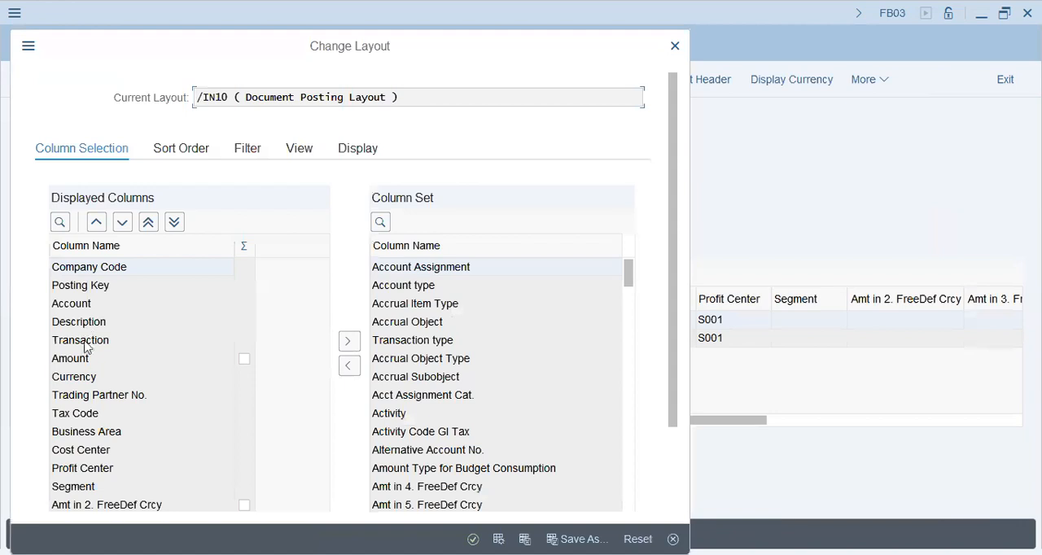
left_click(350, 342)
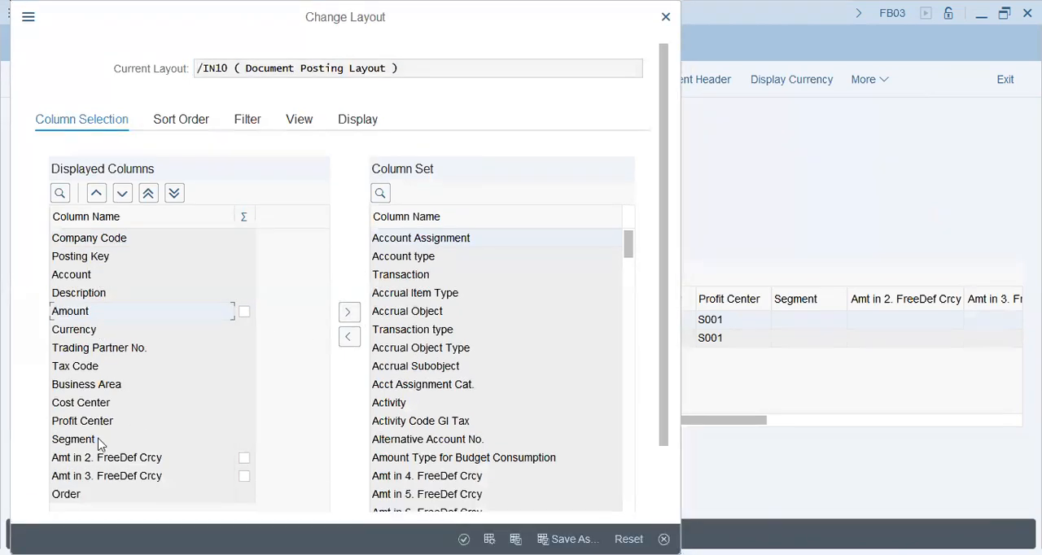
left_click(100, 443)
left_click(350, 337)
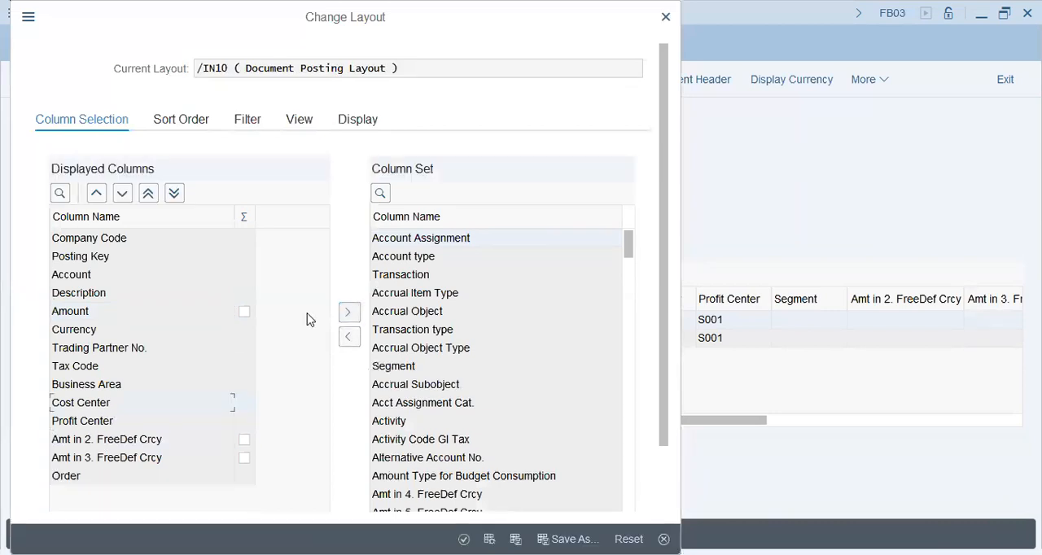
- Remove Cost Center, Business Area, Trading Partner No., Profit Center and Tax Code from the displayed columns and apply the layout
double_click(96, 405)
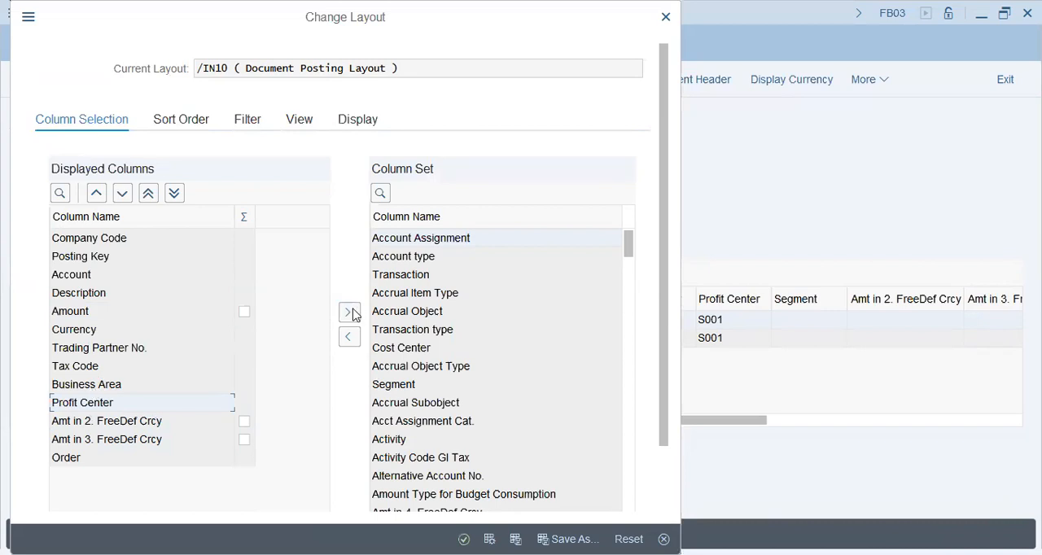
double_click(94, 385)
left_click(349, 313)
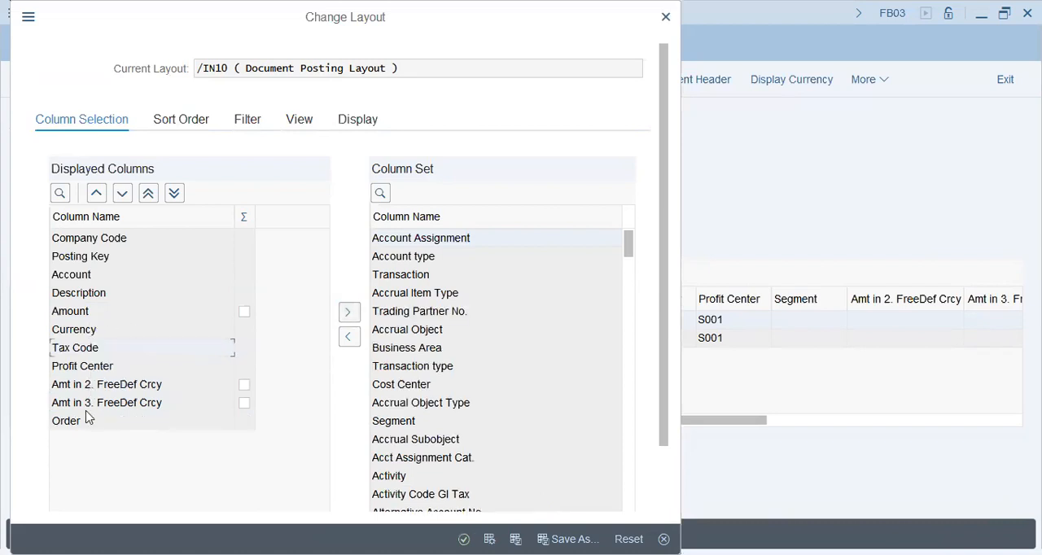
left_click(345, 315)
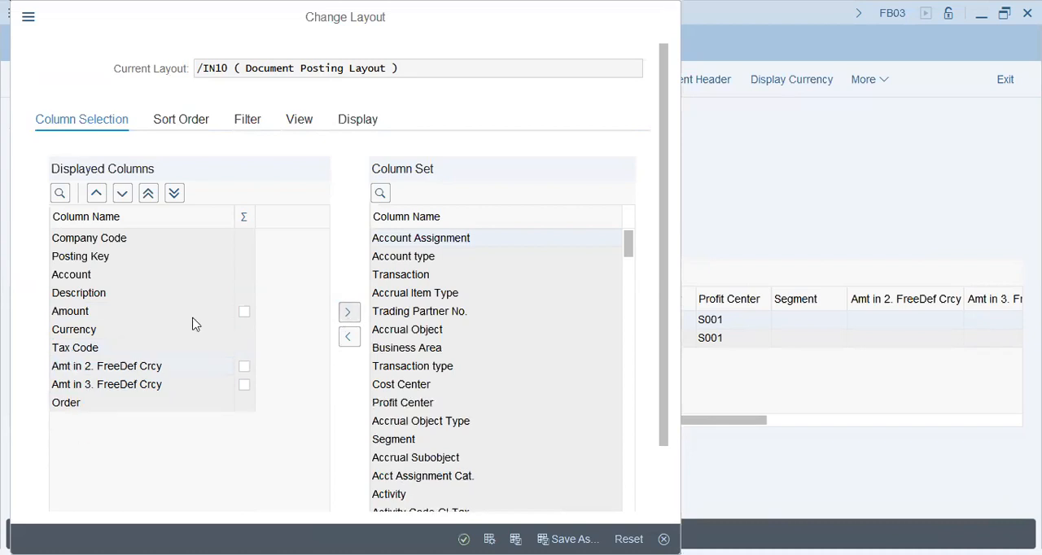
left_click(348, 314)
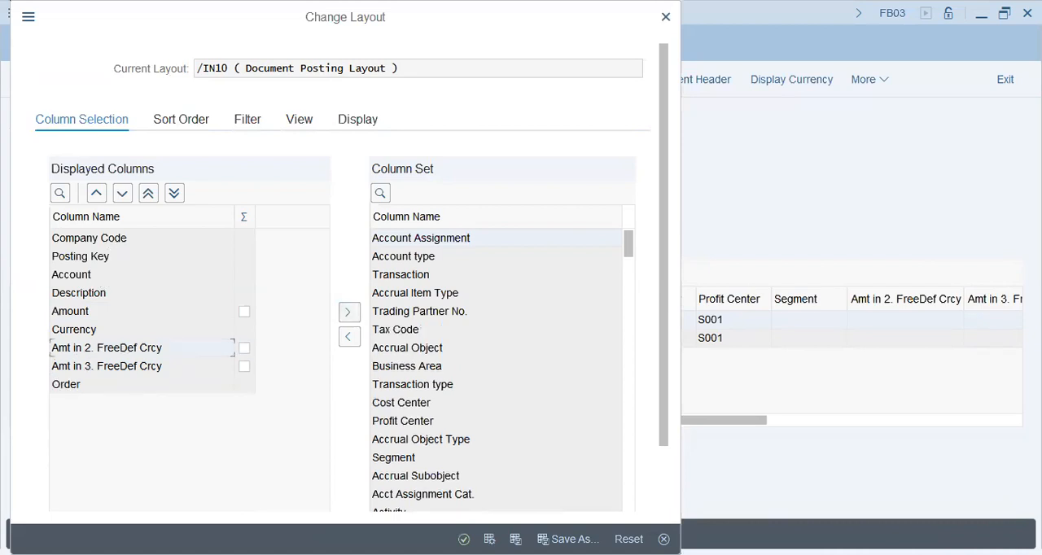
left_click(464, 539)
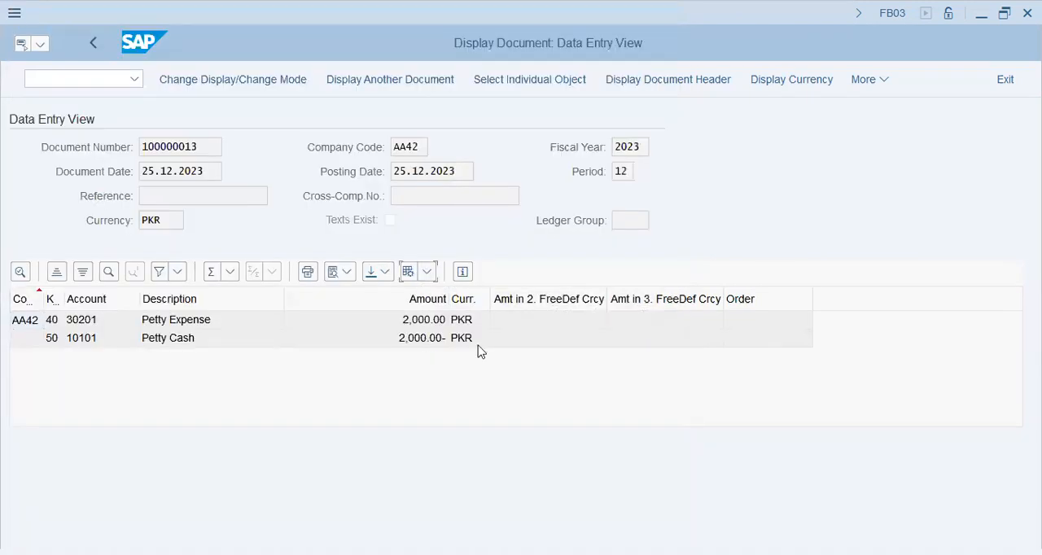
- Remove Amt in 2. FreeDef Crcy, Amt in 3. FreeDef Crcy and Order from the layout's displayed columns and apply it
left_click(479, 328)
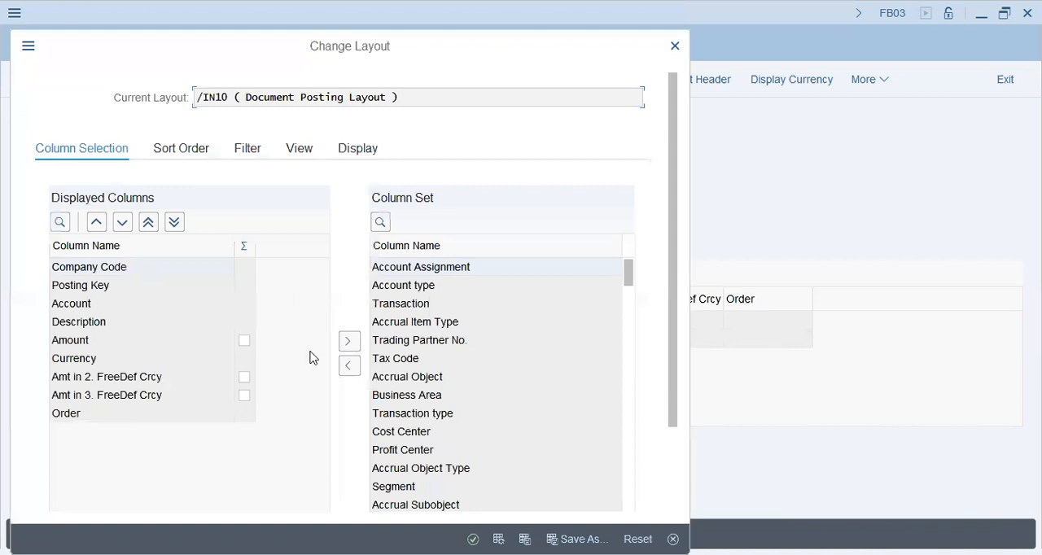
double_click(167, 376)
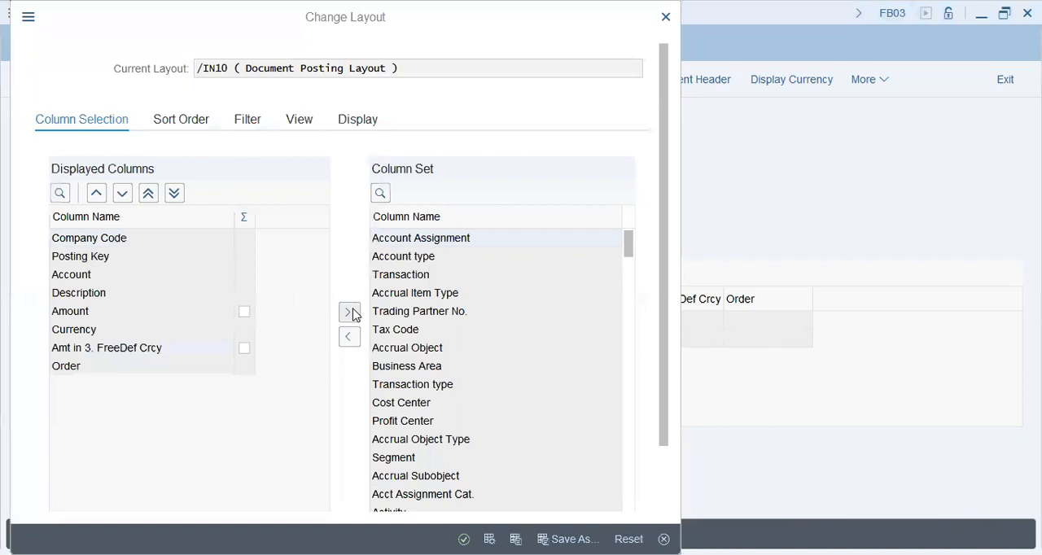
left_click(353, 316)
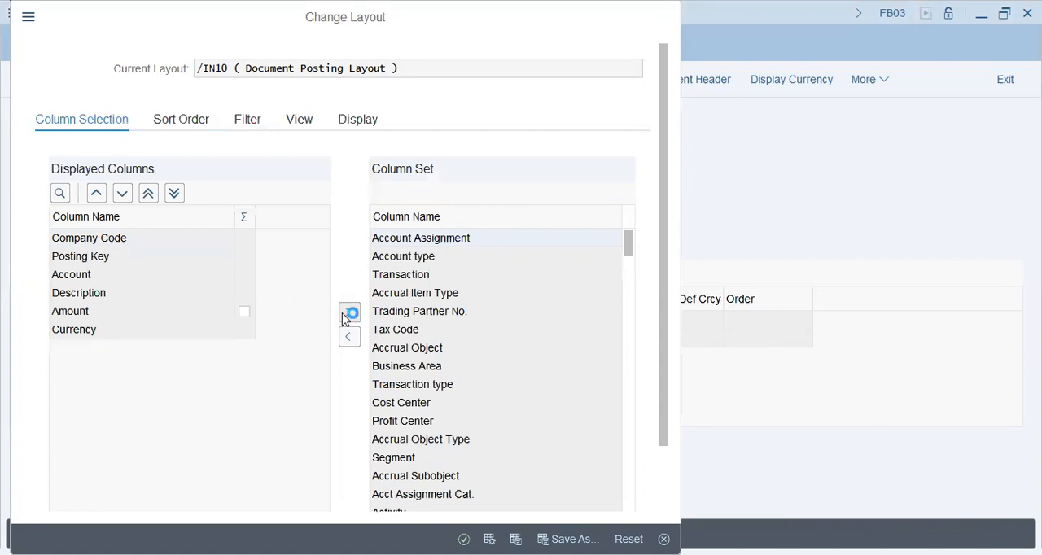
left_click(464, 539)
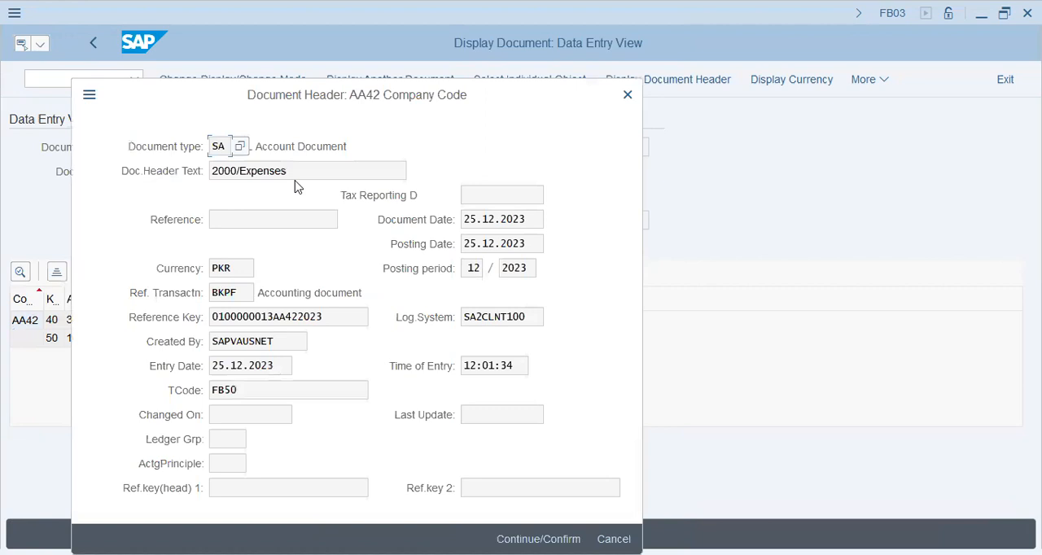
- Examine the document header's text, logical system, entry time, creator, reference key and ledger group
left_click(322, 172)
left_click(528, 317)
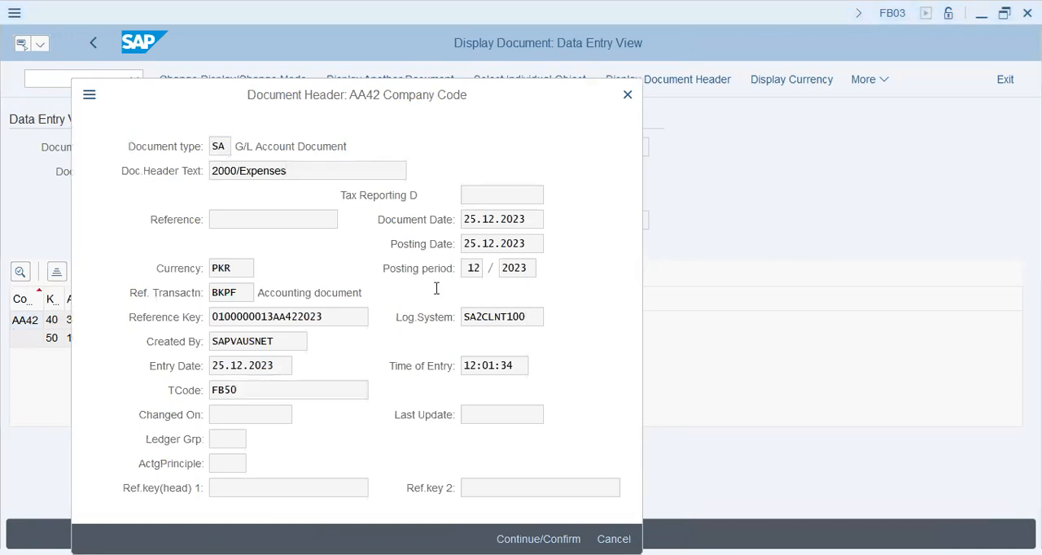
left_click(518, 363)
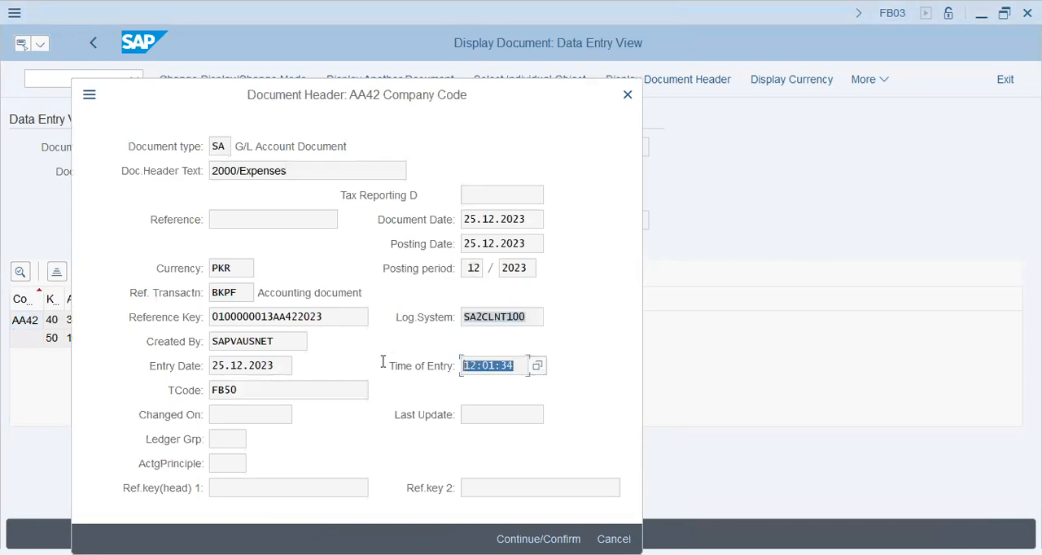
left_click(285, 340)
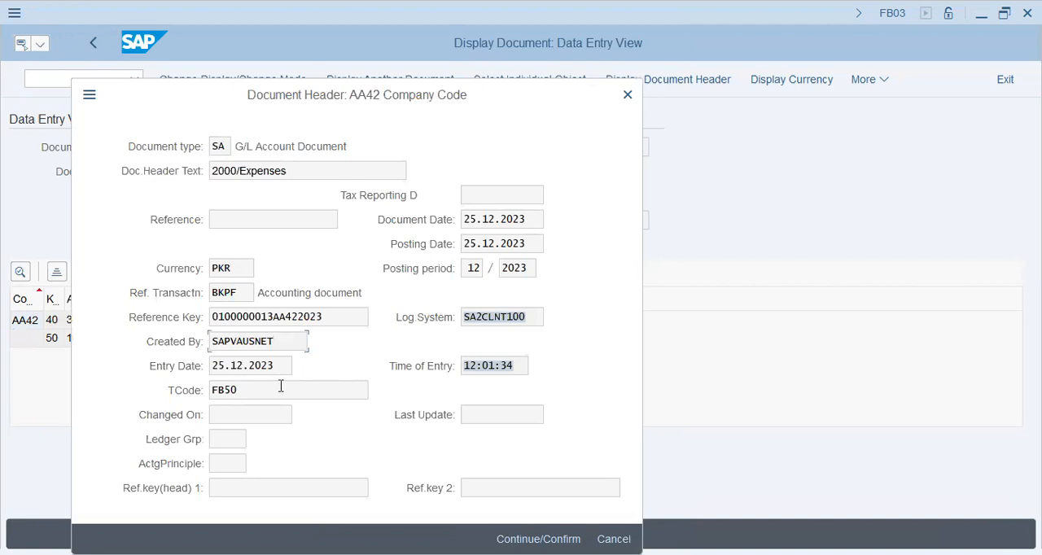
left_click_drag(324, 317, 167, 322)
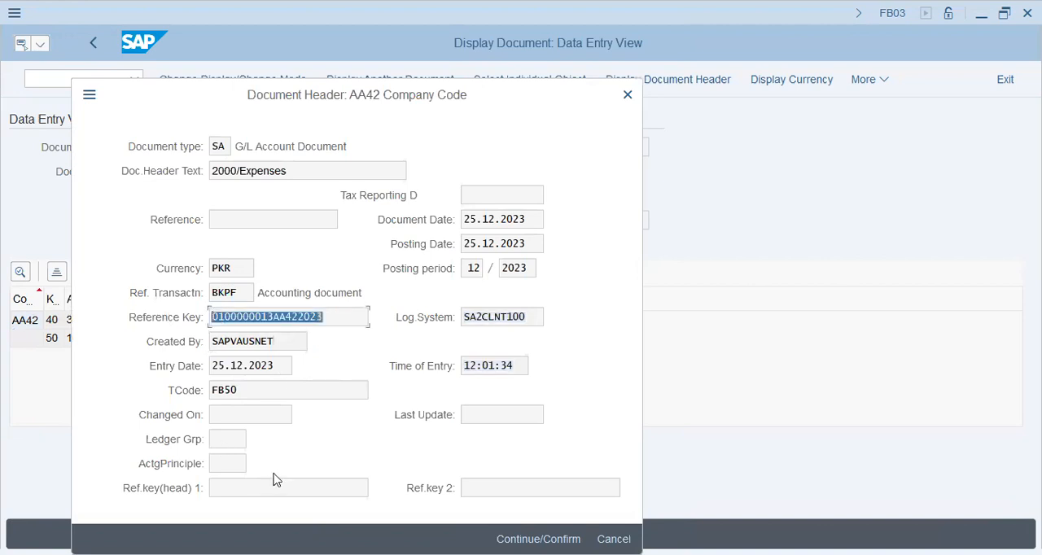
left_click(233, 441)
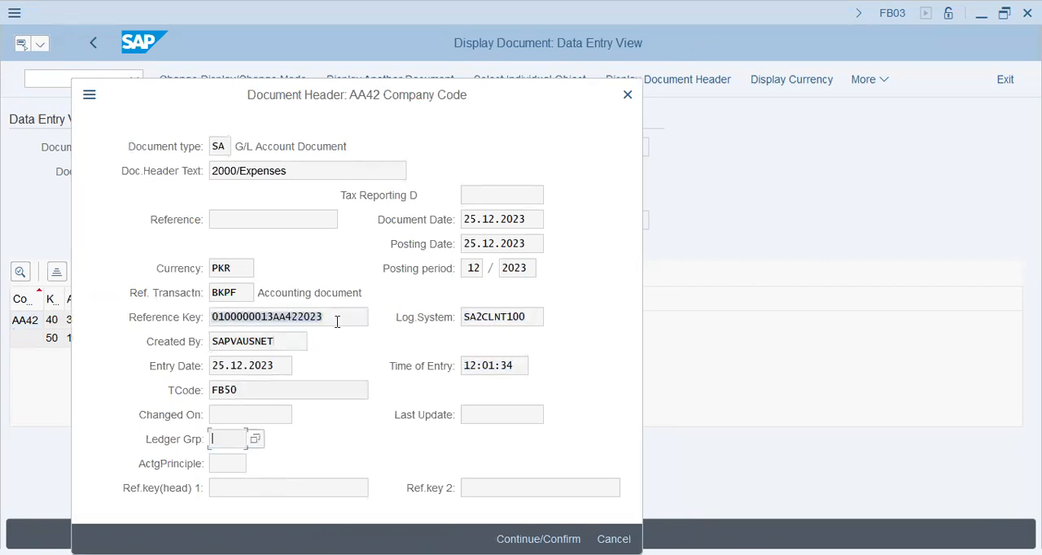
- Check the accounting principle and first reference key fields, and close the document header
left_click(232, 464)
left_click(285, 489)
left_click(561, 533)
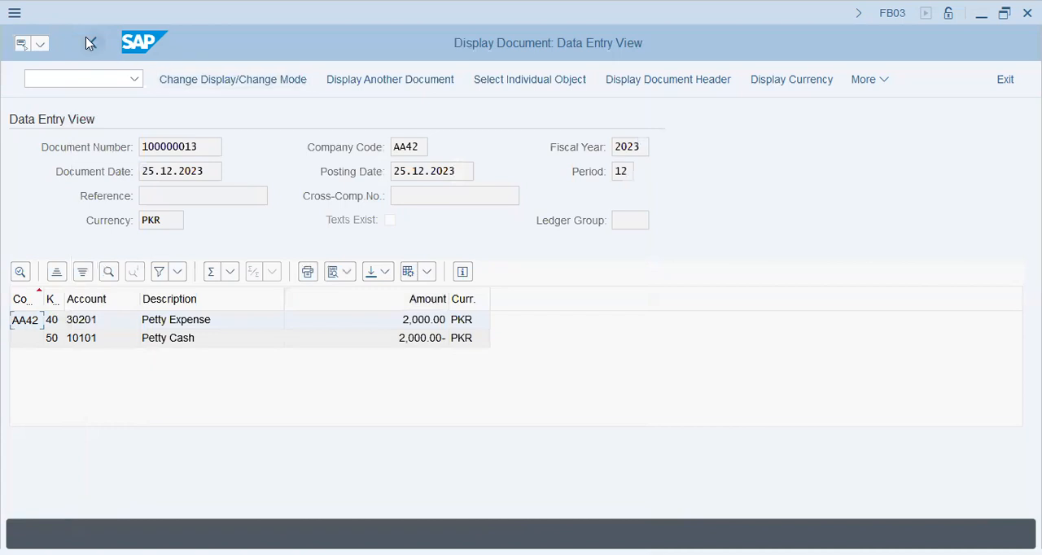
- Leave the document display and exit G/L document entry to SAP Easy Access, confirming the loss of unsaved data
left_click(86, 36)
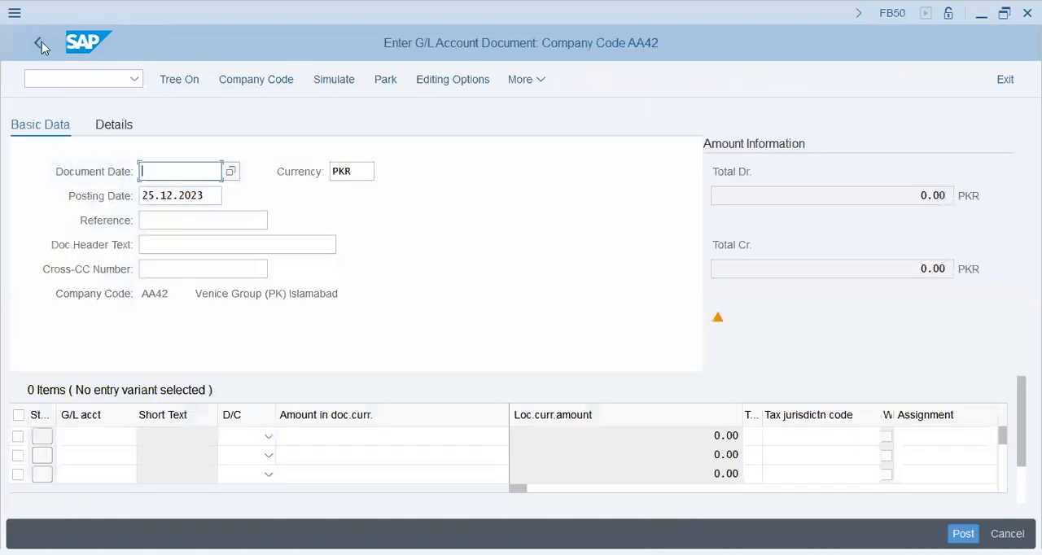
left_click(42, 42)
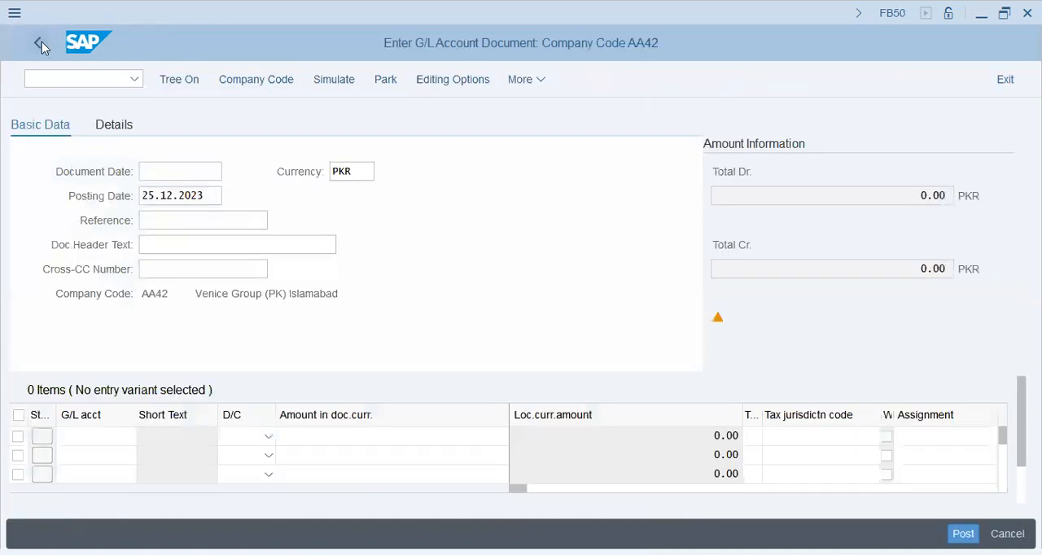
left_click(1005, 79)
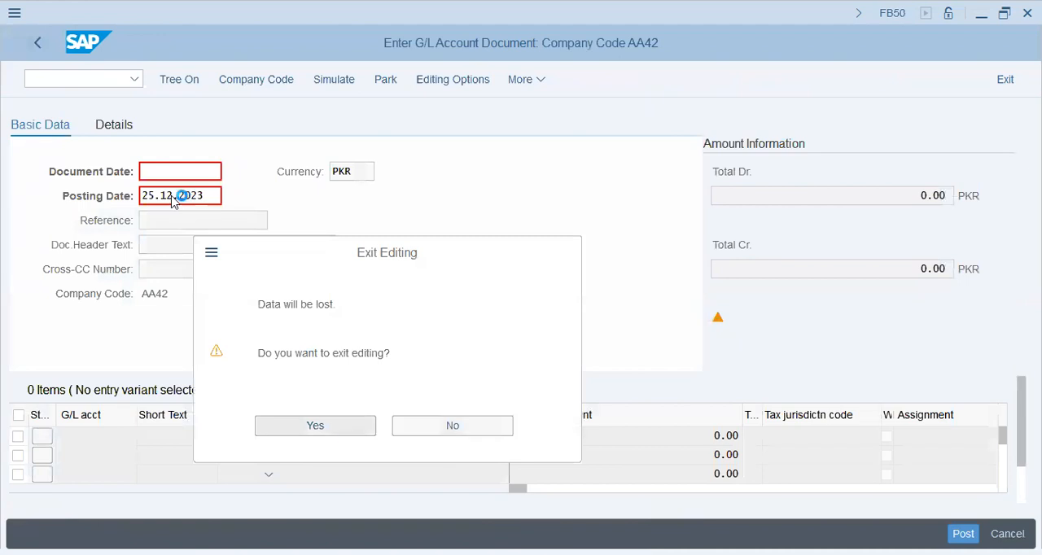
key("Return")
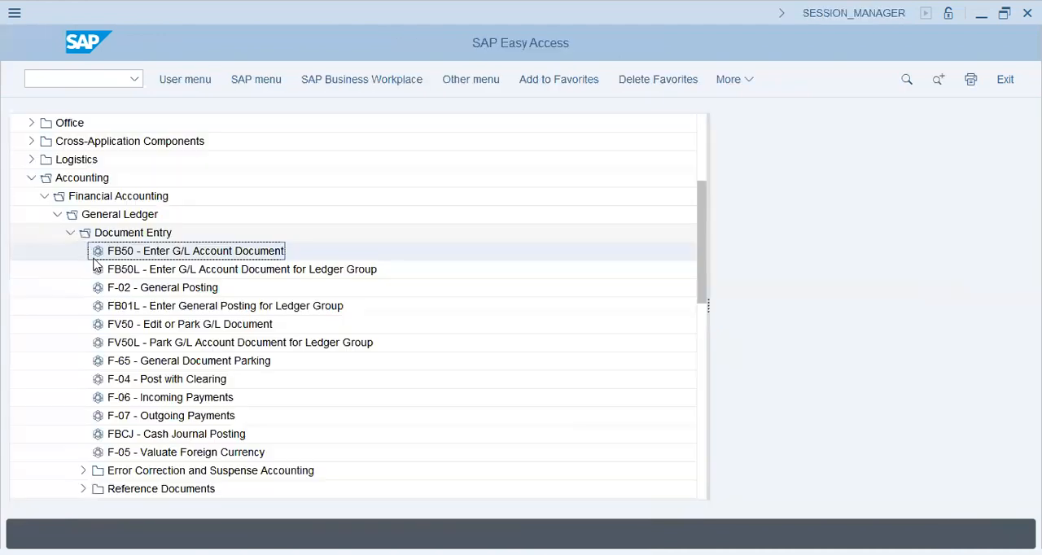
- Review General Ledger document entry transactions FV50, F-65, F-07 and F-05, and collapse the Document Entry folder
left_click(175, 324)
left_click(179, 361)
left_click(181, 416)
left_click(182, 453)
left_click(70, 232)
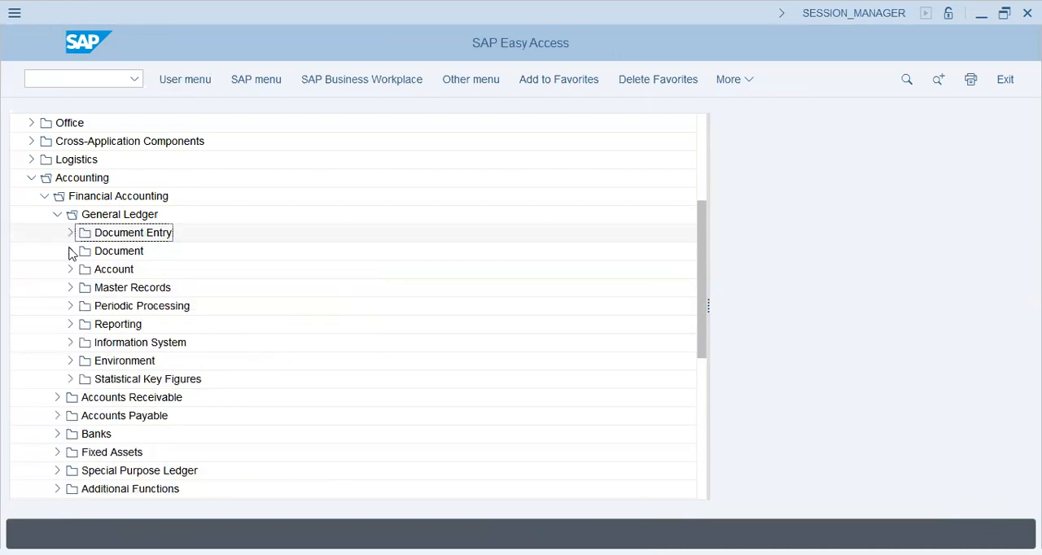
- Expand General Ledger's Document folder and review transactions FB02, FB04, FB03 and FBRA
left_click(70, 251)
left_click(184, 271)
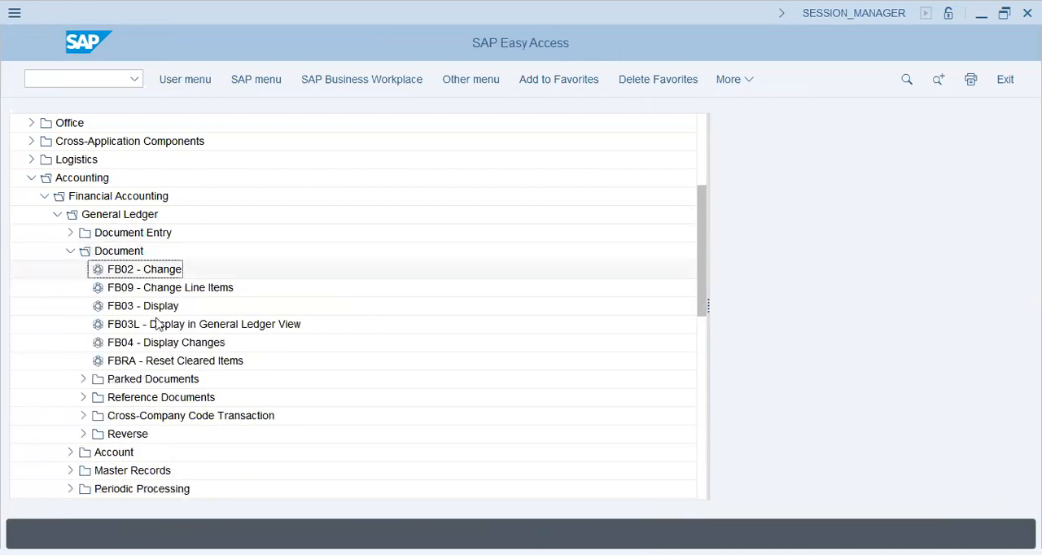
left_click(161, 346)
left_click(163, 307)
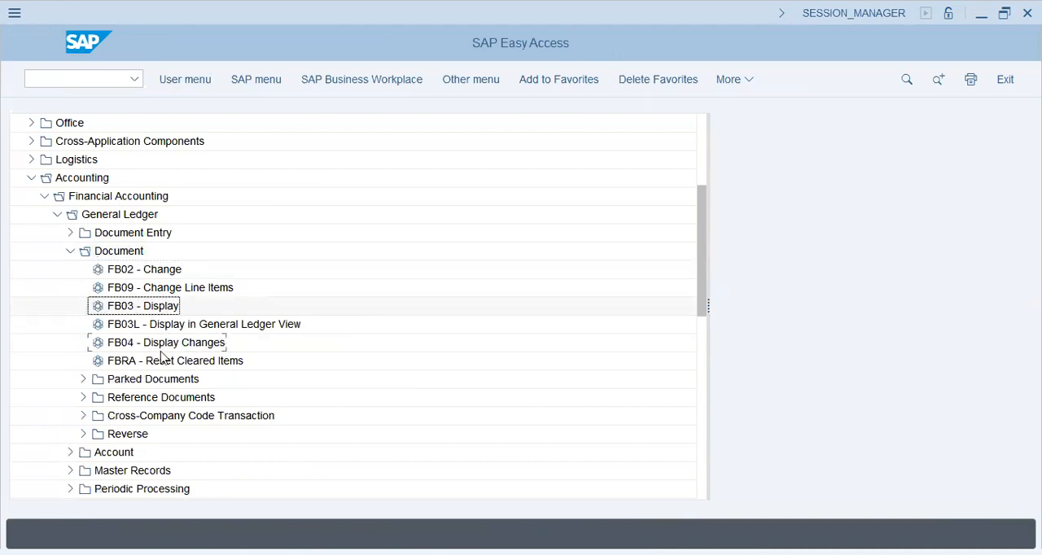
left_click(166, 362)
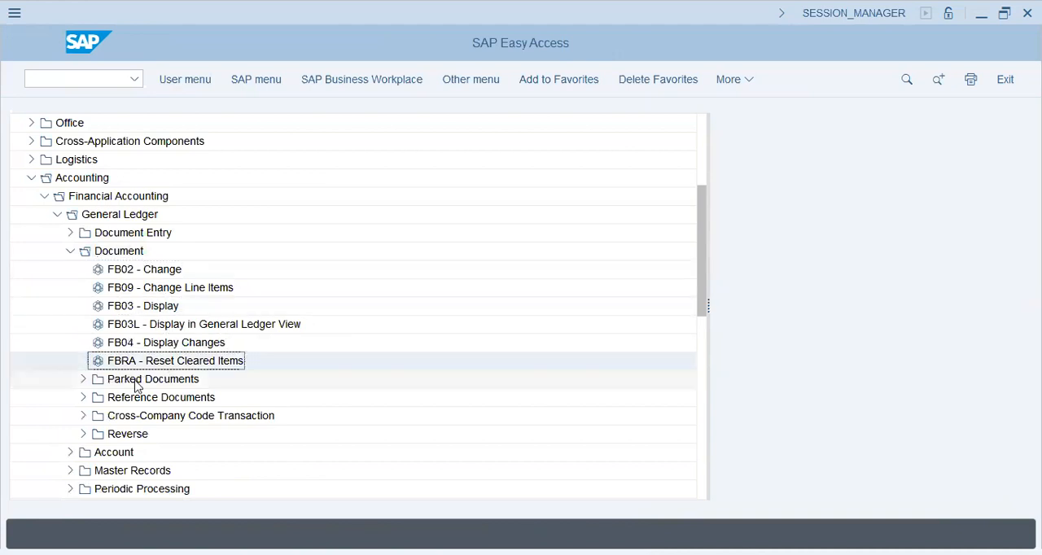
- Review FBV0 and FBV3 under Parked Documents, and collapse General Ledger's Document folder
left_click(83, 379)
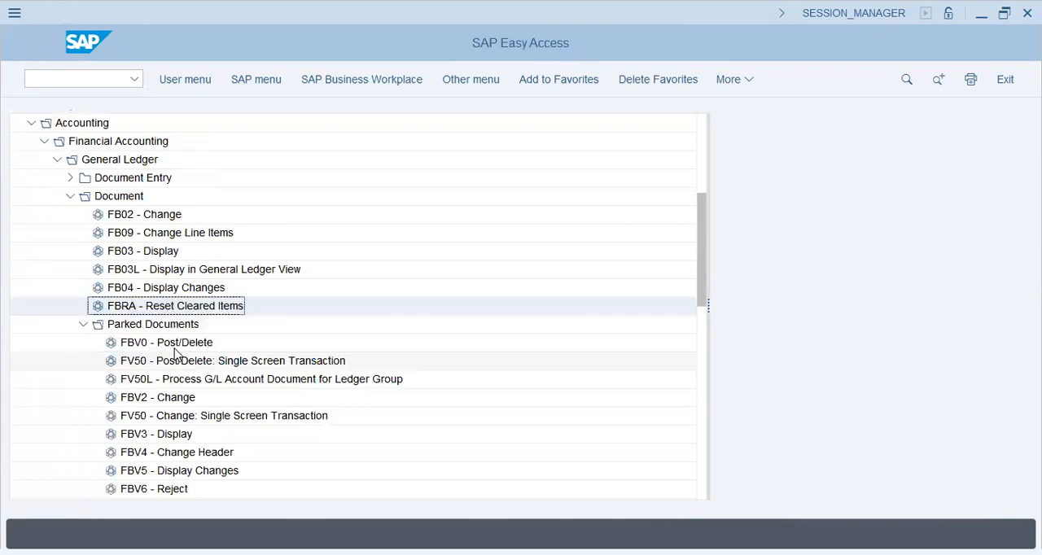
left_click(166, 342)
left_click(162, 434)
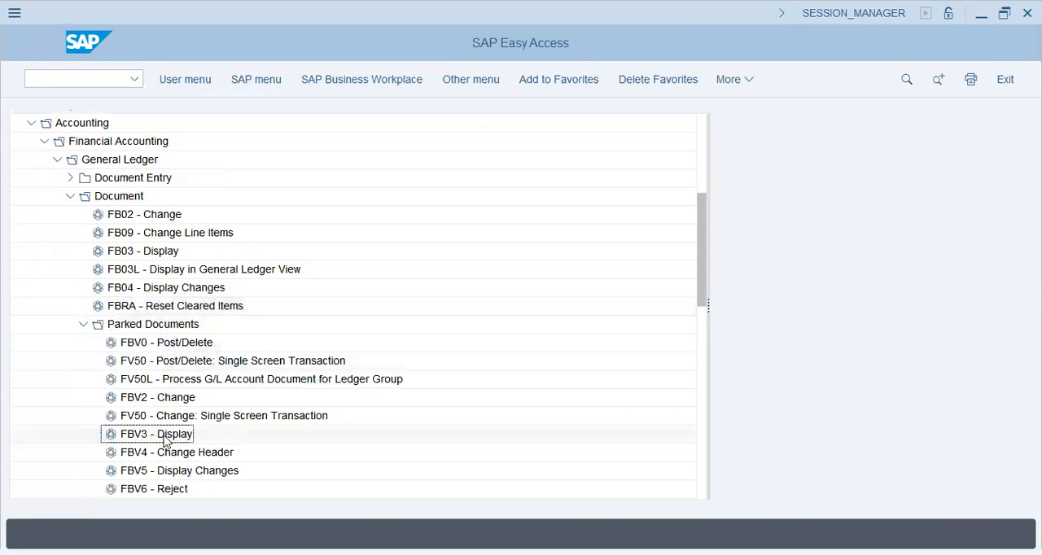
left_click(69, 198)
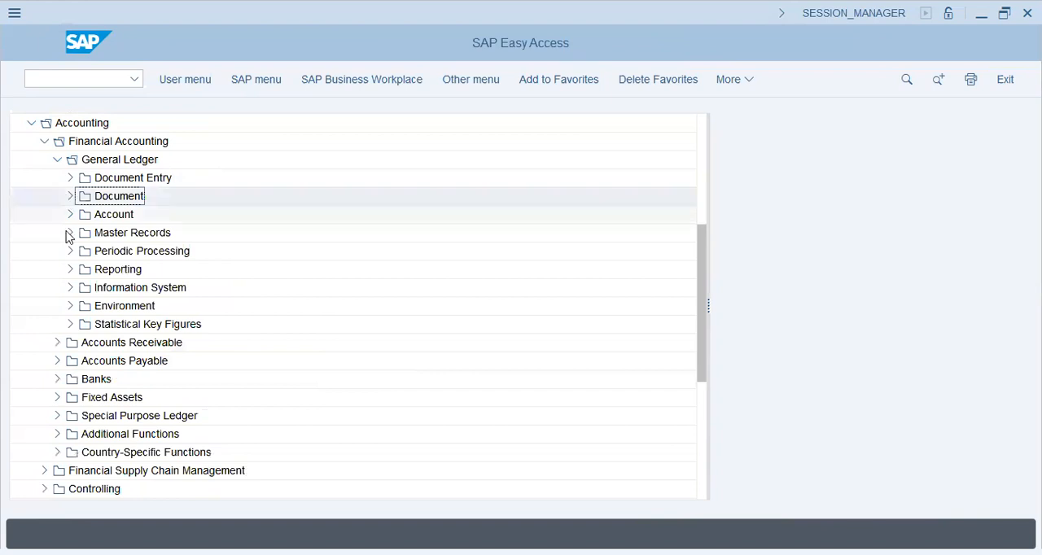
- Review FAGLB03 Display Balances and F-03 Clear in General Ledger's Account folder, and collapse that folder
left_click(82, 218)
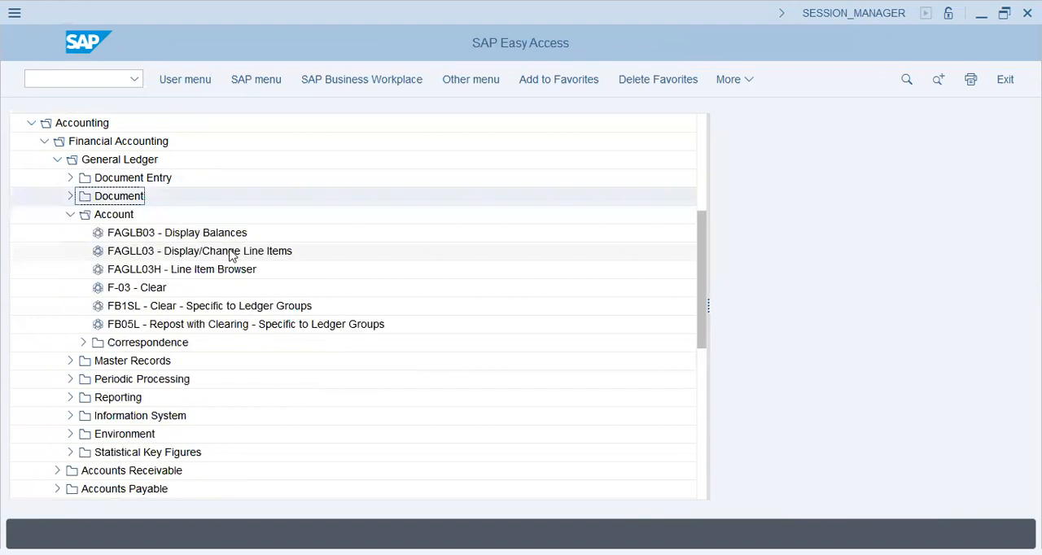
left_click(230, 234)
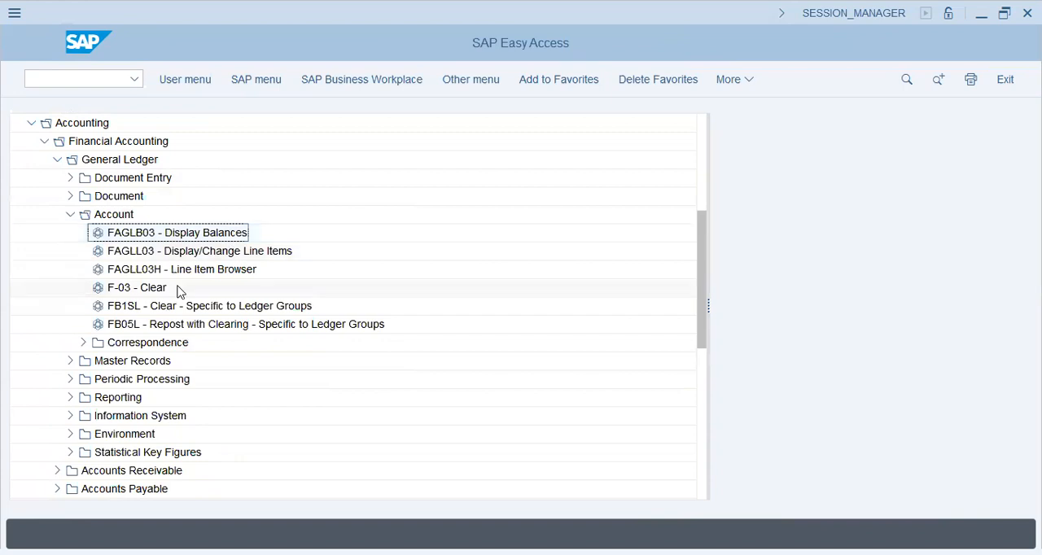
left_click(145, 288)
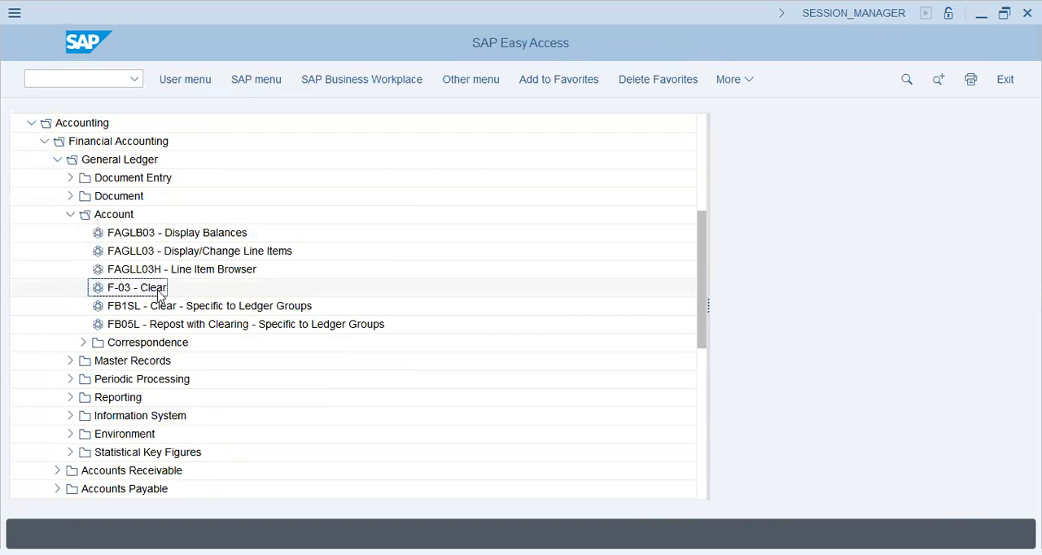
left_click(70, 214)
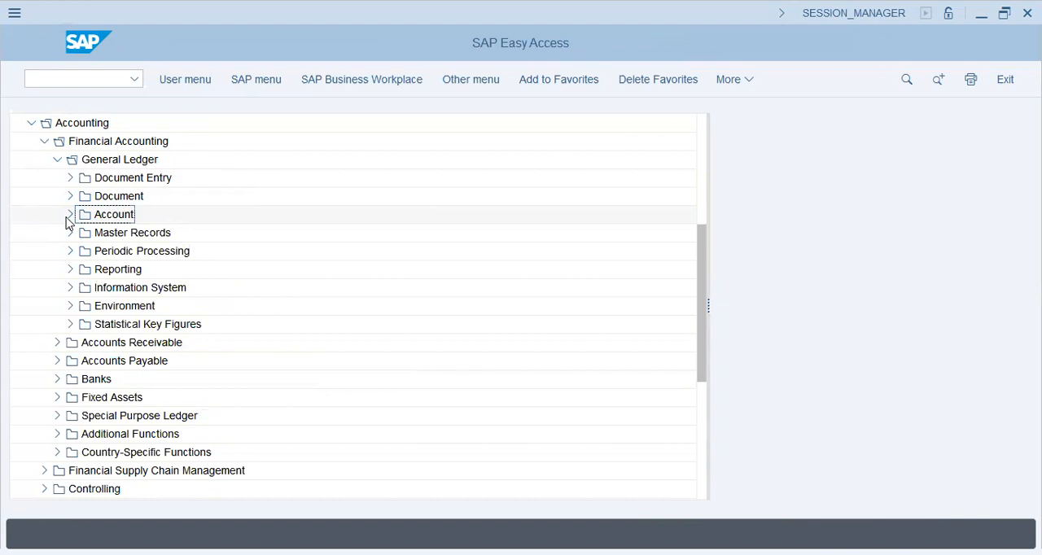
left_click(70, 215)
left_click(70, 216)
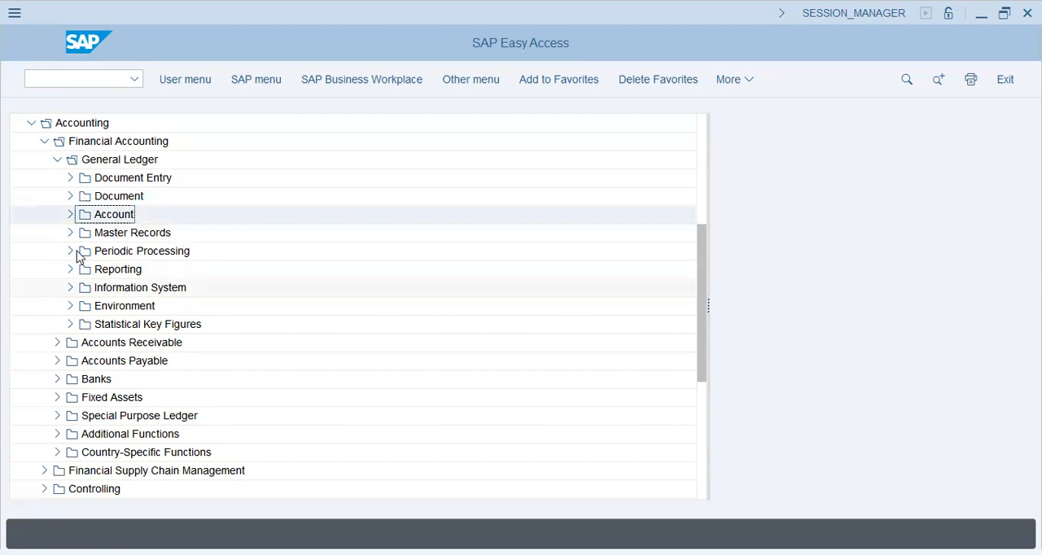
- Expand General Ledger's Periodic Processing and review the Recurring Entries transactions, collapsing that subfolder again
left_click(71, 250)
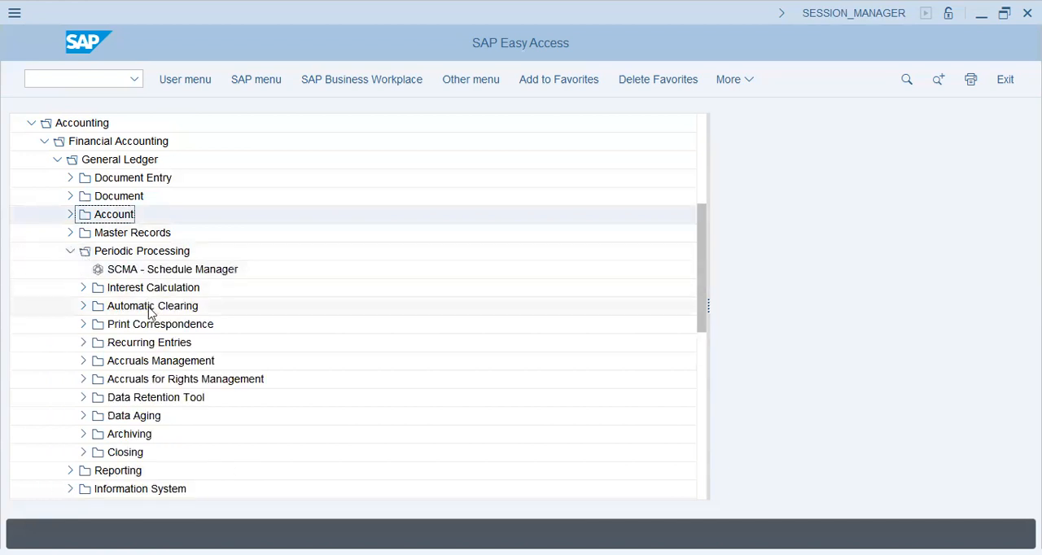
left_click(146, 343)
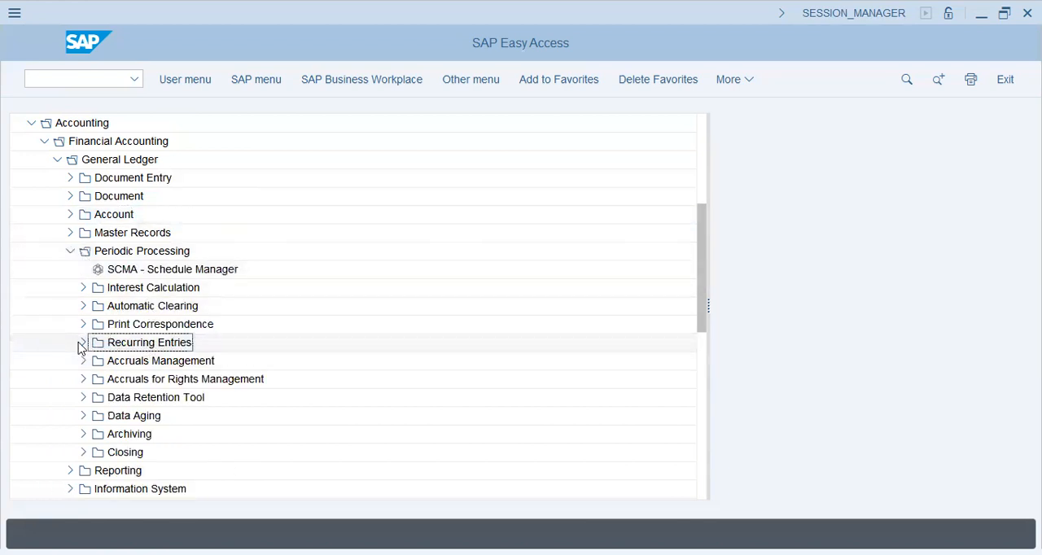
left_click(82, 343)
key("Down")
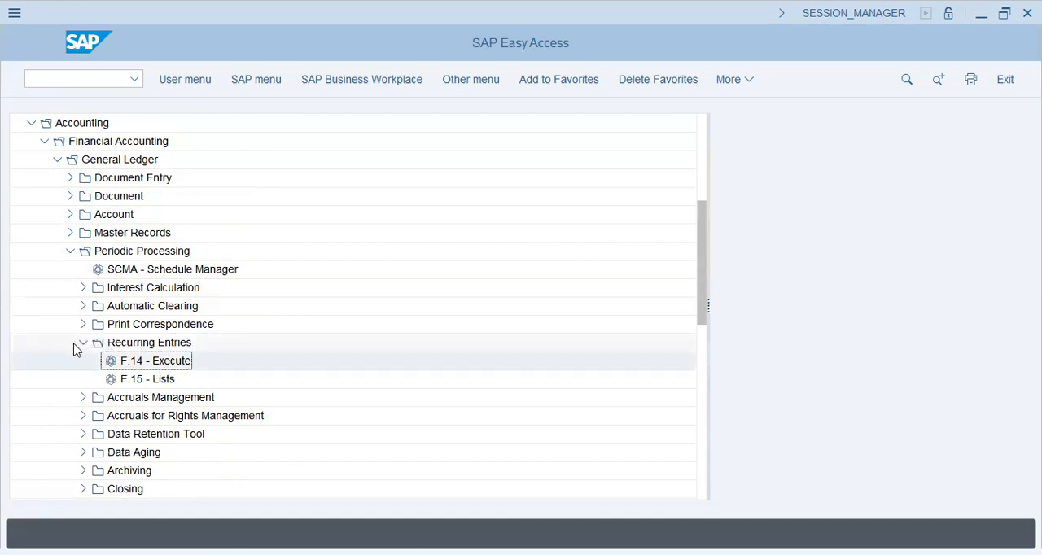
left_click(82, 343)
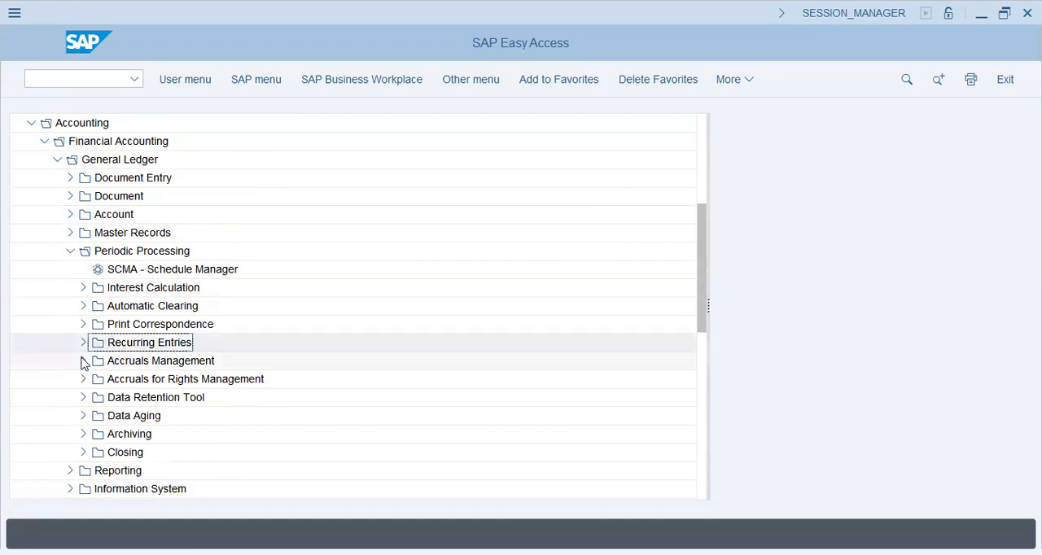
- Review the contents of Accruals Management, including Purchase Order Accruals, and collapse it again
left_click(82, 361)
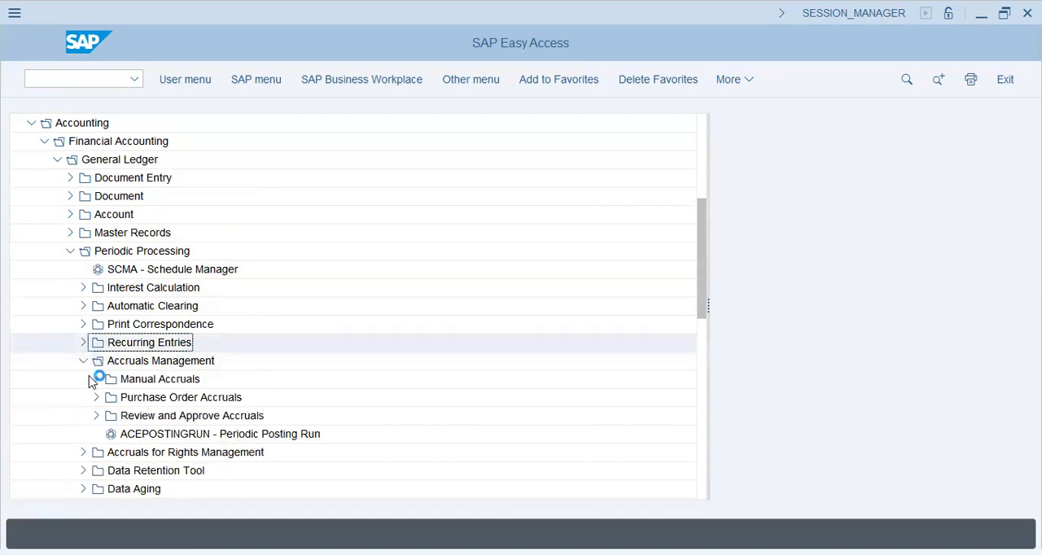
left_click(138, 399)
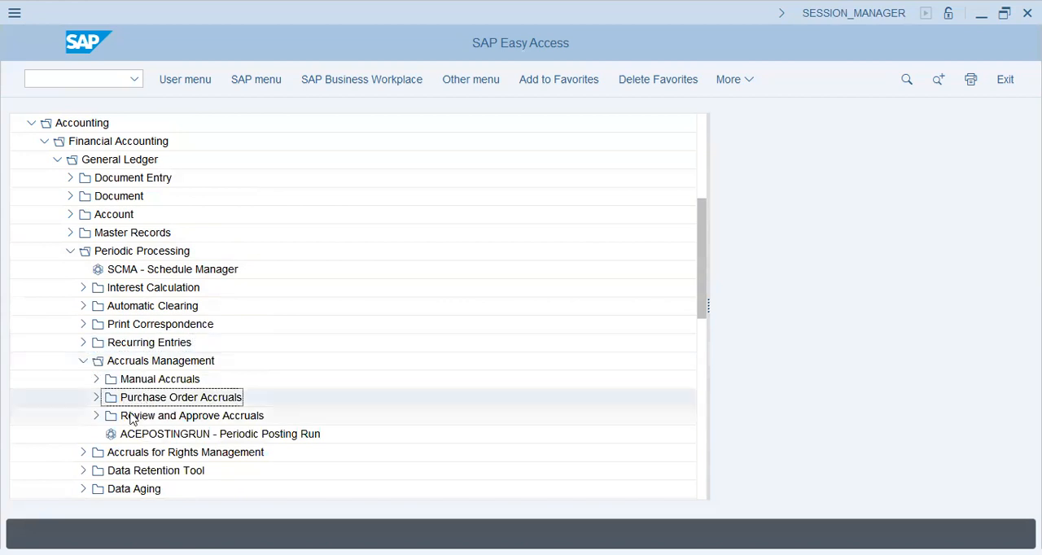
left_click(82, 360)
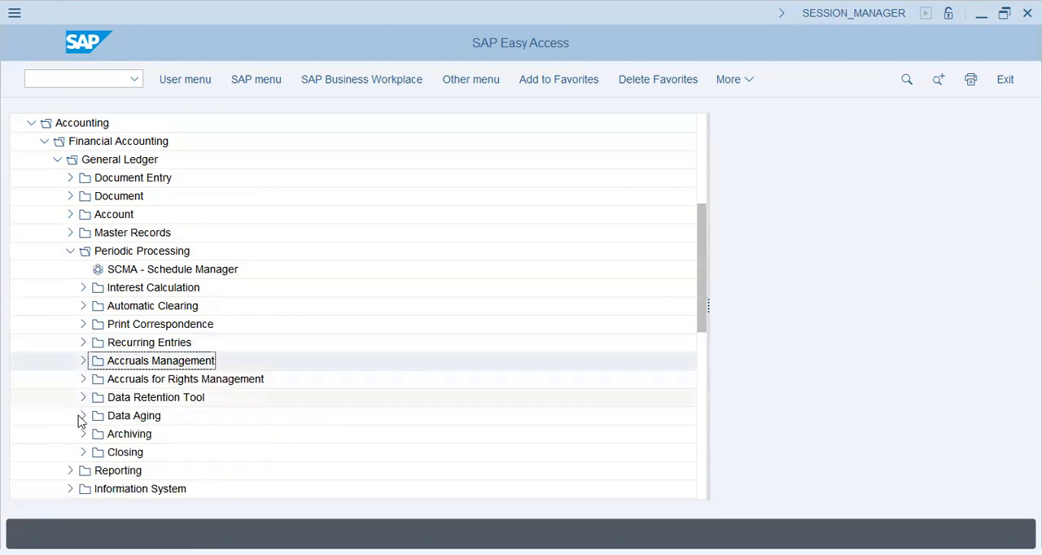
- Review the Valuate transactions under Closing, including FBS1, F.81 and FAGL_FCV, and collapse both folders
left_click(82, 452)
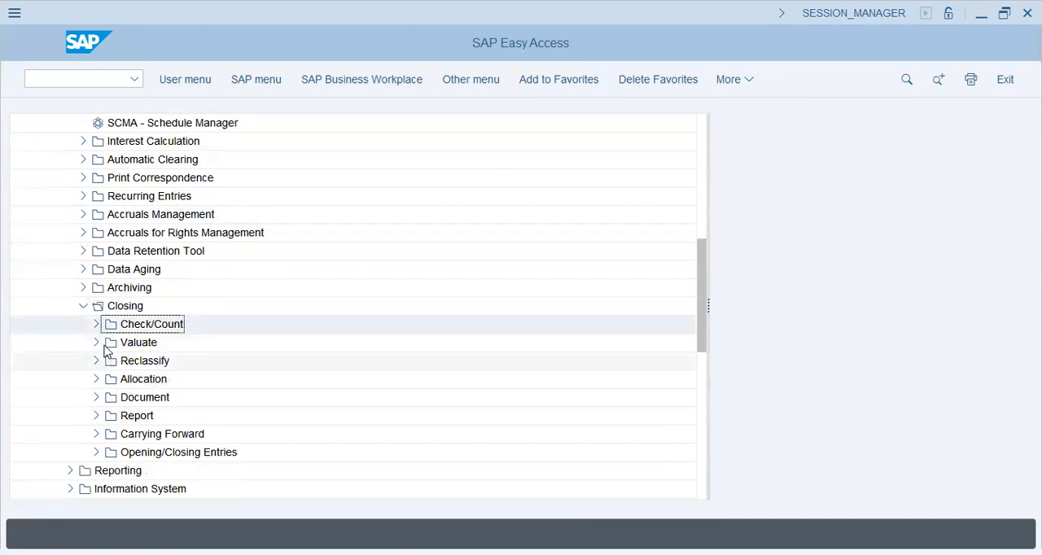
left_click(96, 343)
left_click(224, 326)
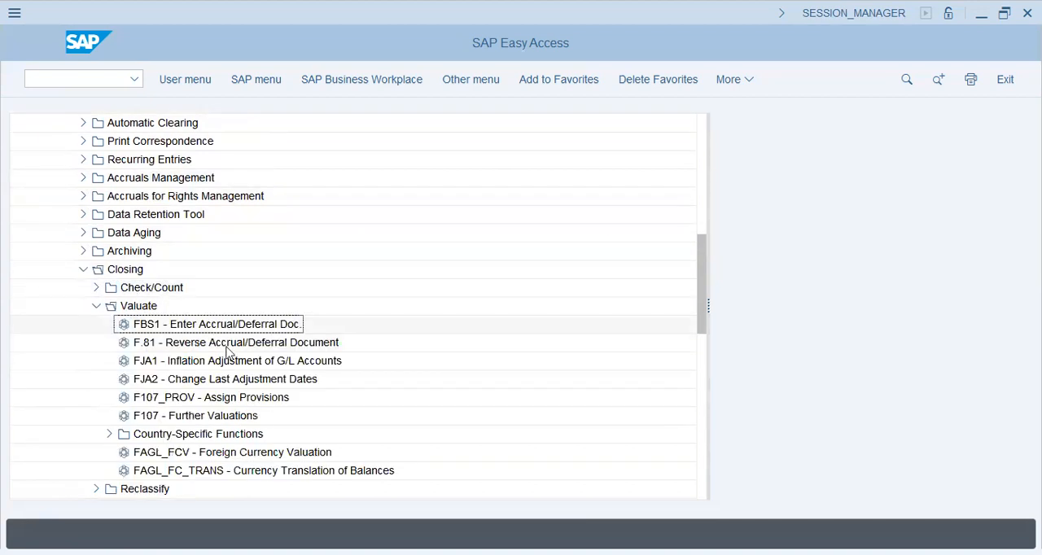
left_click(231, 345)
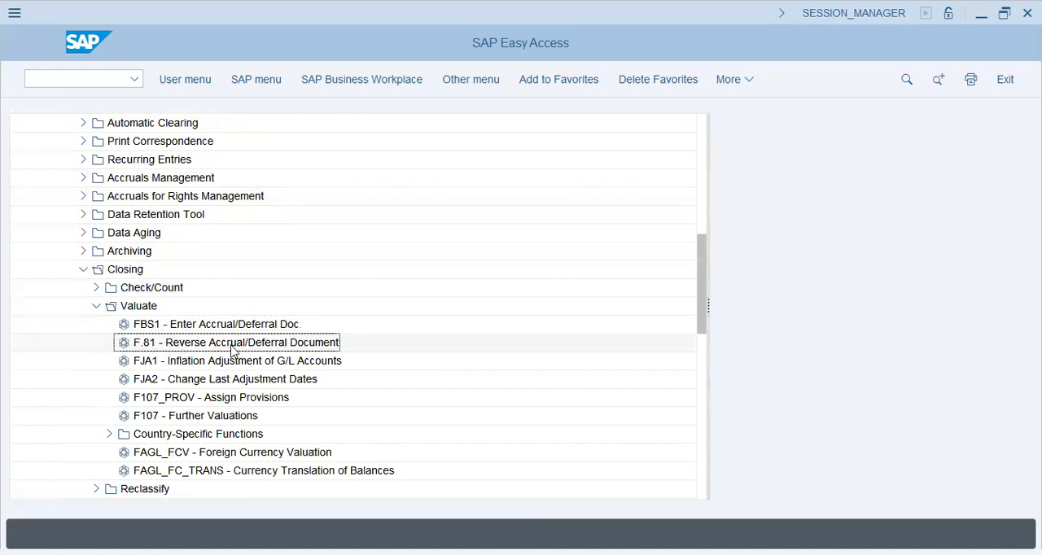
left_click(222, 435)
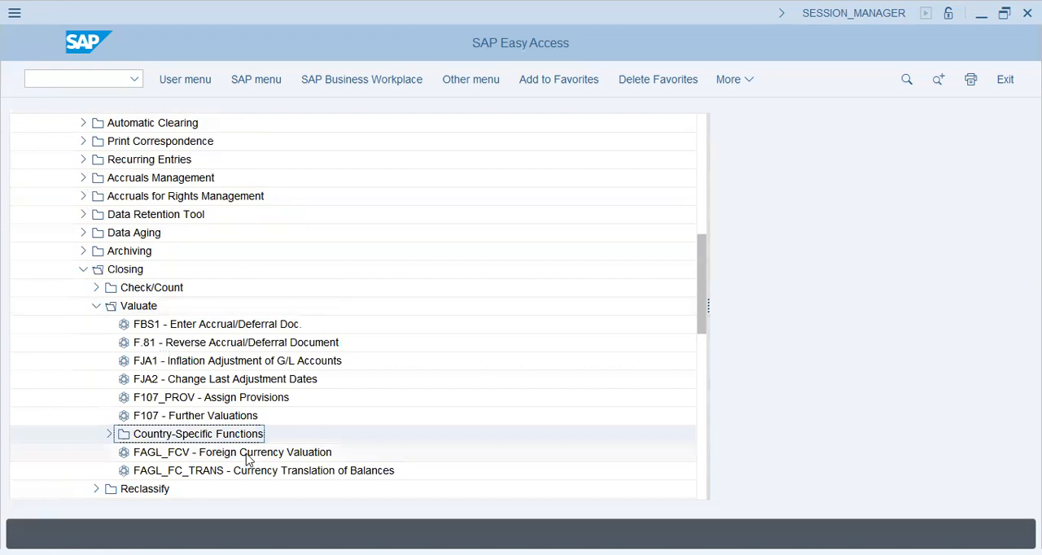
left_click(283, 455)
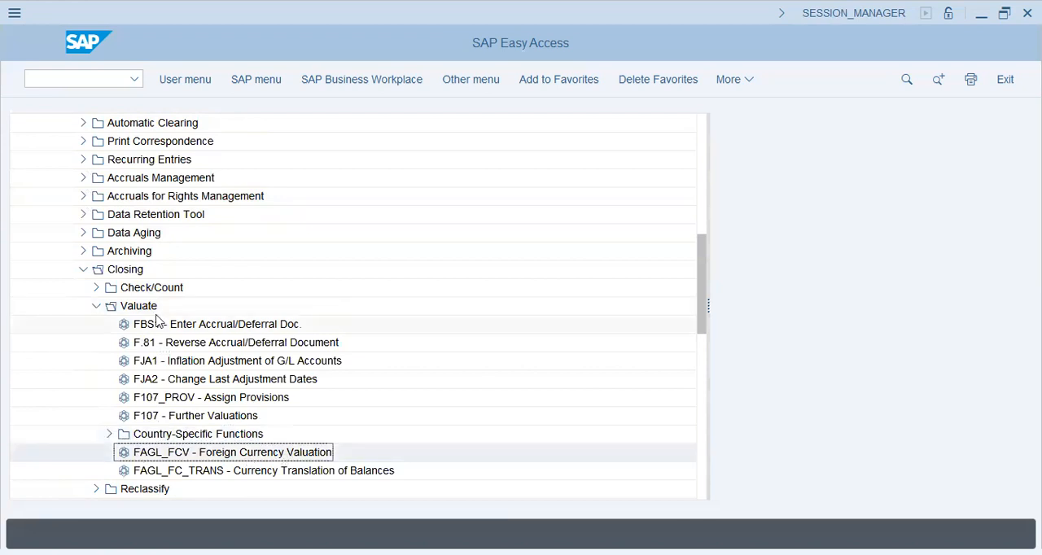
left_click(96, 306)
left_click(83, 270)
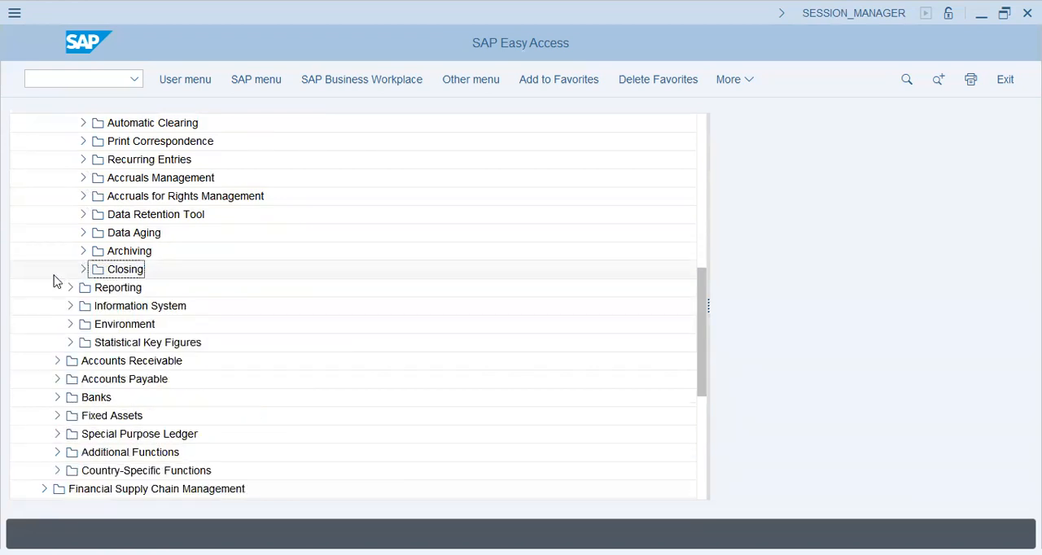
- Collapse General Ledger's Periodic Processing folder
scroll(55, 281, "up", 2)
scroll(59, 275, "up", 2)
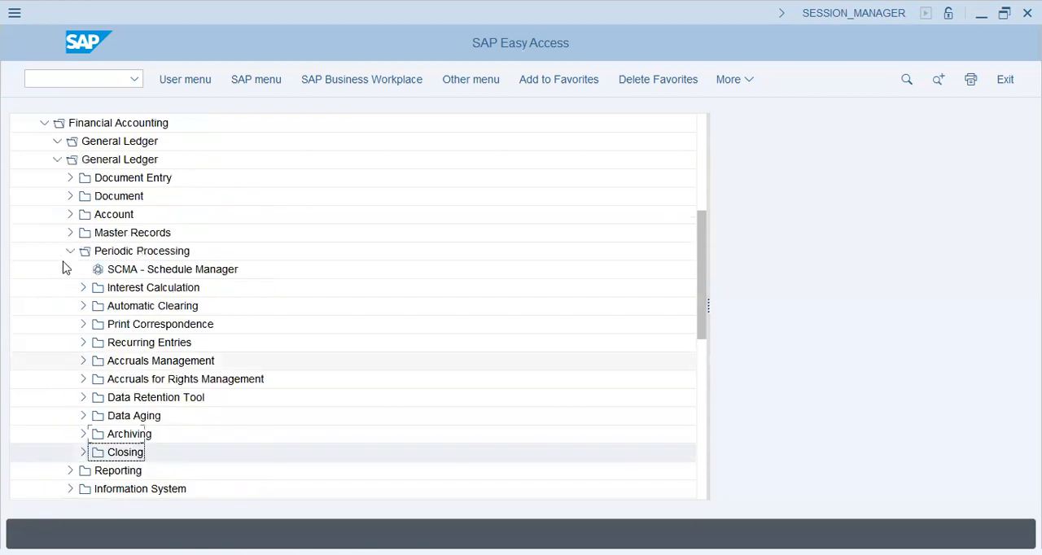
scroll(68, 326, "up", 2)
scroll(72, 382, "up", 1)
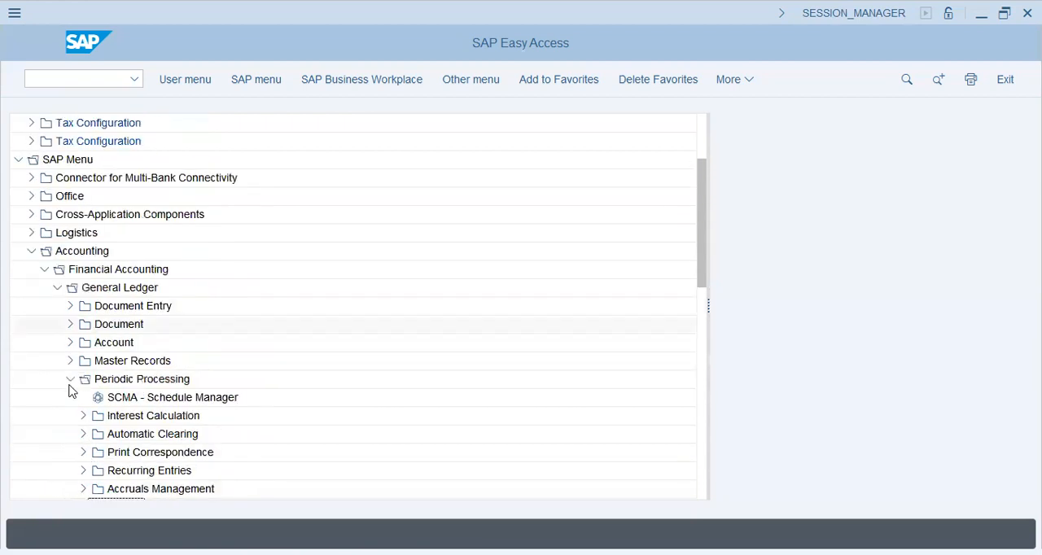
left_click(68, 381)
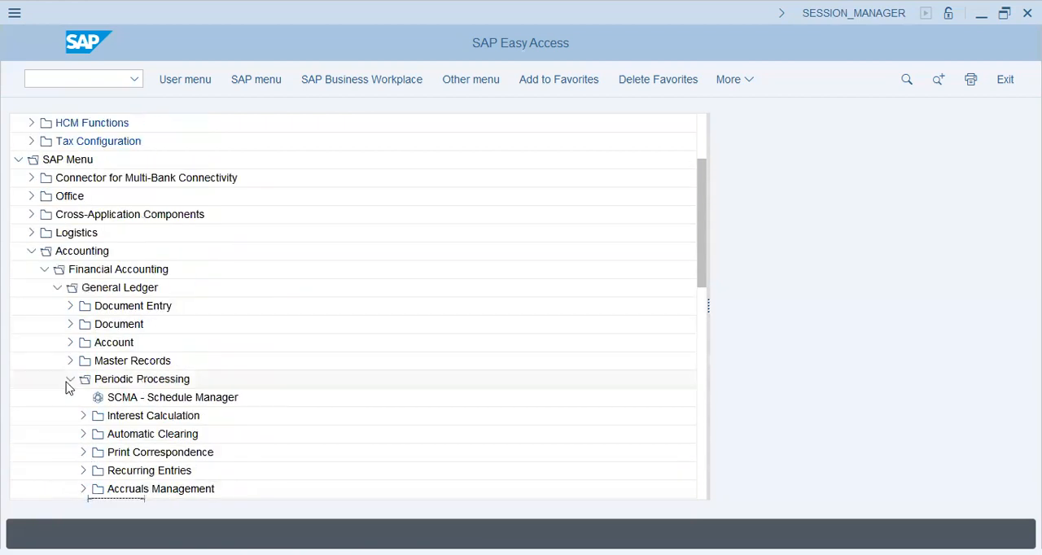
- Collapse the General Ledger folder and expand Accounts Receivable under Financial Accounting
left_click(57, 287)
left_click(57, 307)
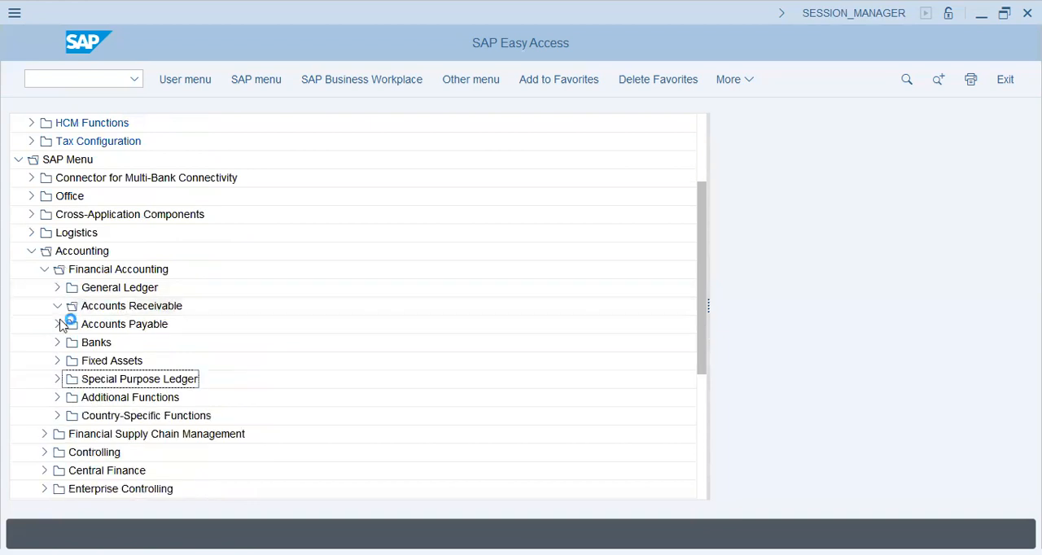
left_click(56, 307)
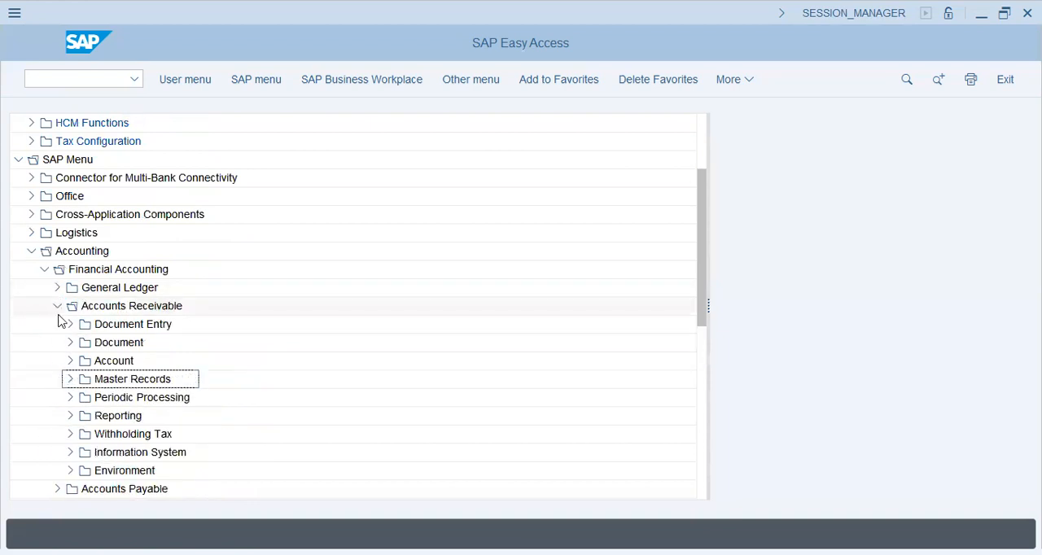
- Switch from Accounts Receivable to Accounts Payable, expand its Document Entry folder and select FB60 - Invoice
left_click(56, 322)
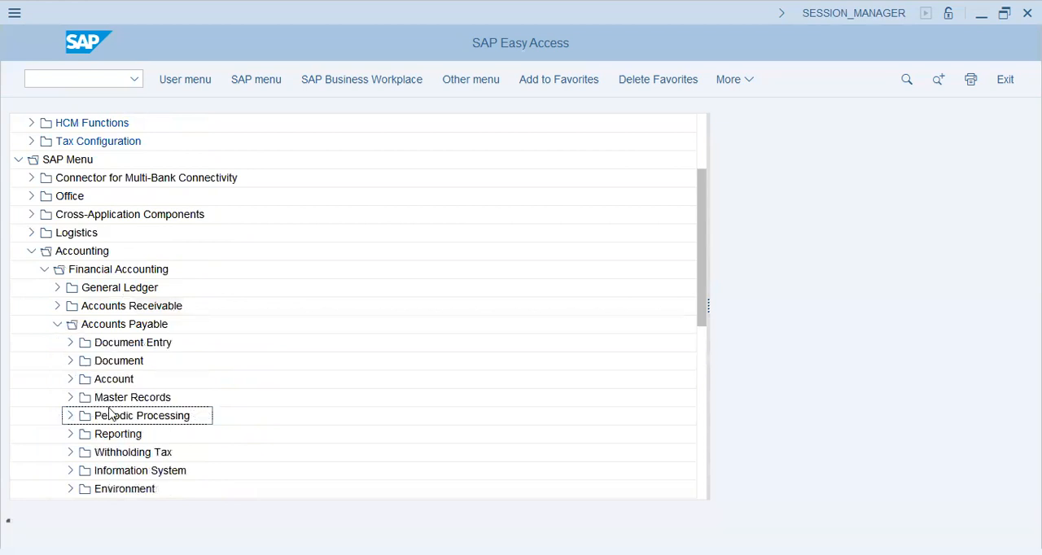
left_click(72, 398)
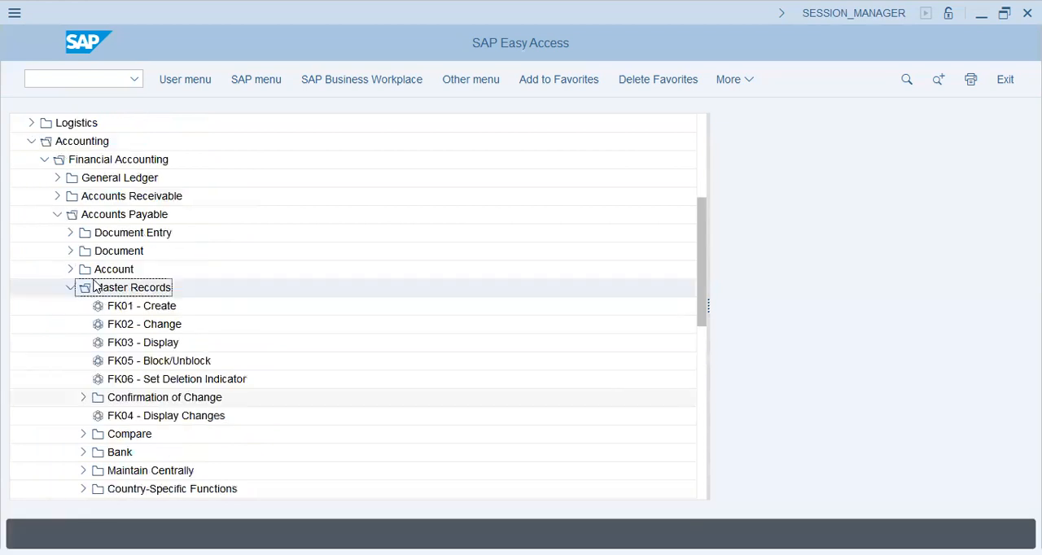
left_click(70, 233)
left_click(141, 257)
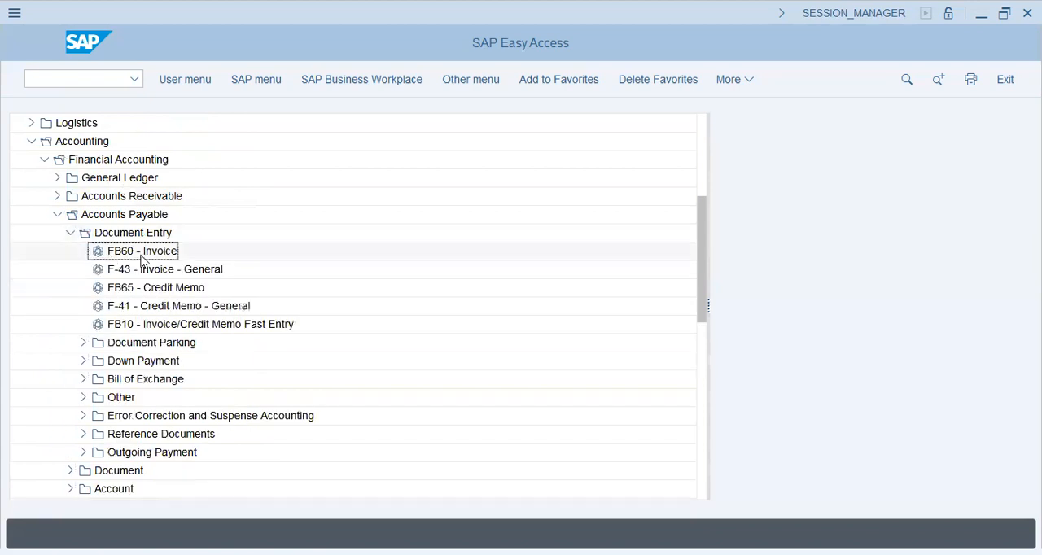
- Review the Down Payment and Outgoing Payment folders under Accounts Payable's Document Entry, collapsing each one again
left_click(83, 362)
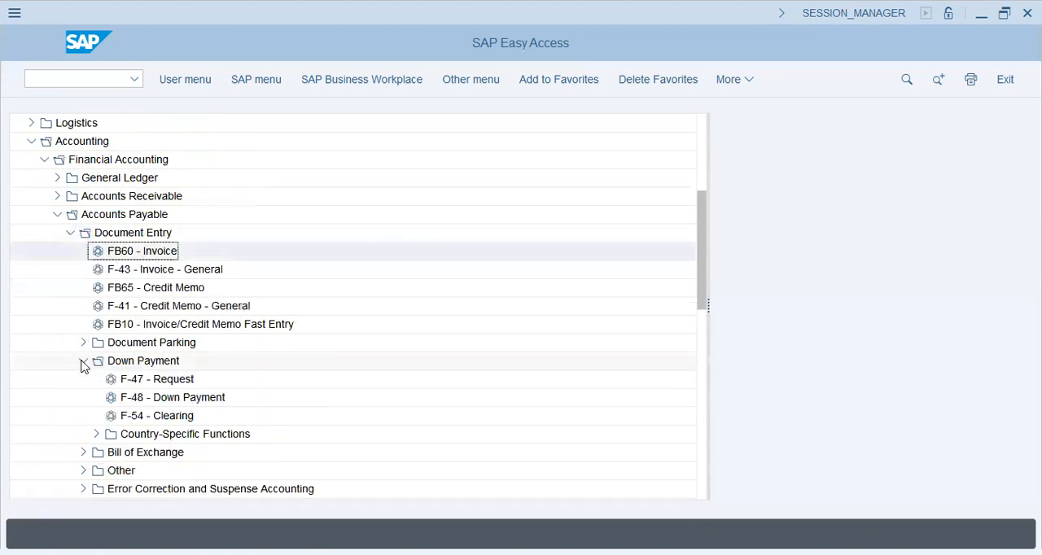
left_click(83, 362)
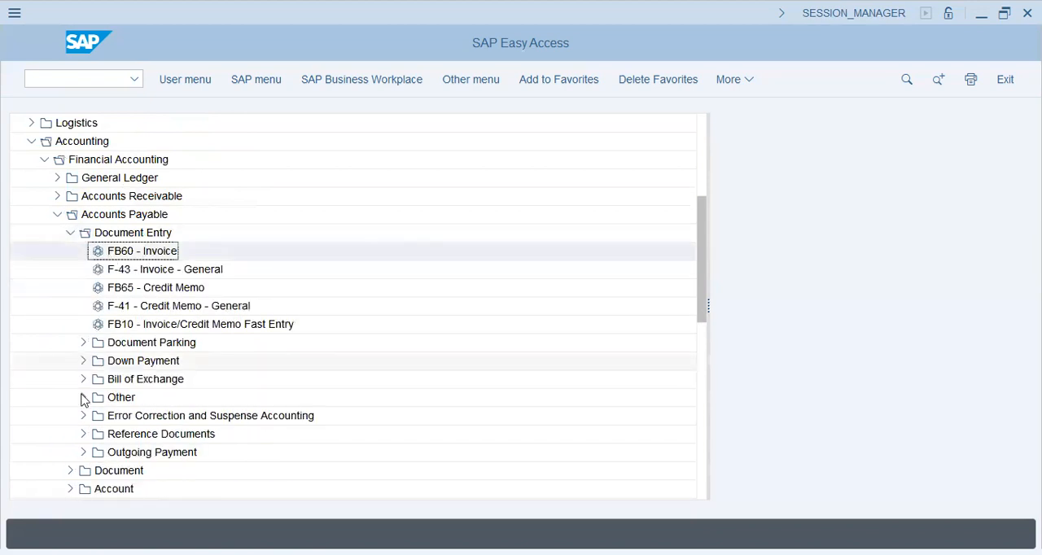
left_click(83, 452)
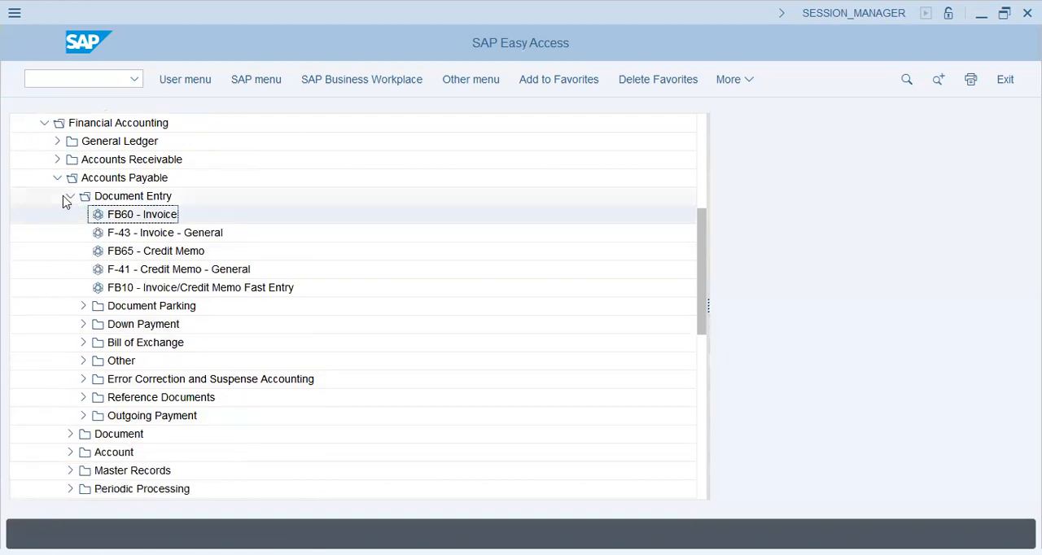
- Collapse Document Entry, then review Accounts Payable's Account transactions, select F-44 - Clear and collapse the Account folder
left_click(70, 233)
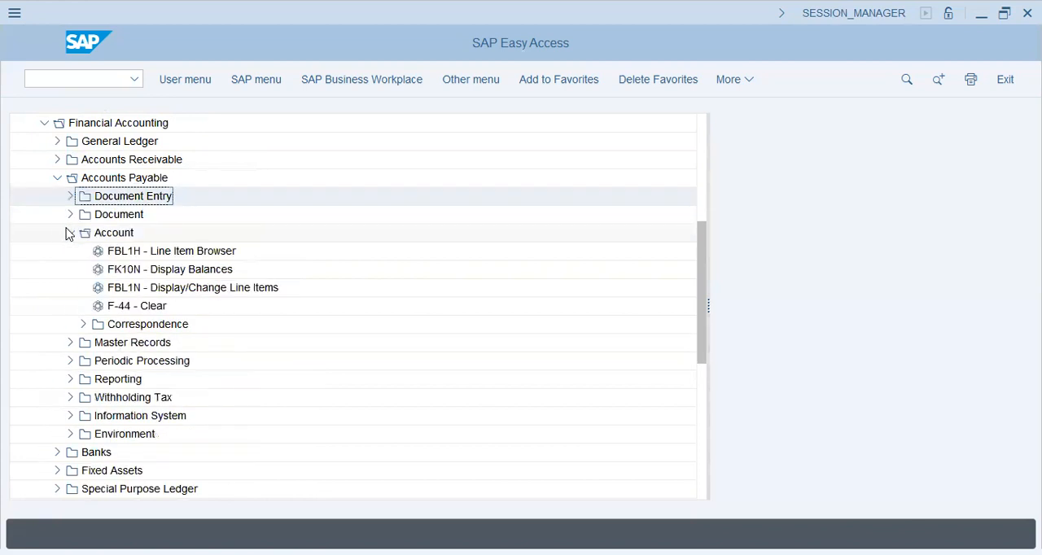
left_click(147, 309)
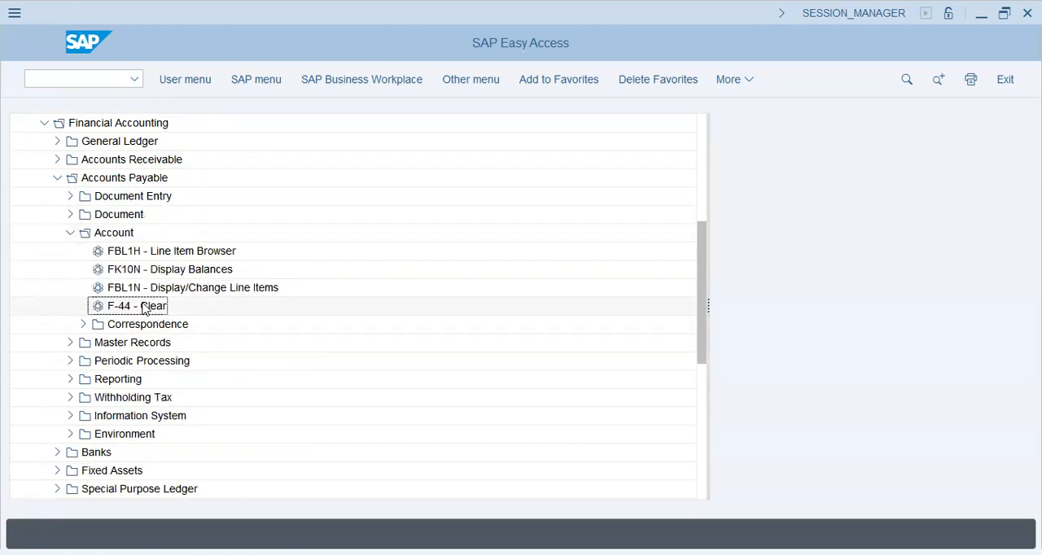
left_click(70, 233)
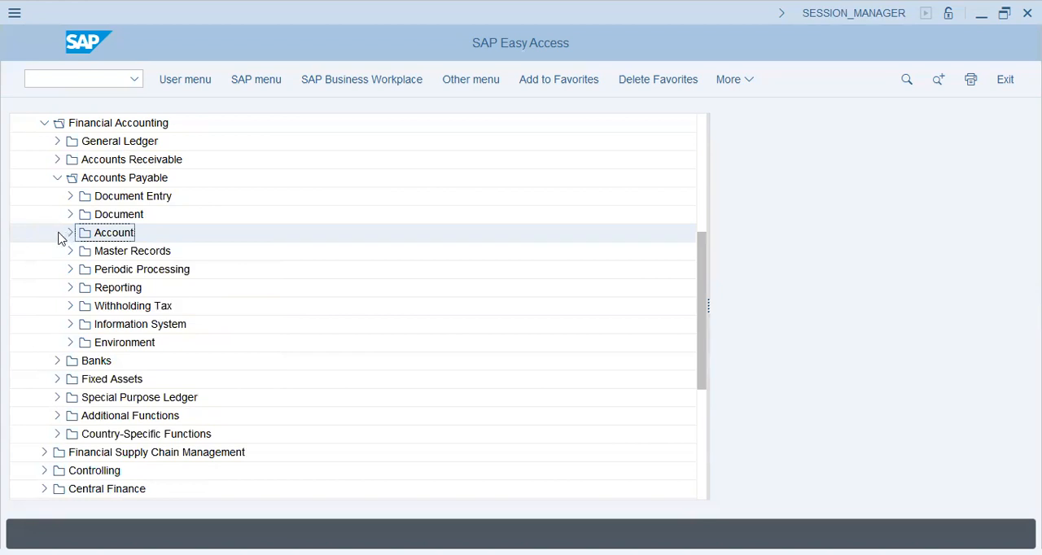
- Review the country folders under Accounts Payable's Withholding Tax, then collapse Withholding Tax and Accounts Payable
left_click(70, 305)
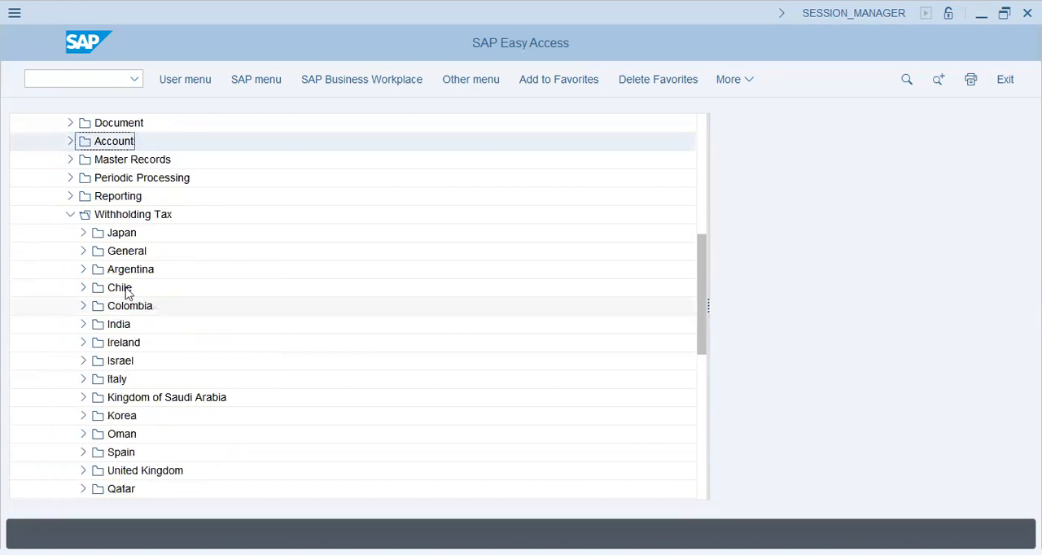
left_click(70, 214)
scroll(97, 319, "up", 1)
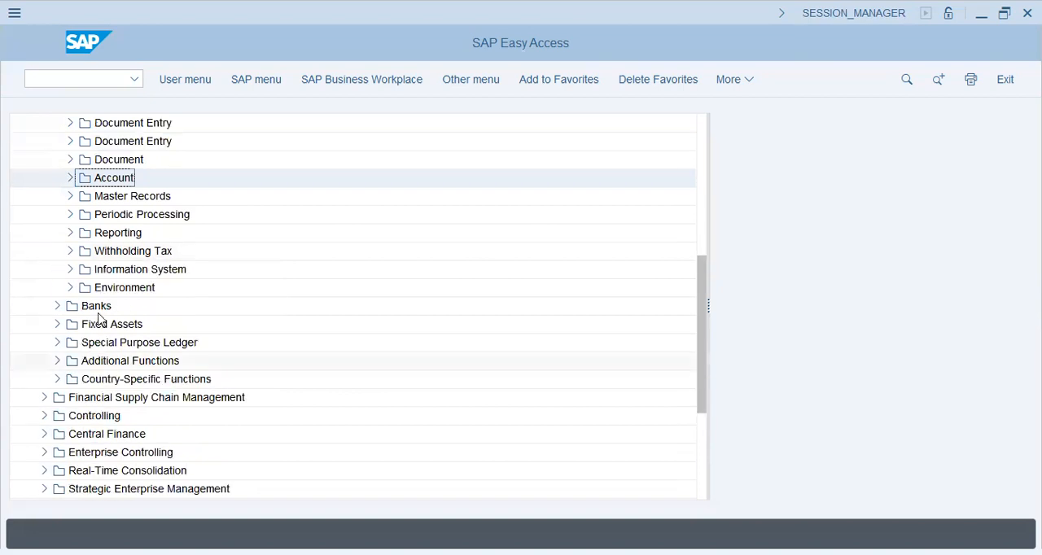
scroll(99, 293, "up", 1)
left_click(57, 177)
- Expand Fixed Assets, review the Create transactions in its Asset folder, including AS01 - Asset, and collapse Asset
left_click(58, 215)
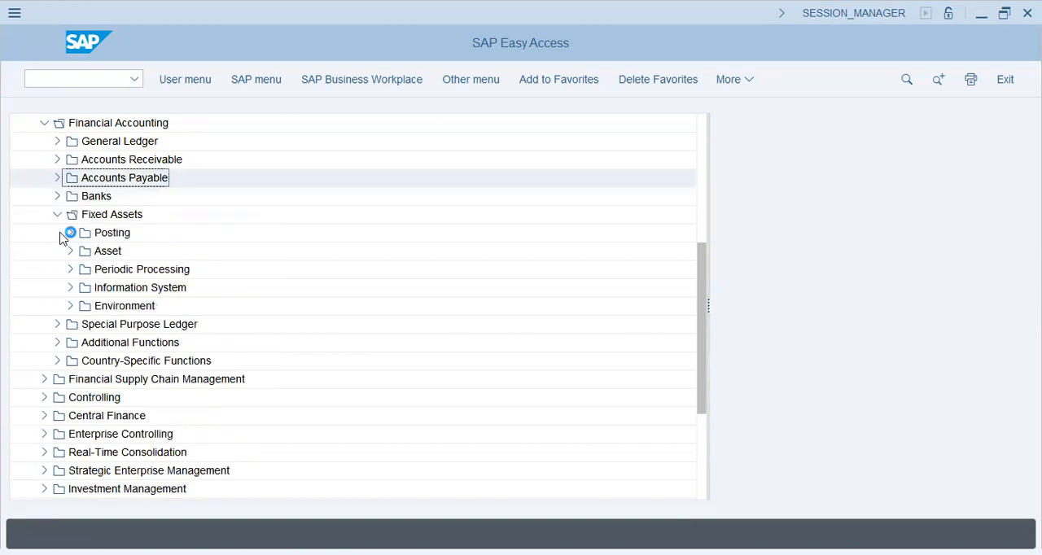
left_click(95, 236)
left_click(70, 253)
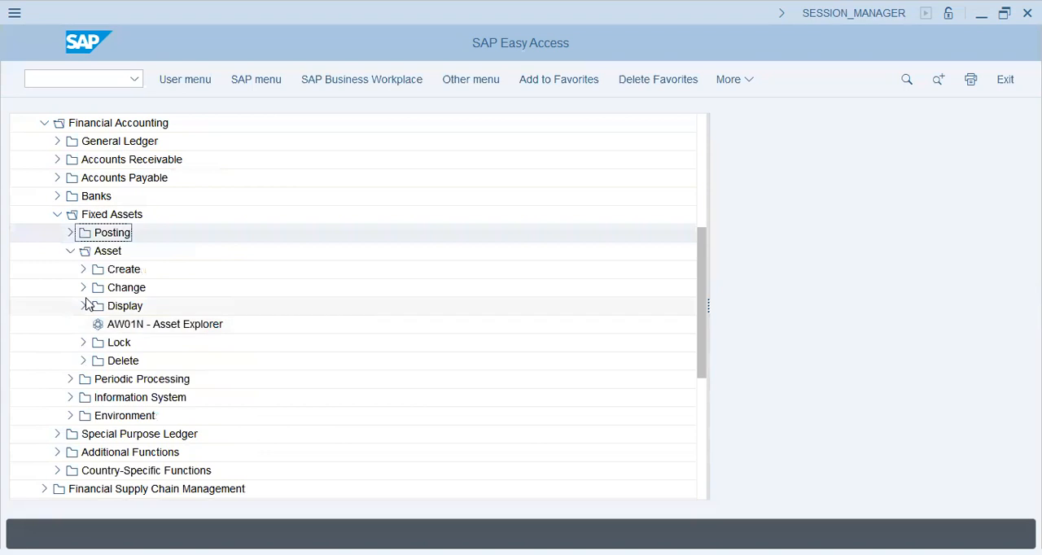
left_click(83, 269)
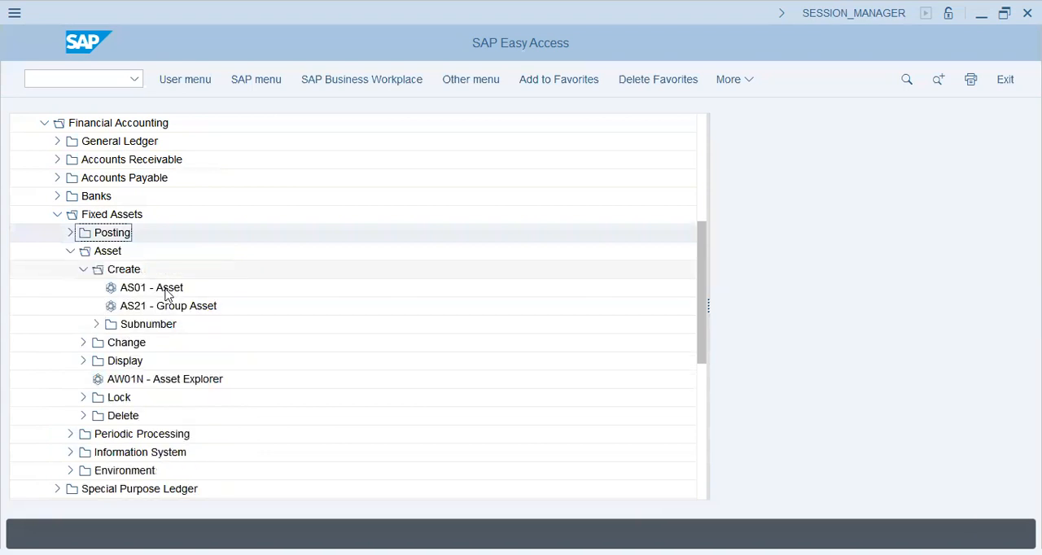
left_click(69, 248)
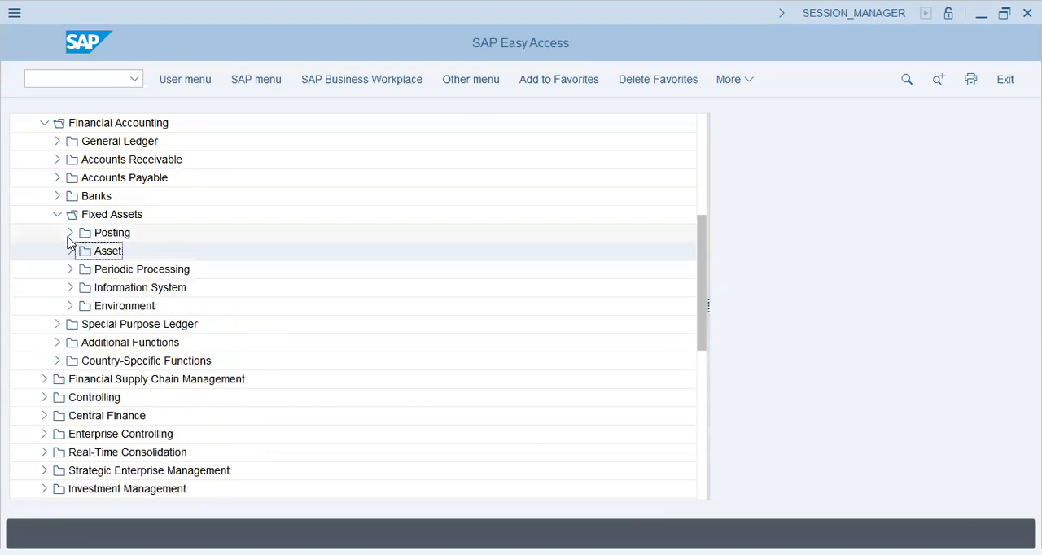
- Check the Posting folder under Fixed Assets and collapse Fixed Assets
left_click(70, 235)
left_click(70, 235)
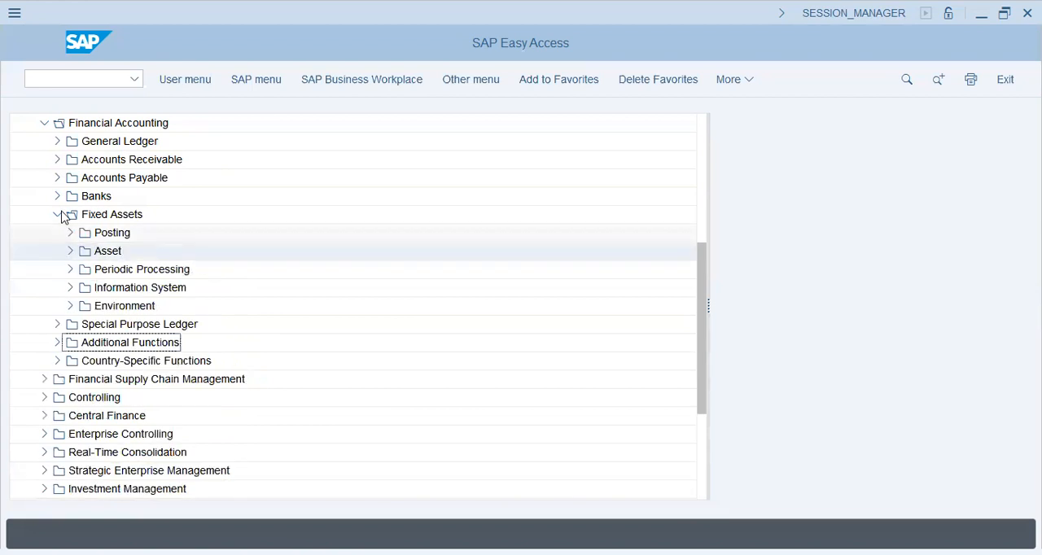
left_click(57, 215)
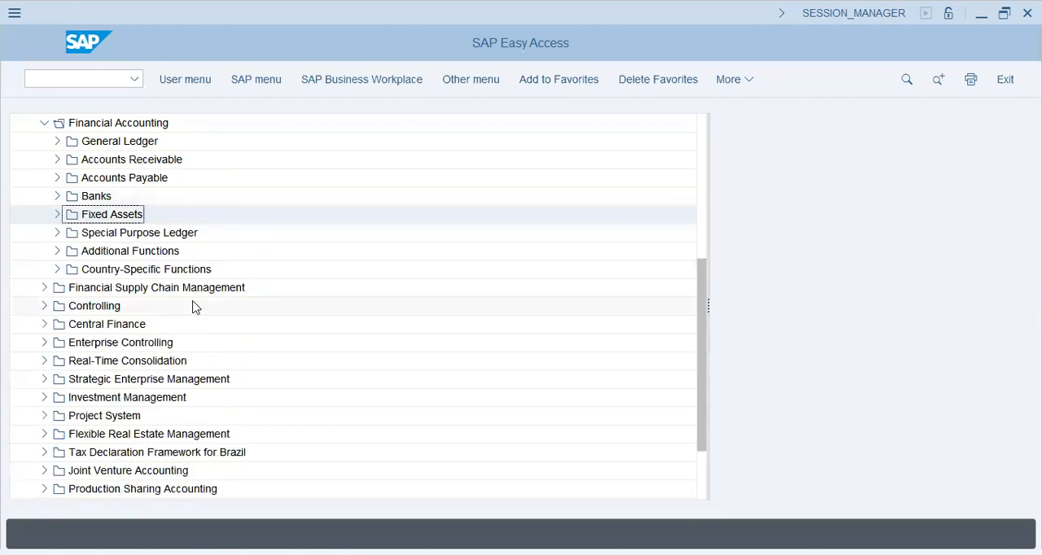
- Under Logistics, open Materials Management's Material Master down to Create (General) and select MM01 - Immediately
scroll(191, 305, "up", 2)
scroll(35, 279, "up", 2)
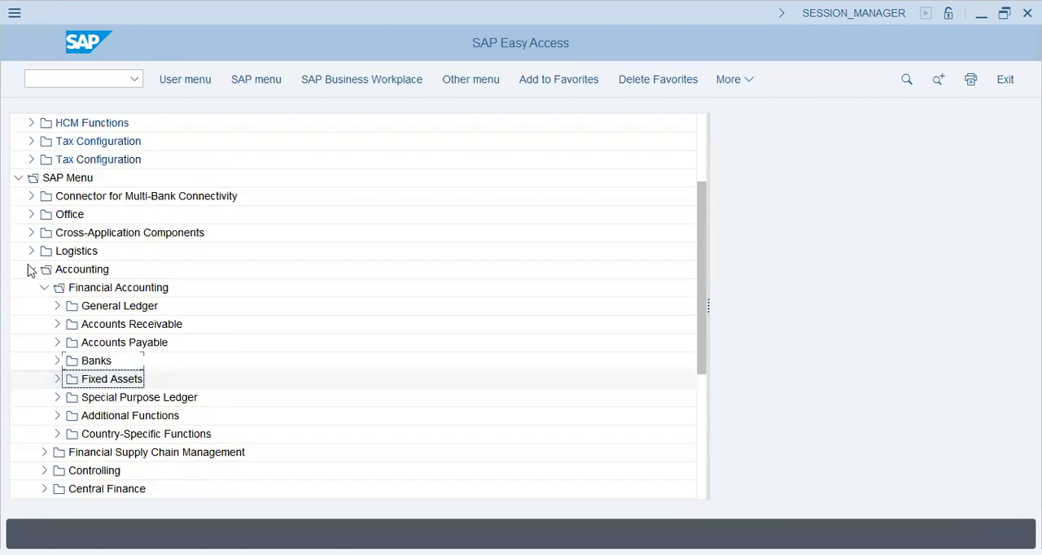
scroll(32, 326, "up", 2)
scroll(30, 361, "up", 1)
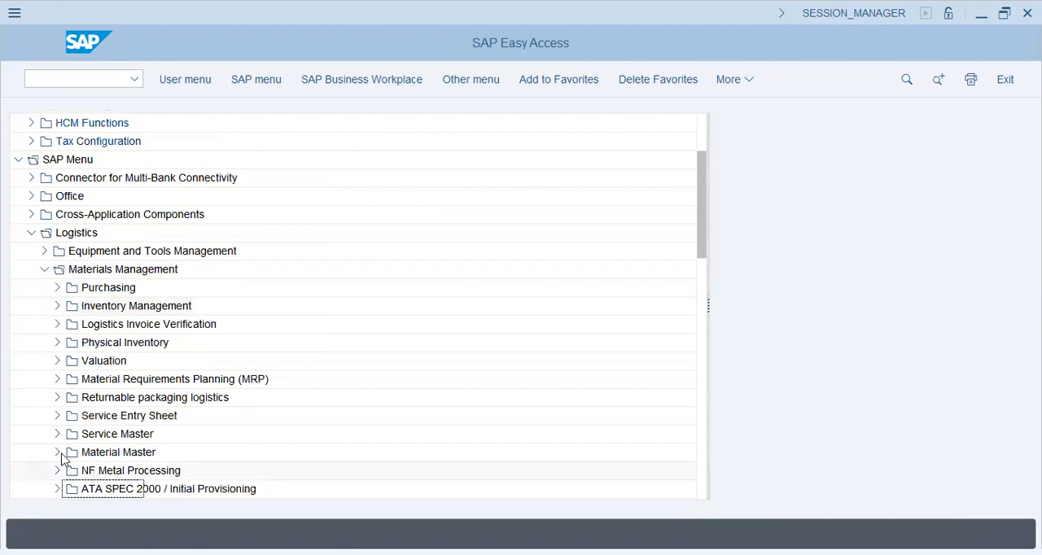
left_click(58, 453)
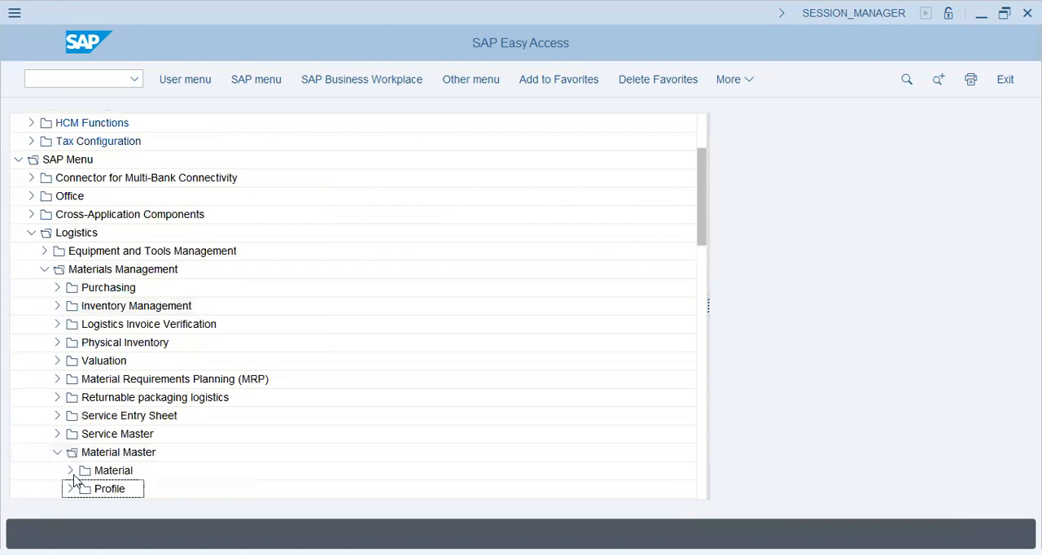
left_click(69, 472)
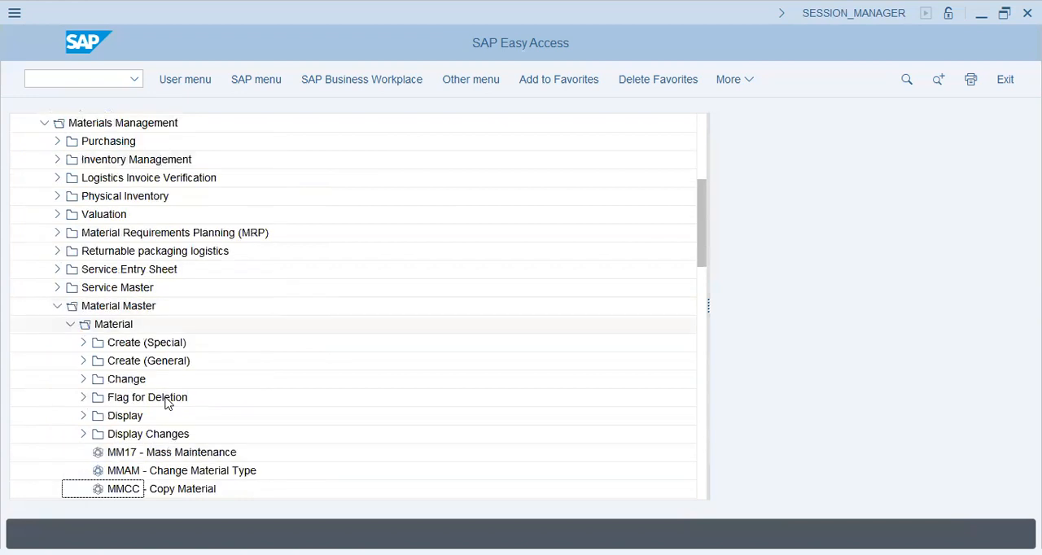
left_click(83, 361)
left_click(118, 379)
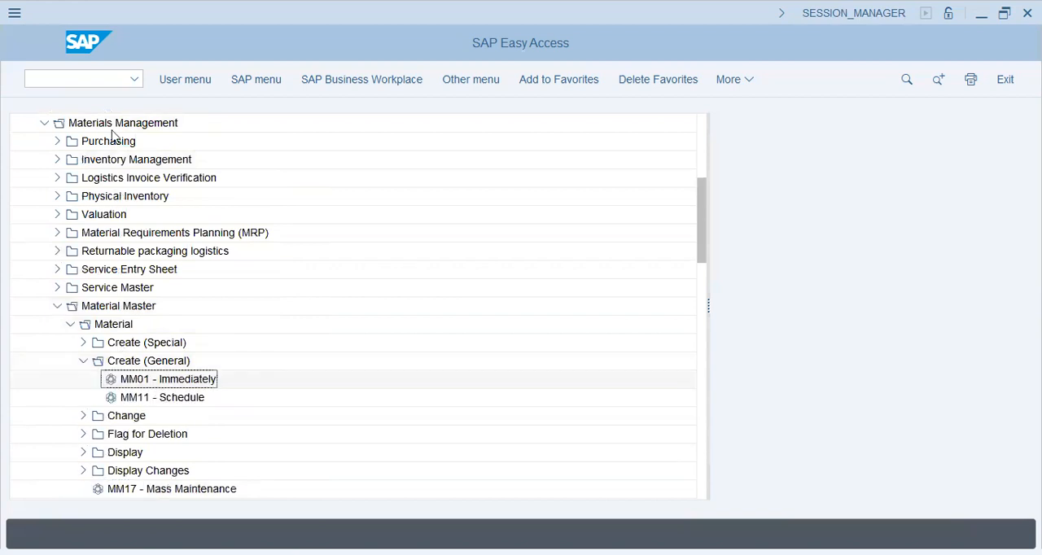
- Expand Purchasing under Materials Management and open its Master Data folder to review the contents
left_click(60, 141)
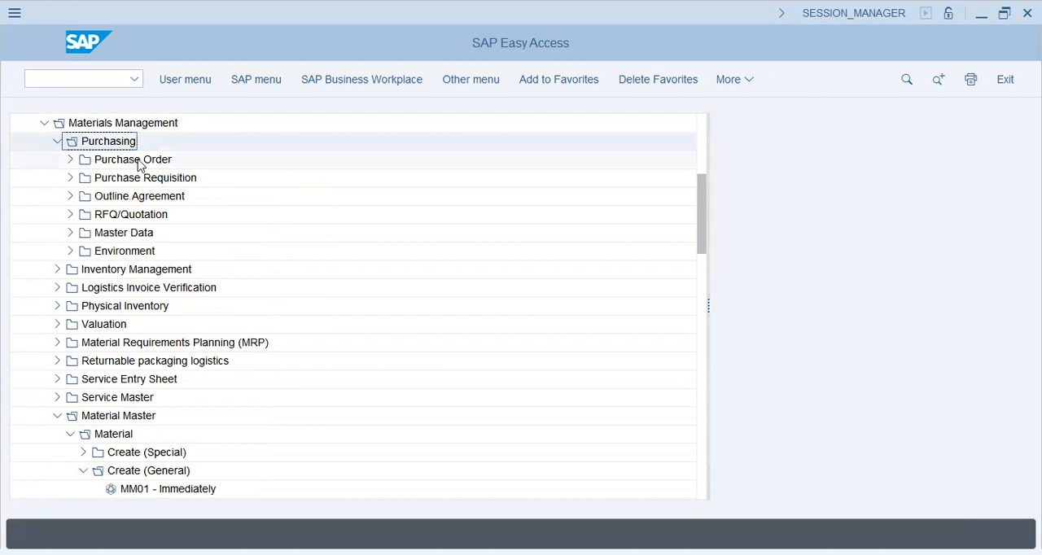
left_click(138, 160)
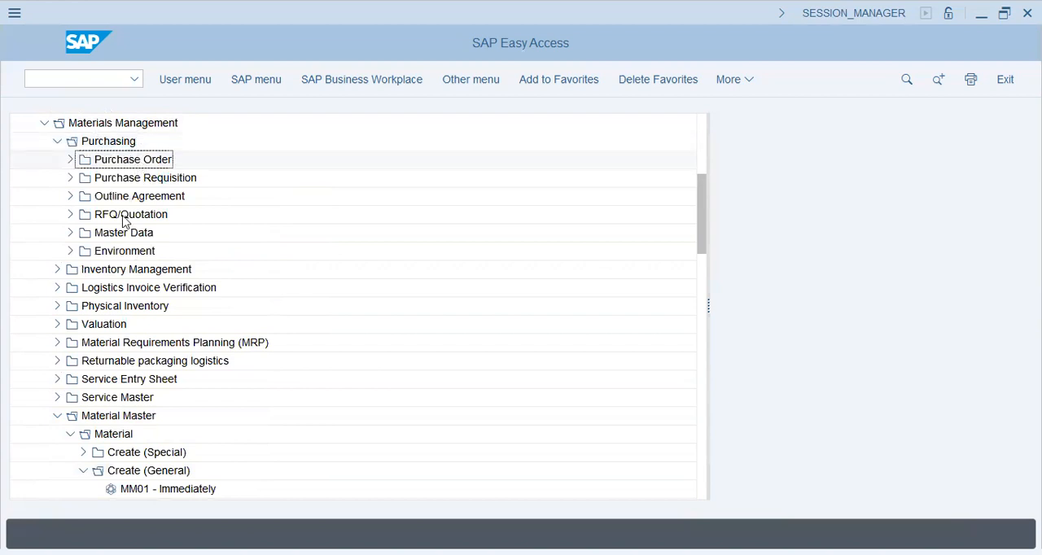
left_click(69, 233)
left_click(148, 234)
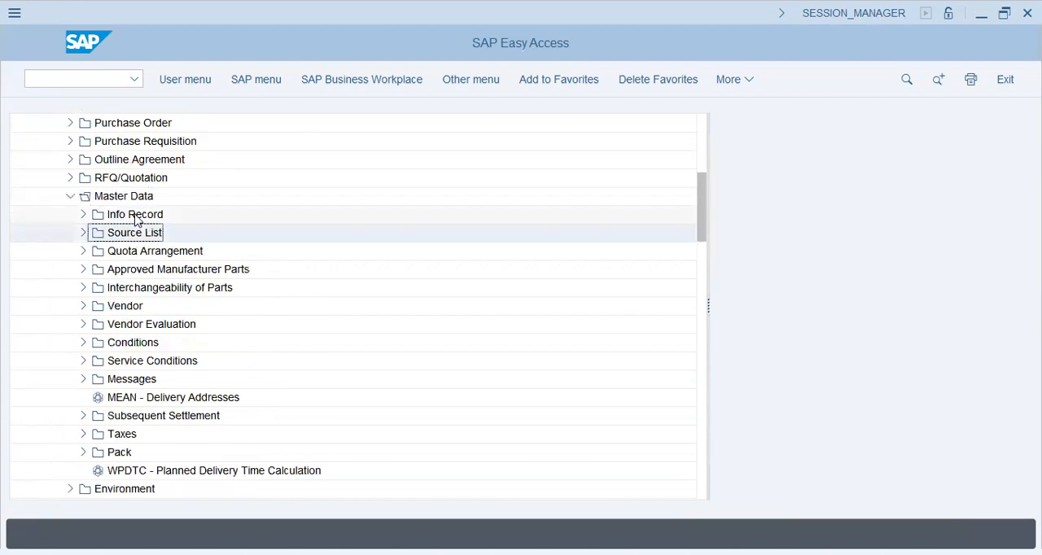
- Select the Outline Agreement, Purchase Requisition and Purchase Order folders in turn, then collapse Purchasing
left_click(135, 160)
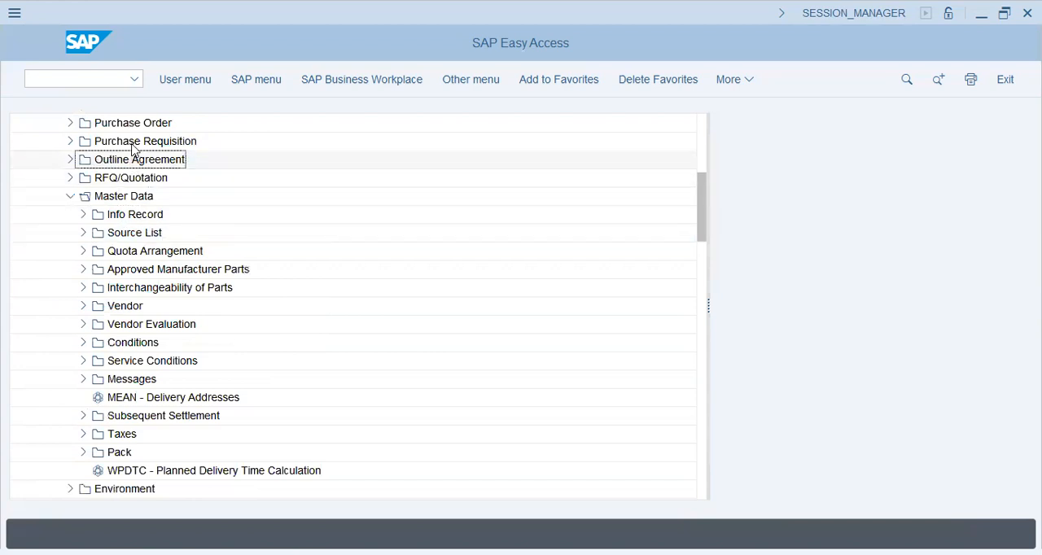
left_click(133, 144)
left_click(161, 125)
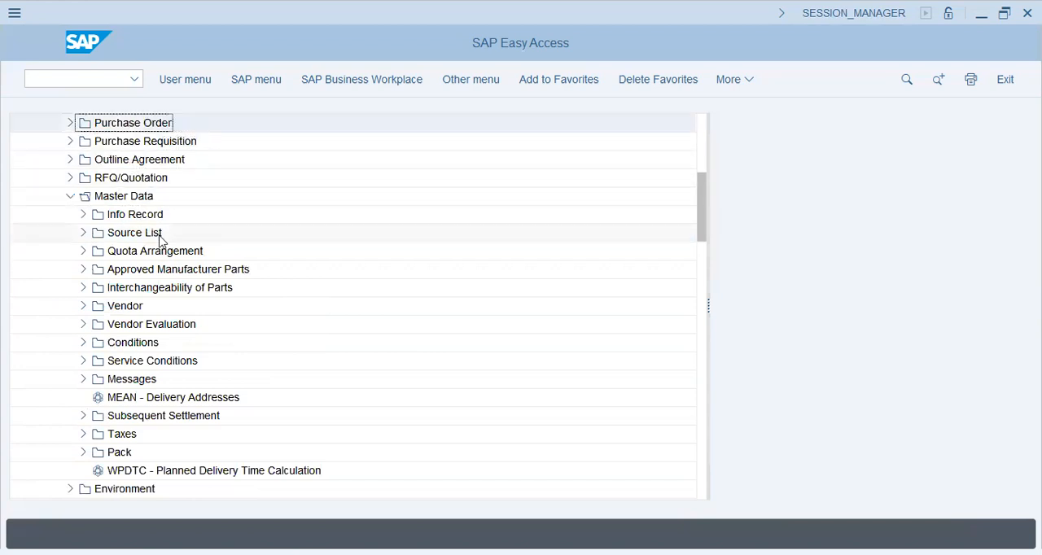
scroll(56, 151, "up", 1)
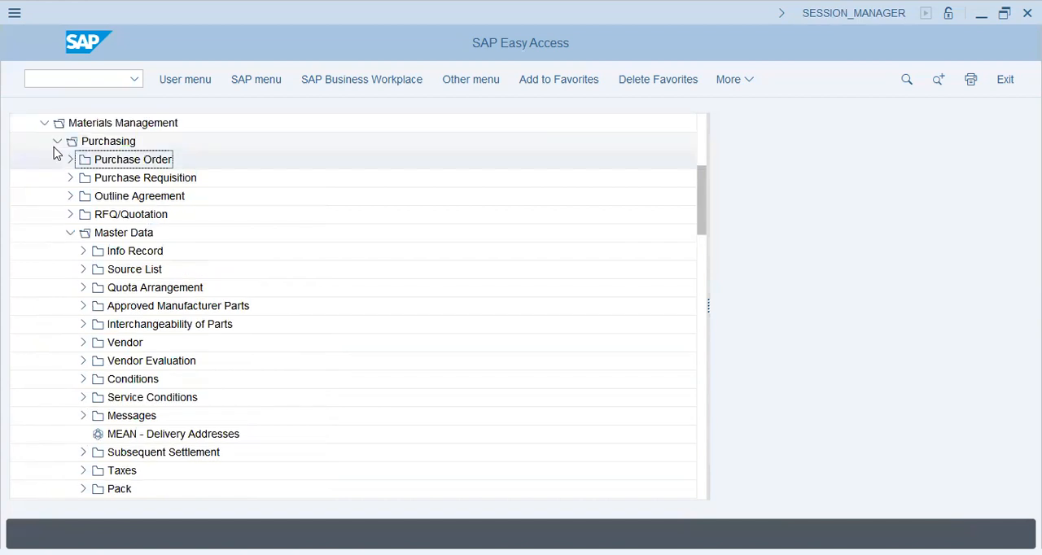
left_click(55, 143)
- Expand Inventory Management and its Goods Movement folder, and select MIGO - Goods Movement
left_click(56, 160)
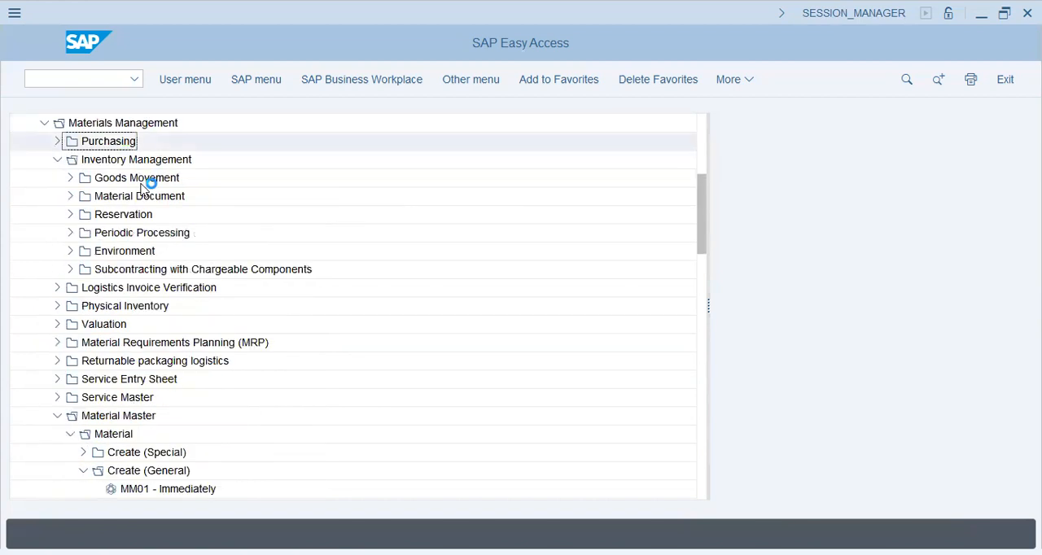
left_click(140, 180)
left_click(66, 178)
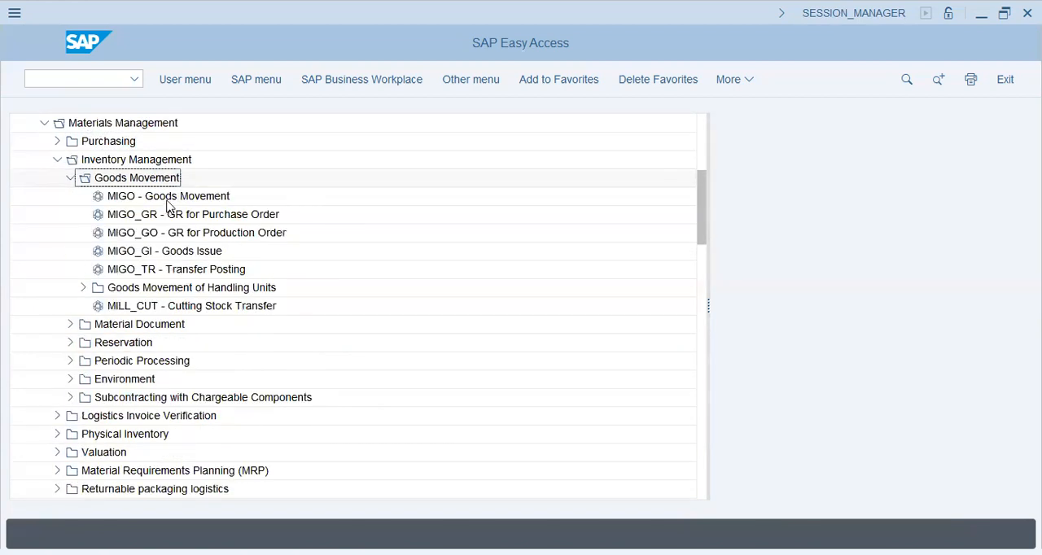
left_click(169, 200)
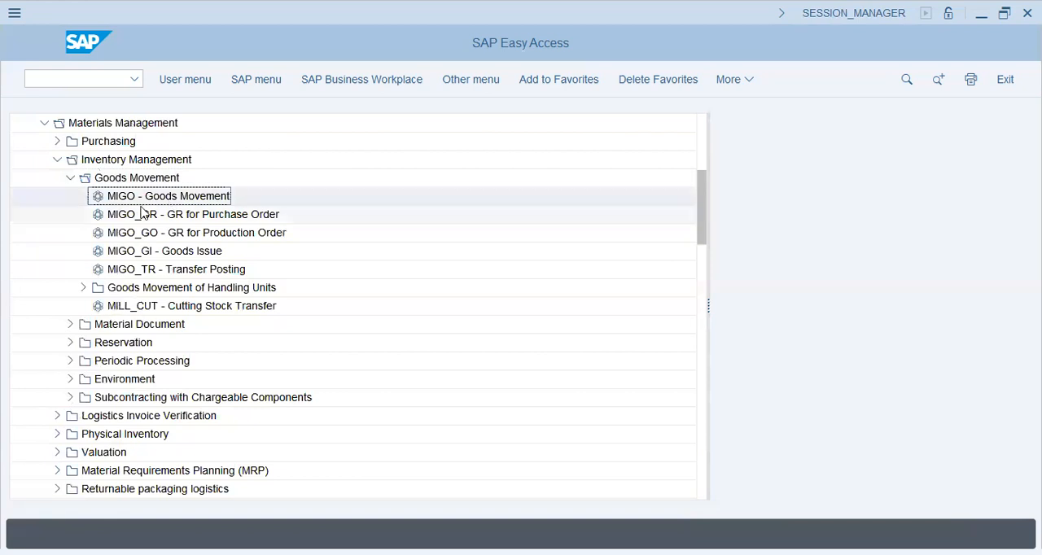
- Collapse and reopen Goods Movement, then review the Material Document transactions and collapse Material Document
left_click(67, 182)
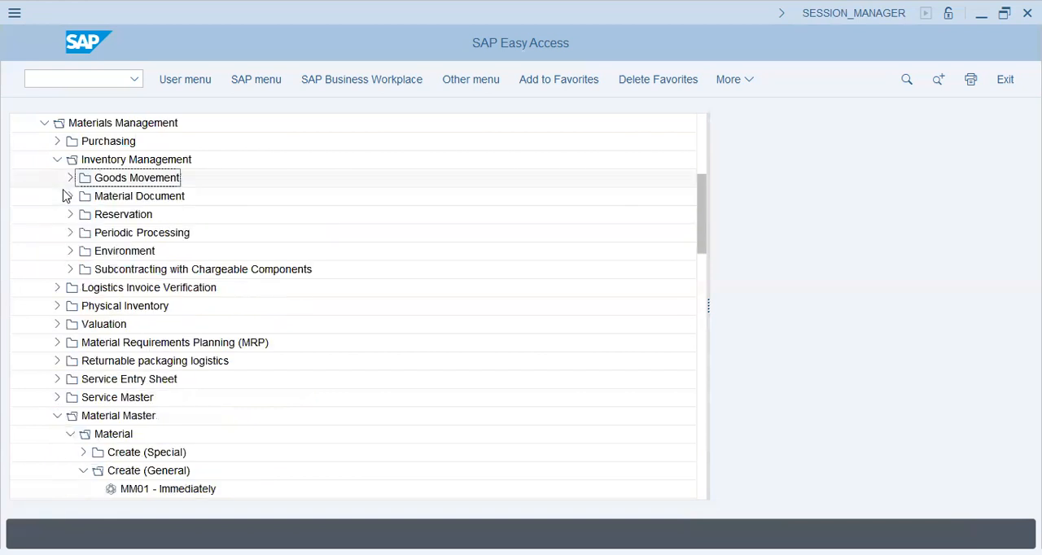
left_click(67, 179)
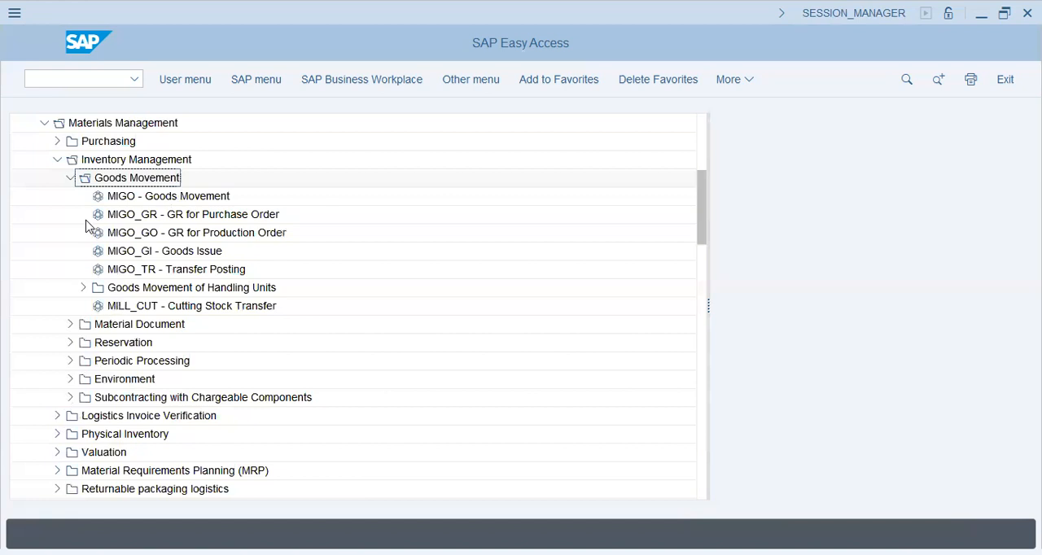
left_click(69, 326)
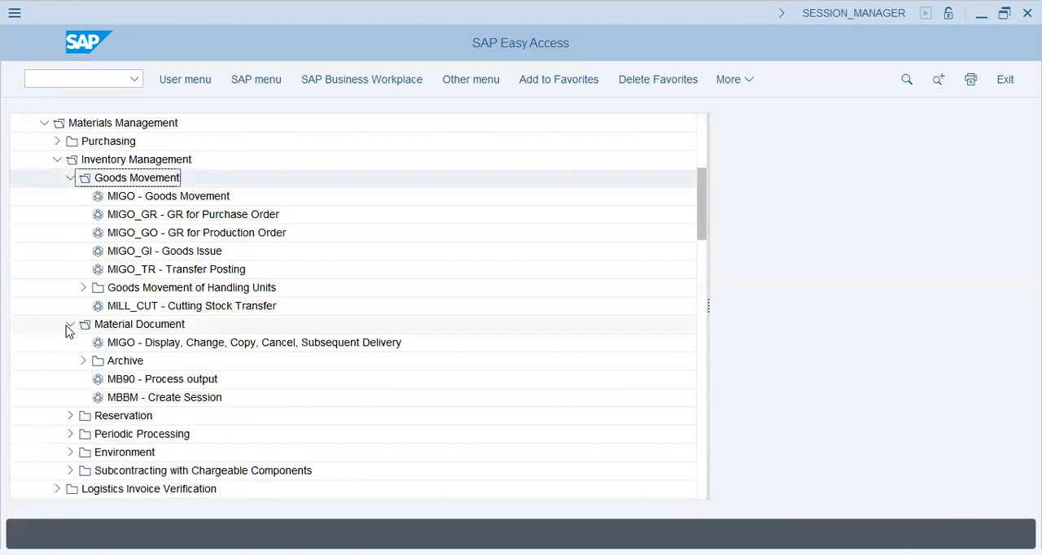
left_click(69, 325)
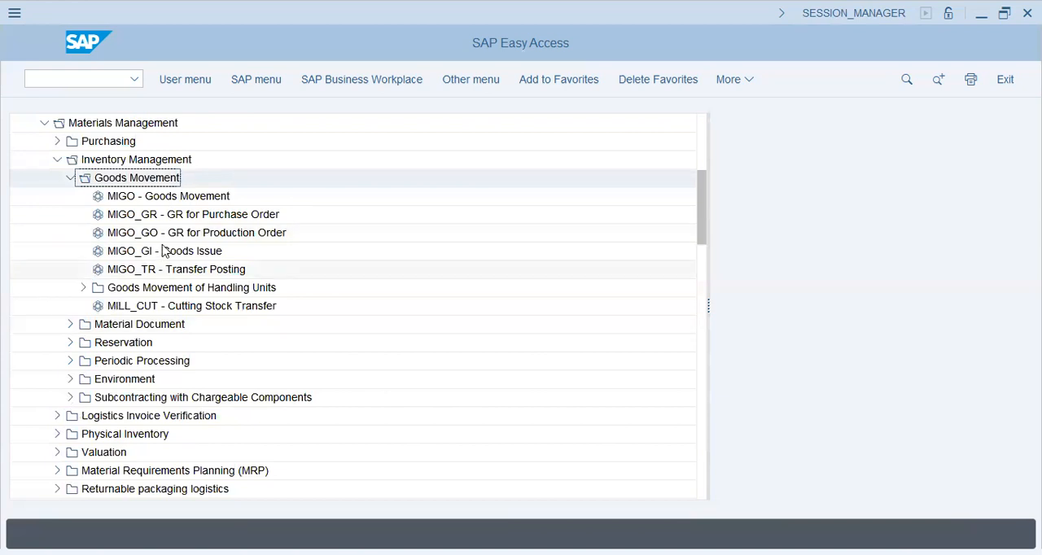
- Collapse Goods Movement, and expand Periodic Processing to review its transactions down to MBPM - Manage Held Data
left_click(187, 197)
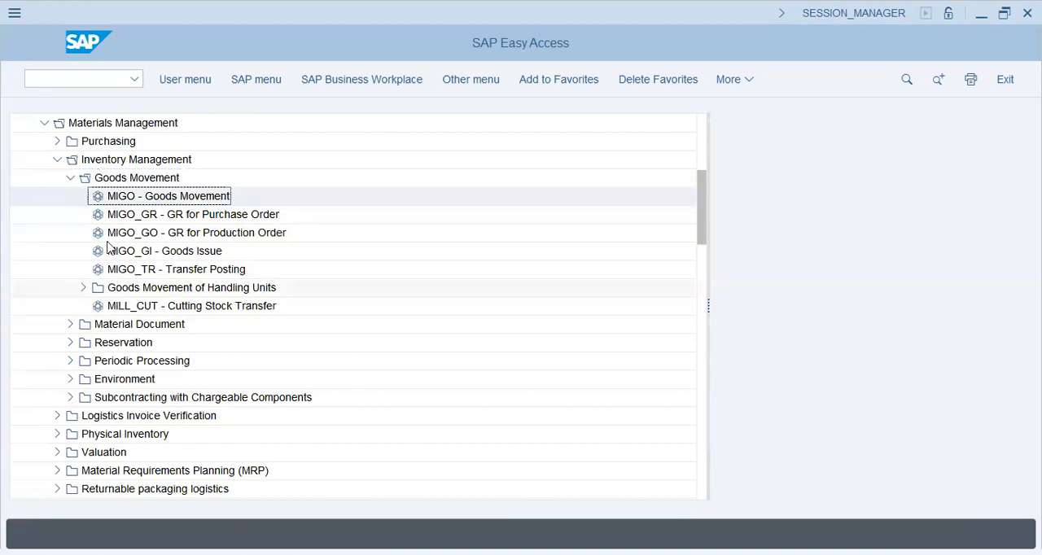
left_click(69, 178)
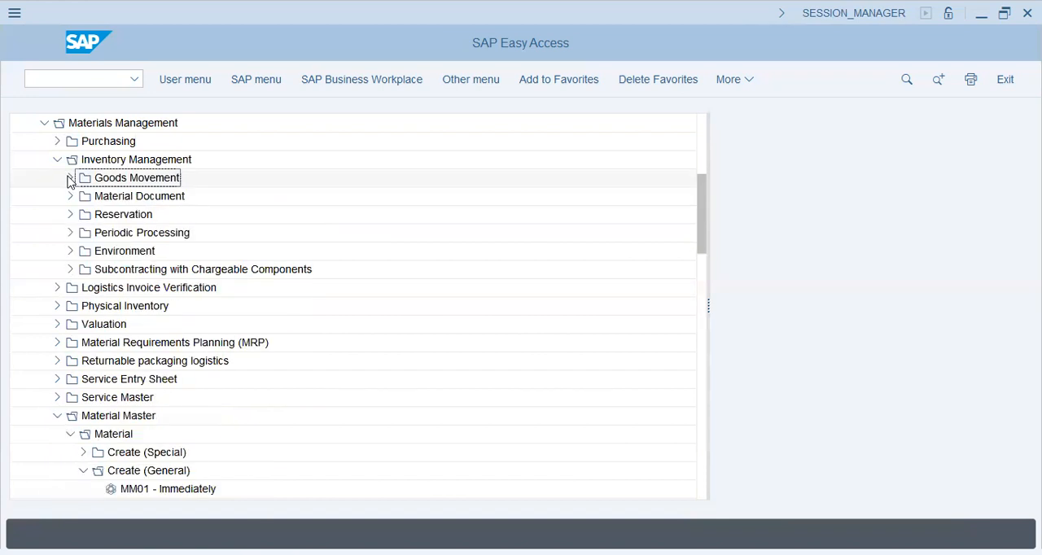
left_click(69, 234)
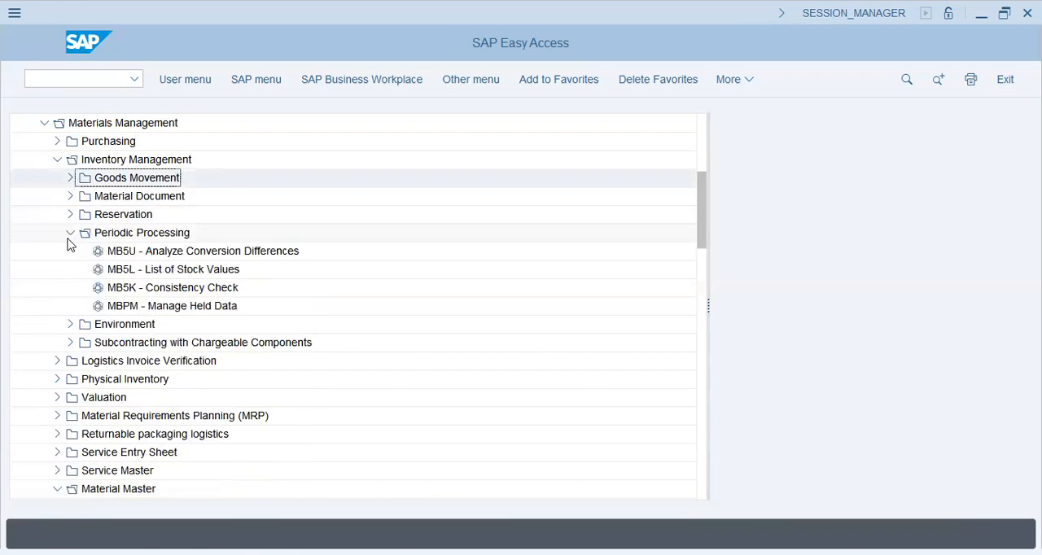
left_click(171, 275)
left_click(181, 308)
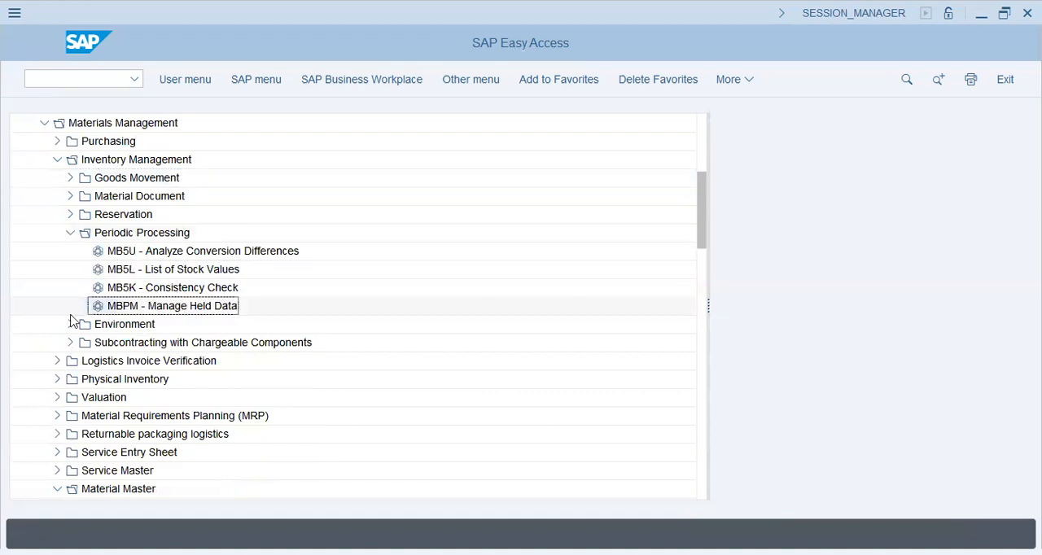
- Review the transactions in the Stock folder under Environment, including MB52 - Warehouse Stock and MB5SIT - Stock in Transit (SIT), and collapse Environment
left_click(69, 326)
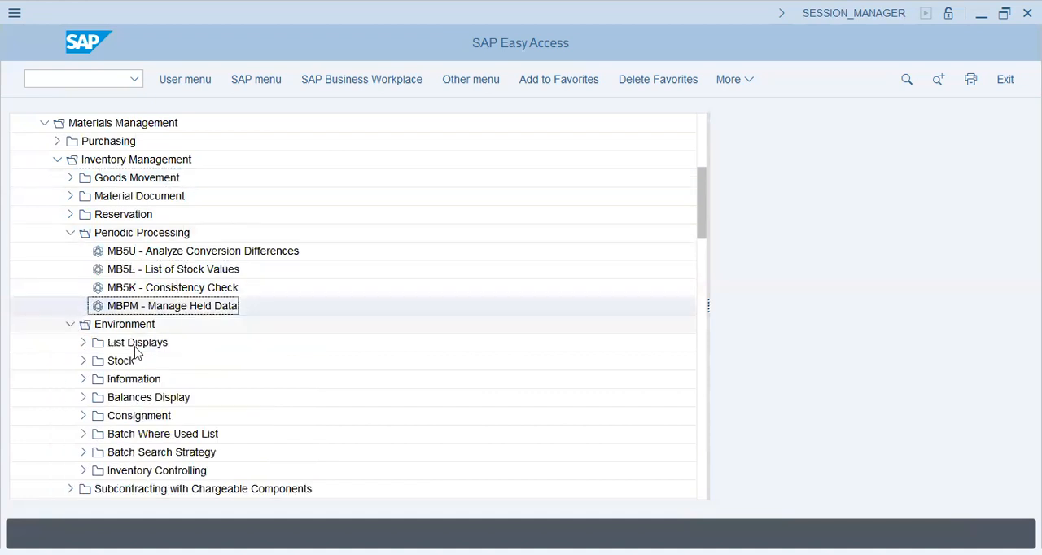
left_click(83, 362)
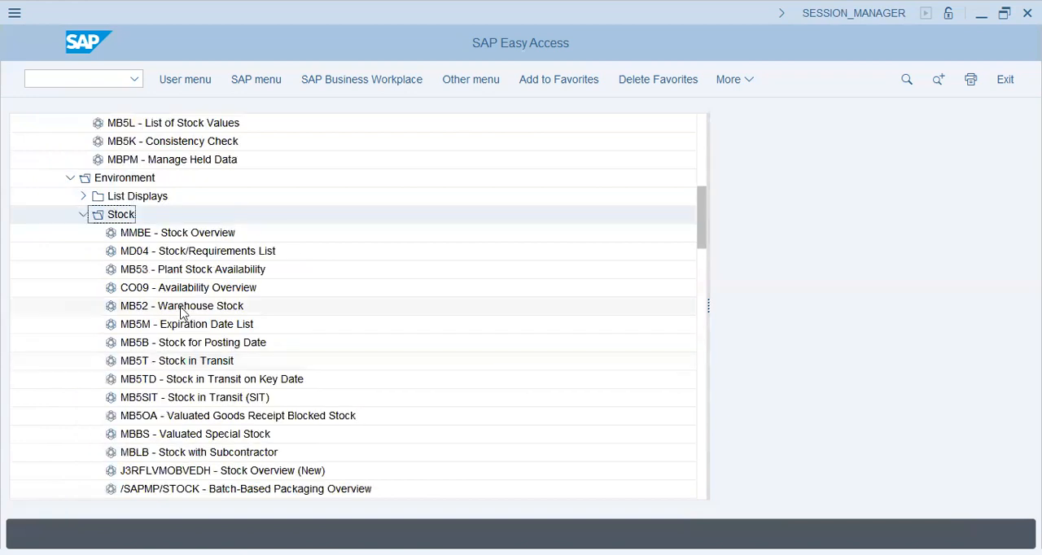
left_click(244, 300)
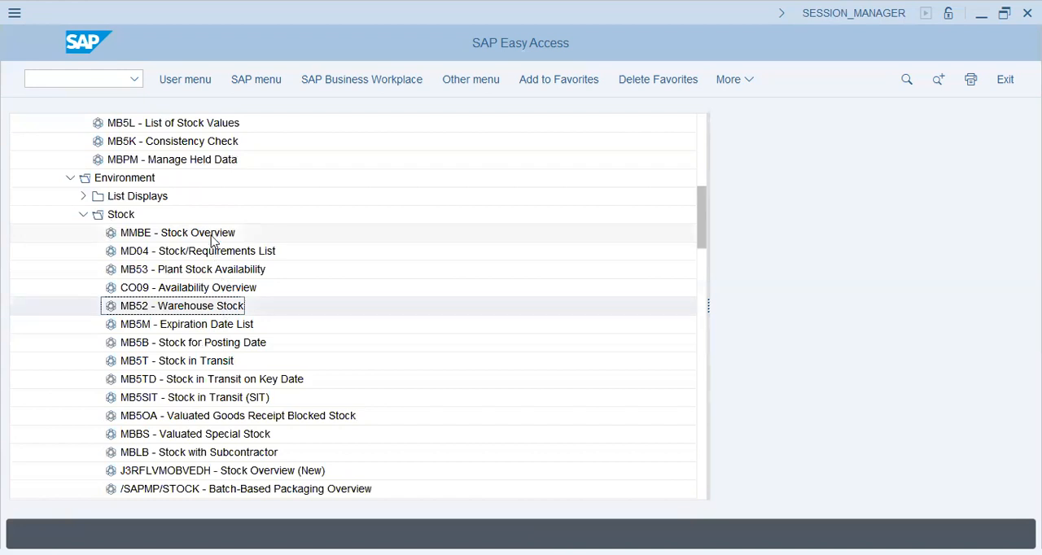
left_click(211, 236)
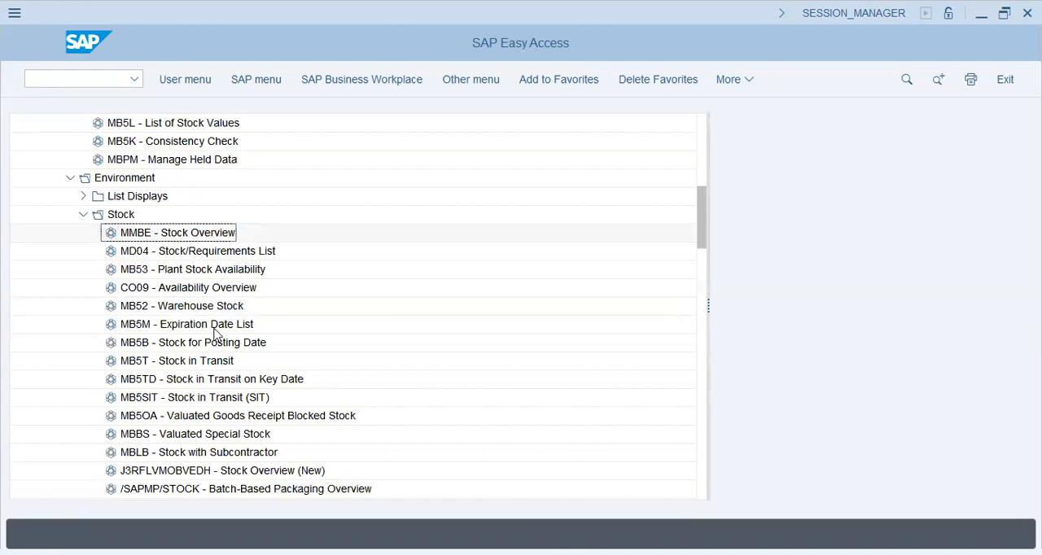
left_click(213, 366)
left_click(203, 400)
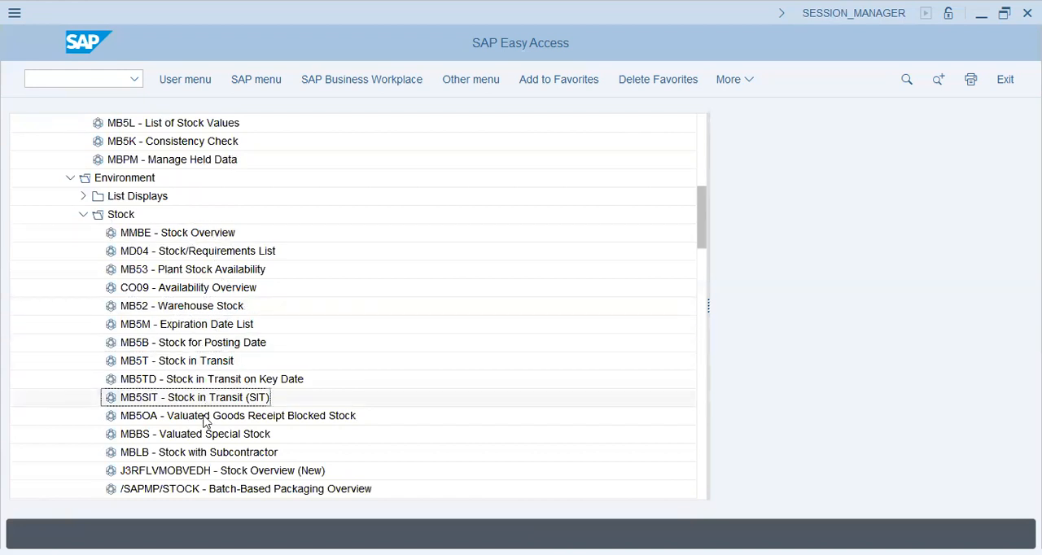
left_click(83, 215)
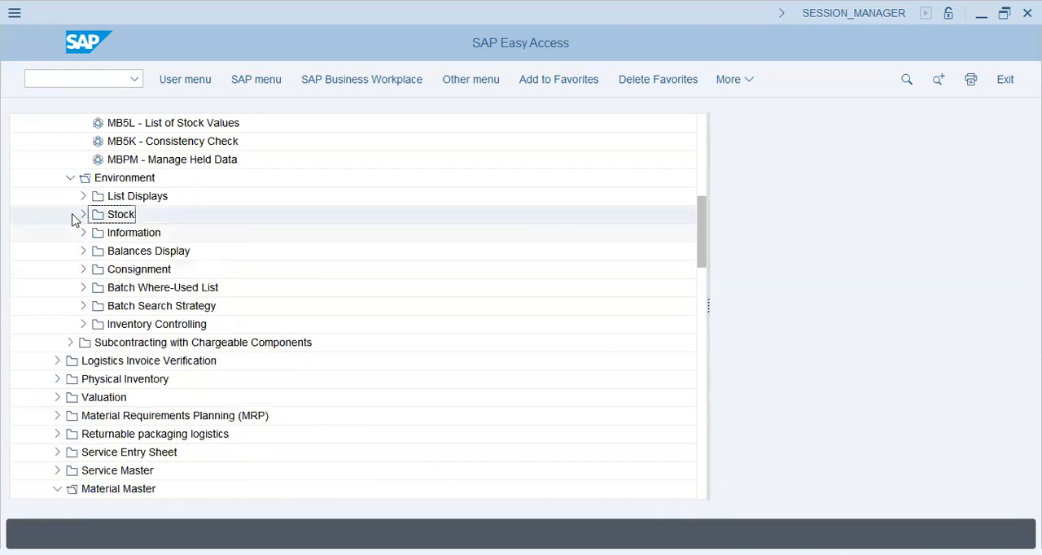
left_click(70, 178)
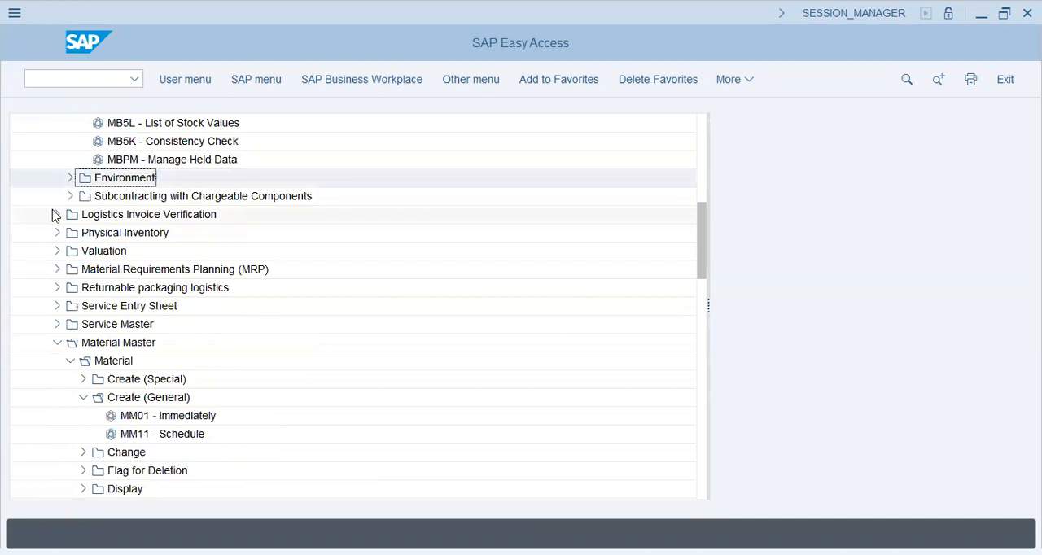
- Select MIRO - Enter Invoice in Document Entry under Logistics Invoice Verification, and collapse both folders
double_click(147, 221)
left_click(72, 233)
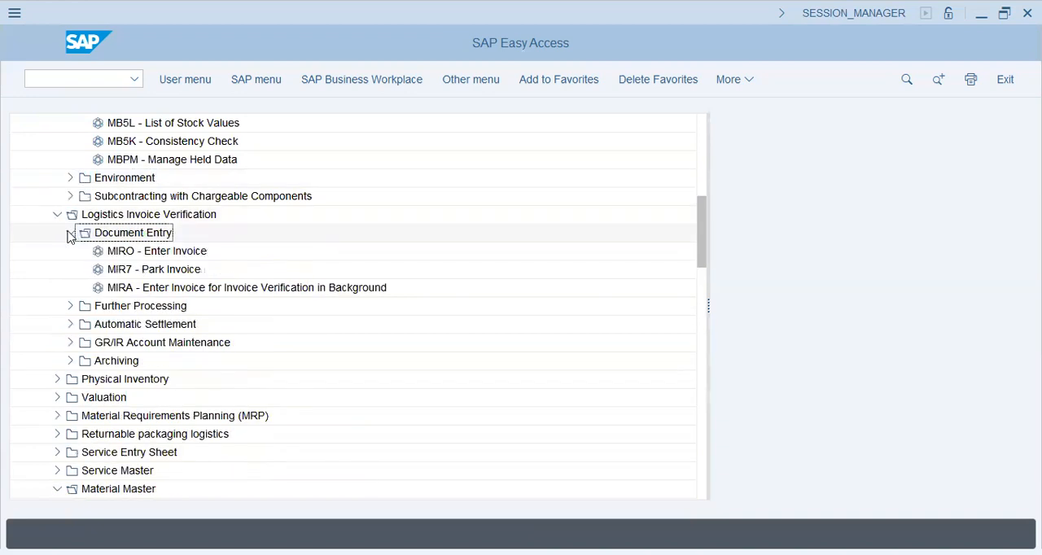
left_click(156, 254)
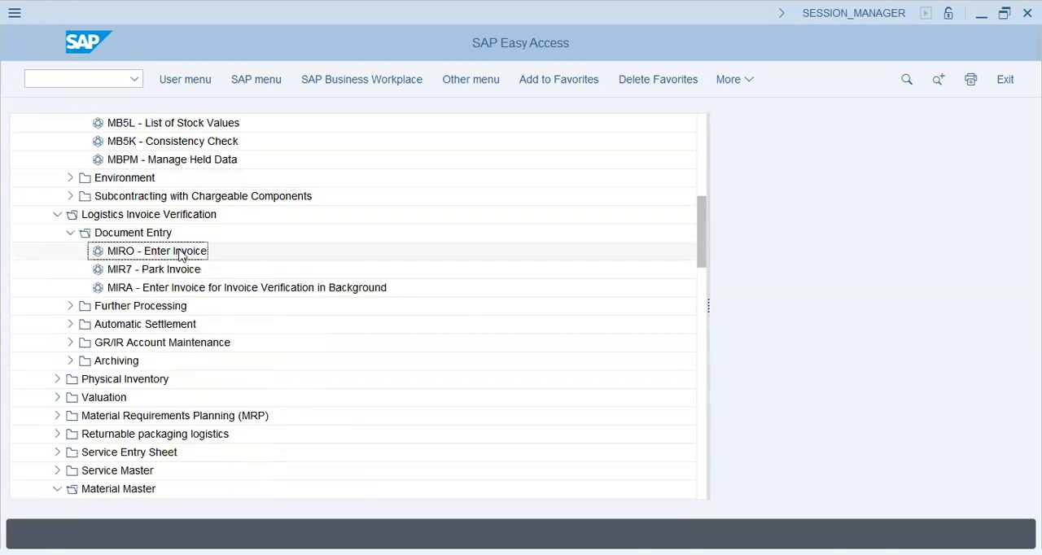
left_click(71, 233)
left_click(57, 215)
- Open Physical Inventory, select MI01 - Create in its Physical Inventory Document folder, and collapse Physical Inventory
left_click(56, 233)
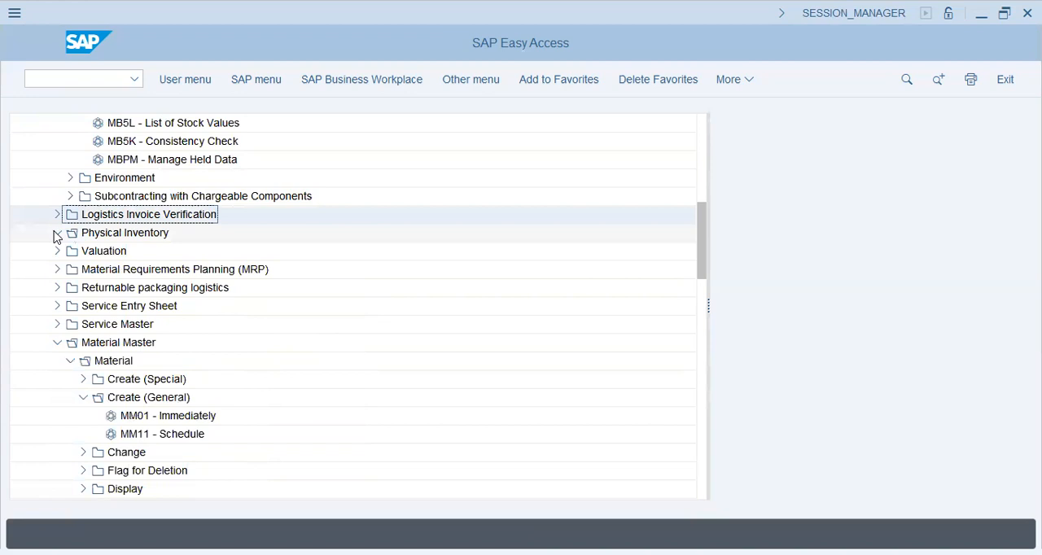
left_click(70, 251)
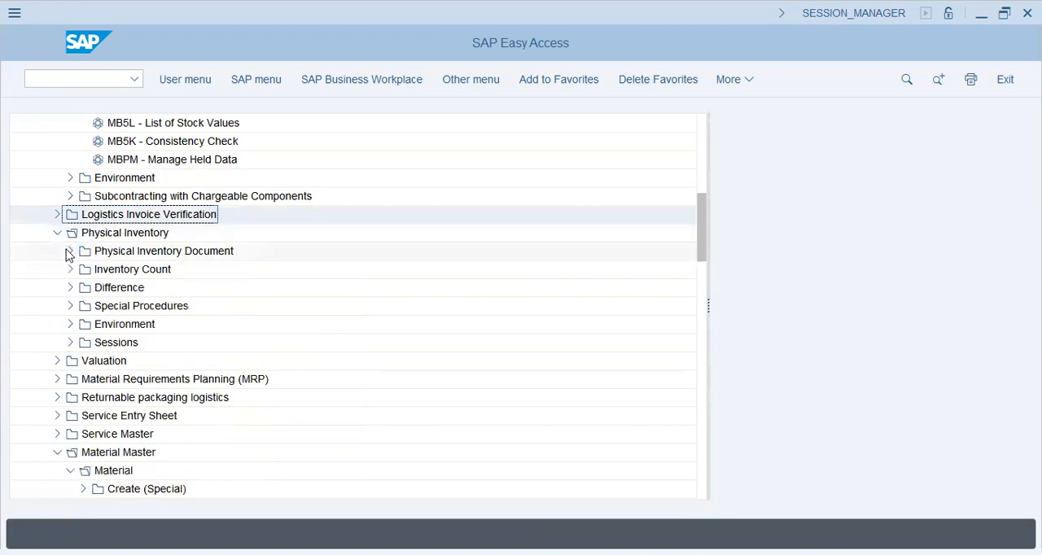
left_click(122, 269)
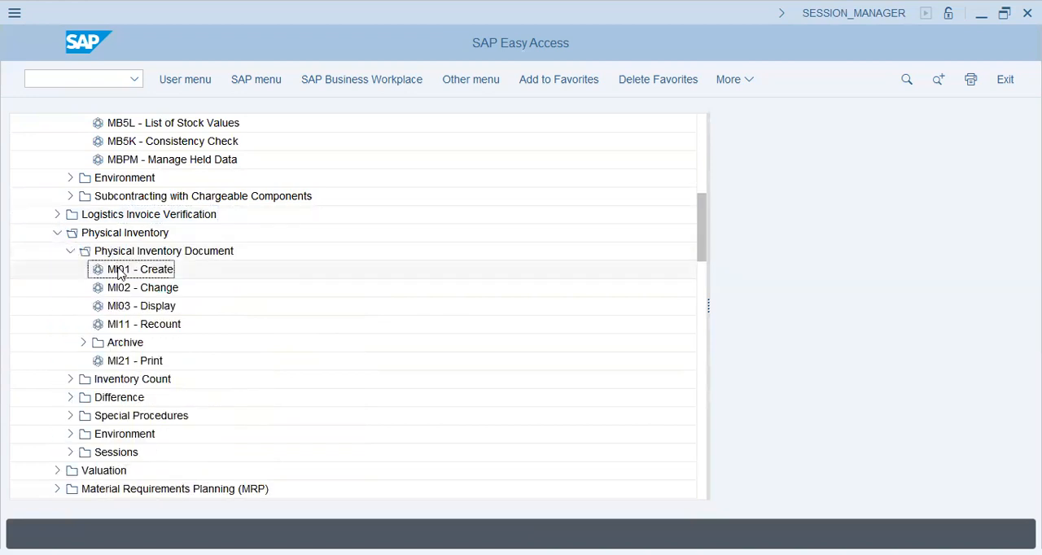
left_click(70, 250)
left_click(57, 234)
- Collapse Inventory Management, Materials Management, Logistics and Accounting so only the main SAP Menu folders remain
scroll(57, 237, "up", 4)
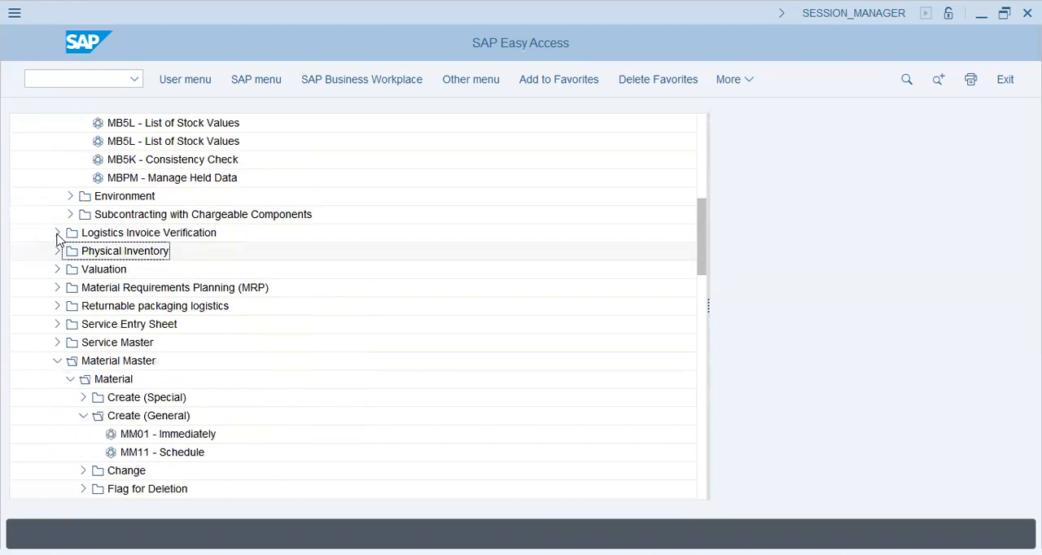
scroll(61, 238, "up", 2)
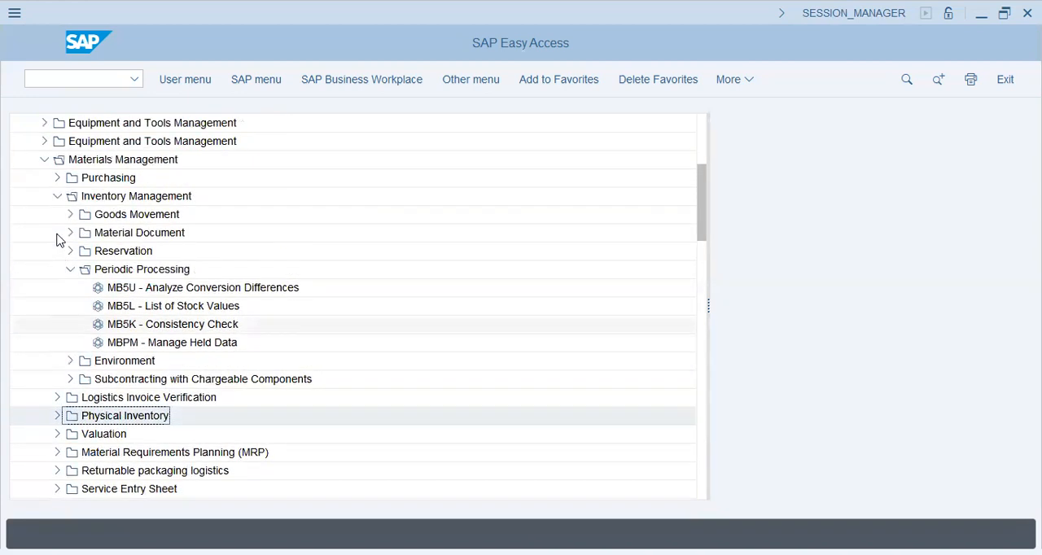
left_click(57, 232)
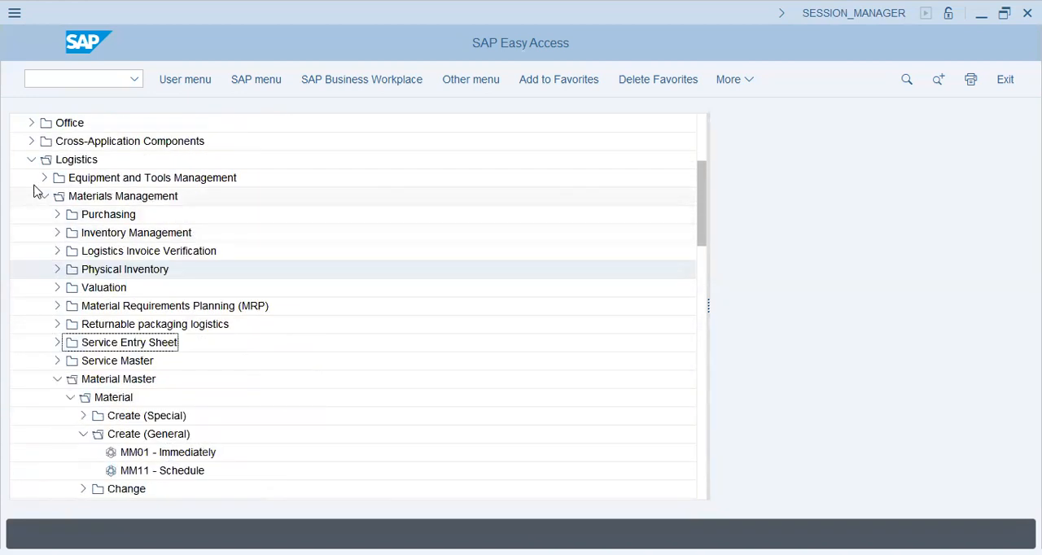
left_click(43, 196)
left_click(31, 161)
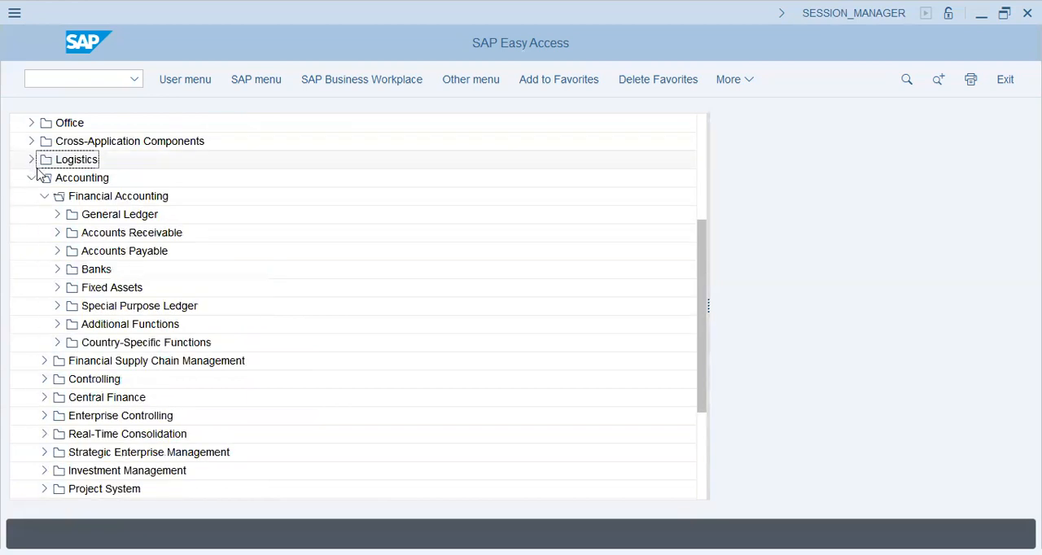
left_click(31, 177)
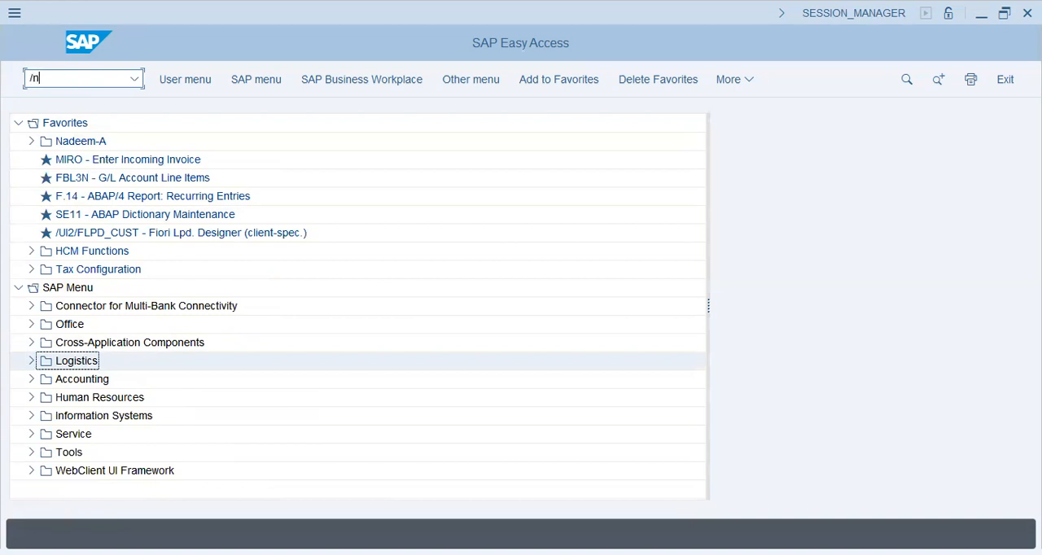
- Return to a fresh SAP Easy Access screen with /n, and open the SAP Reference IMG through transaction spro
key("Return")
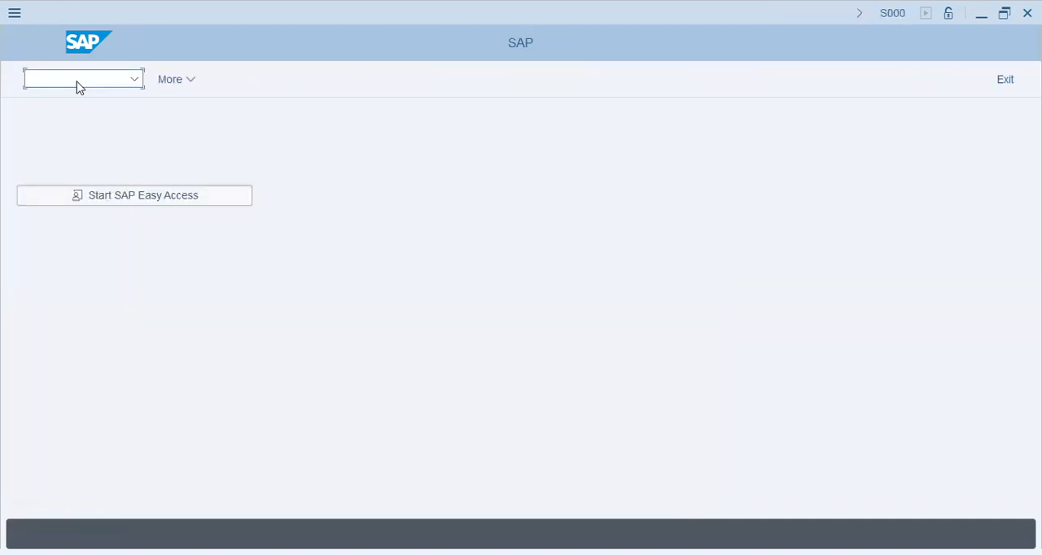
left_click(150, 201)
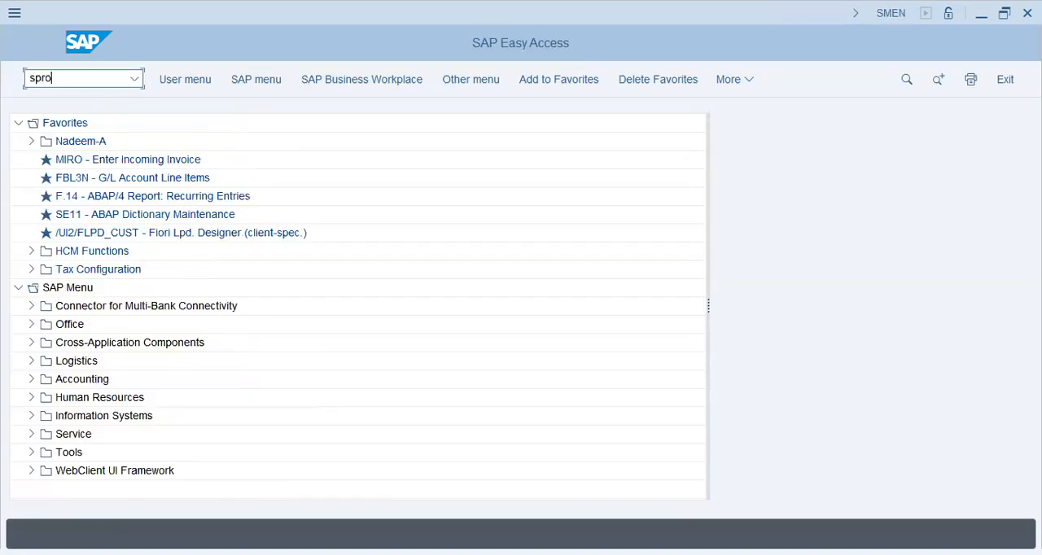
key("Return")
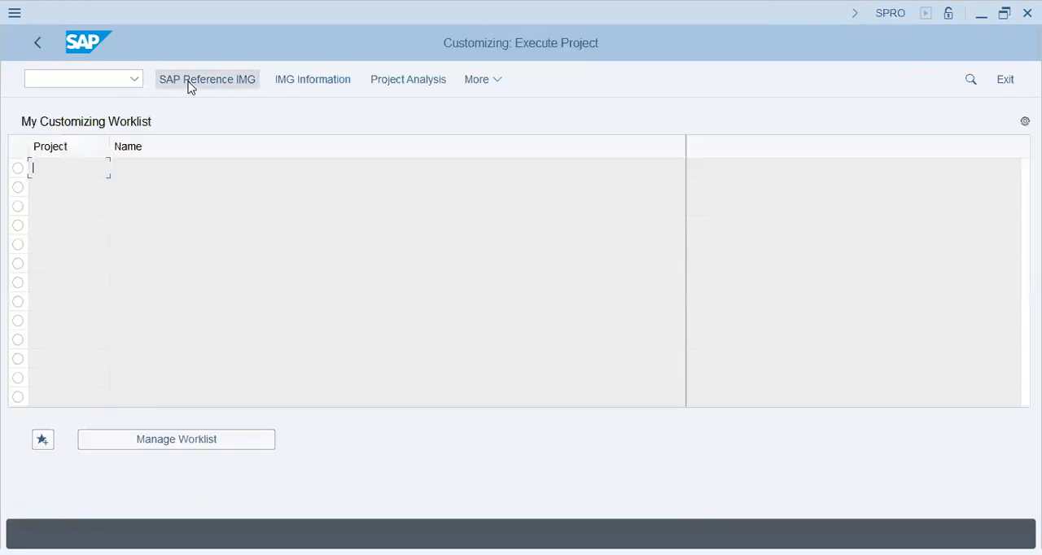
left_click(244, 81)
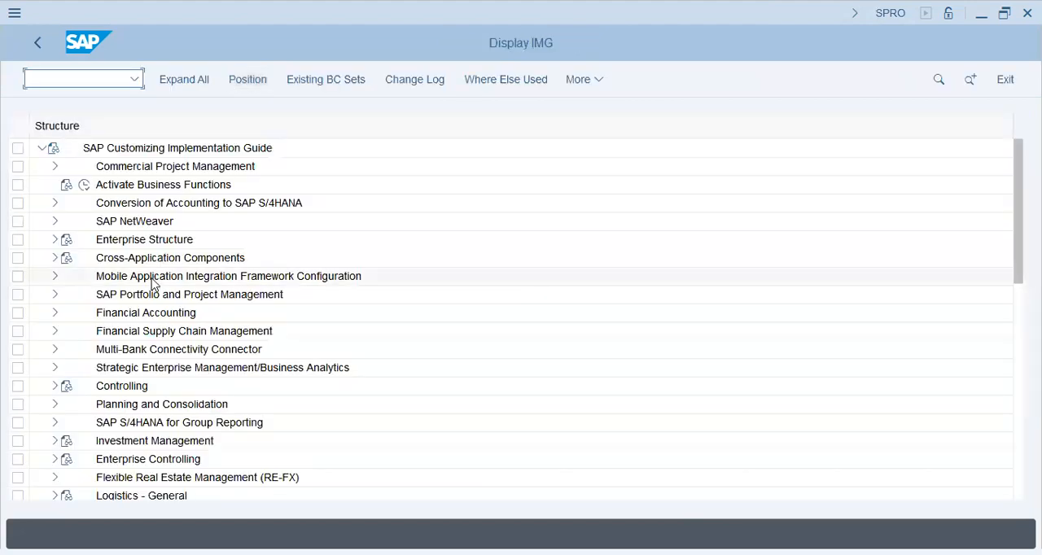
- Point out the Financial Accounting, Controlling, Investment Management and Logistics - General nodes in the implementation guide by selecting them in turn
left_click(159, 203)
left_click(163, 314)
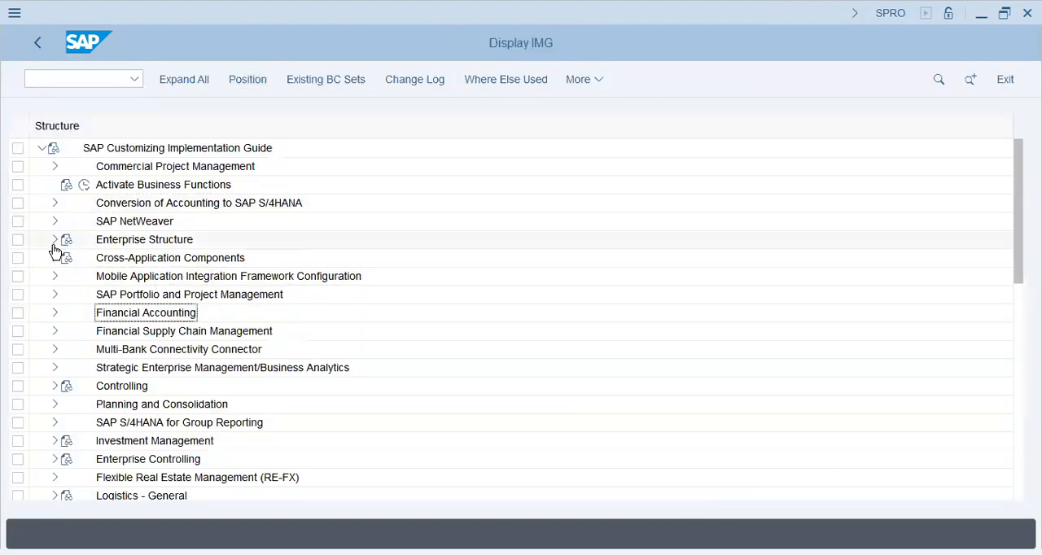
left_click(162, 263)
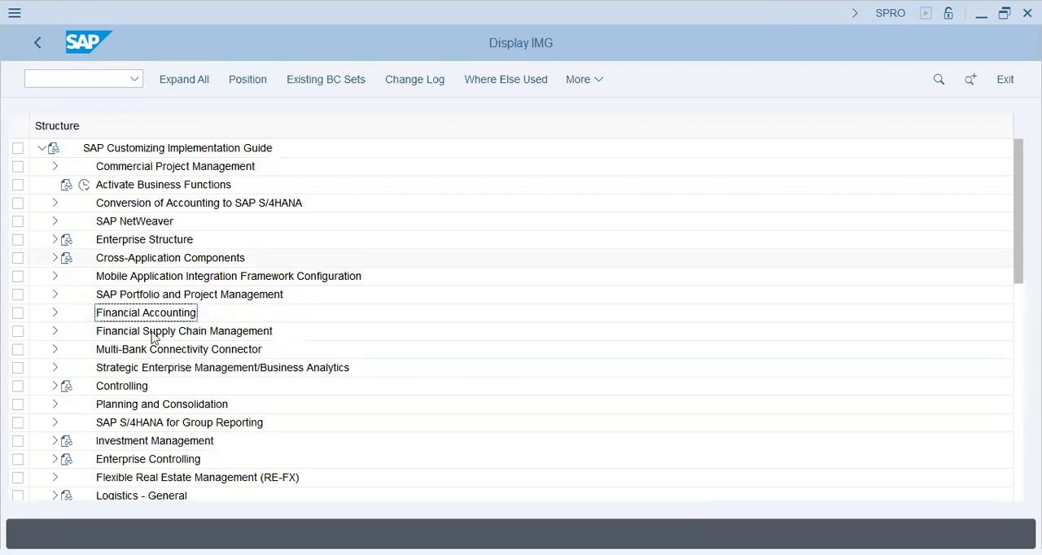
left_click(136, 314)
left_click(133, 386)
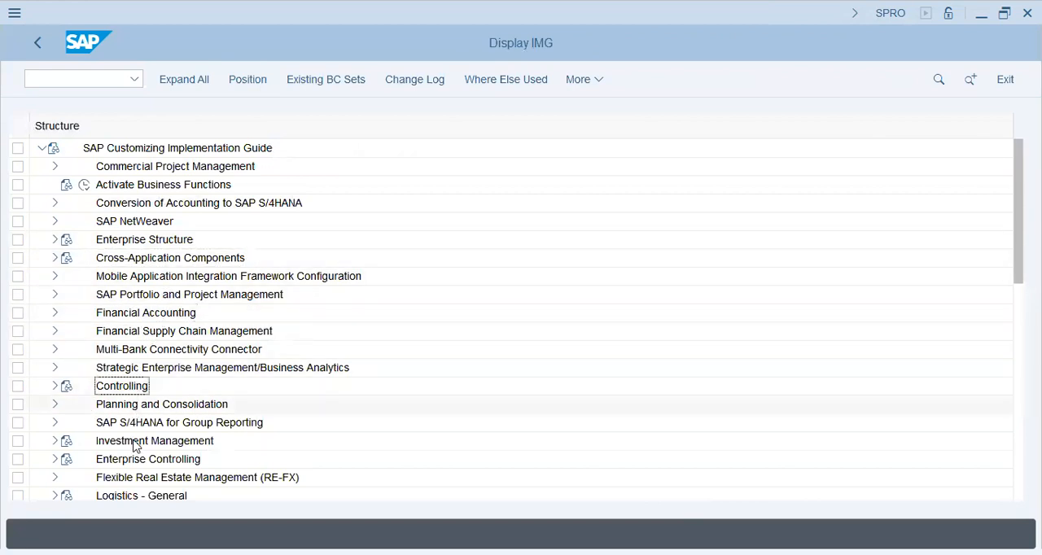
left_click(136, 443)
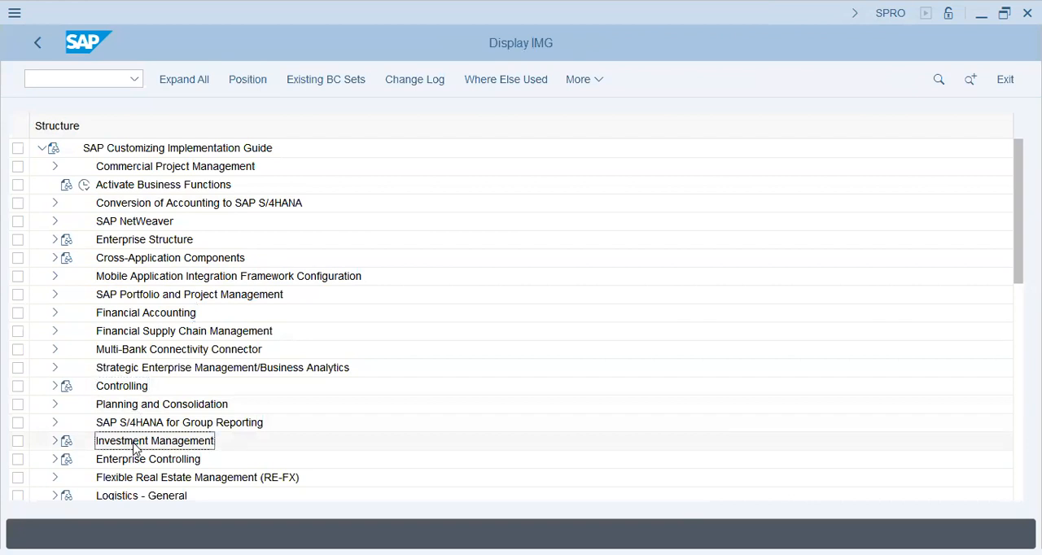
left_click(132, 498)
- Locate the Sales and Distribution and Materials Management nodes further down the implementation guide and select Materials Management
scroll(167, 352, "down", 1)
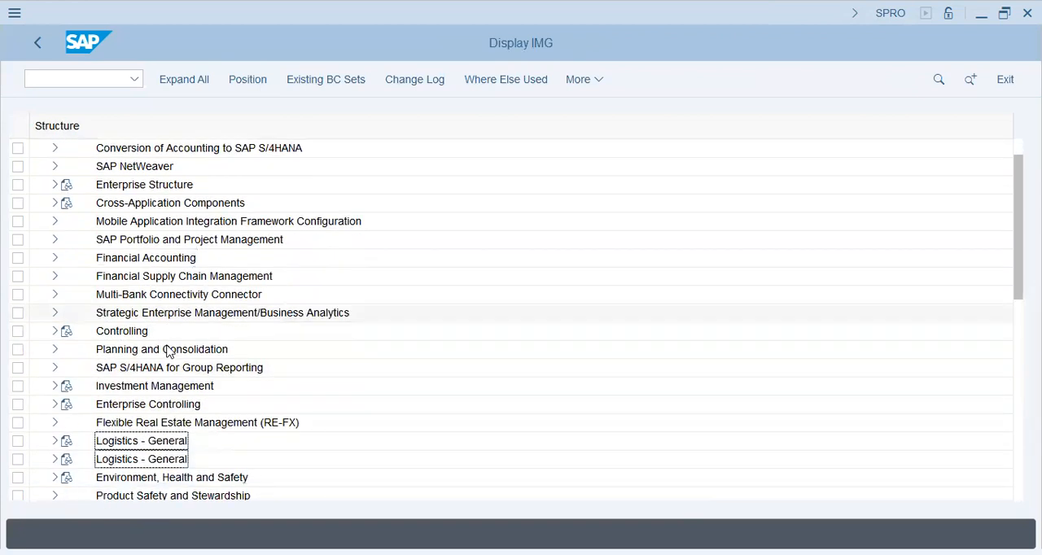
scroll(168, 352, "down", 1)
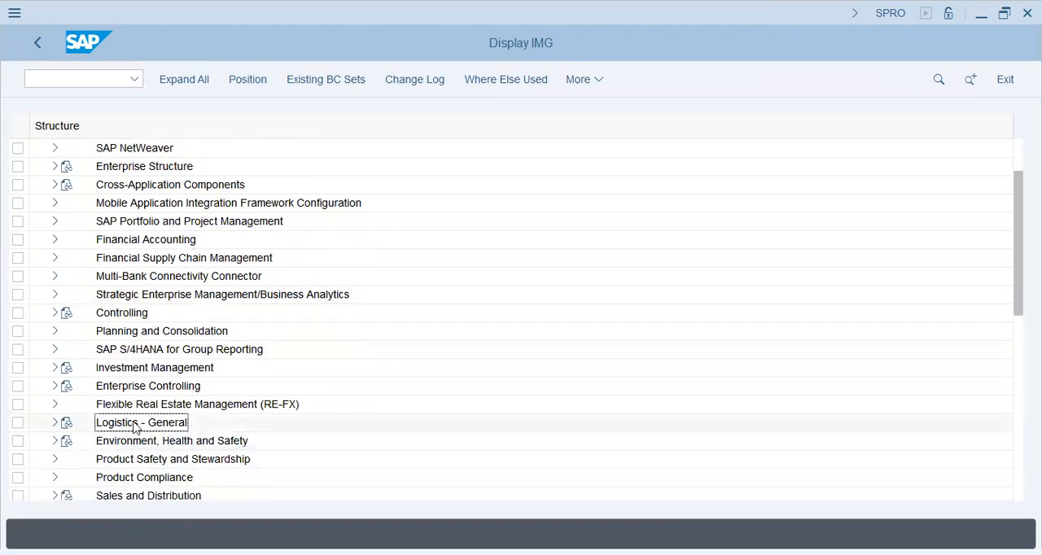
scroll(135, 427, "down", 2)
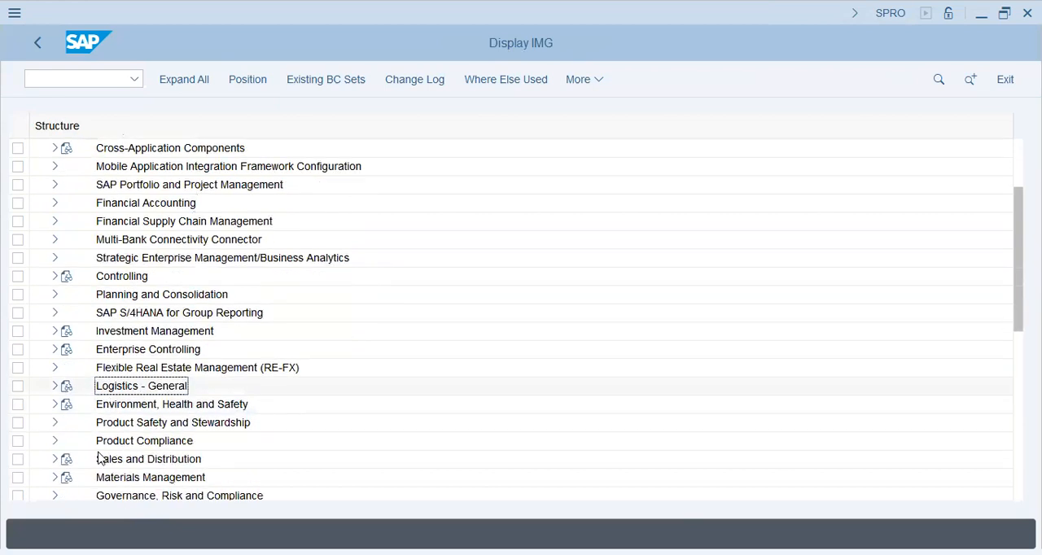
left_click(114, 461)
left_click(122, 479)
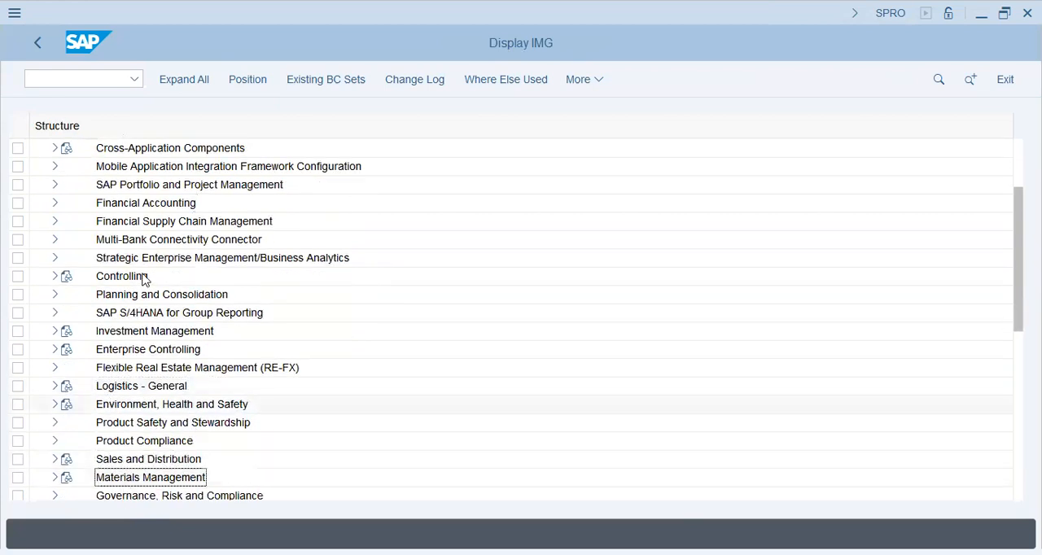
- Return to the beginning of the implementation guide and select the Enterprise Structure node
scroll(145, 279, "up", 4)
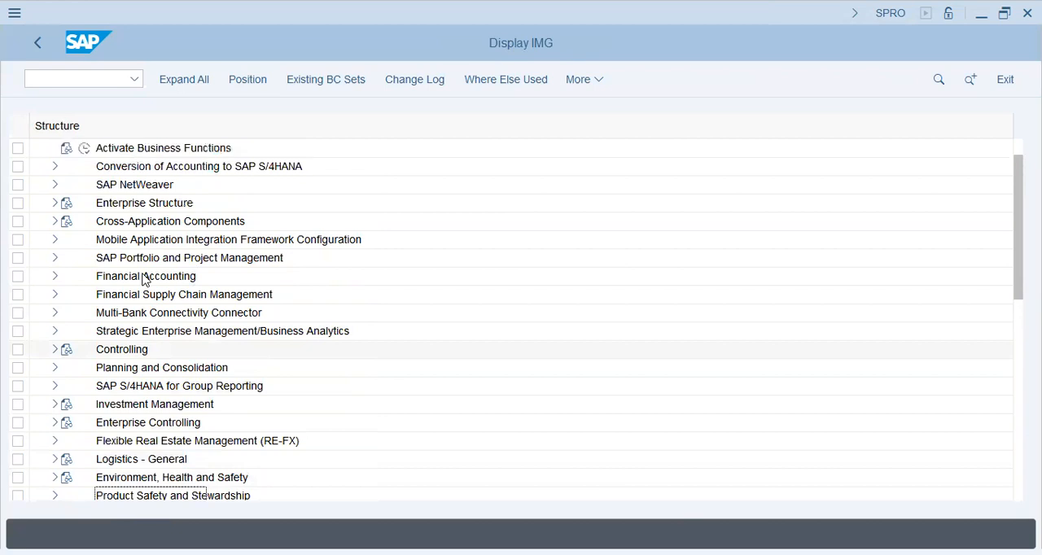
scroll(145, 279, "up", 3)
left_click(134, 240)
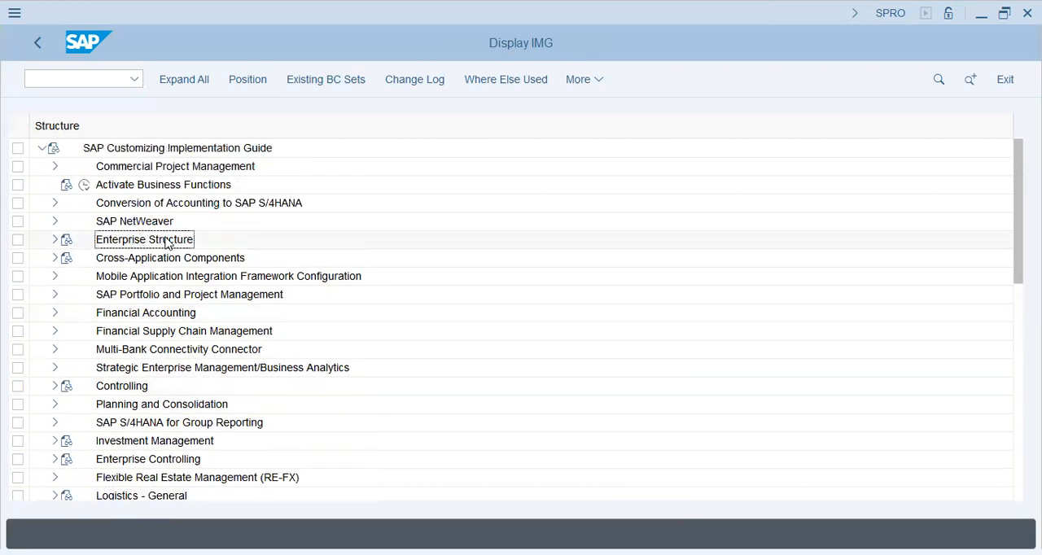
- Expand Enterprise Structure, its Definition node and the Financial Accounting node beneath it to show the organizational unit activities
left_click(52, 245)
left_click(70, 277)
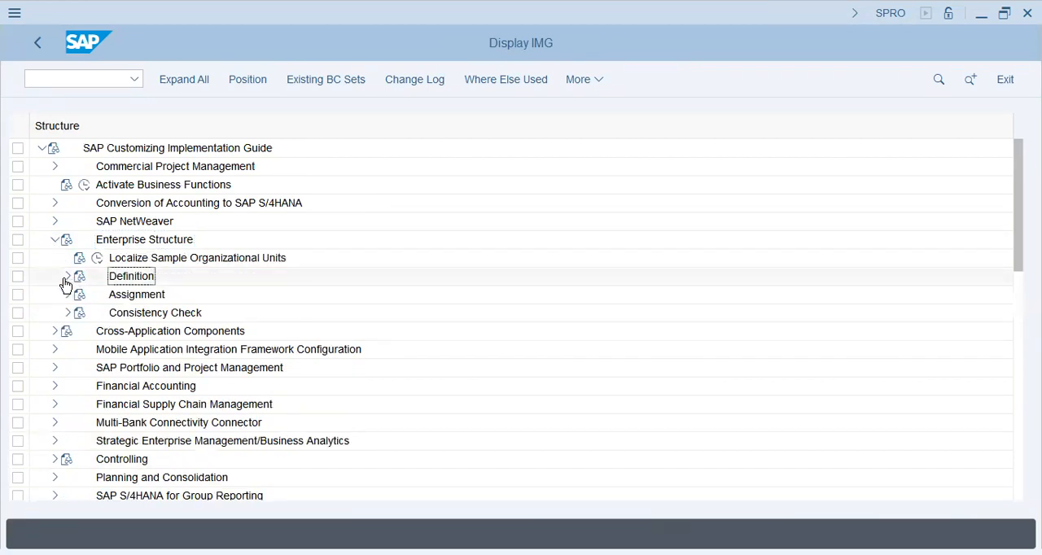
left_click(175, 298)
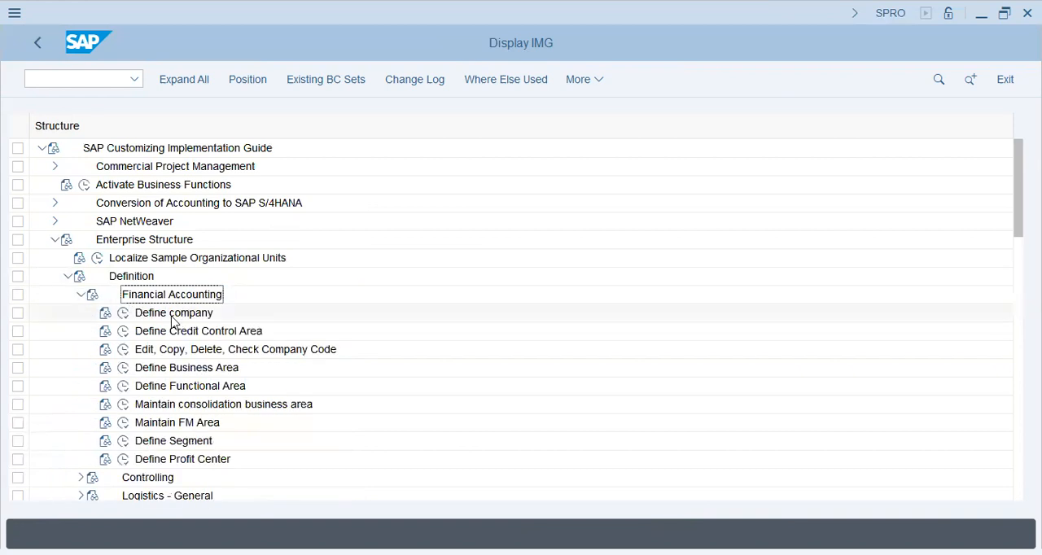
- Collapse Financial Accounting under Definition and point out the areas from Controlling to Human Resources Management by selecting them in turn
left_click(82, 295)
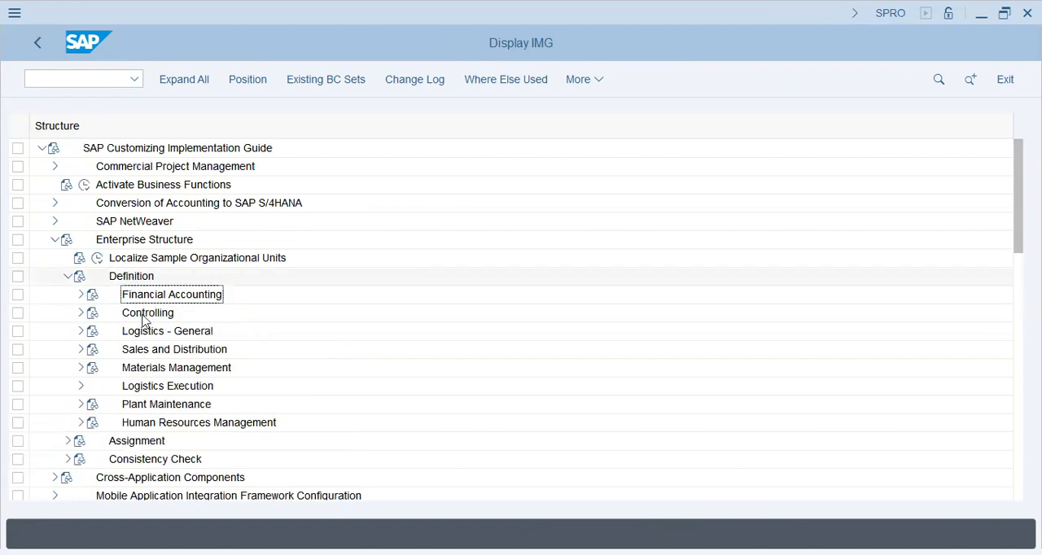
left_click(151, 320)
left_click(168, 350)
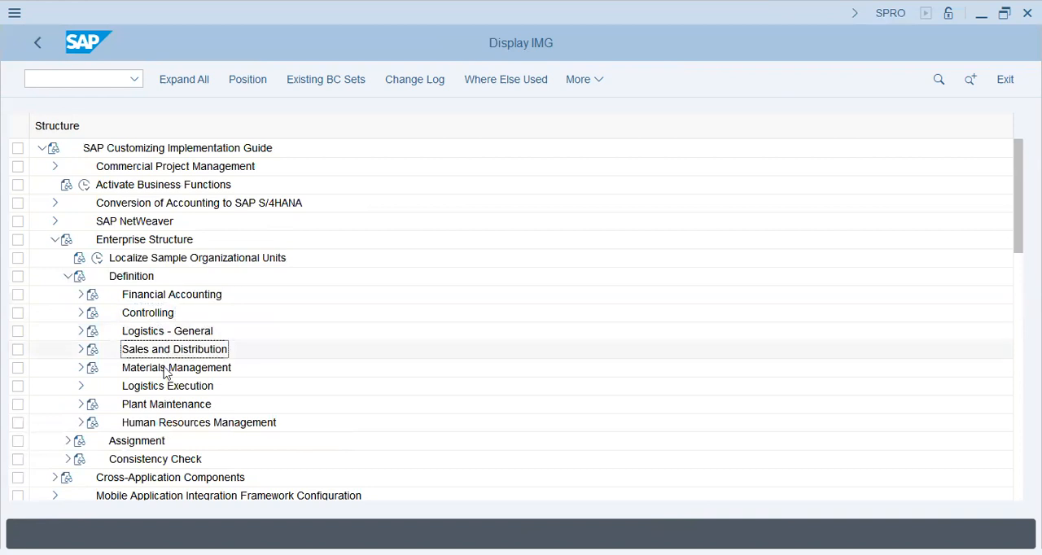
left_click(168, 371)
left_click(168, 388)
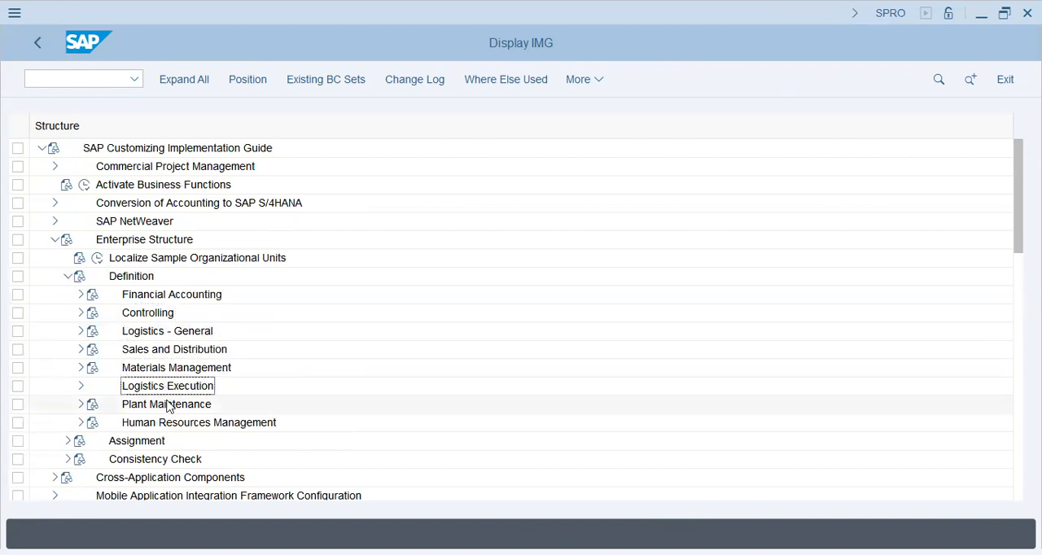
left_click(168, 407)
left_click(170, 424)
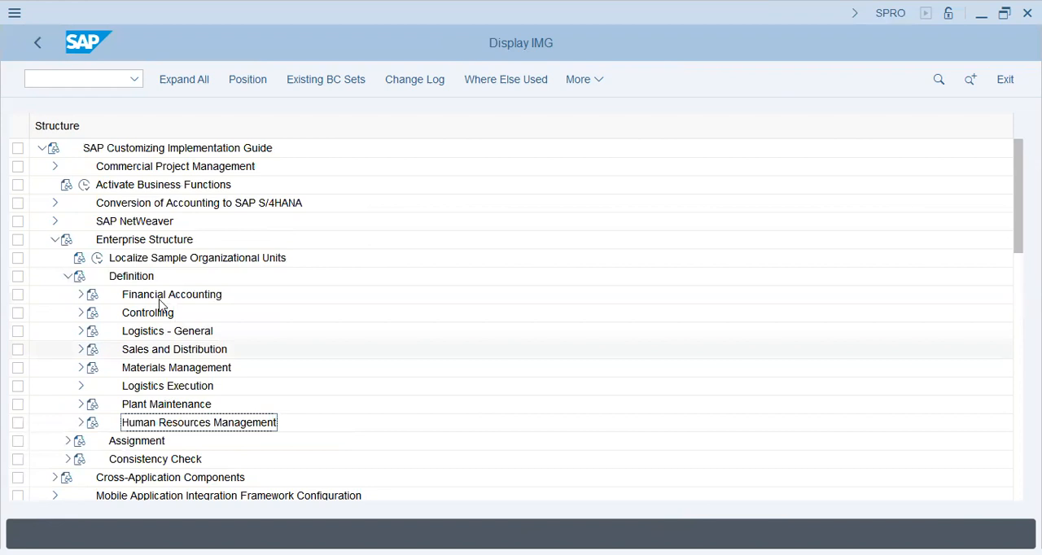
- Expand Financial Accounting under Definition again and select the Define company activity
left_click(76, 301)
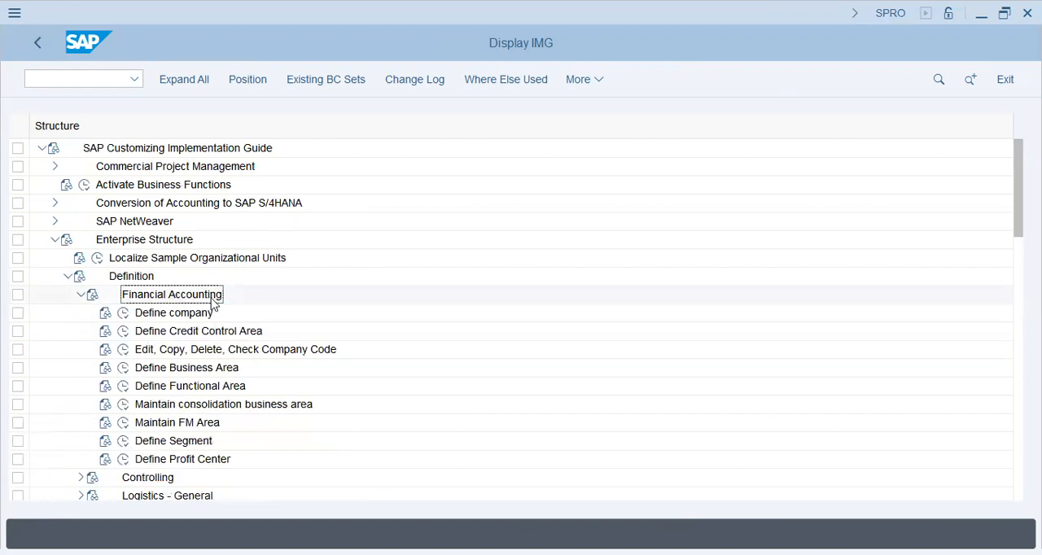
left_click(120, 314)
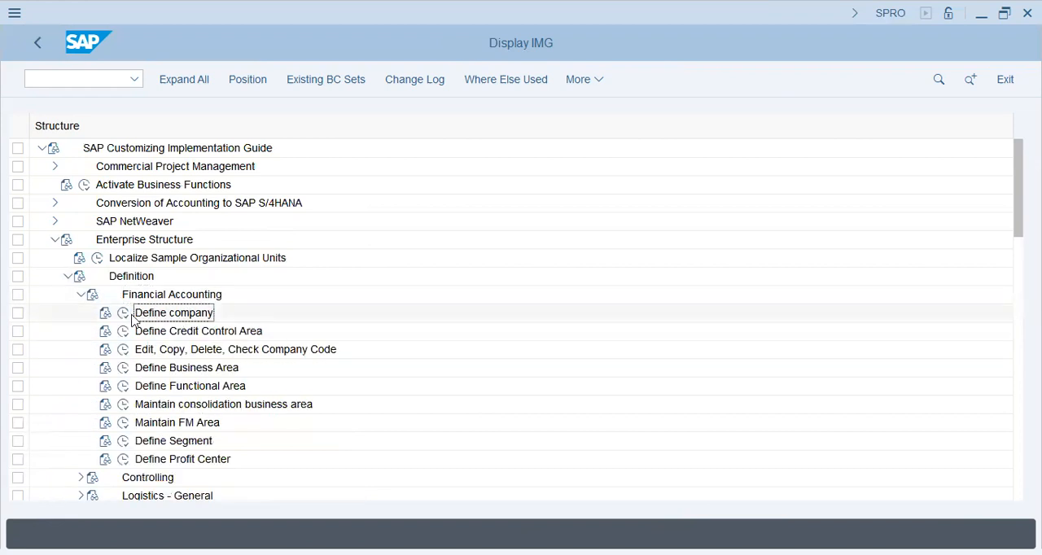
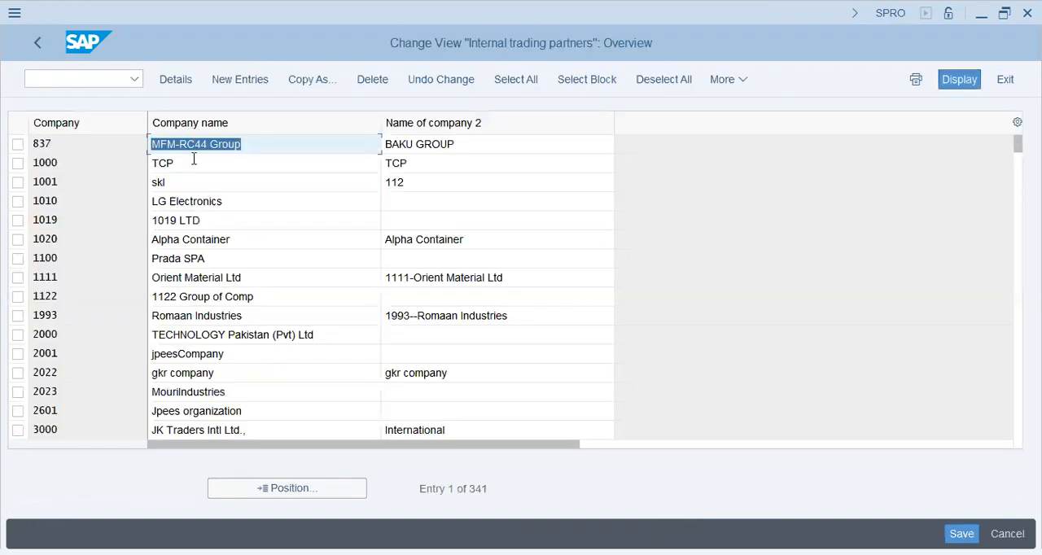
- Position the company list at entry T59A and examine its company name and second name
left_click(193, 159)
left_click(277, 489)
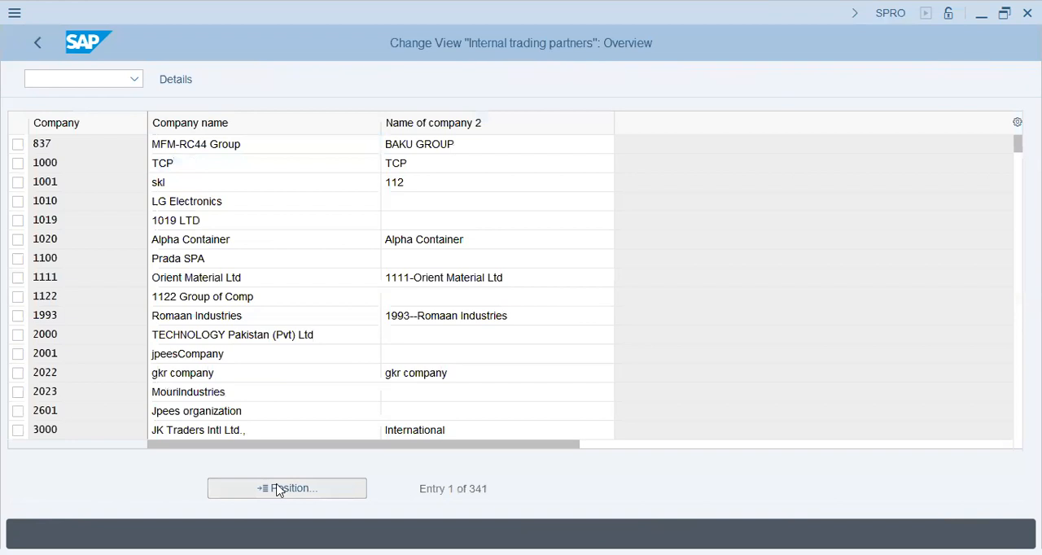
type("t59")
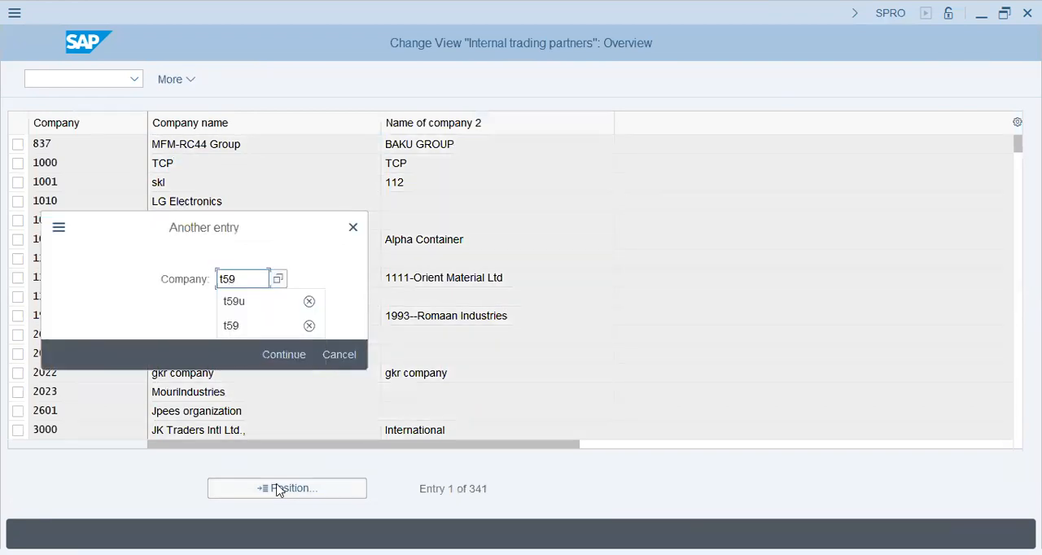
type("a")
key("Return")
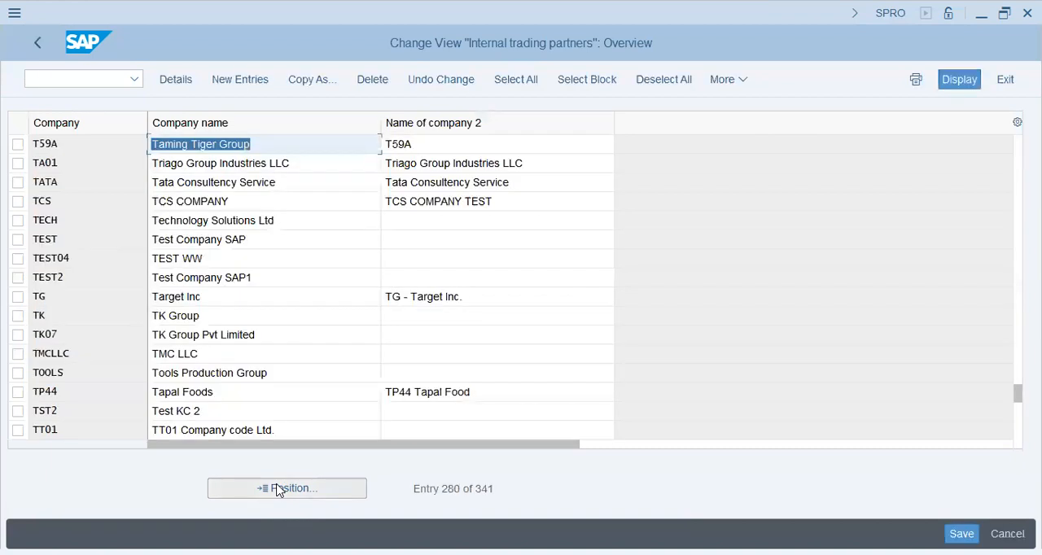
left_click(326, 149)
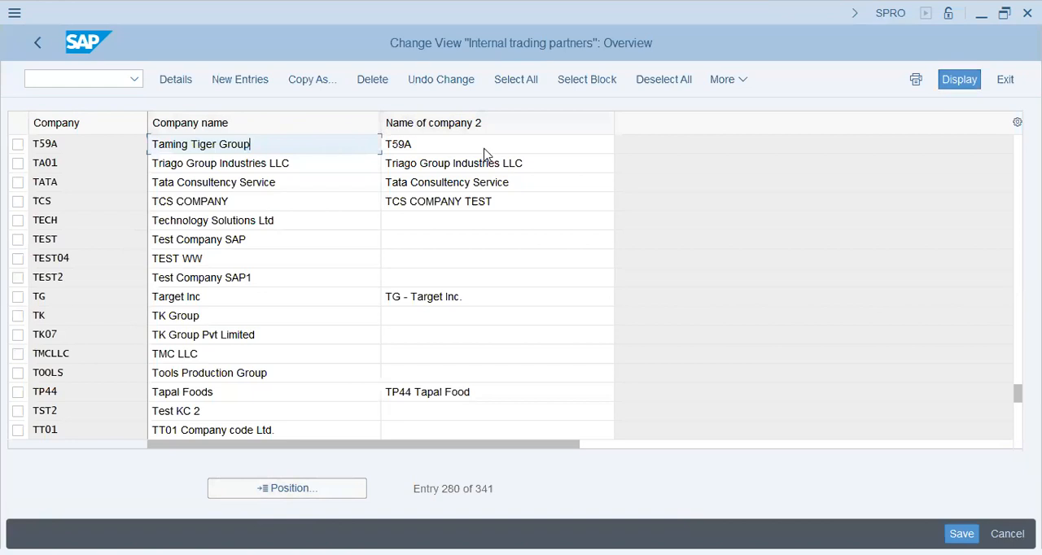
left_click(481, 144)
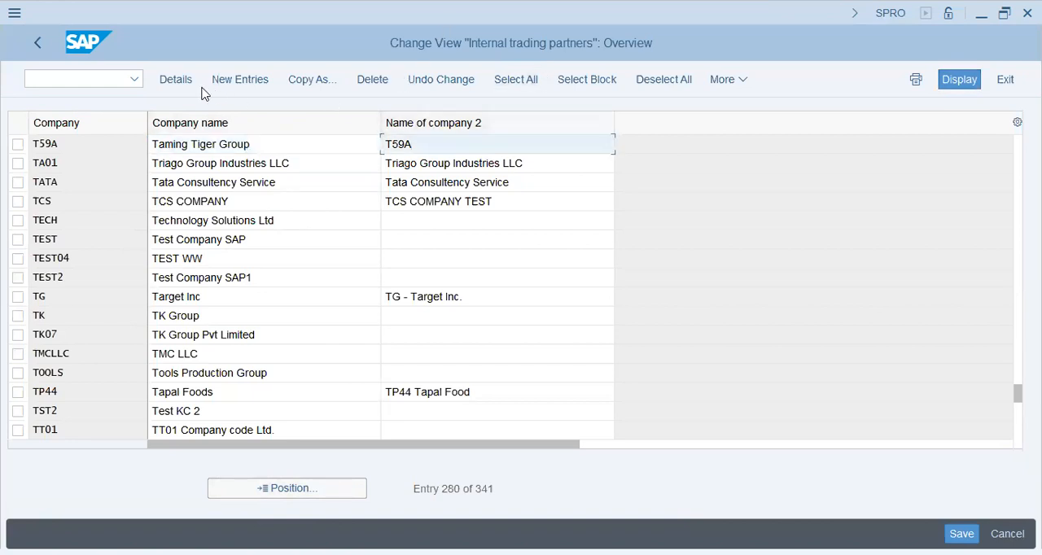
- Create a new company entry with code T59X and company name "Bulls & Bears Trading Group"
left_click(246, 84)
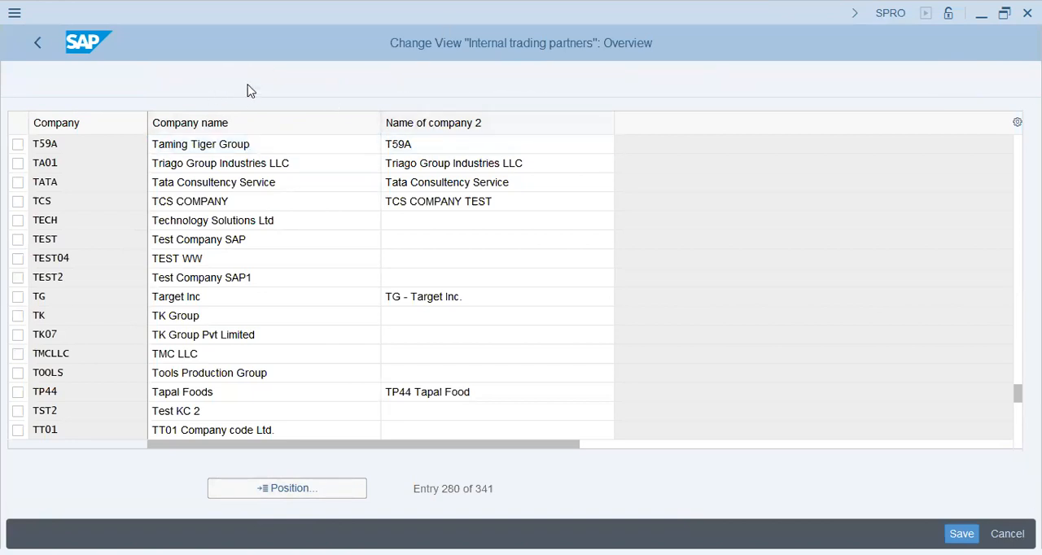
type("T59")
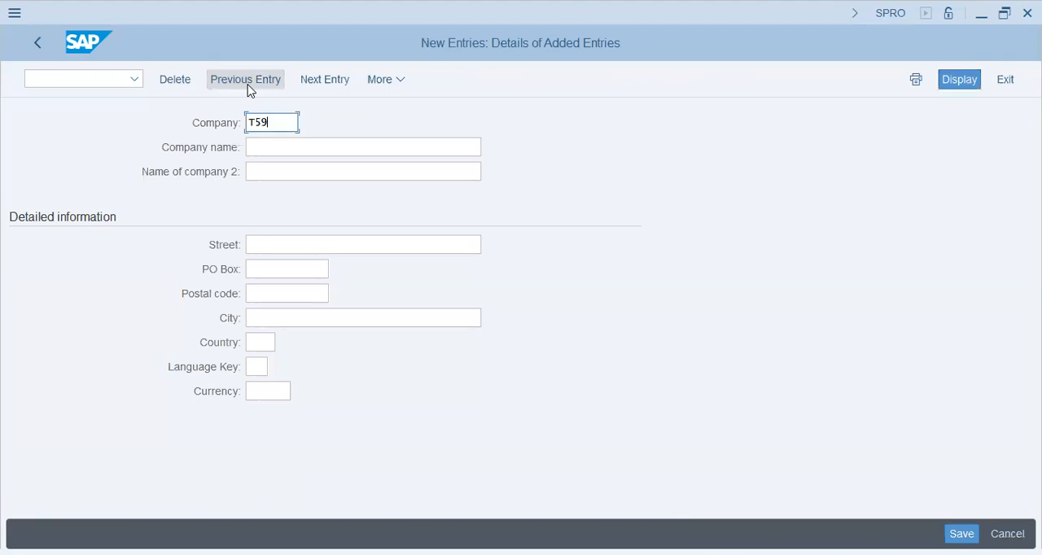
type("X")
key("Tab")
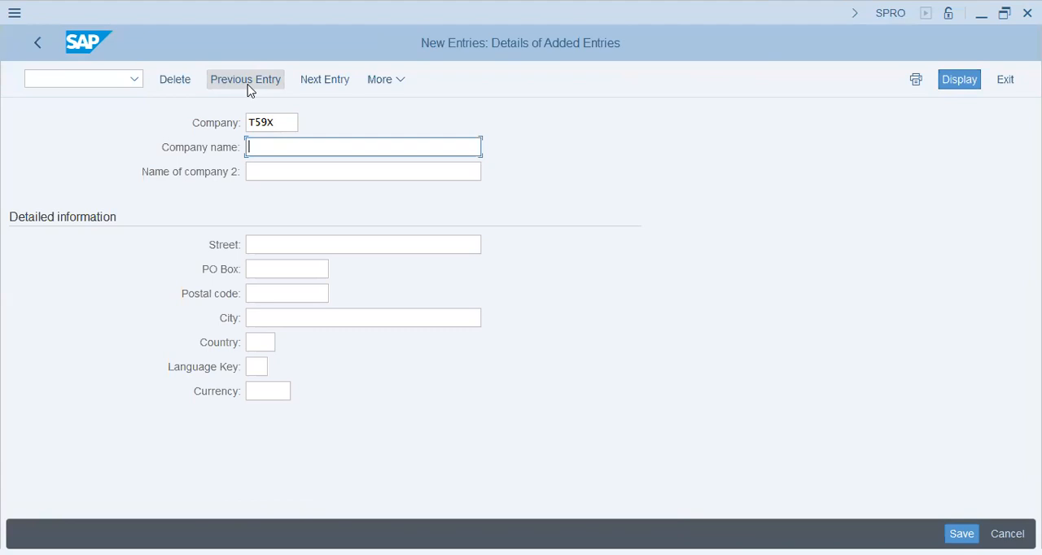
type("Bulls & Bears Trading Group")
- Set the second company name to "T59X - Bulls & Bears Trading"
key("Tab")
type("T5")
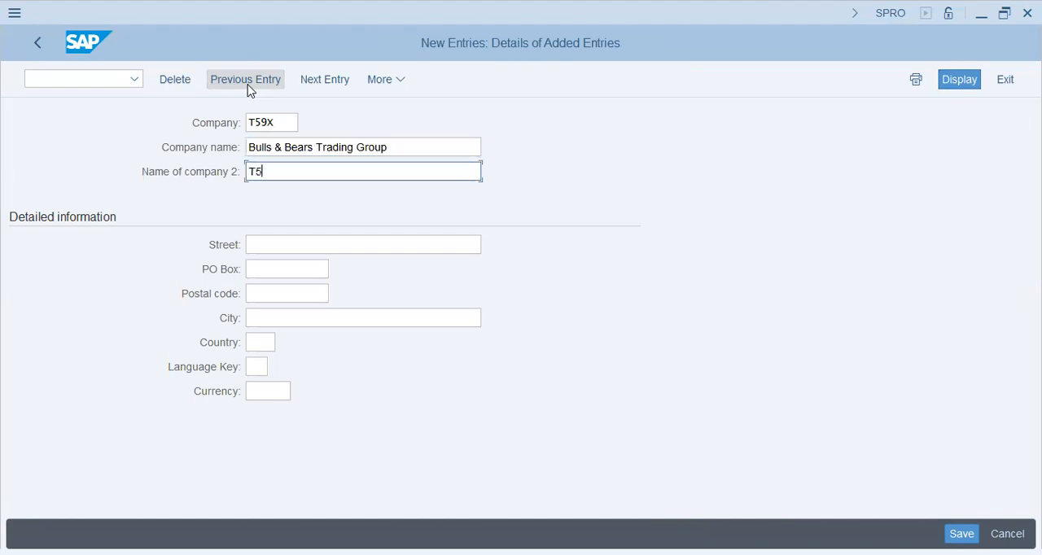
type("9X - Bulls &")
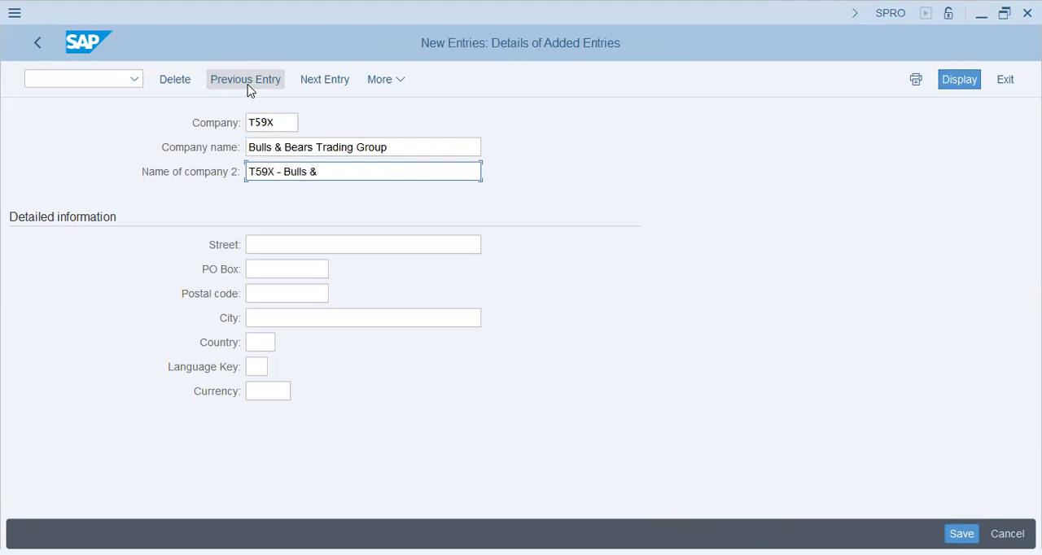
type(" Bears Trading")
key("Tab")
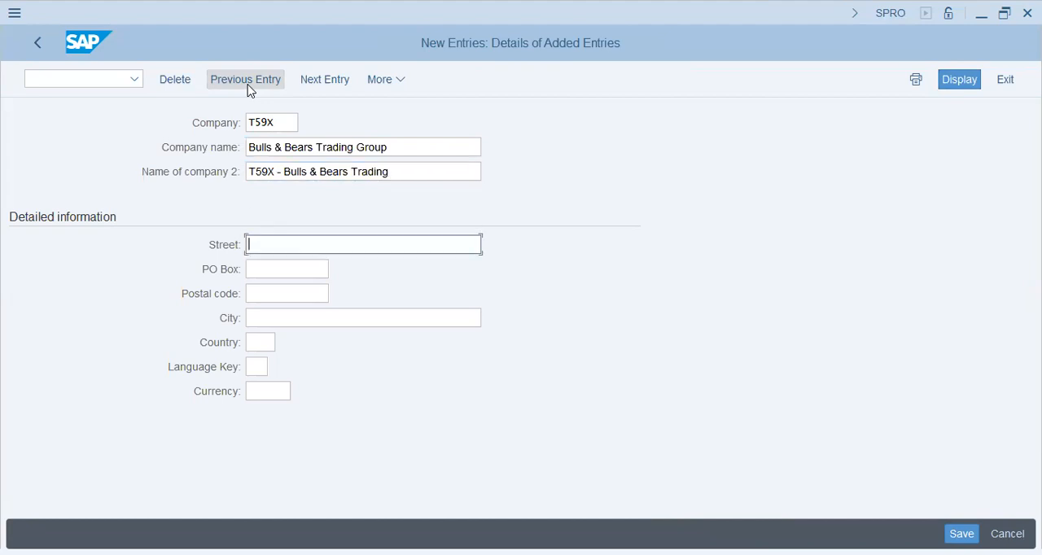
- Fill in the company's street, PO box and postal code from the previously used entries
key("Down")
key("Return")
key("Tab")
key("Down")
key("Return")
key("Tab")
key("Down")
key("Return")
key("Tab")
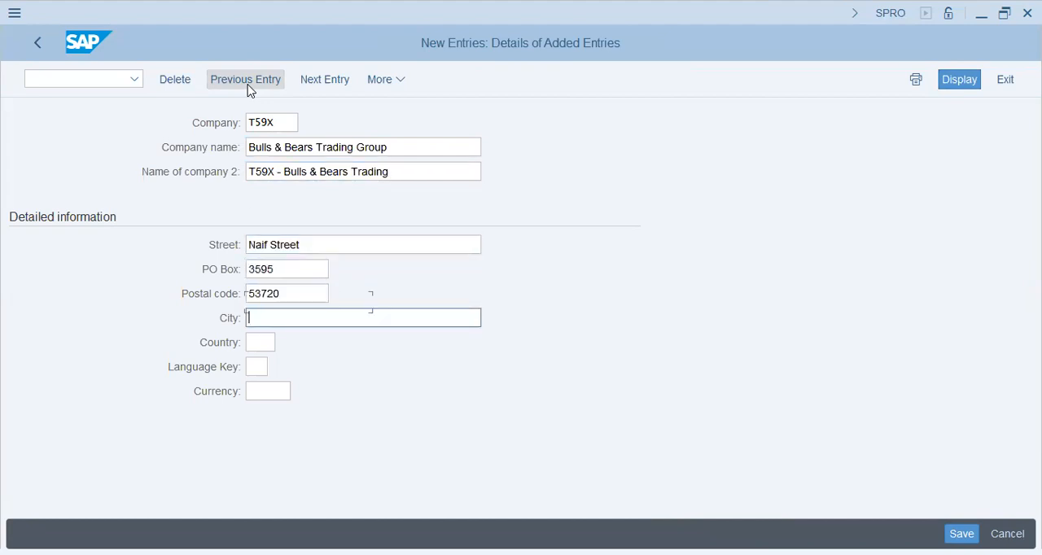
- Set the company's city to Dubai, country to AE, language key to EN and currency to USD, and save the entry
type("Dubai")
key("Tab")
type("ae")
key("Tab")
type("en")
key("Tab")
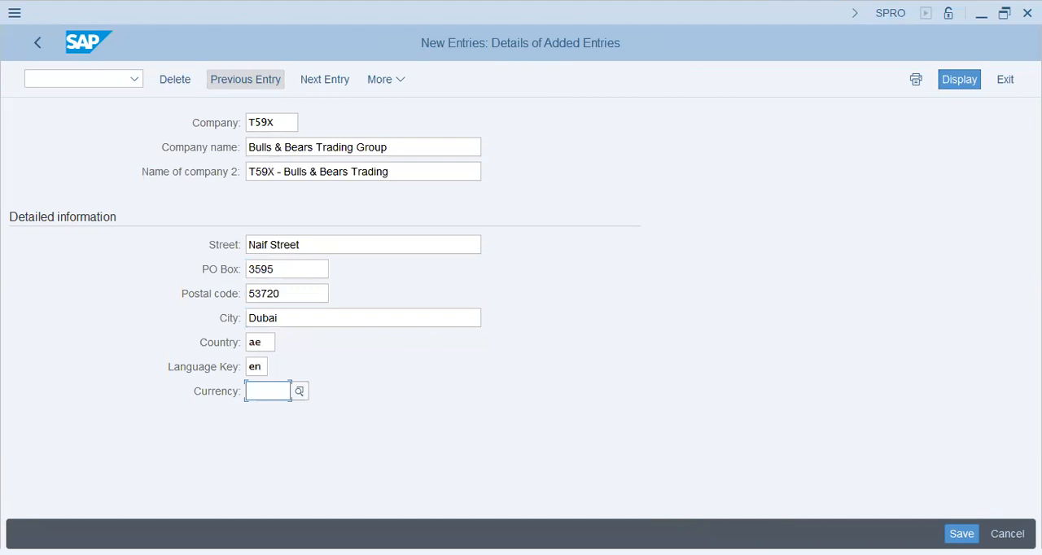
type("usd")
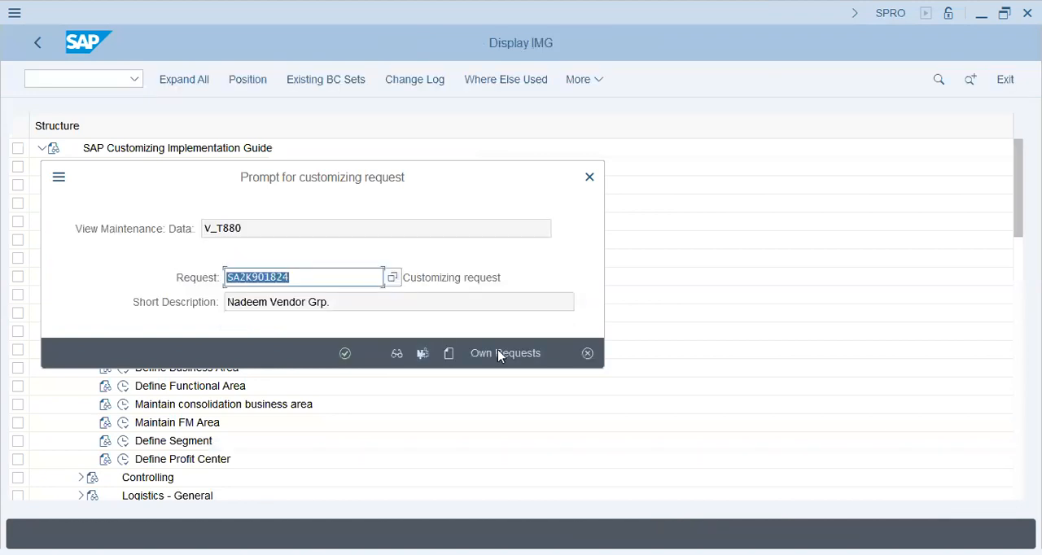
- List the user's own customizing requests and examine the description format of the T59A - Taming Tiger Group request
left_click(499, 354)
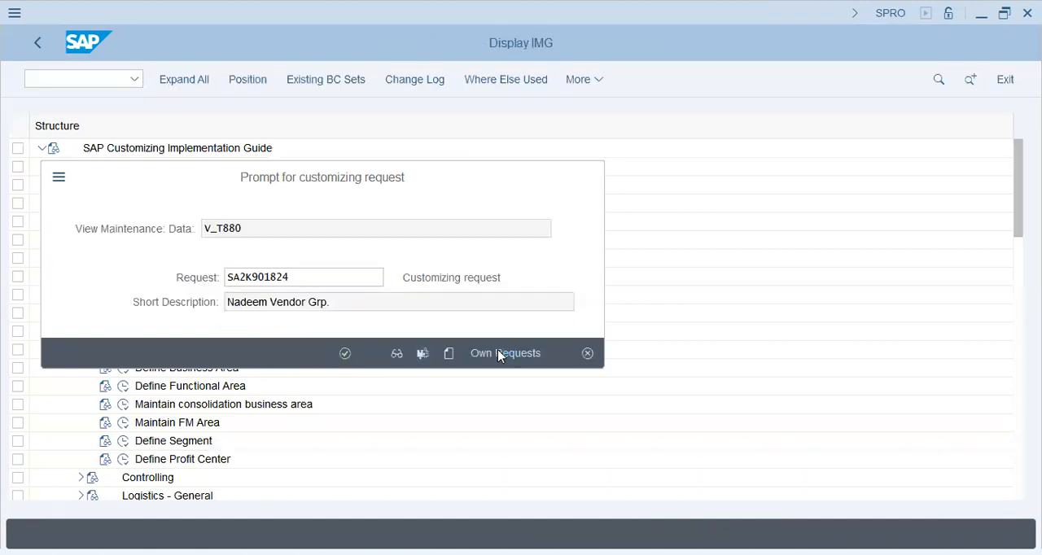
left_click(312, 298)
left_click(372, 298)
left_click(504, 300)
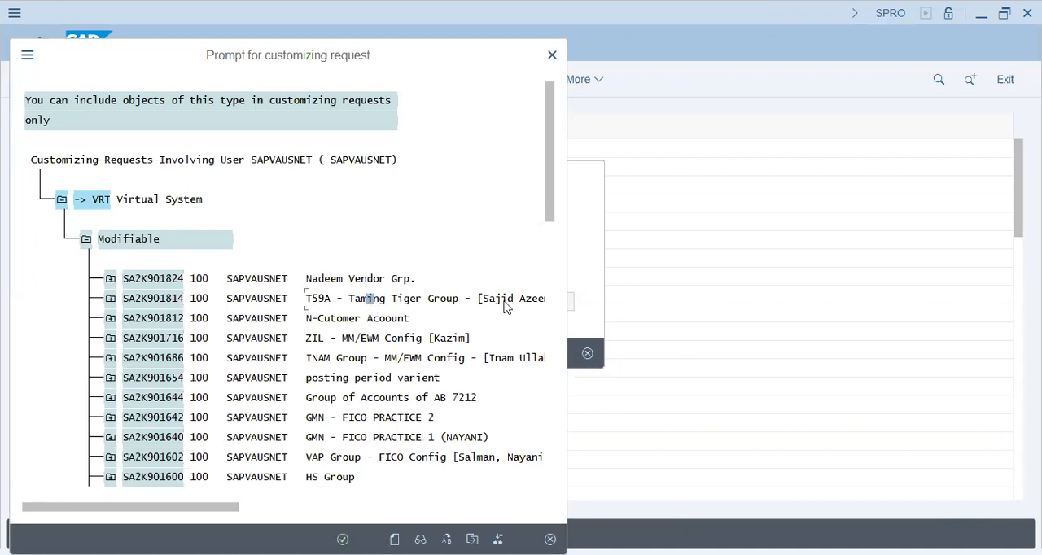
left_click(379, 337)
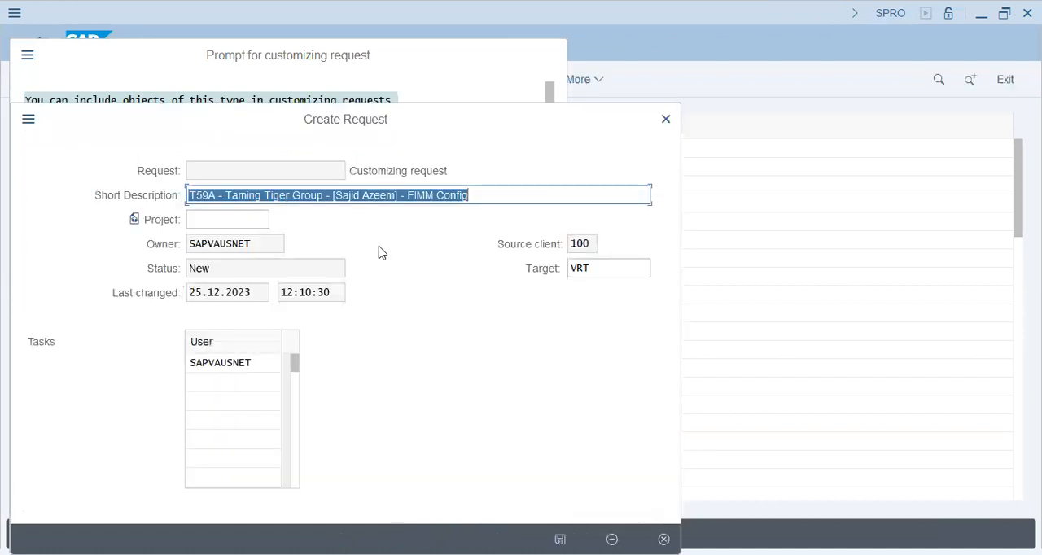
key("Return")
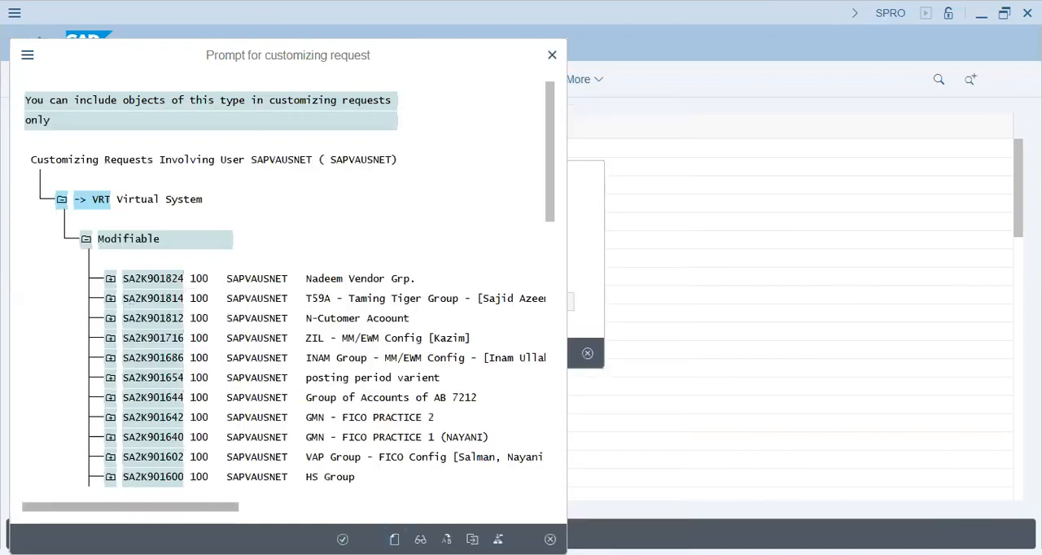
- Start a new customizing request and begin its short description with "T59X - Bulls & Bears"
key("F6")
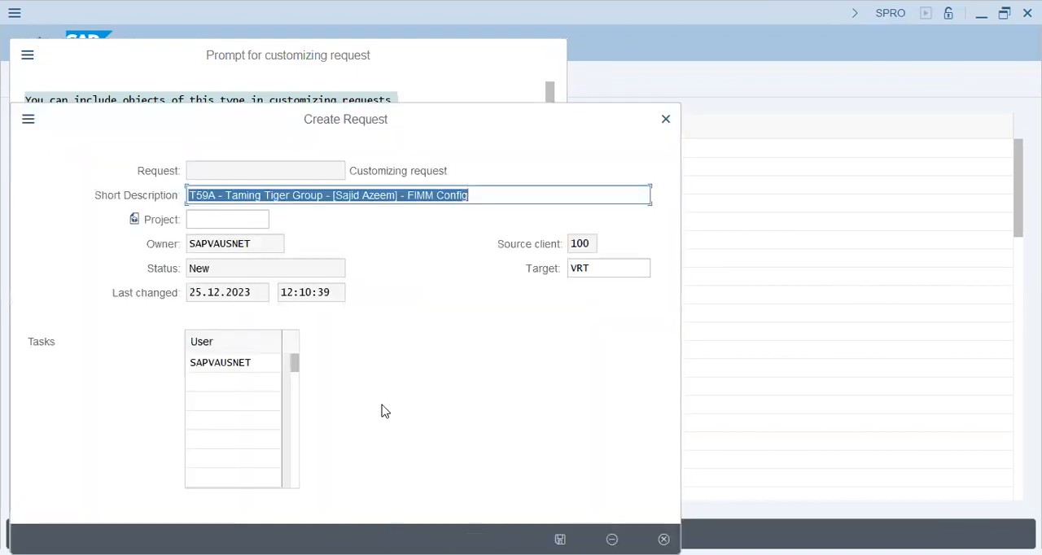
key("BackSpace")
type("T5")
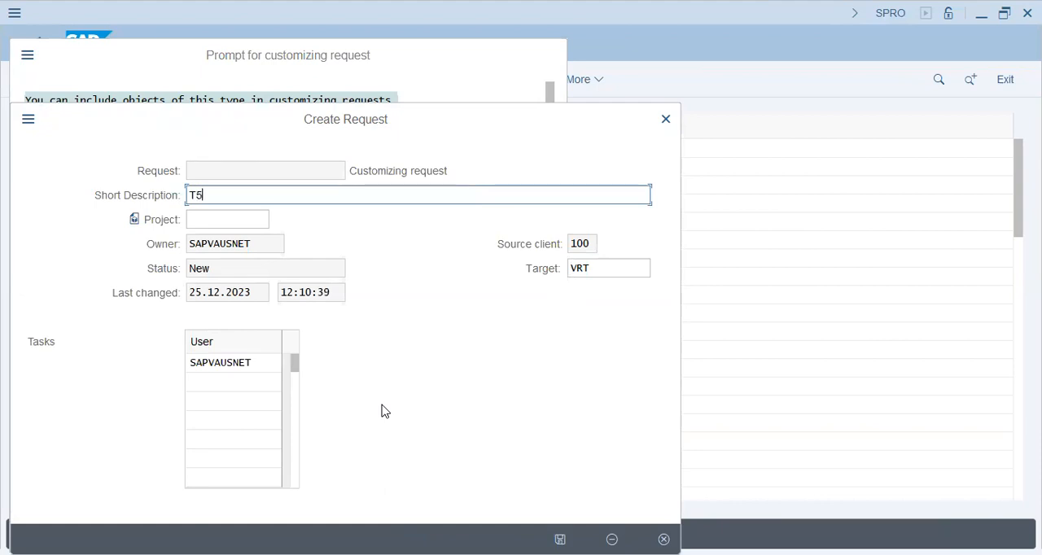
type("9X - Bulls & Bears - ")
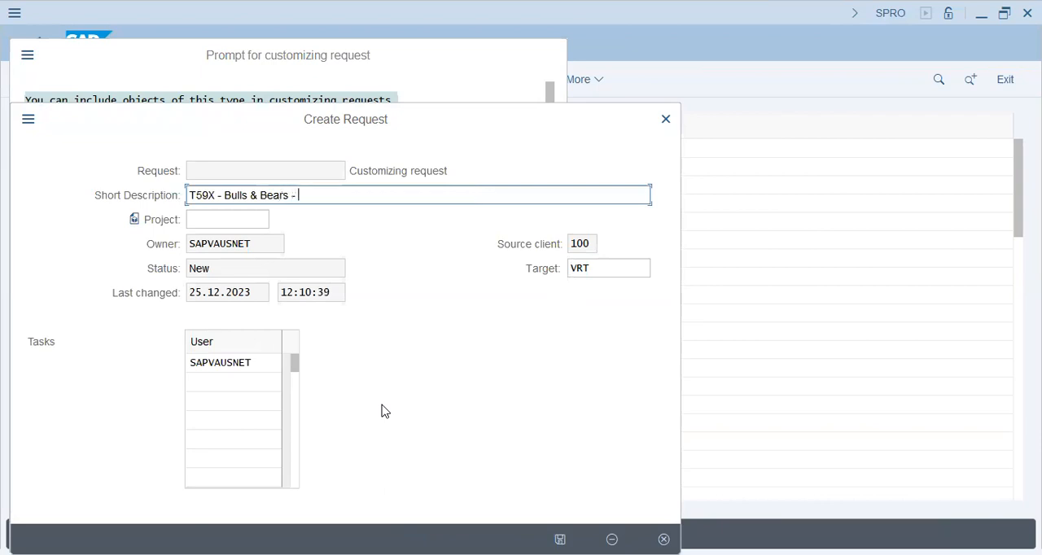
type("[Sajid, Zubair, ")
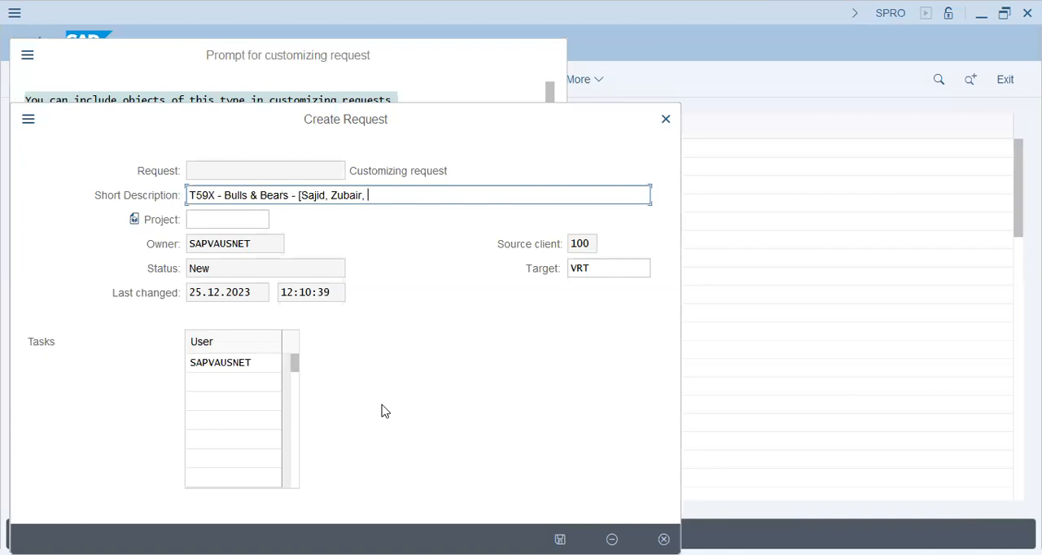
type("Jawad] - FI-MM-ABAP")
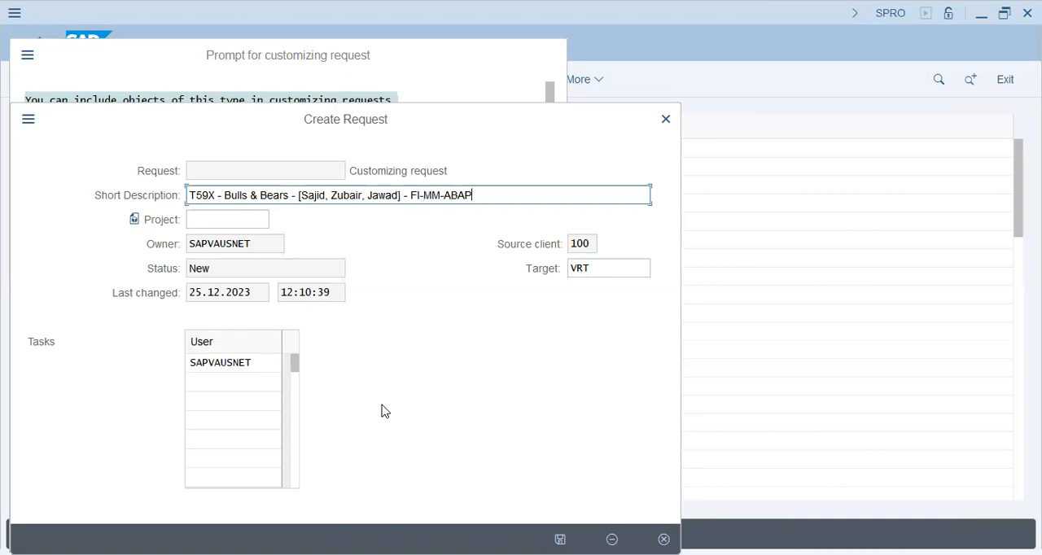
type(" C")
- Complete the short description with the team members' names in brackets and "- FI-MM-ABAP", and save the request
key("BackSpace")
key("BackSpace")
key("Return")
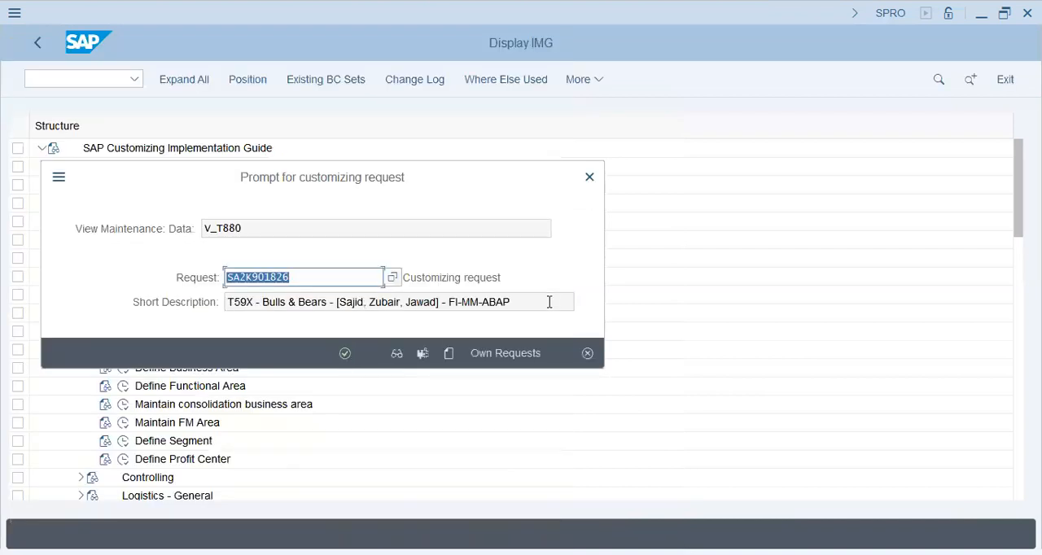
- Point out the new request's description and number, record the T59X company entry in it and return to the implementation guide
left_click_drag(550, 302, 201, 304)
left_click(513, 309)
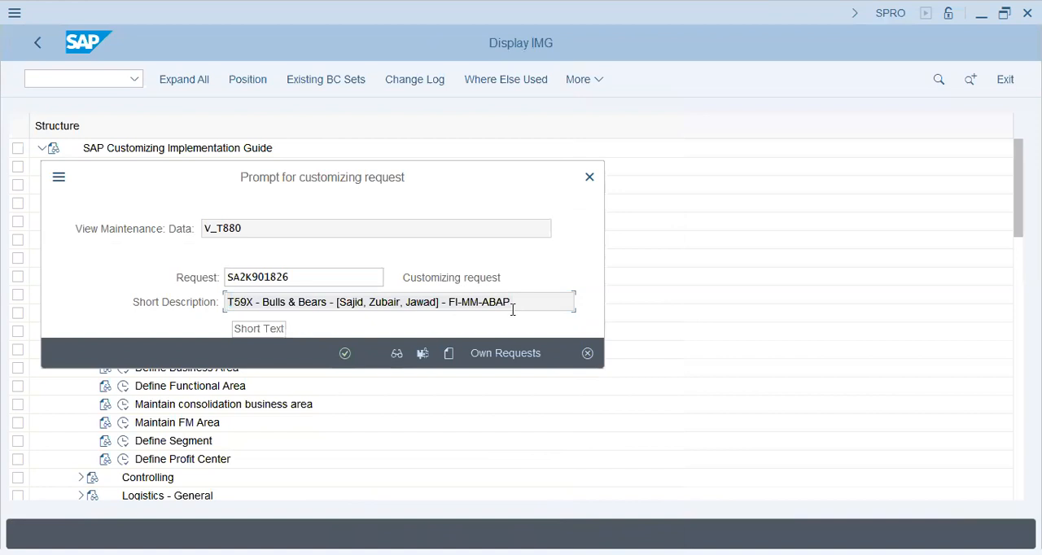
left_click_drag(533, 300, 169, 289)
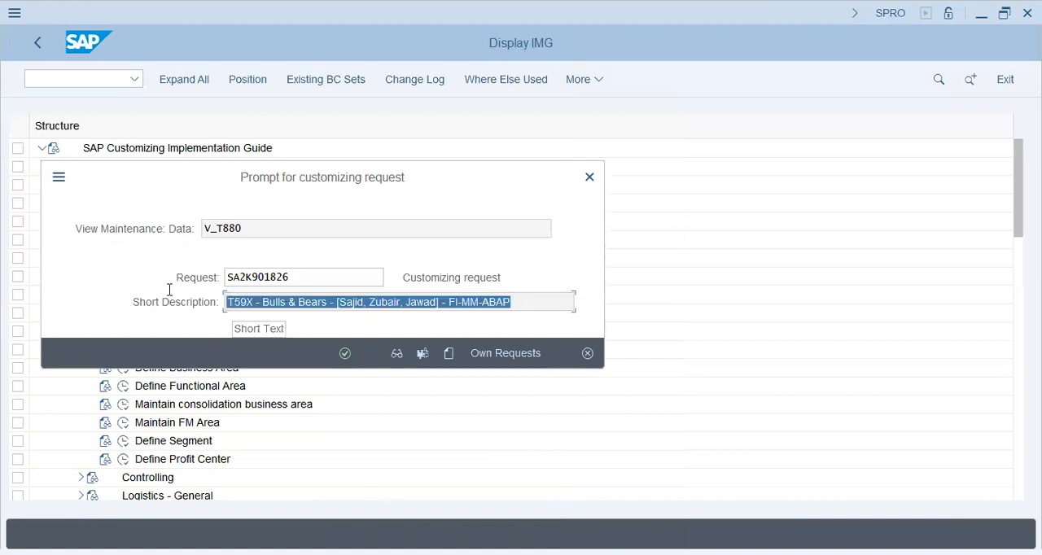
left_click_drag(328, 277, 220, 278)
left_click(330, 277)
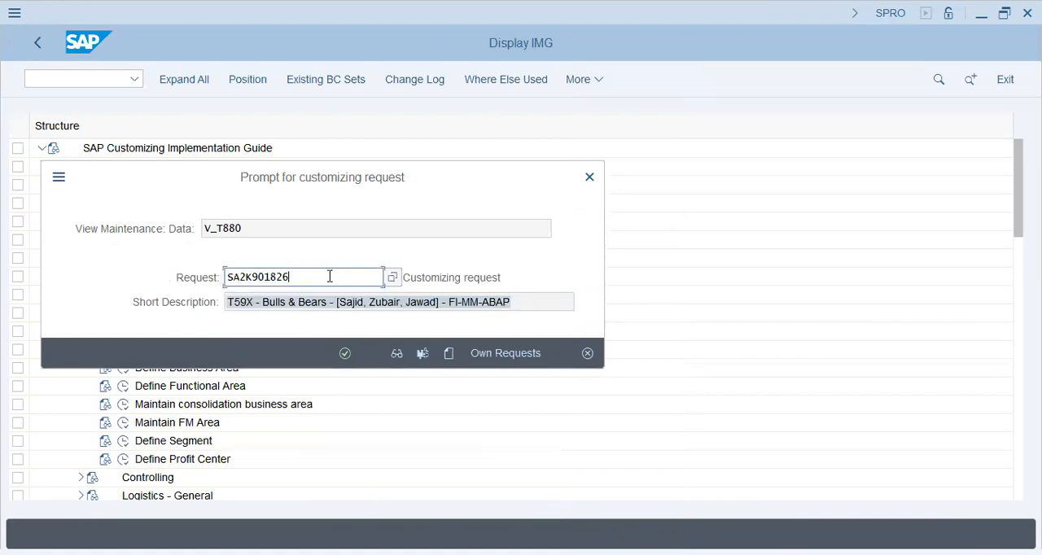
left_click(346, 353)
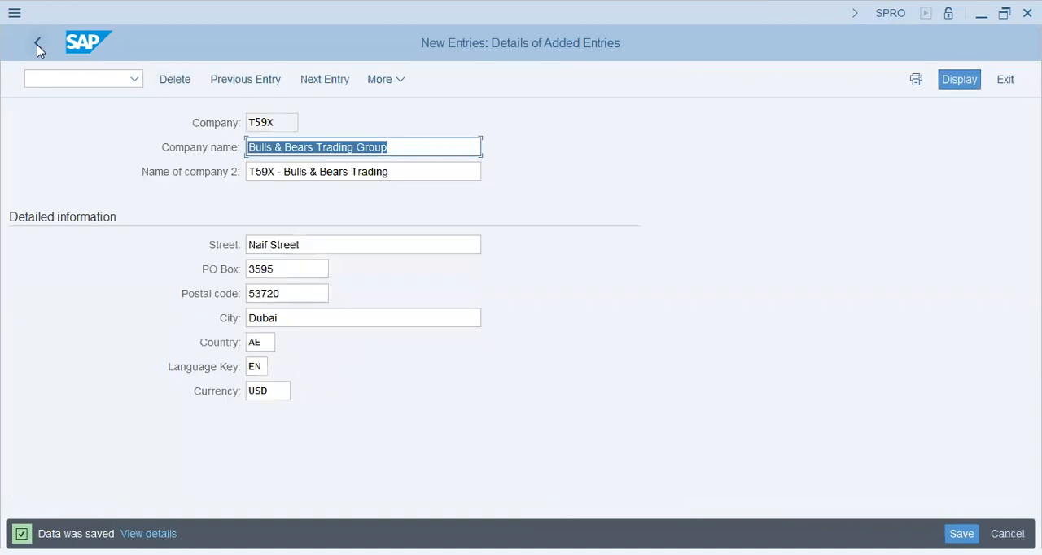
left_click(37, 44)
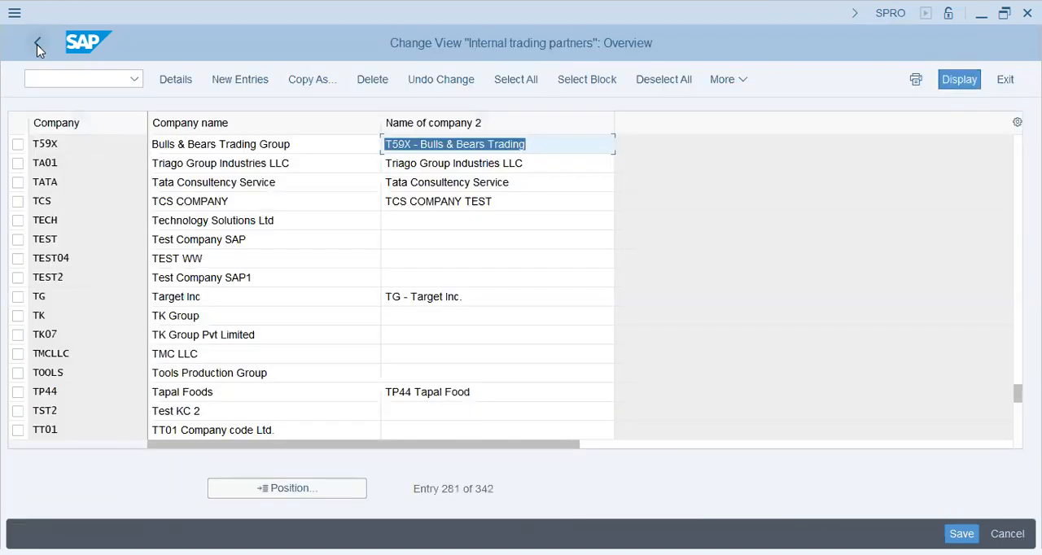
left_click(36, 44)
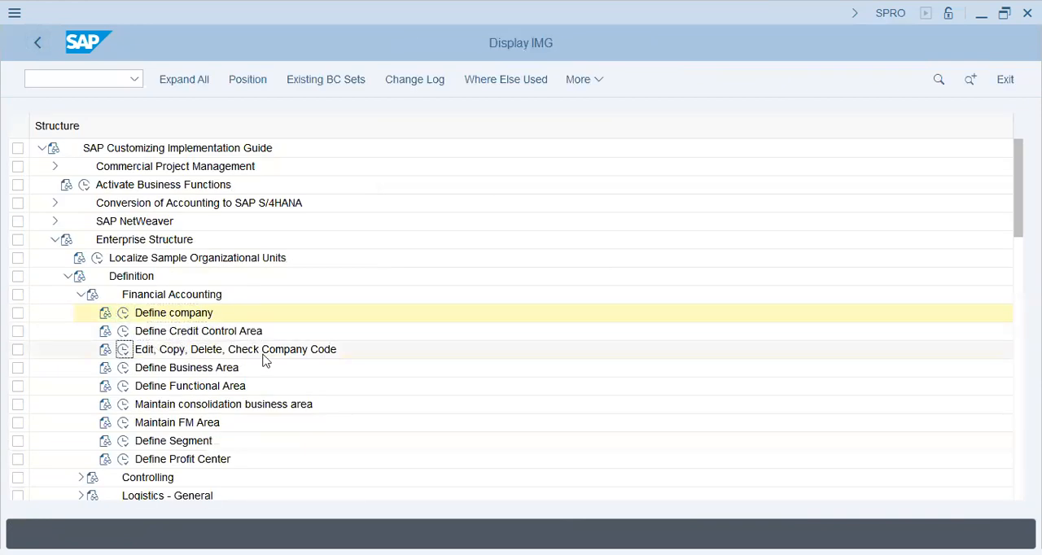
- Open the Copy, delete, check company code activity for company codes and go back to the activity selection
left_click(318, 351)
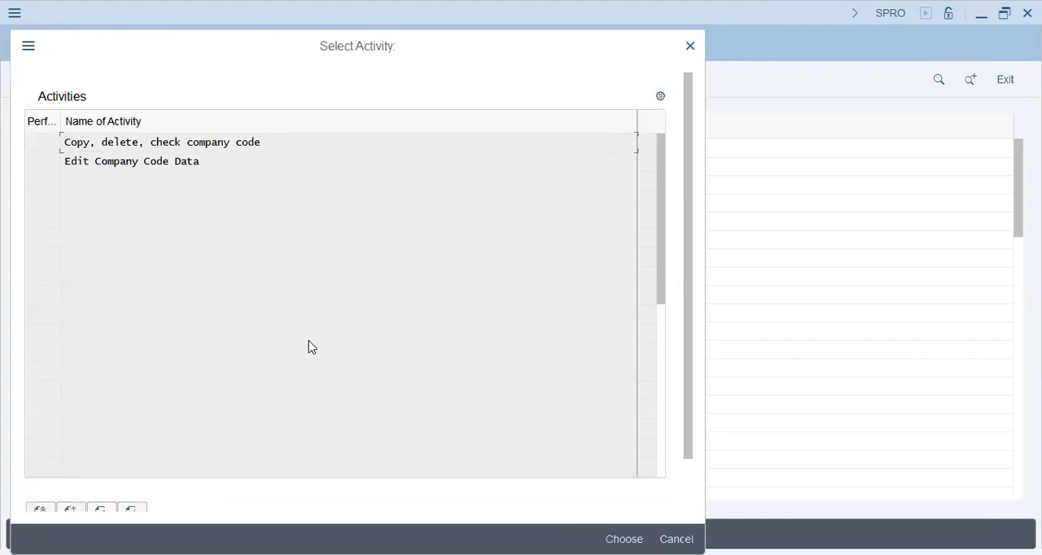
double_click(216, 140)
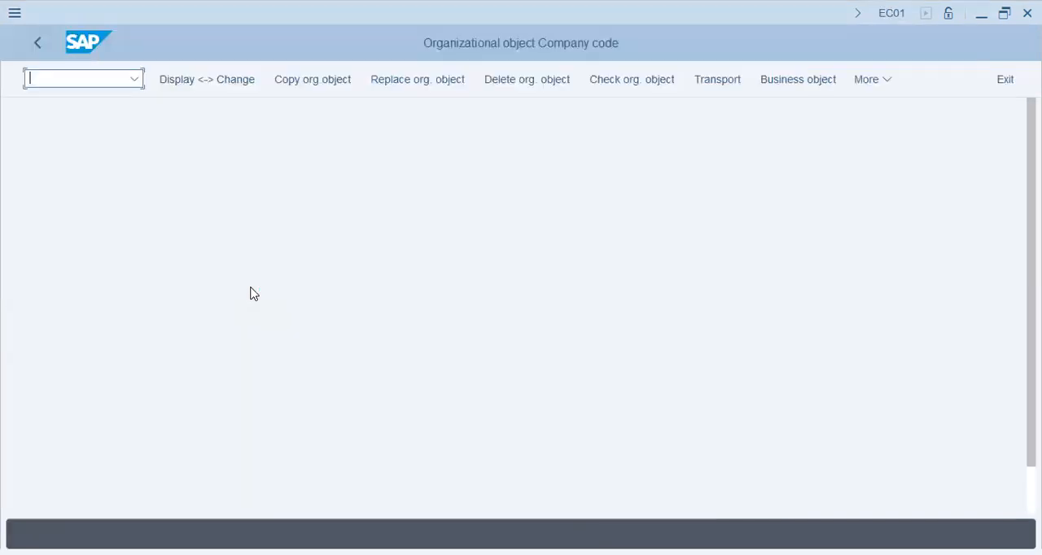
left_click(40, 42)
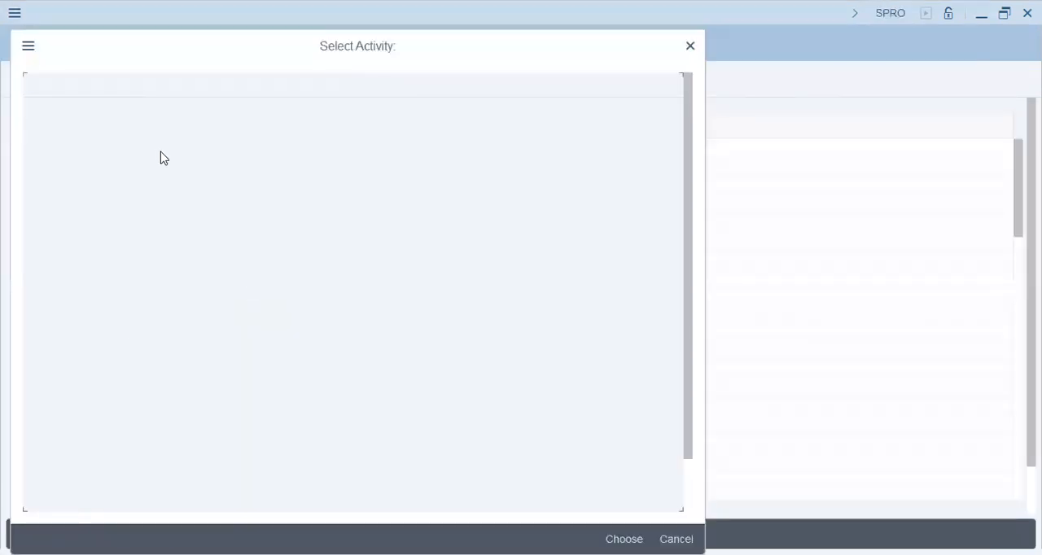
- In Edit Company Code Data, start a new entry for company code T59X named Bulls Bears Trading
double_click(147, 164)
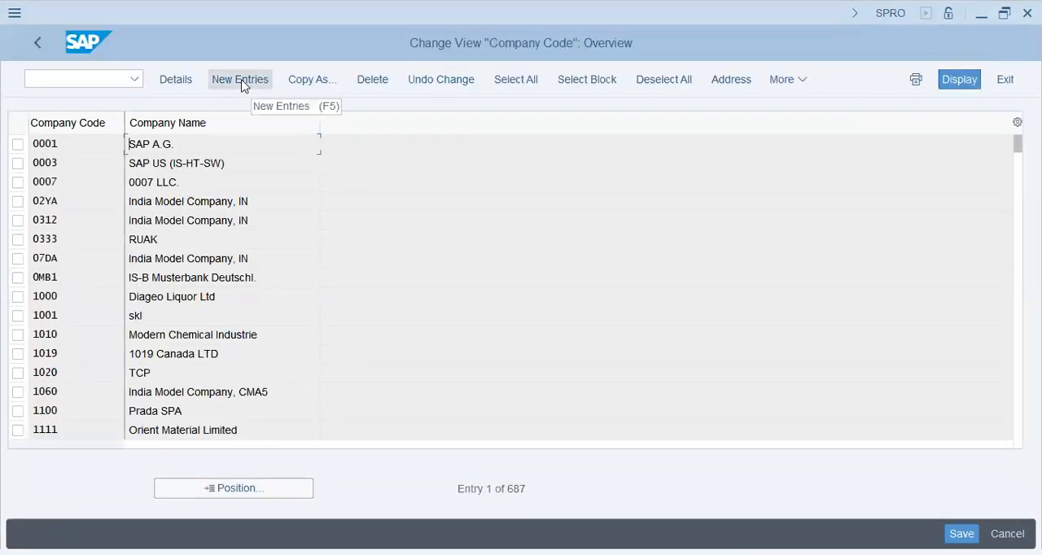
left_click(240, 81)
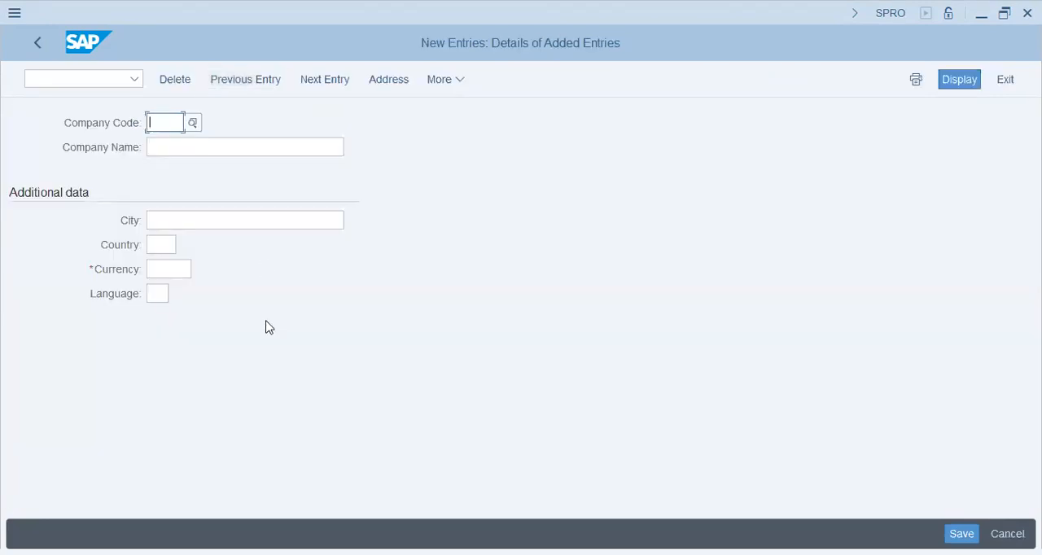
type("T59X")
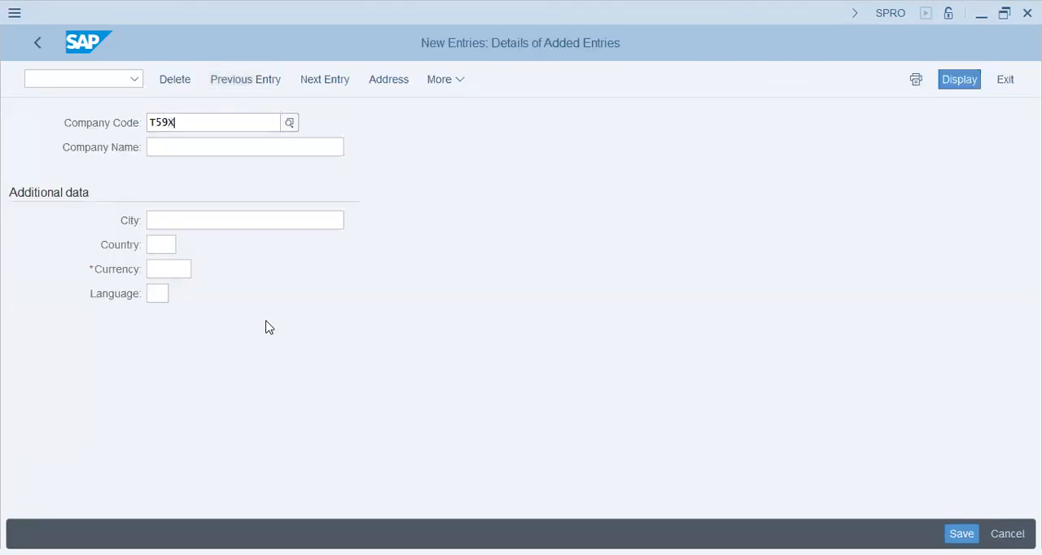
key("Tab")
type("Bull s ")
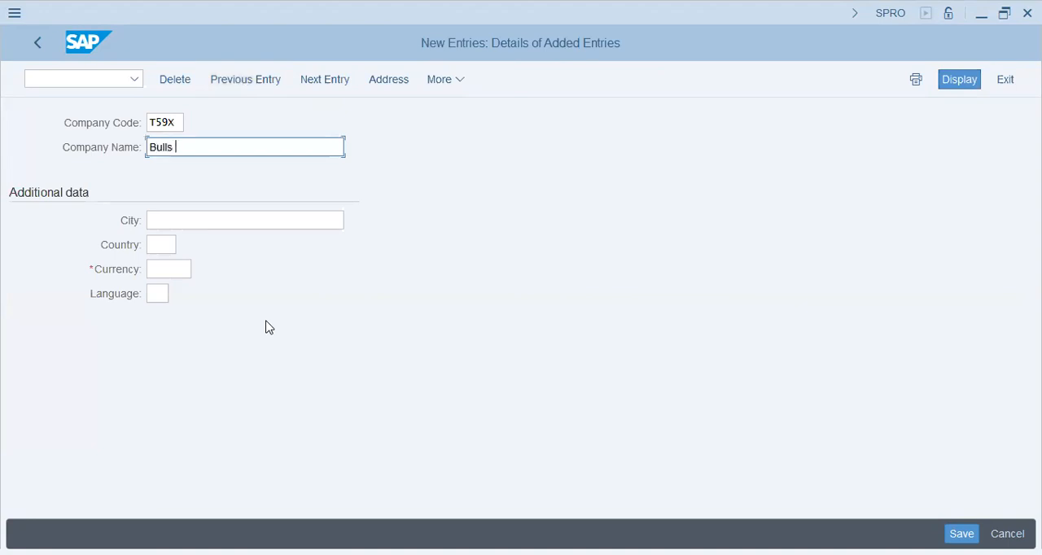
type("Bear s Trading")
- Set the company code's city to Dubai, country to AE, currency to AED and language to EN
key("Tab")
type("Dub")
key("Down")
key("Tab")
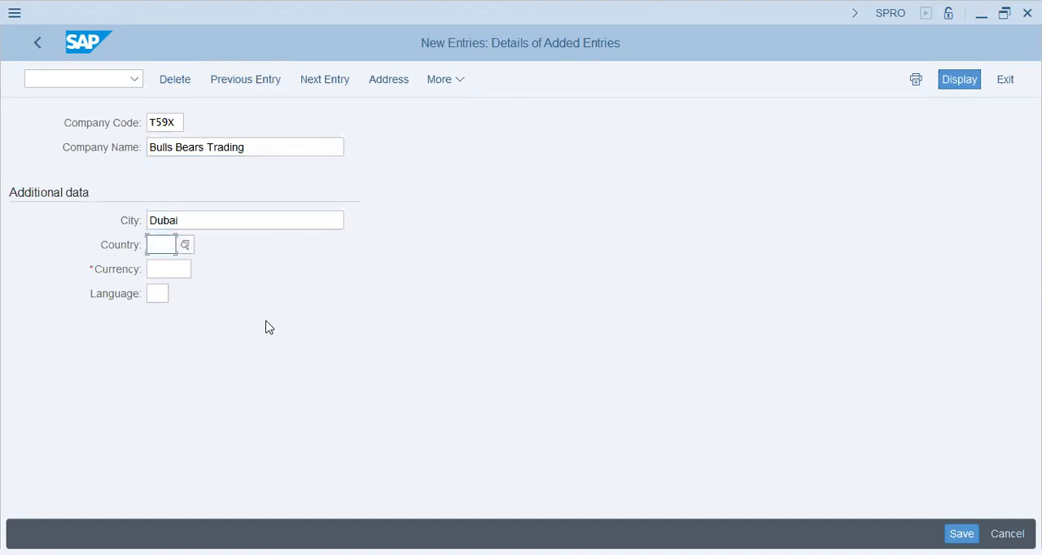
type("ae")
key("Tab")
type("aed")
key("Tab")
type("en")
key("Return")
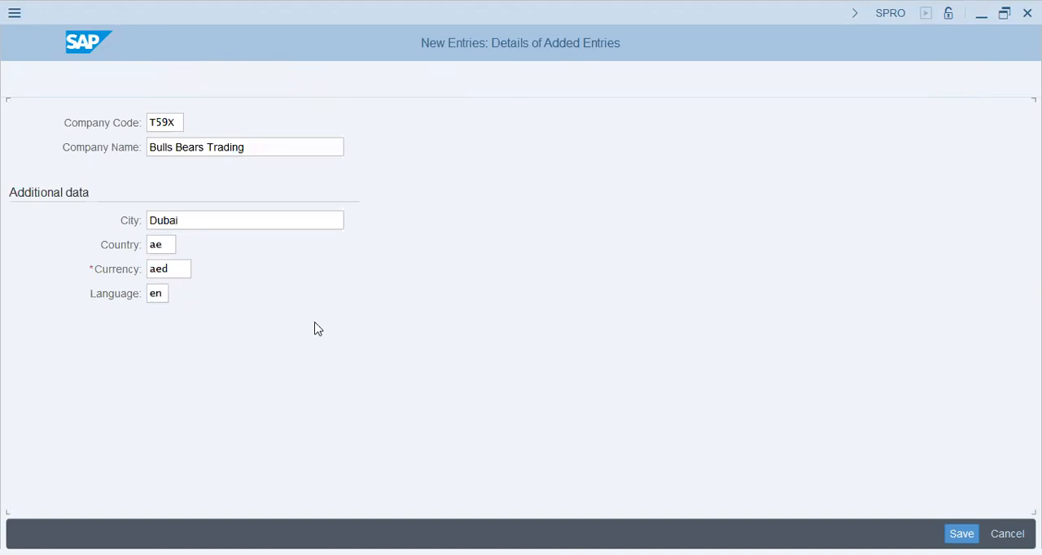
- Save company code T59X with address country AE and record it in the T59X - Bulls & Bears customizing request
key("ctrl+s")
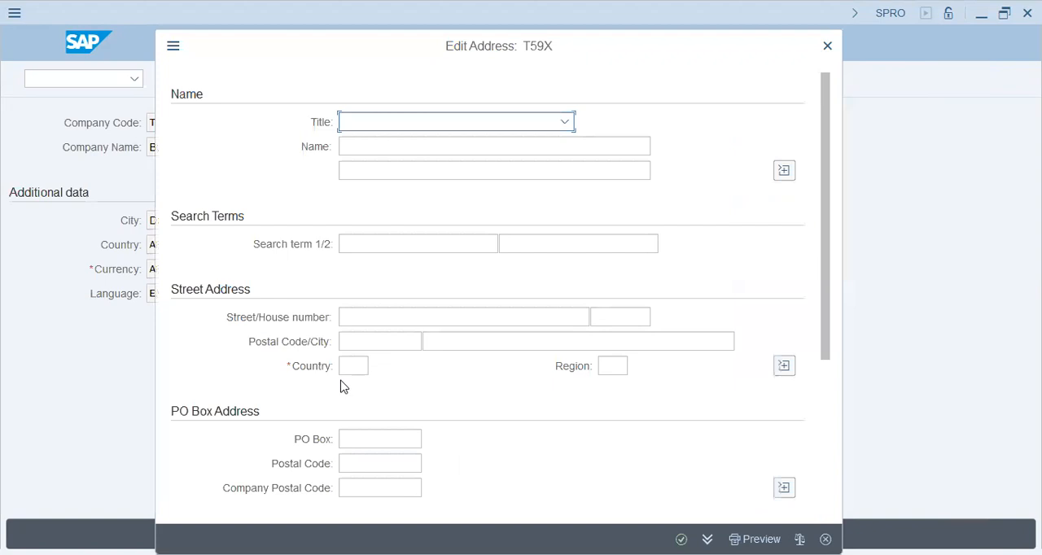
left_click(345, 366)
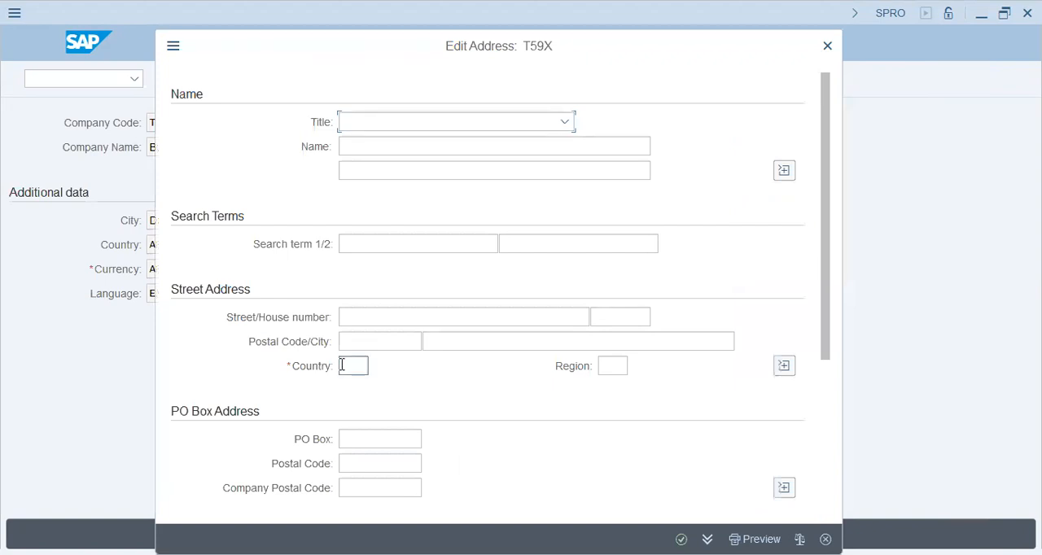
type("ae")
key("Tab")
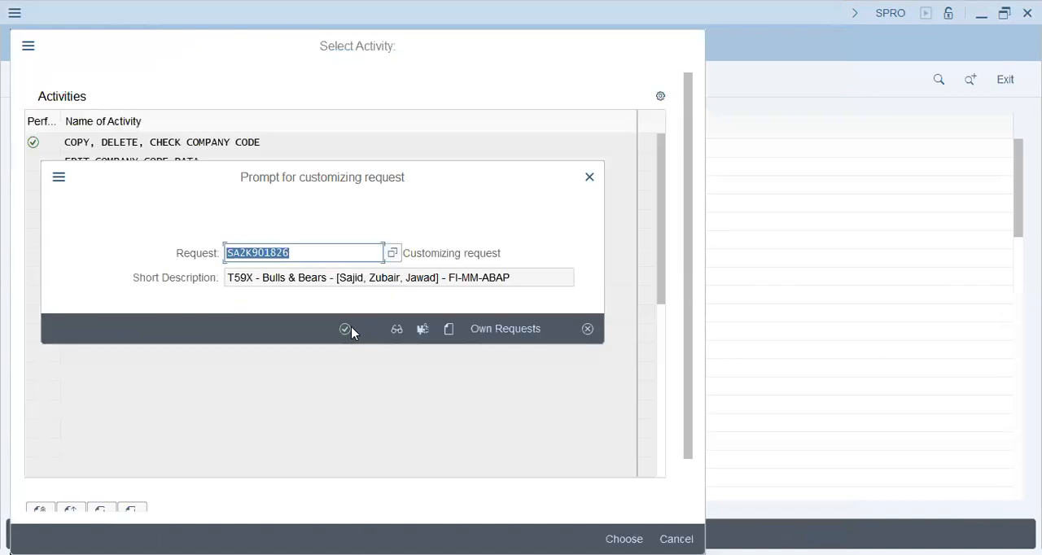
left_click(344, 329)
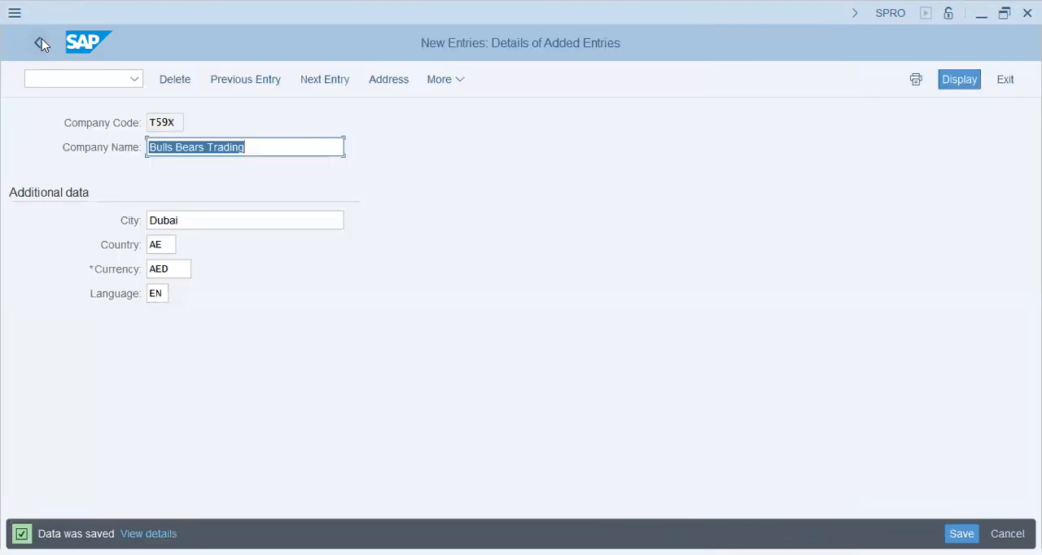
- Leave the company code data and start copying an organizational object in the Copy, delete, check company code activity
left_click(41, 40)
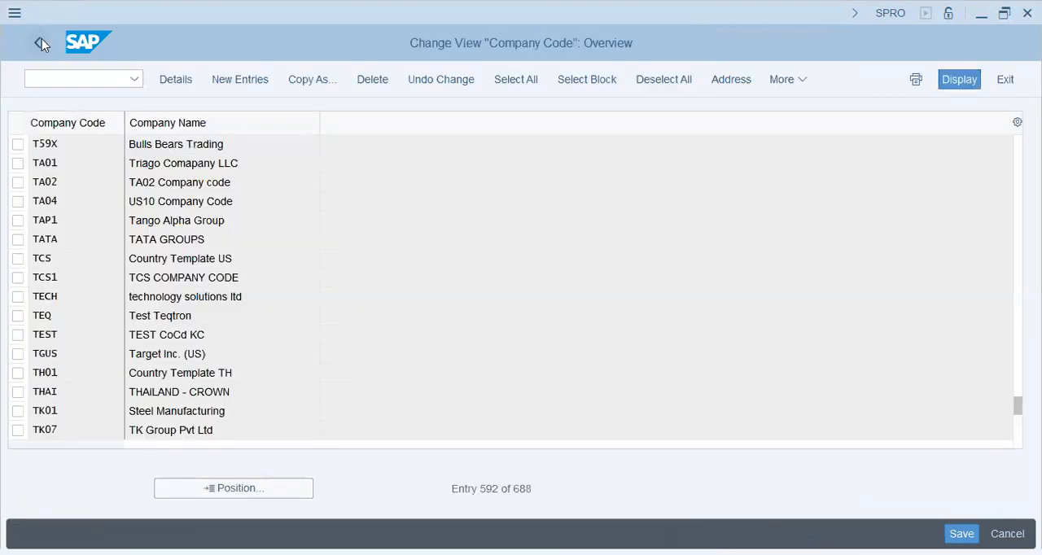
left_click(42, 40)
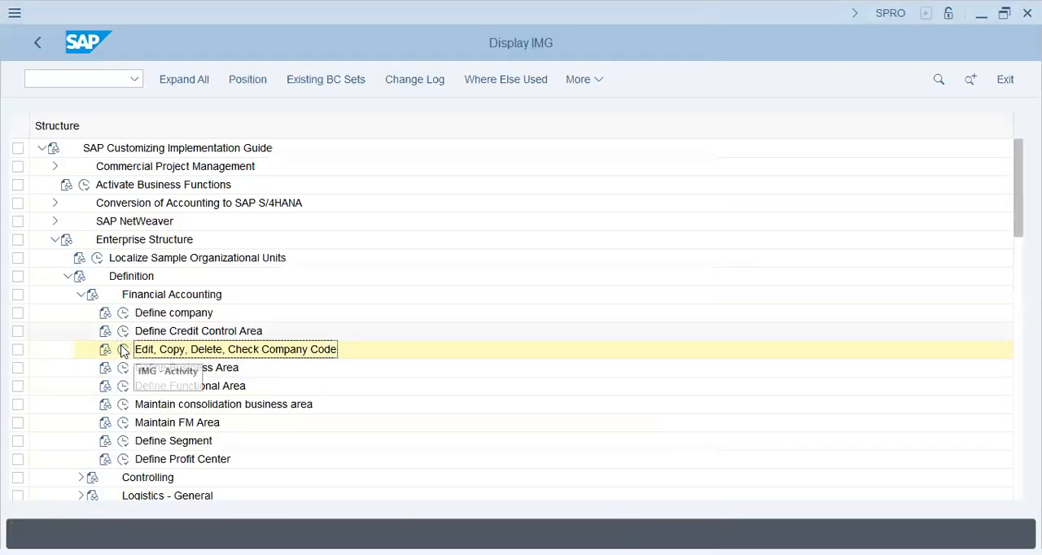
left_click(123, 350)
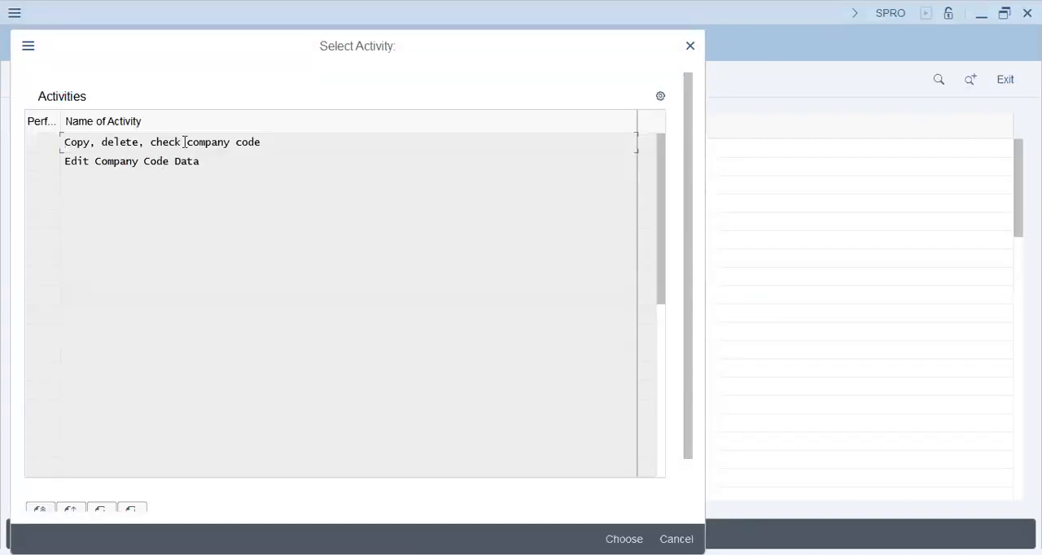
double_click(185, 142)
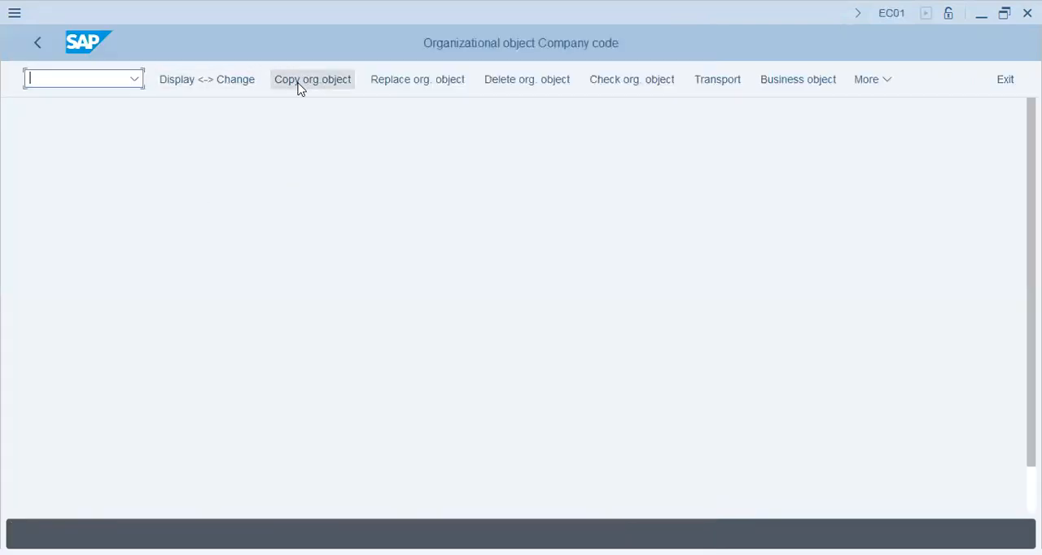
left_click(298, 84)
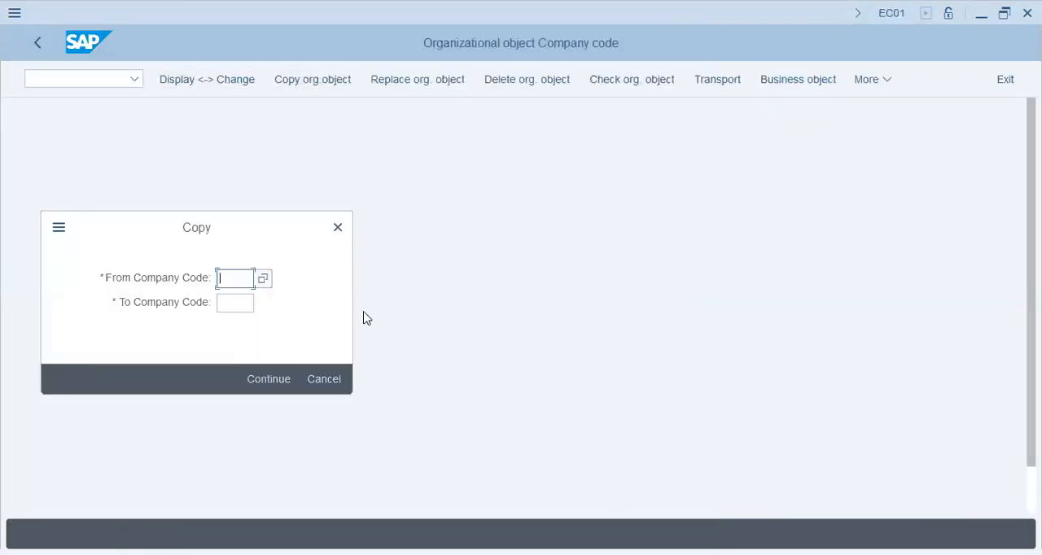
- Specify T59X as the source company code and T59S as the target, and continue the copy
type("t59x")
key("Tab")
type("t5")
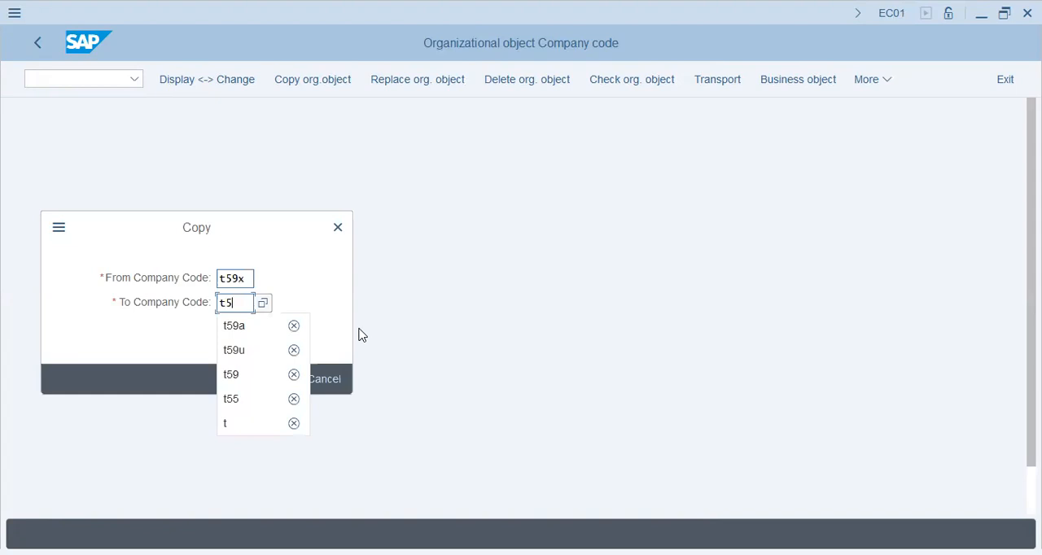
type("9r")
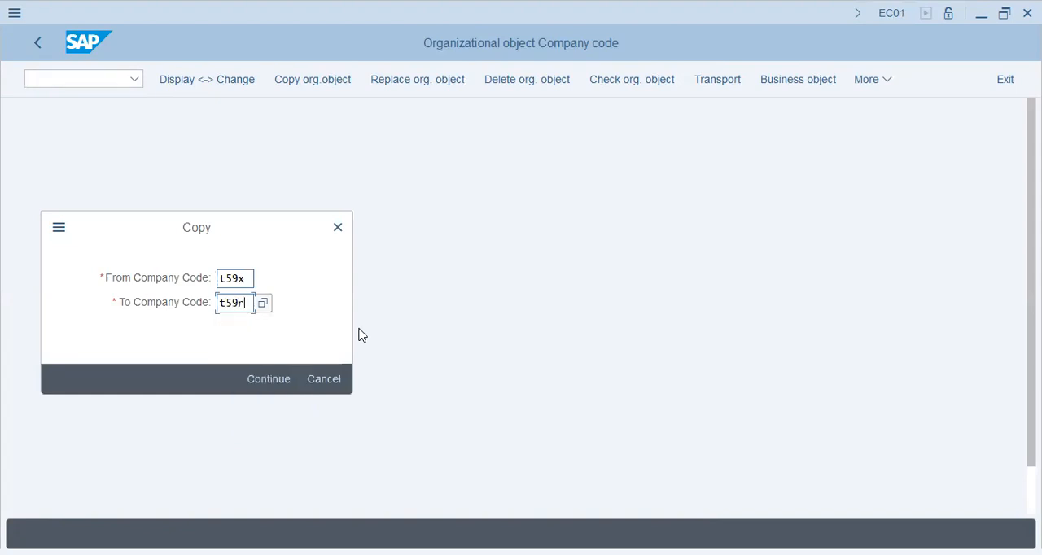
key("BackSpace")
type("s")
key("Return")
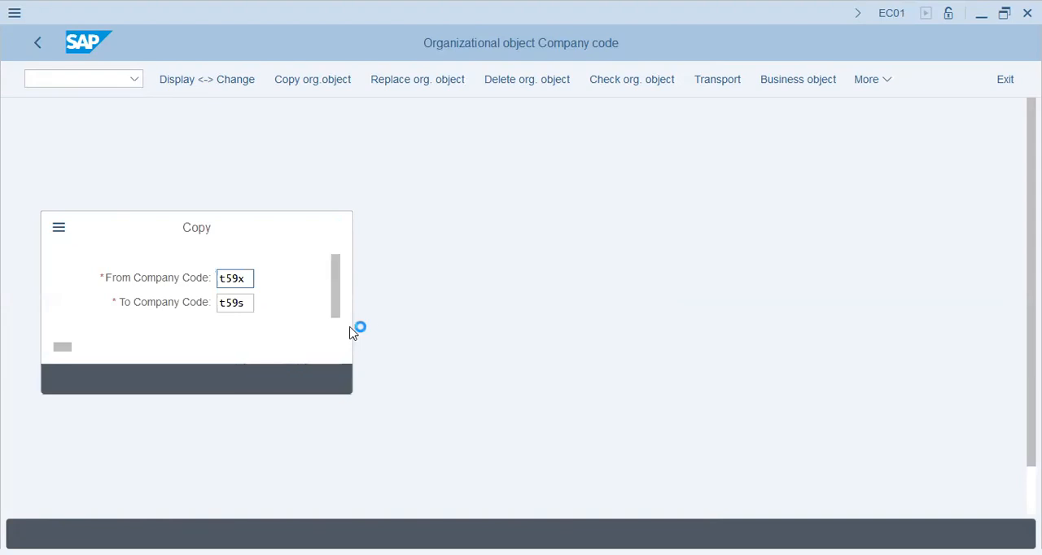
- Choose to allocate a different local currency to the target company code and set it to SAR
left_click_drag(287, 351, 556, 351)
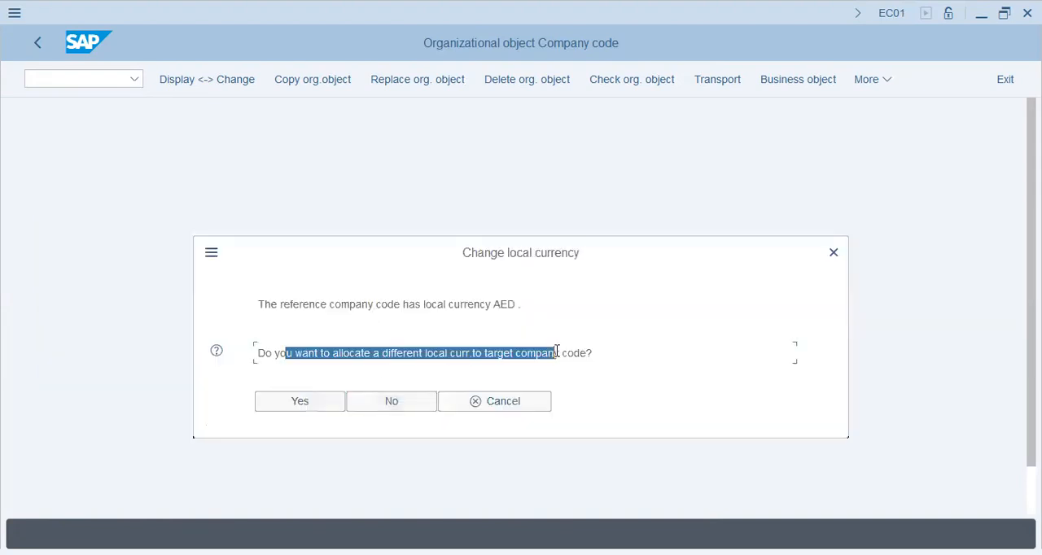
left_click(285, 402)
type("sar")
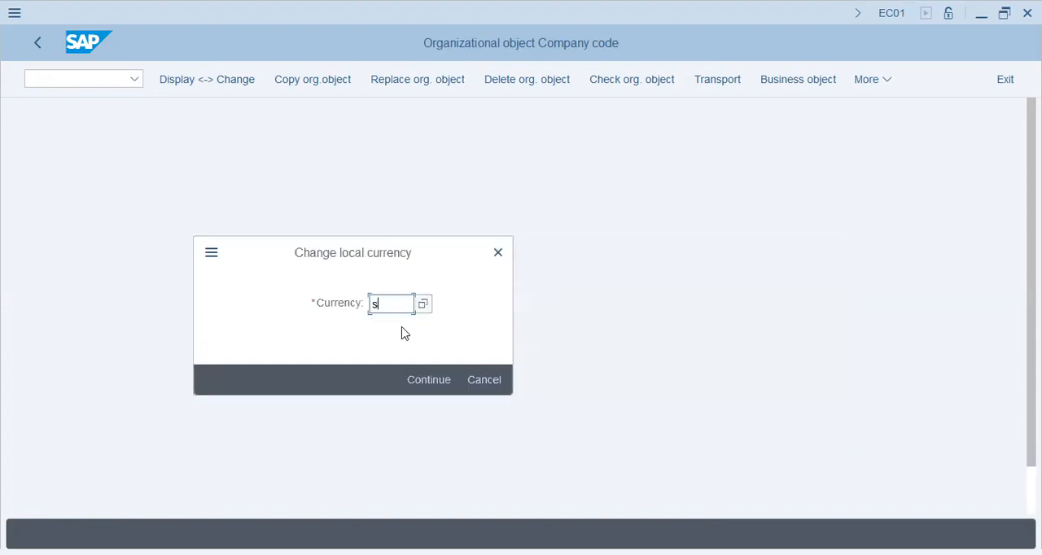
left_click(417, 380)
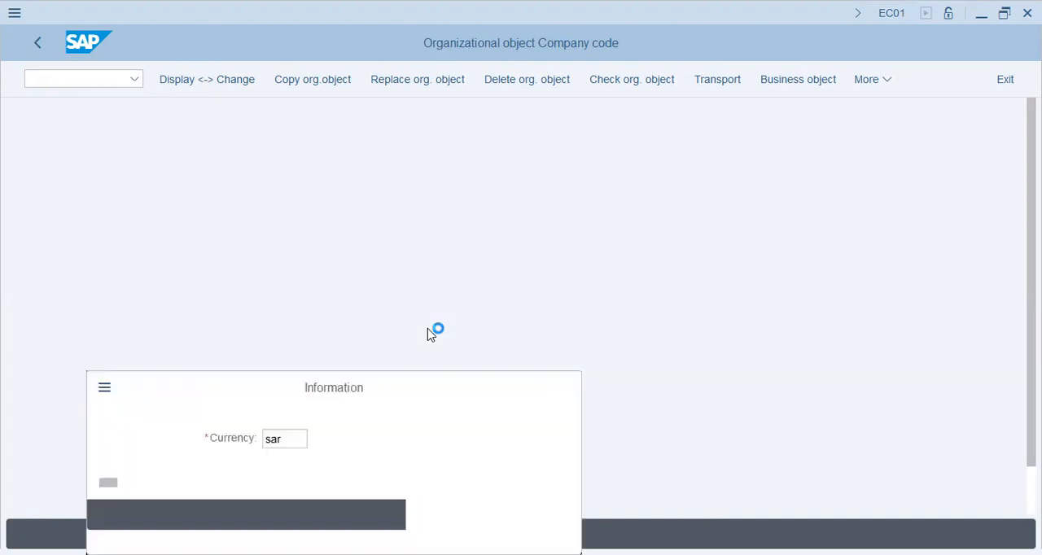
key("Return")
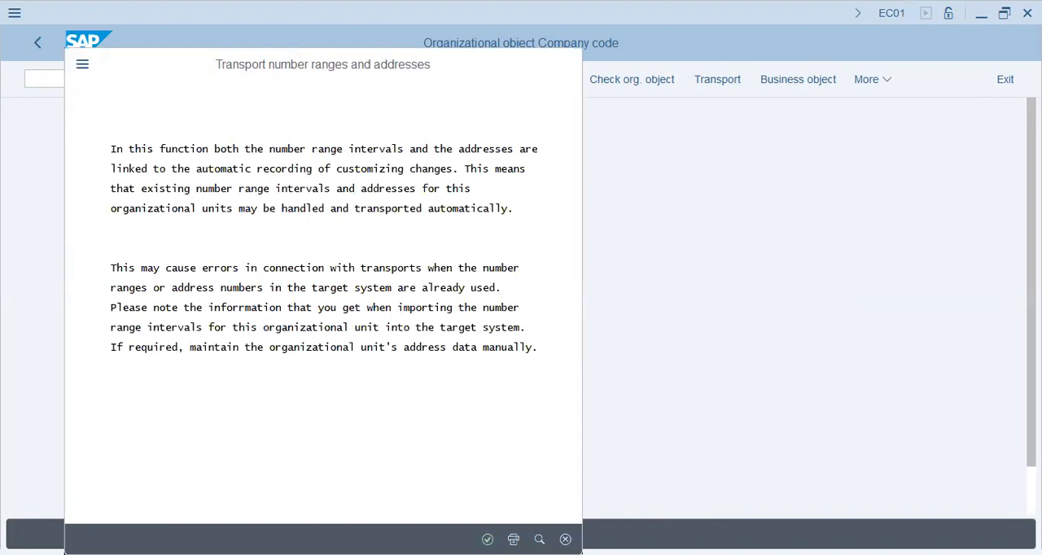
- Accept the number range and address transport, record the changes in the T59X customizing request and run the copy to T59S
key("Return")
left_click(324, 396)
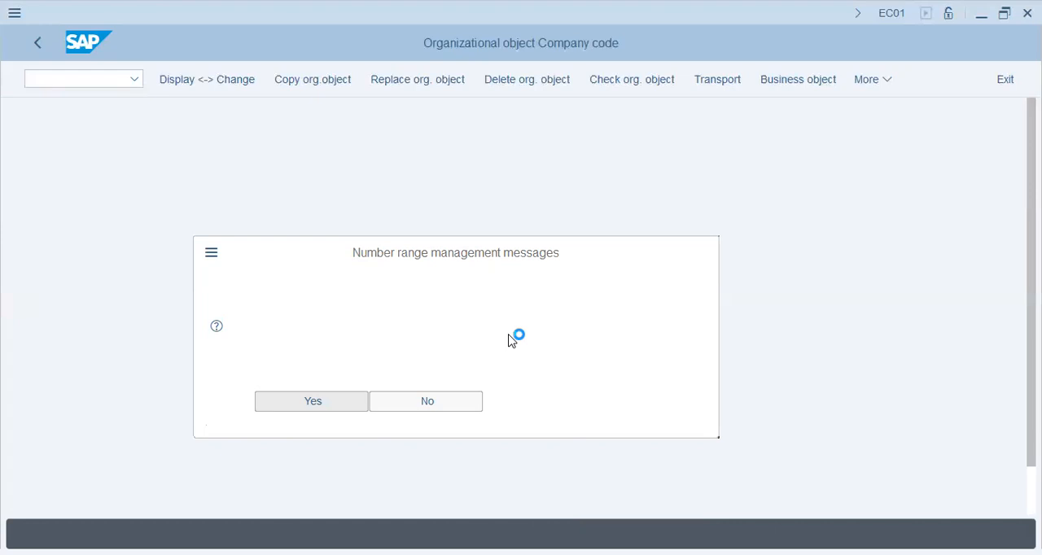
left_click(342, 328)
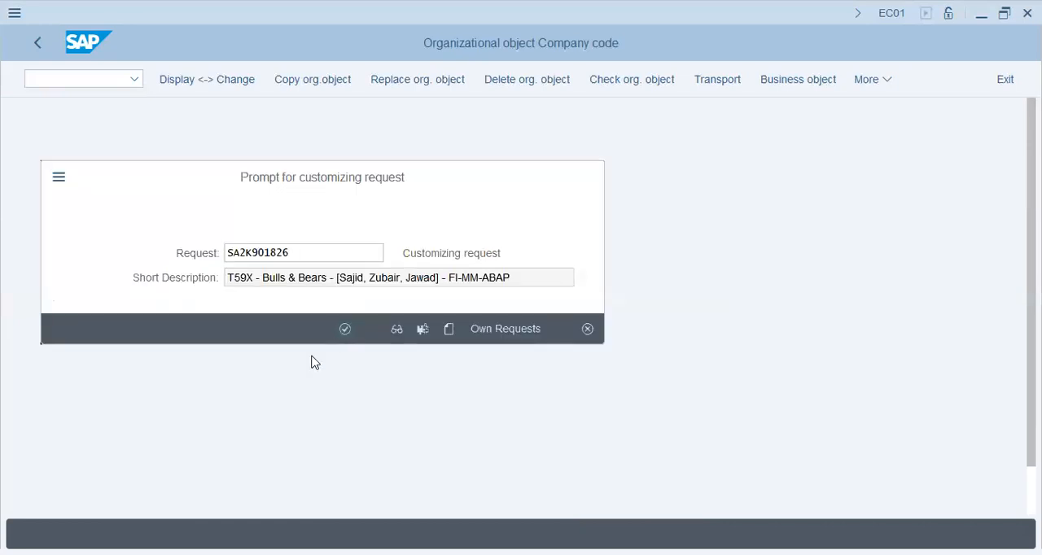
left_click(190, 407)
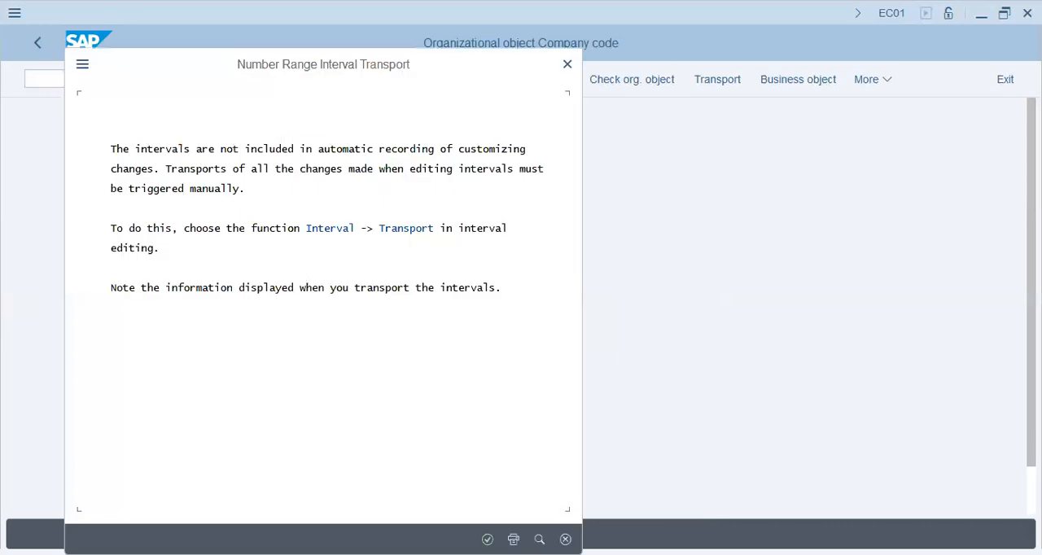
- Acknowledge the number range transport notices, point out the copy result message and close it
left_click(487, 539)
key("Return")
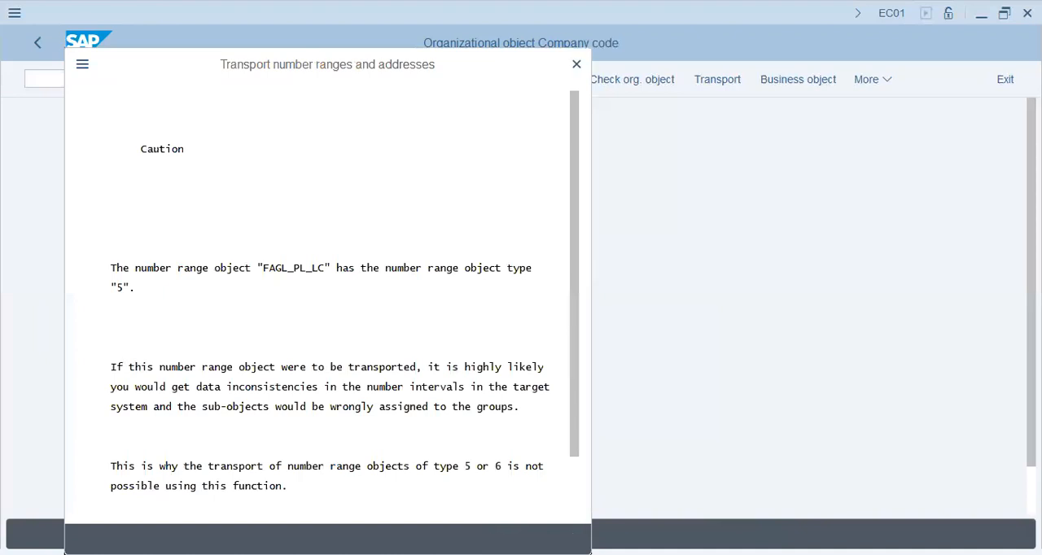
key("Return")
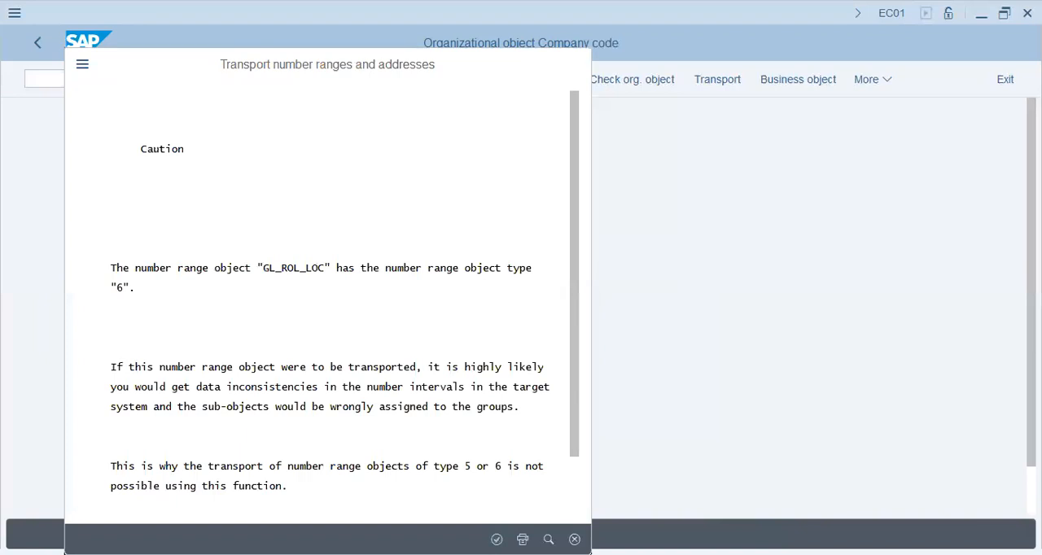
key("Return")
key("Return")
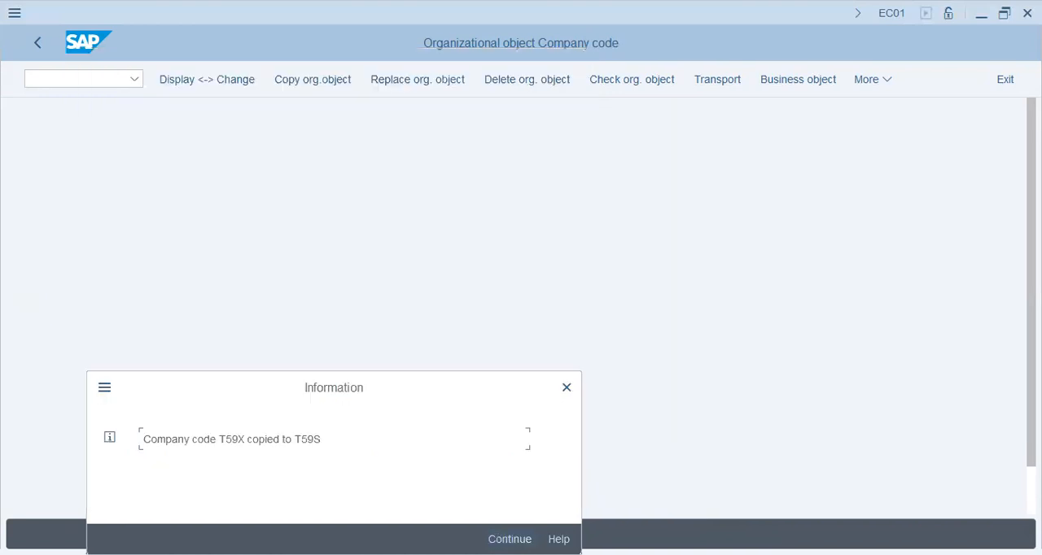
left_click_drag(179, 440, 334, 436)
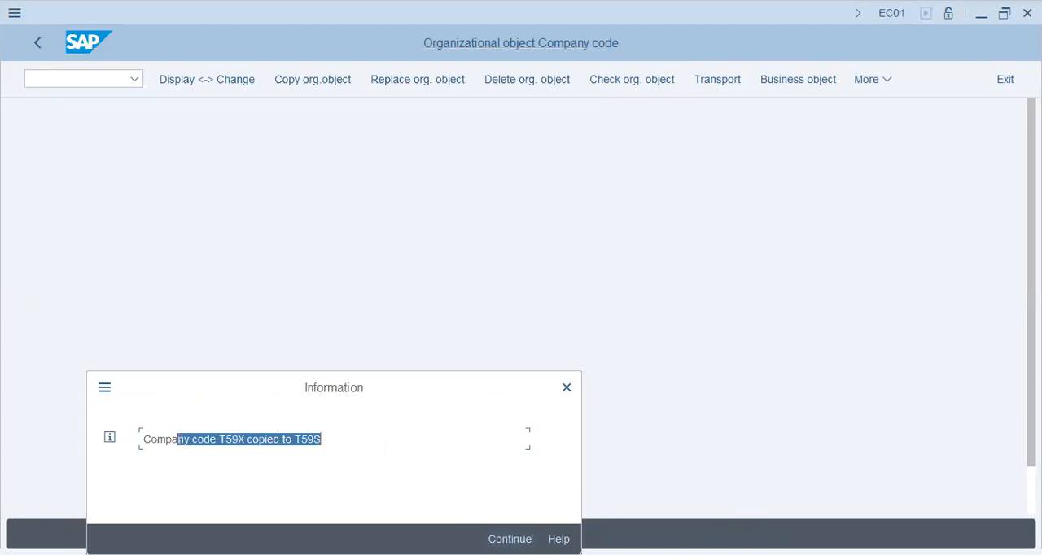
key("Return")
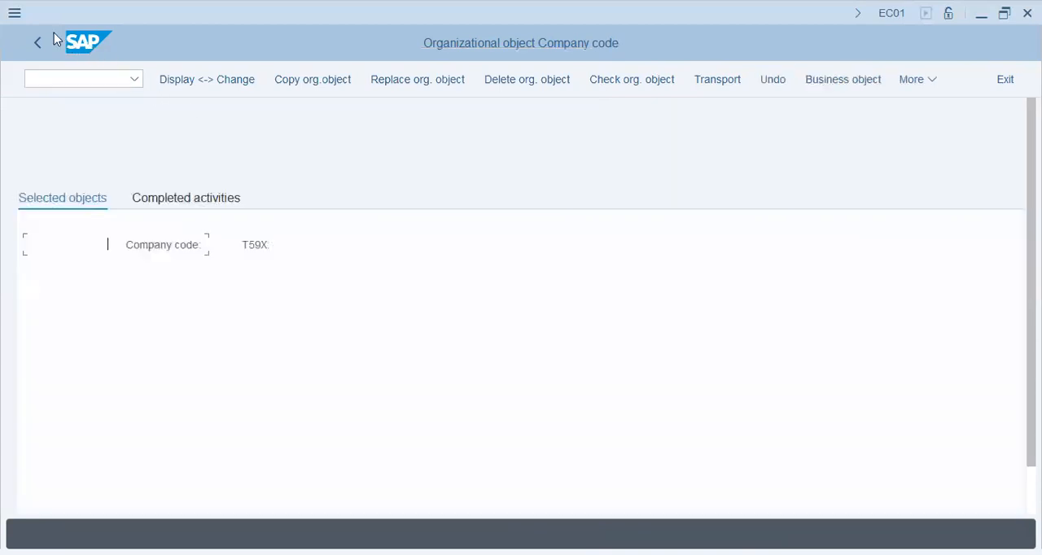
- Return to Edit Company Code Data, position the list at company code T59S and open its details
left_click(39, 48)
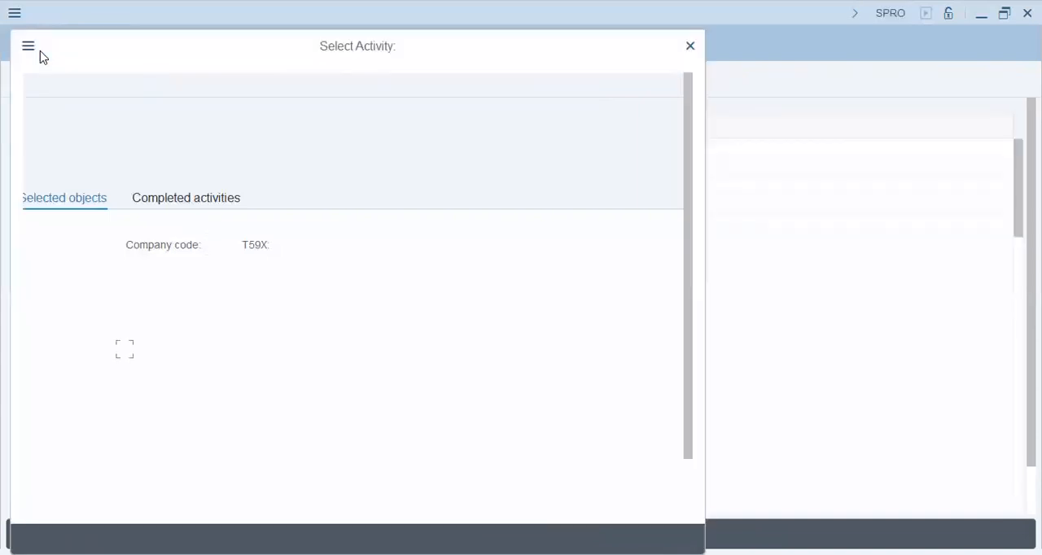
left_click(688, 48)
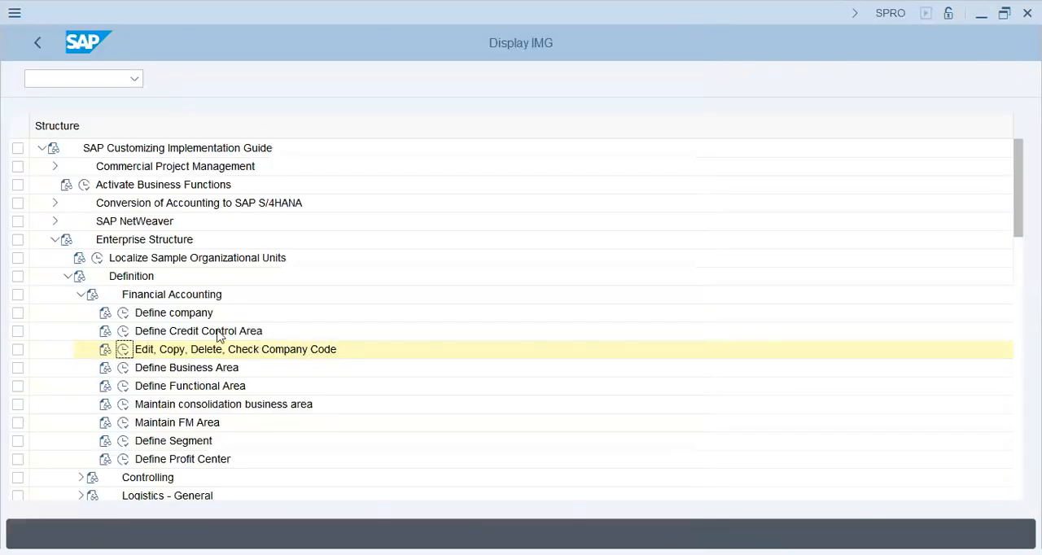
left_click(123, 351)
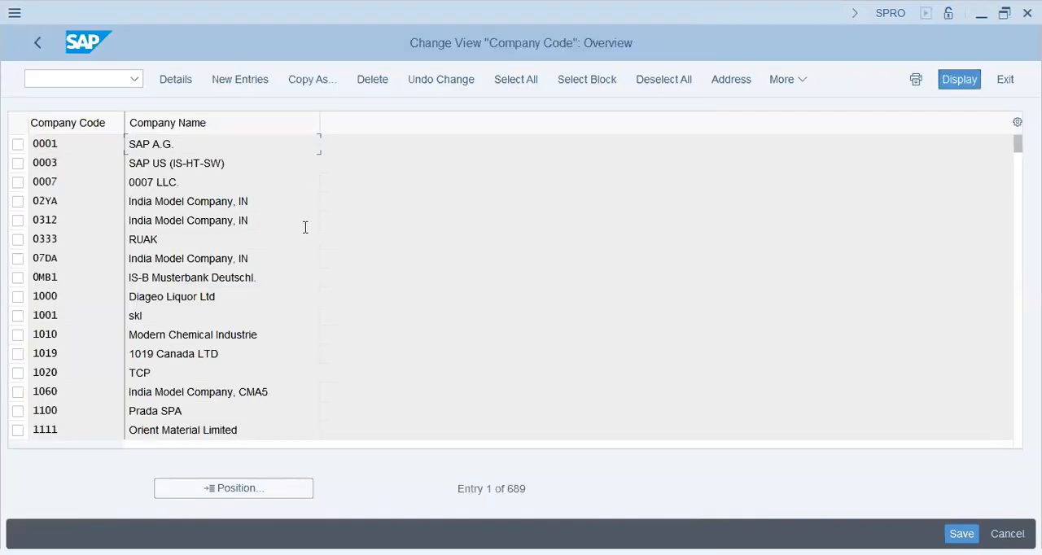
left_click(227, 488)
type("t59s")
key("Return")
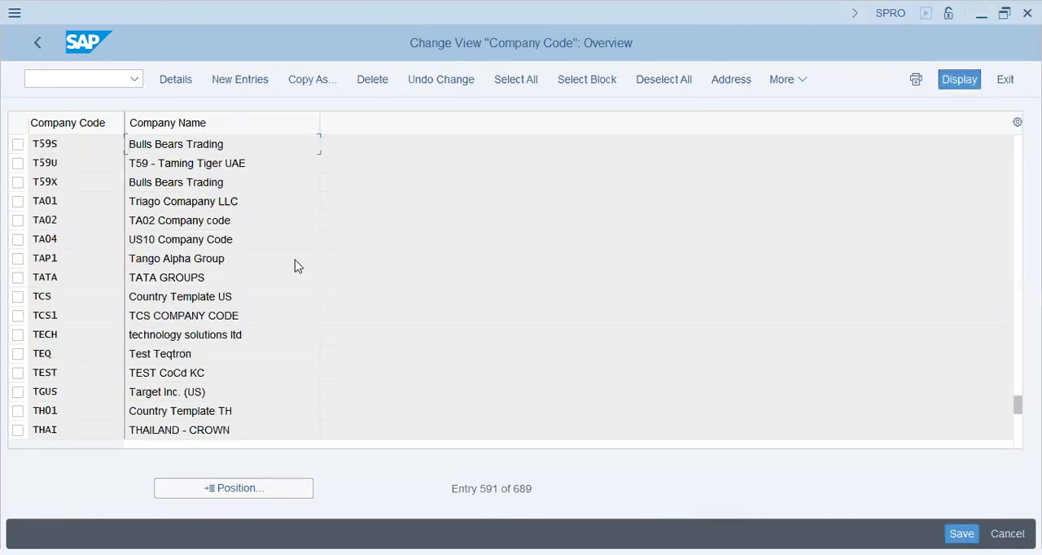
key("F2")
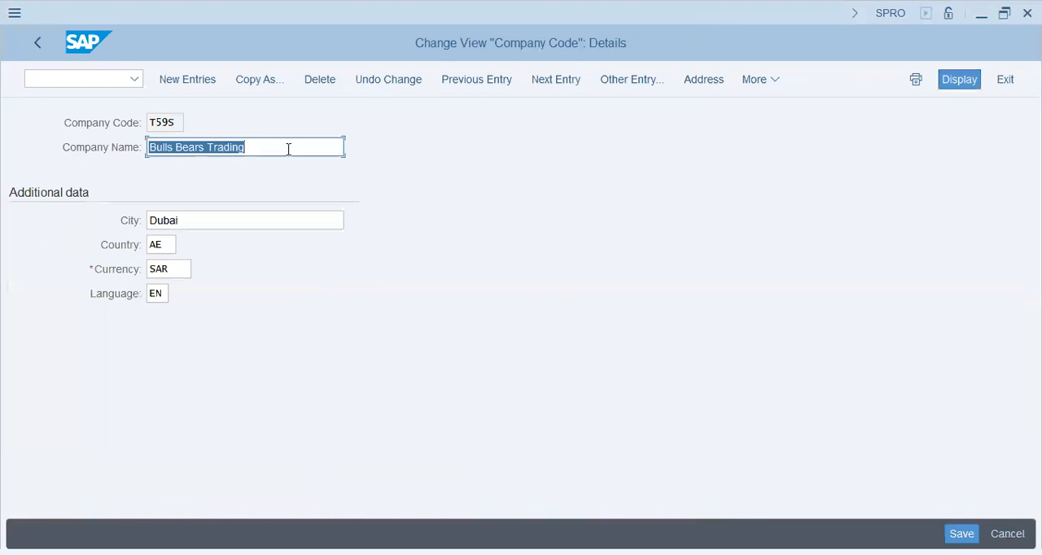
- Replace the company name of company code T59S with Blue Diamond Trading KSA
left_click(288, 149)
key("BackSpace")
key("BackSpace")
key("BackSpace")
key("BackSpace")
key("BackSpace")
key("BackSpace")
key("BackSpace")
key("BackSpace")
key("BackSpace")
key("BackSpace")
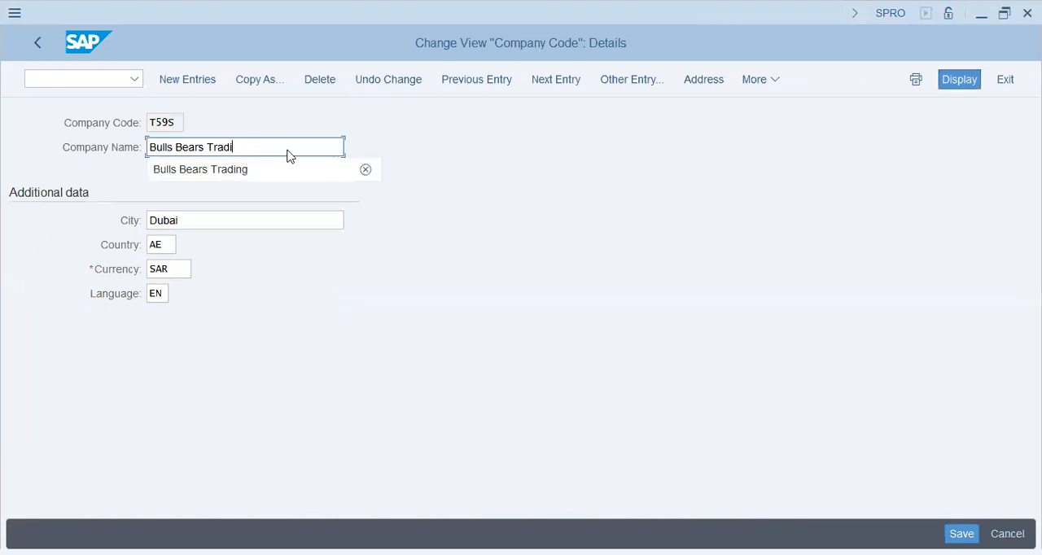
key("BackSpace")
key("BackSpace")
key("BackSpace")
key("BackSpace")
key("BackSpace")
key("BackSpace")
key("BackSpace")
key("BackSpace")
key("BackSpace")
type("Blue Diamons")
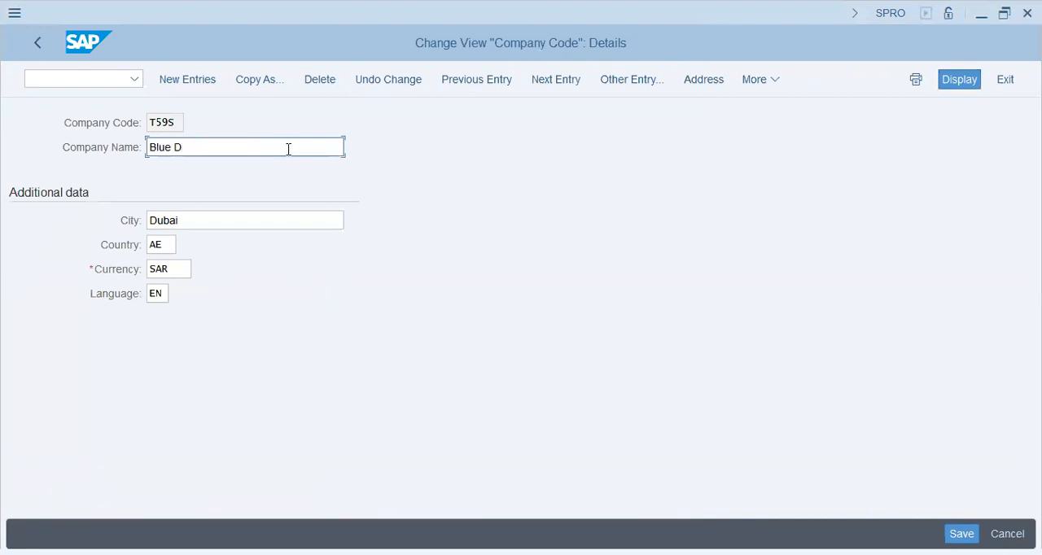
key("BackSpace")
type("ds ")
type("Trading (KS")
type("A)")
key("BackSpace")
key("BackSpace")
key("BackSpace")
key("BackSpace")
key("BackSpace")
type("KSA")
- Set the city of company code T59S to Riyadh
key("Tab")
type("Riya")
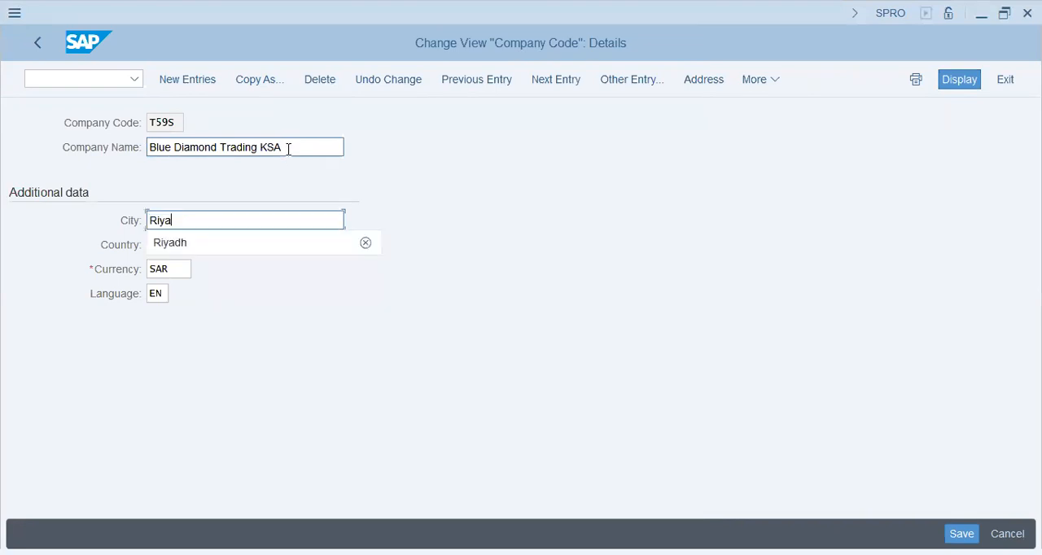
type("dh")
key("Tab")
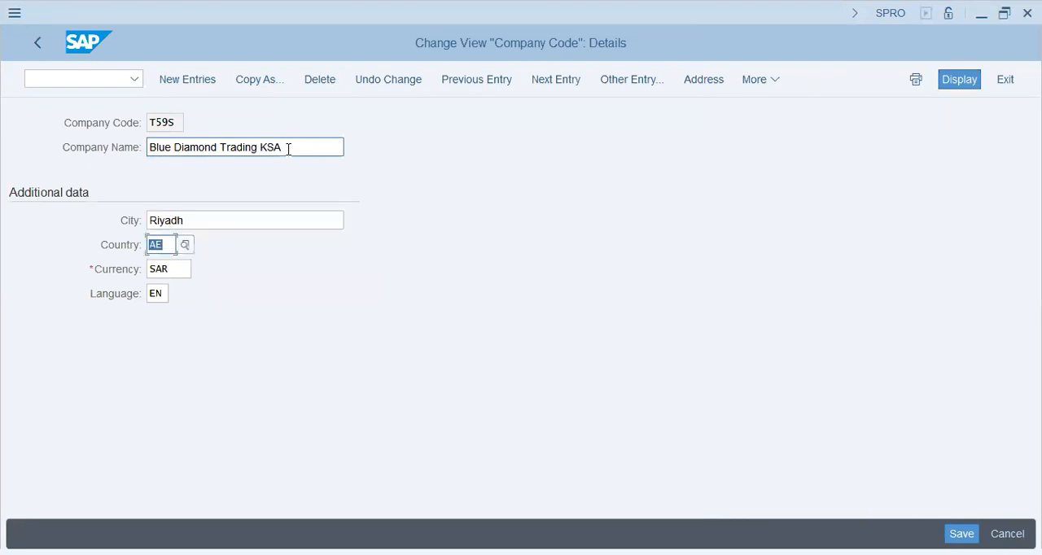
- Search the country list for saudi, set the country to SA, save the company code and return to the implementation guide
left_click(185, 246)
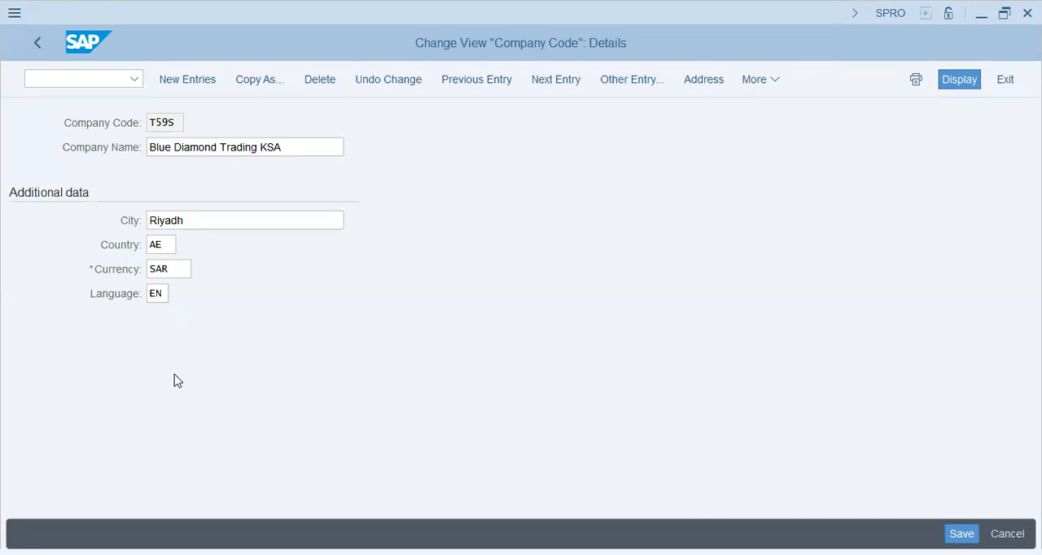
key("F4")
key("ctrl+f")
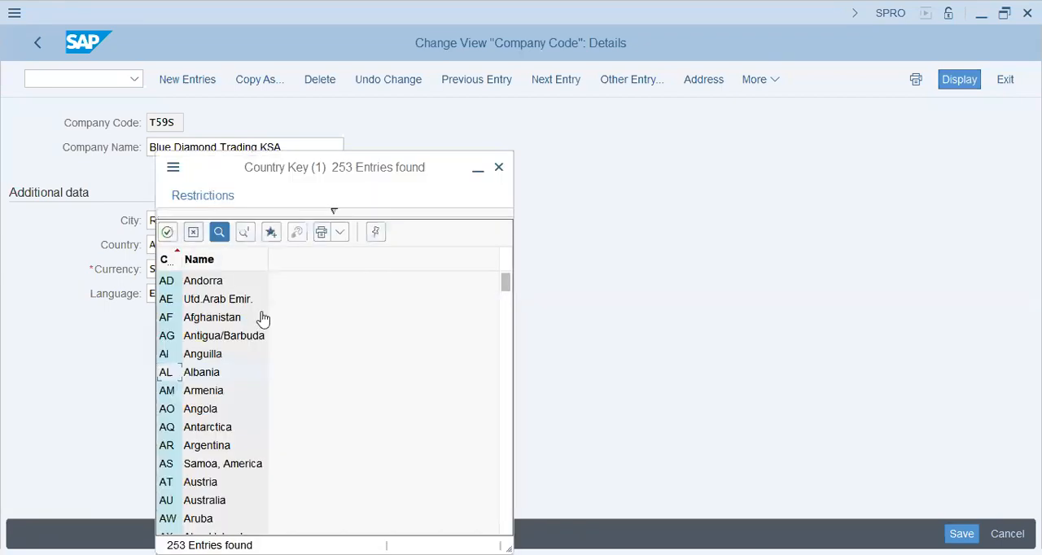
type("saudi")
key("Return")
left_click(203, 279)
key("Return")
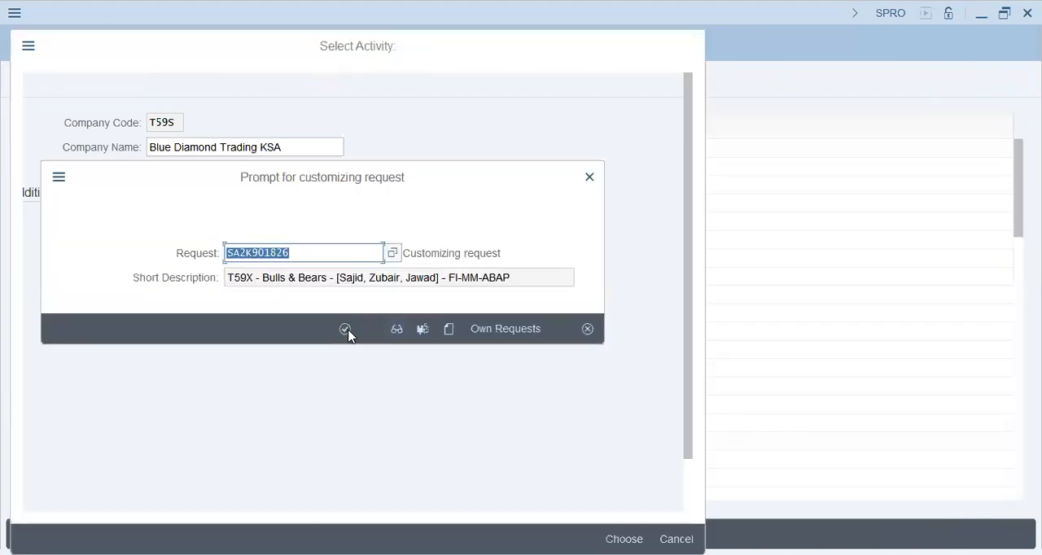
left_click(345, 329)
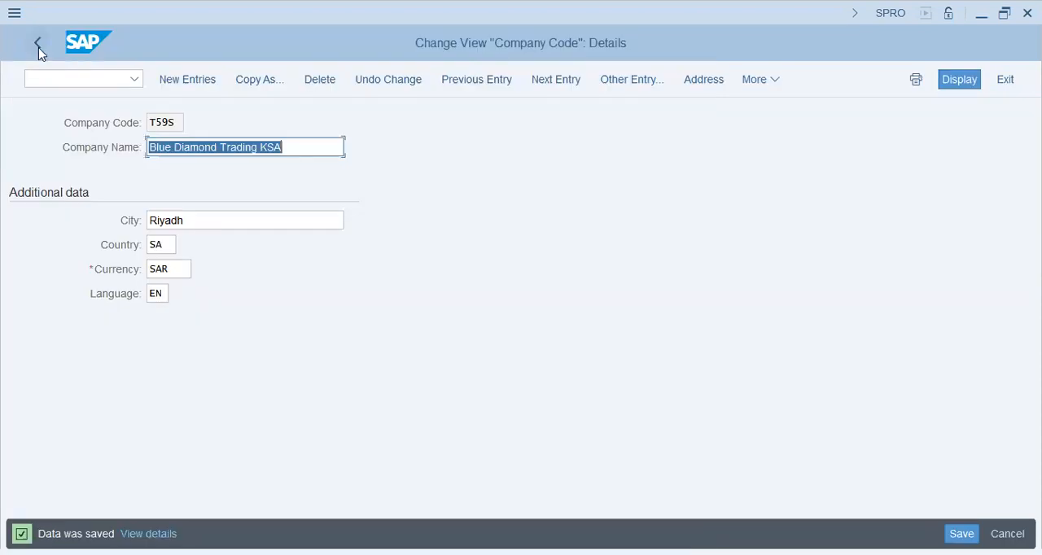
left_click(38, 47)
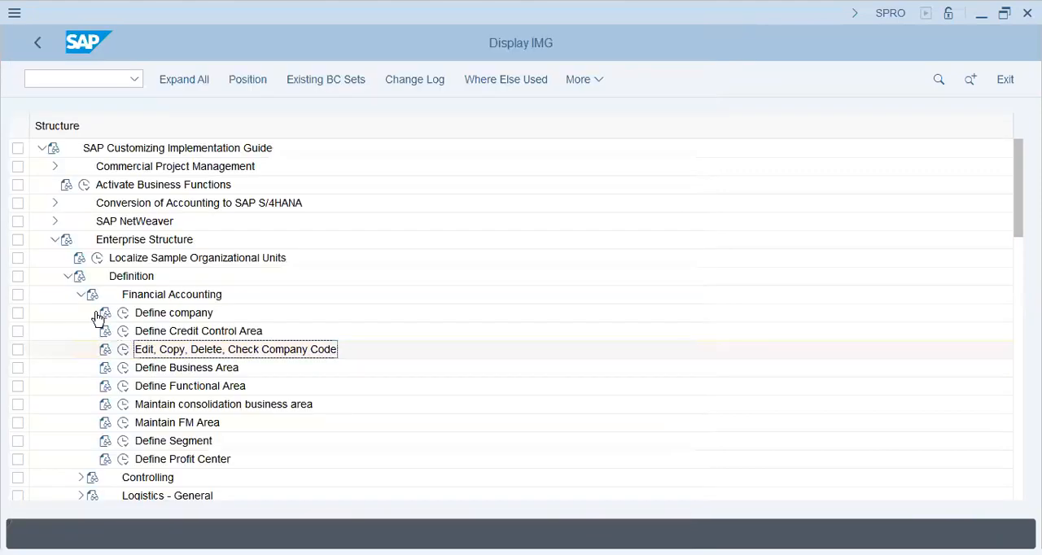
- In Define Segment under Financial Accounting, add a new segment BBImp with the description Import - Bulls/Bears
left_click(153, 429)
left_click(123, 444)
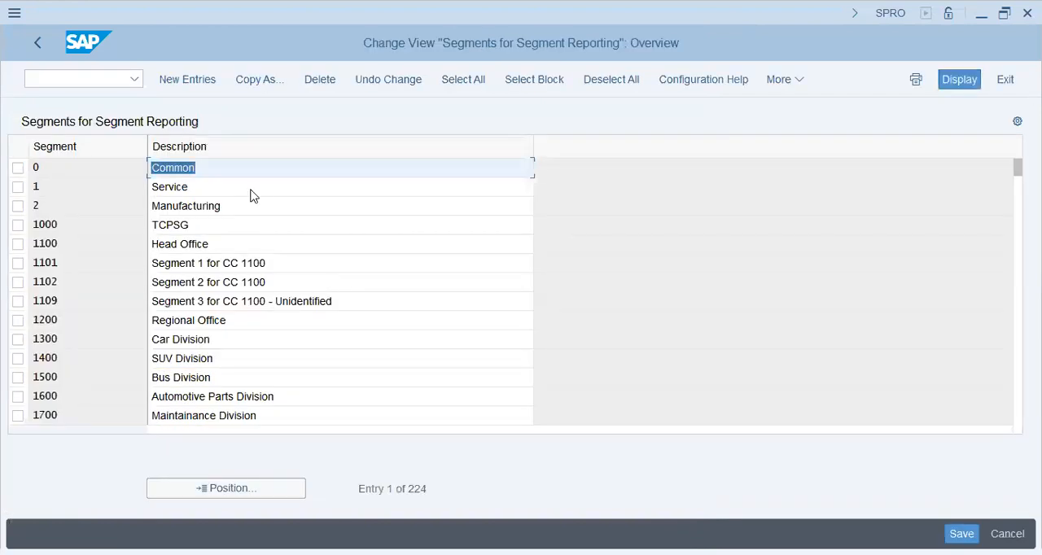
left_click(188, 85)
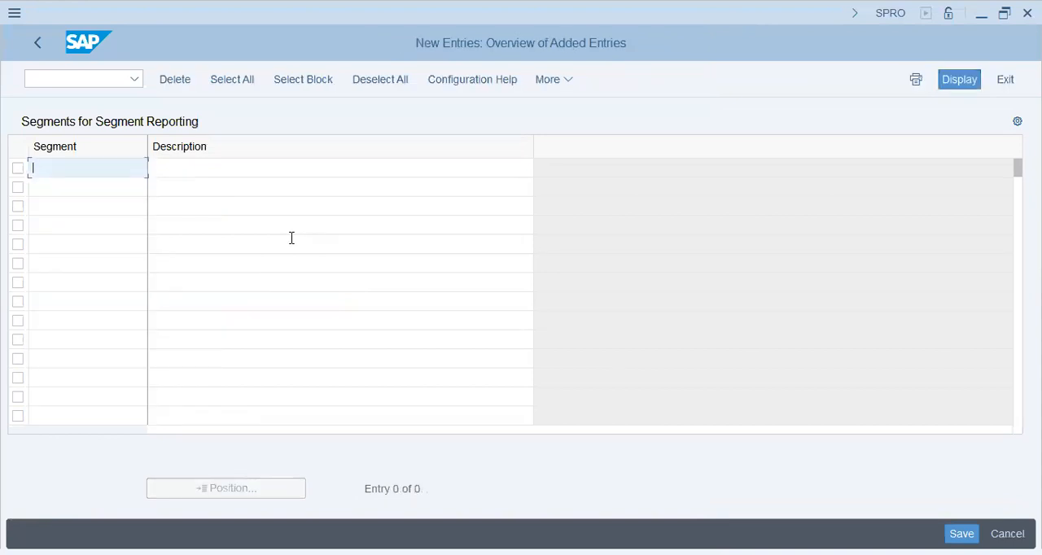
type("BBImp")
key("Tab")
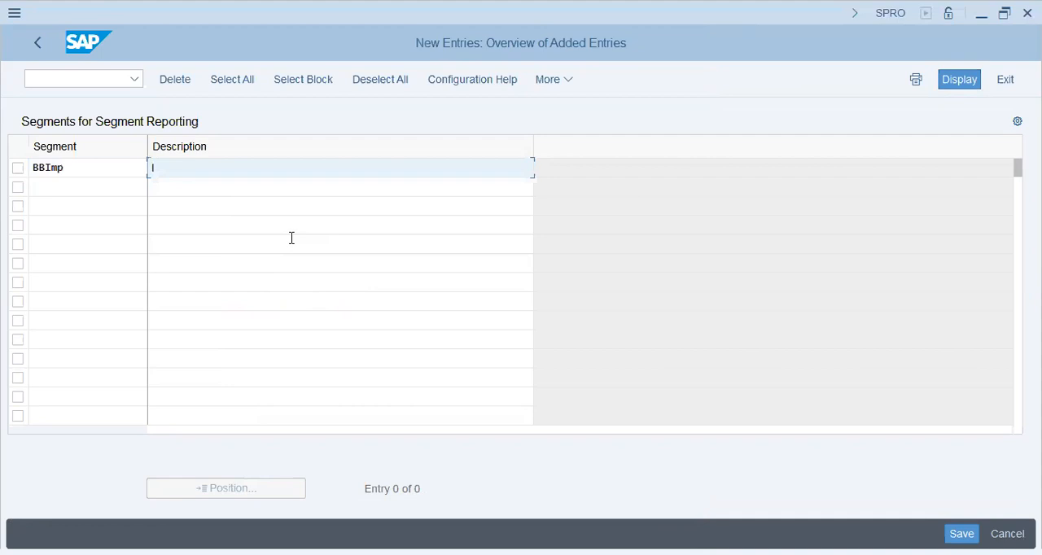
type("Import - Bulls/Bears")
key("Tab")
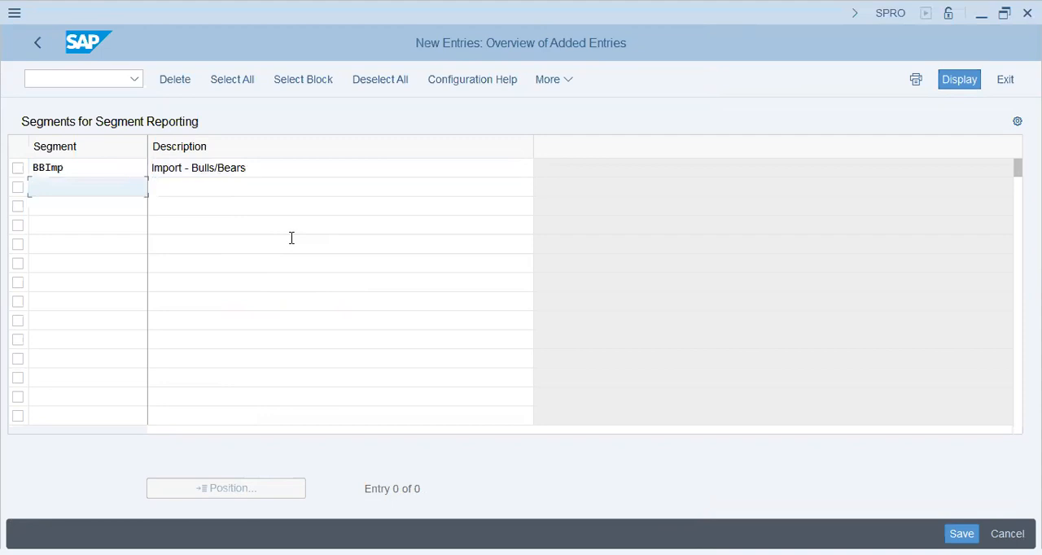
- Add a second segment BDTech described as Blue Diamond - Technology and save both in the T59X customizing request
type("BD")
type("Tech")
key("Tab")
type("B")
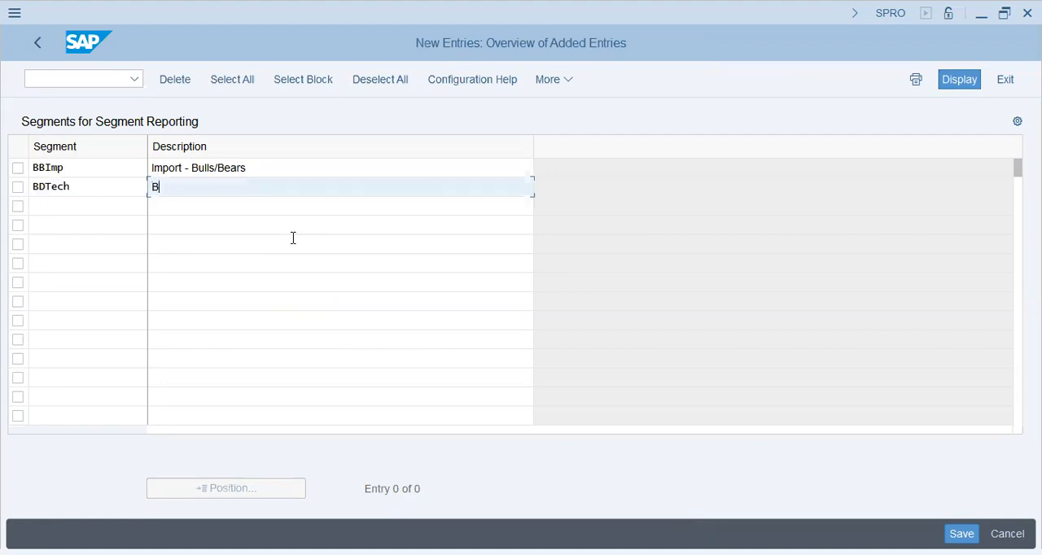
type("lue Dima")
key("BackSpace")
key("BackSpace")
type("amond - Tech C")
key("BackSpace")
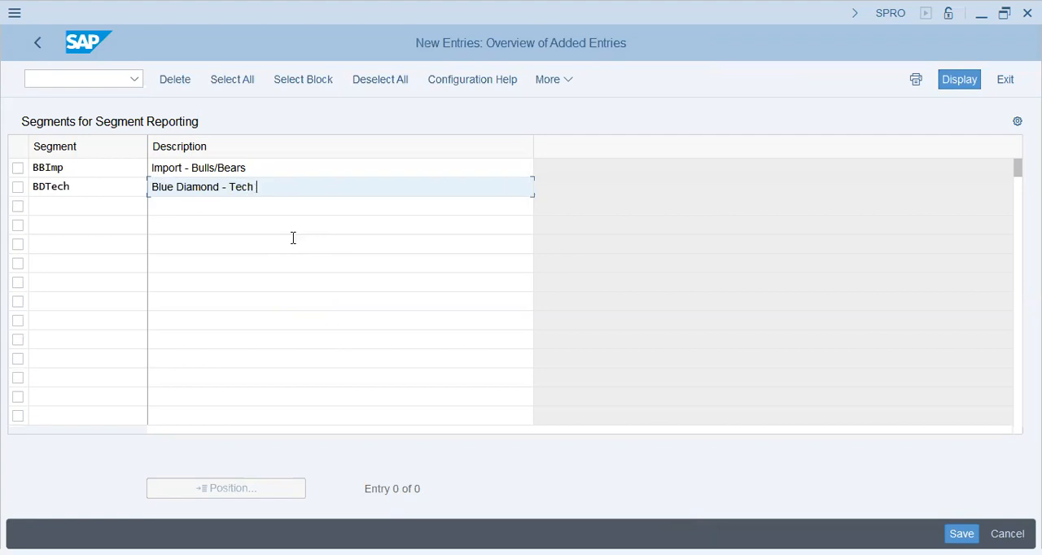
key("BackSpace")
type("nology")
key("Return")
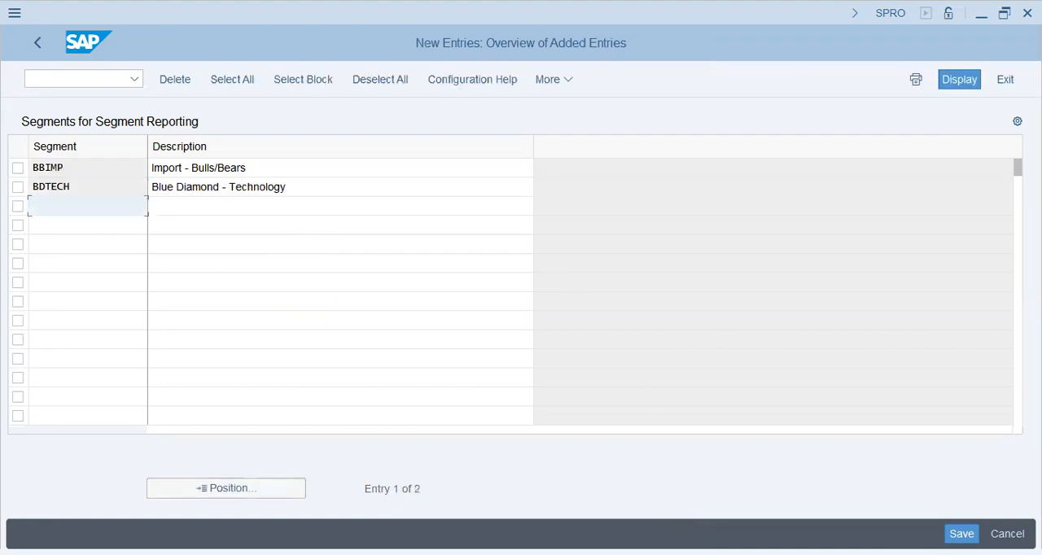
left_click(961, 534)
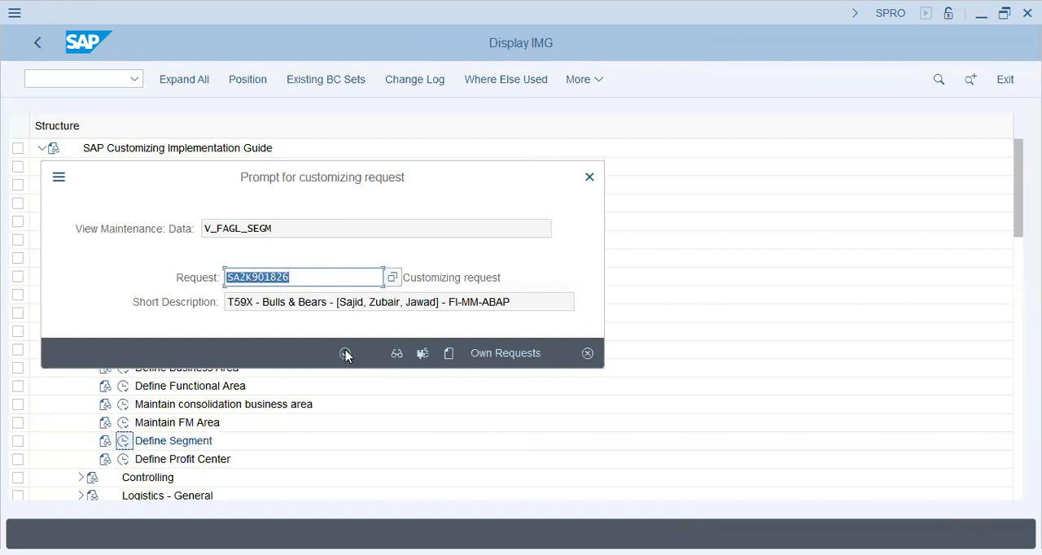
left_click(345, 353)
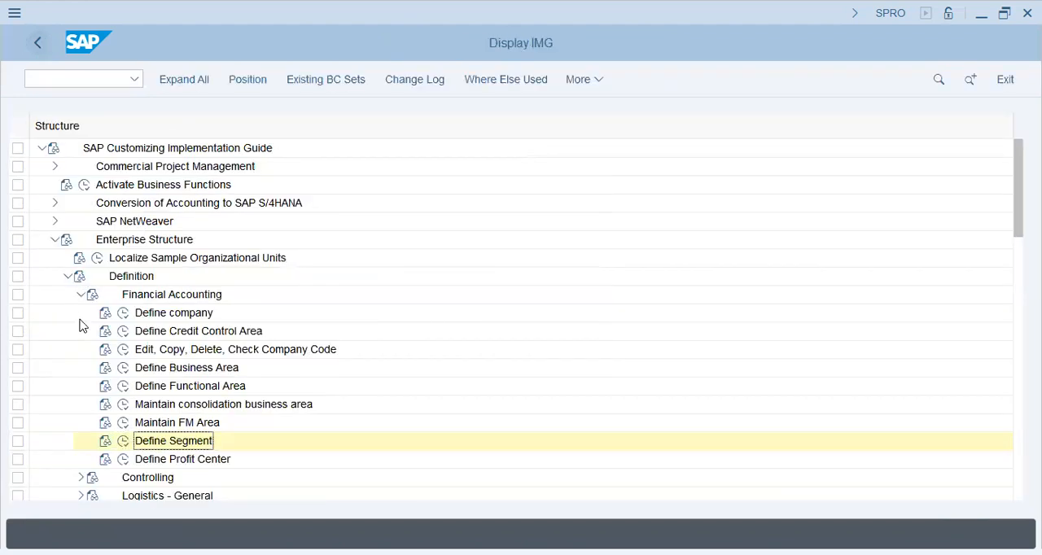
- Open Define valuation level under Logistics - General, check which level is set and return to the implementation guide
left_click(81, 294)
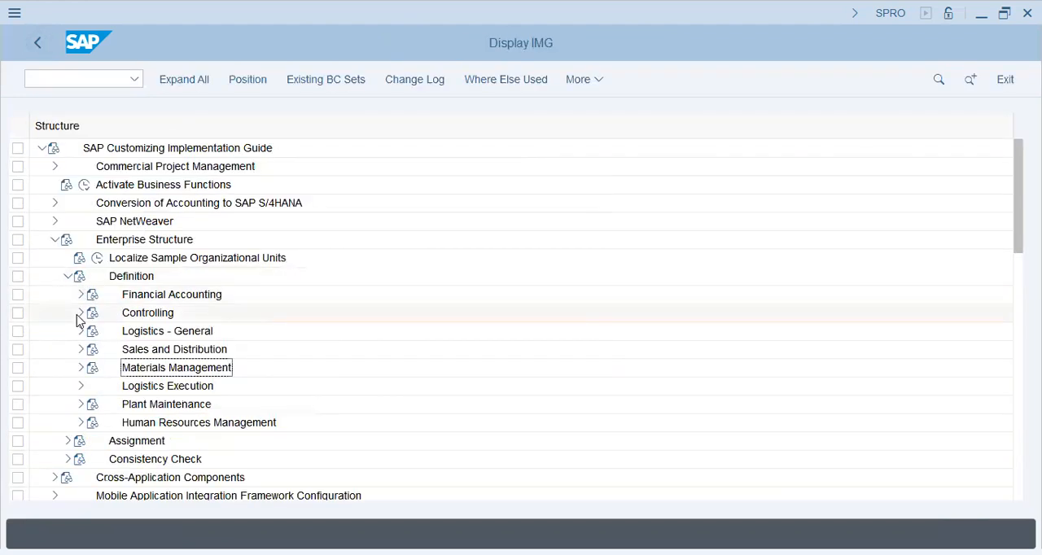
left_click(143, 316)
left_click(144, 334)
left_click(80, 331)
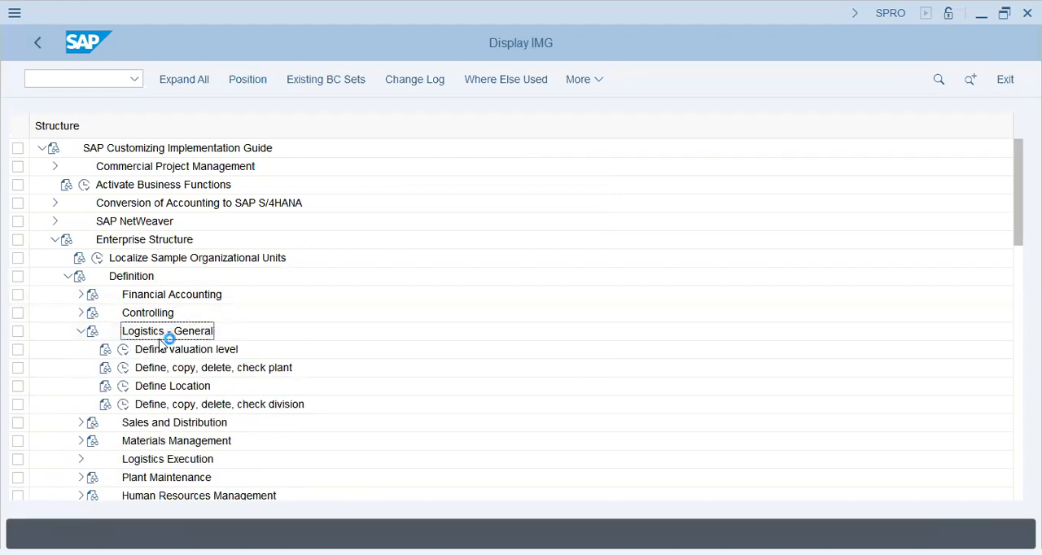
left_click(167, 354)
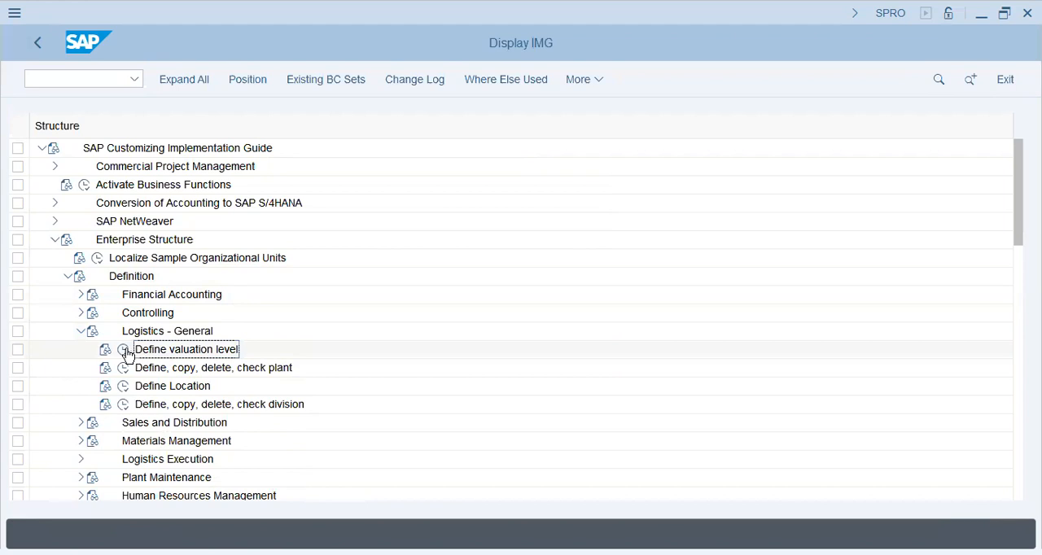
left_click(124, 351)
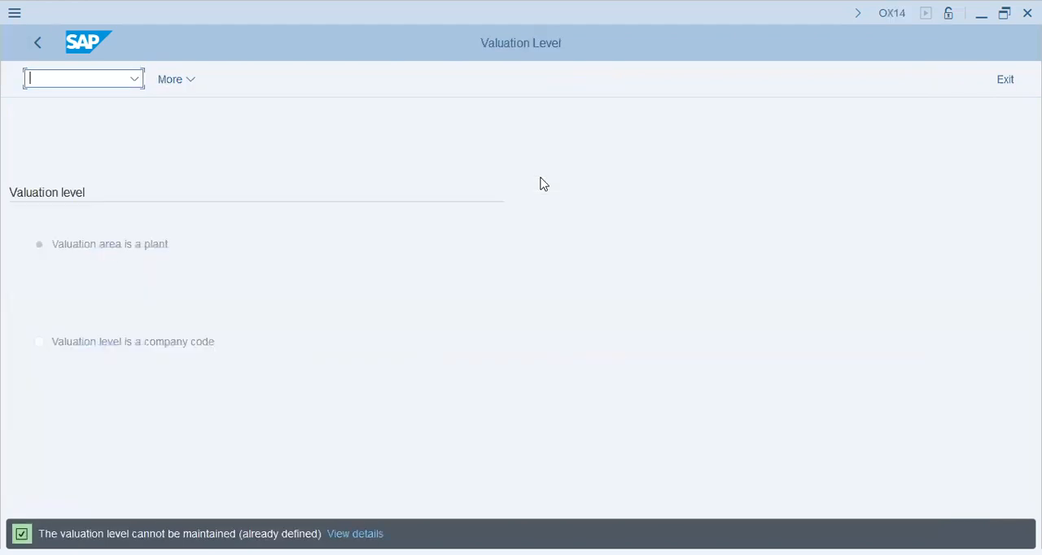
left_click(163, 247)
left_click(38, 43)
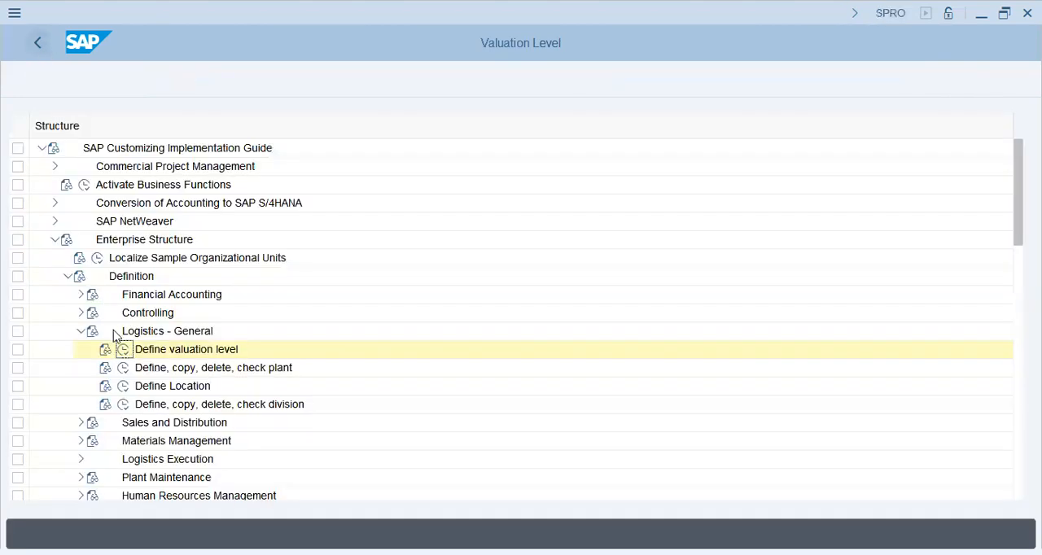
- In Define Plant under Logistics - General, start a new plant T59X with Name 1 T59X - Bulls/Bears
left_click(123, 368)
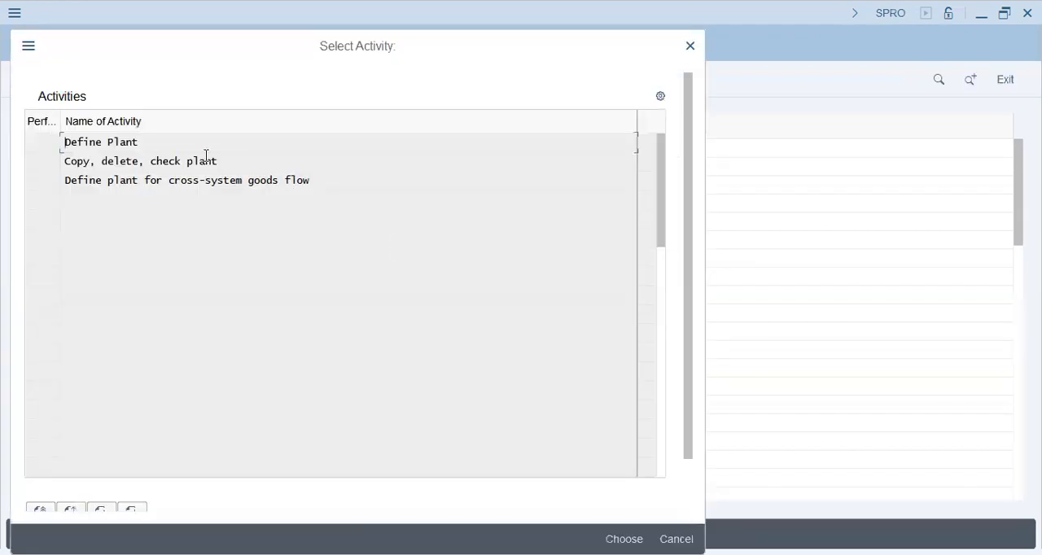
double_click(139, 142)
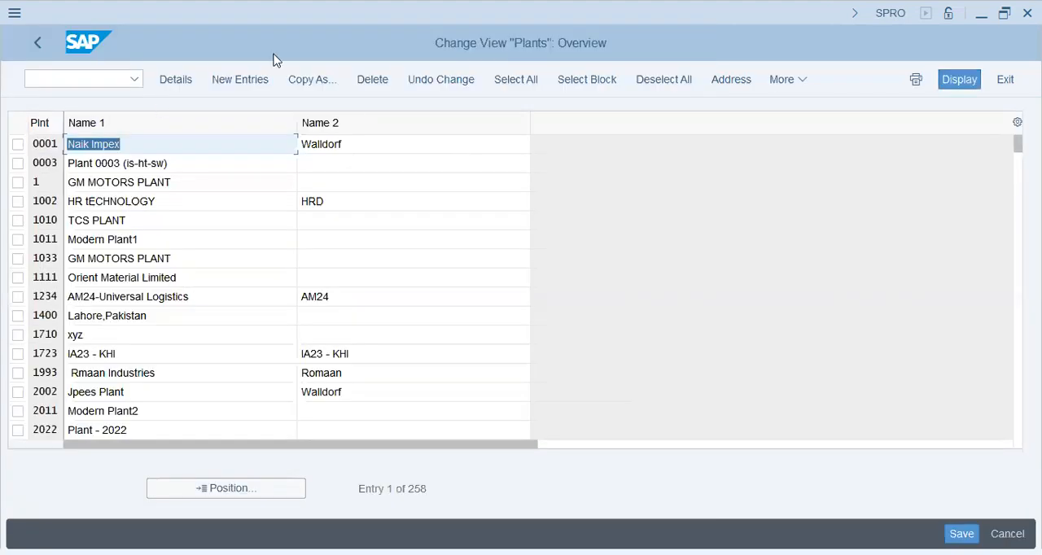
left_click(232, 81)
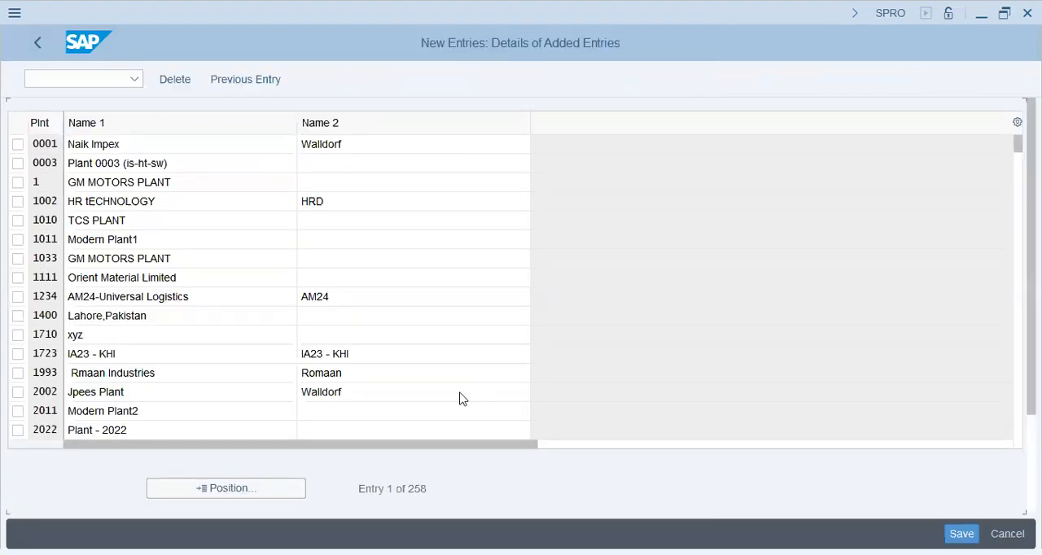
type("t59x")
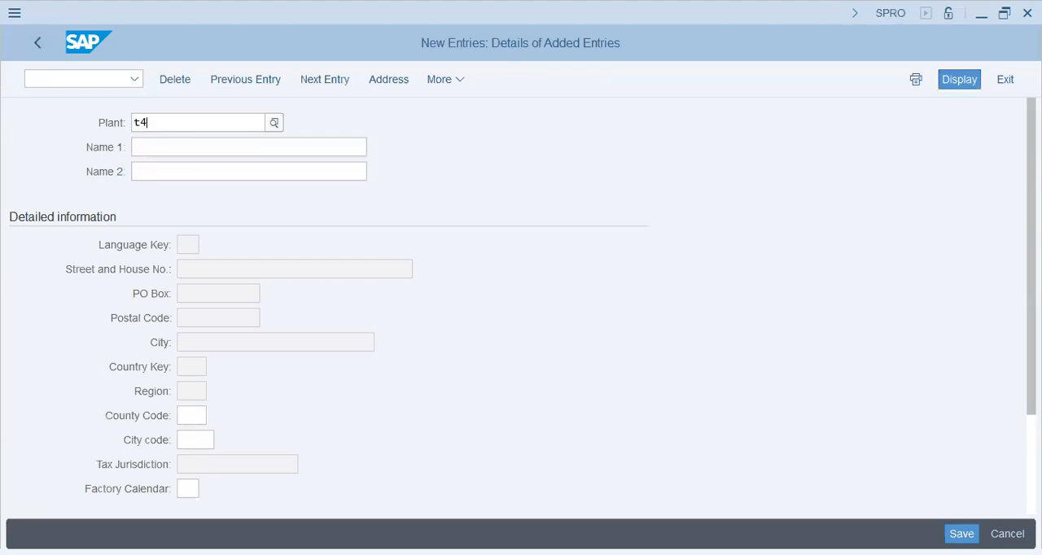
key("Tab")
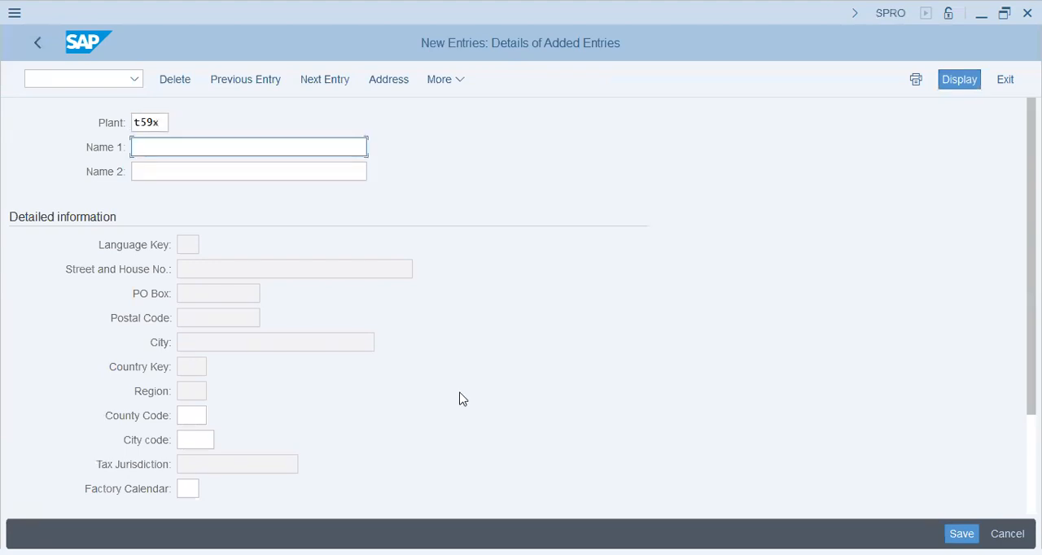
type("T59X - ")
type("Bull")
type("s.")
type("/Bears")
- Set Name 2 of the new plant to T59X - Bulls/Bears
key("Tab")
type("T59X - Bu")
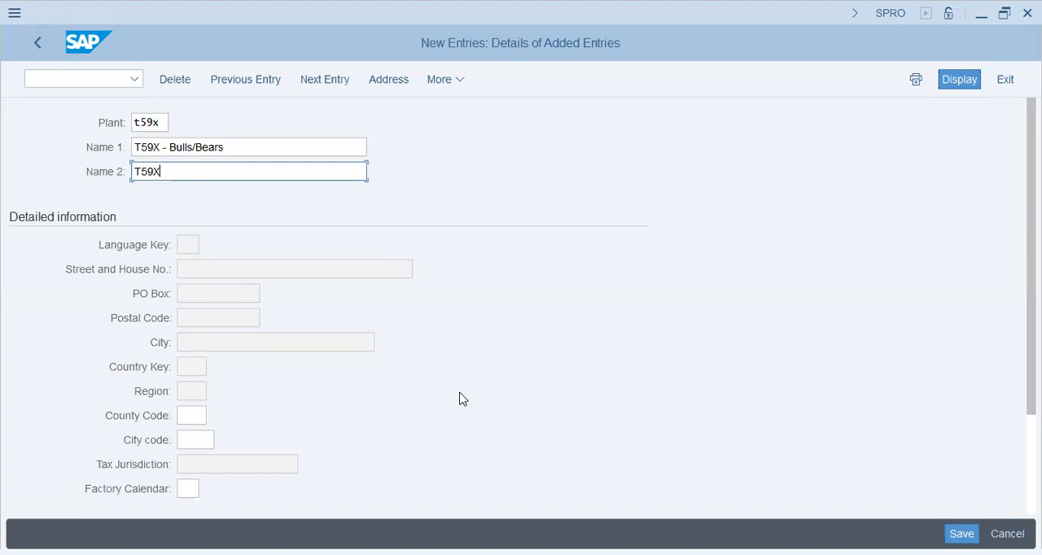
type("ll/Bears")
key("Left")
key("Left")
key("Left")
key("Left")
key("Left")
key("Left")
type("s")
left_click(190, 415)
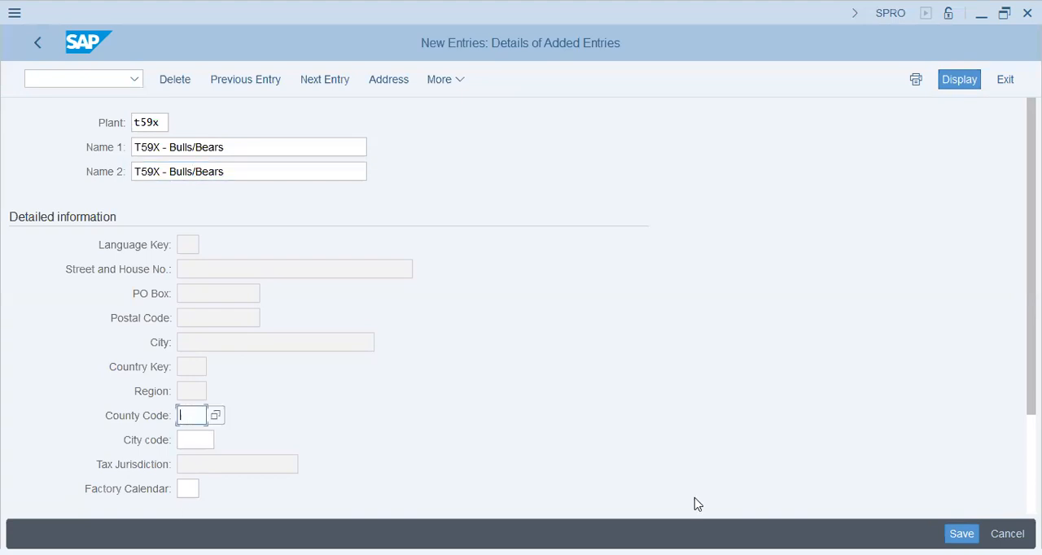
- Set the country in the plant's address to AE, save plant T59X and return to the plants overview
key("Return")
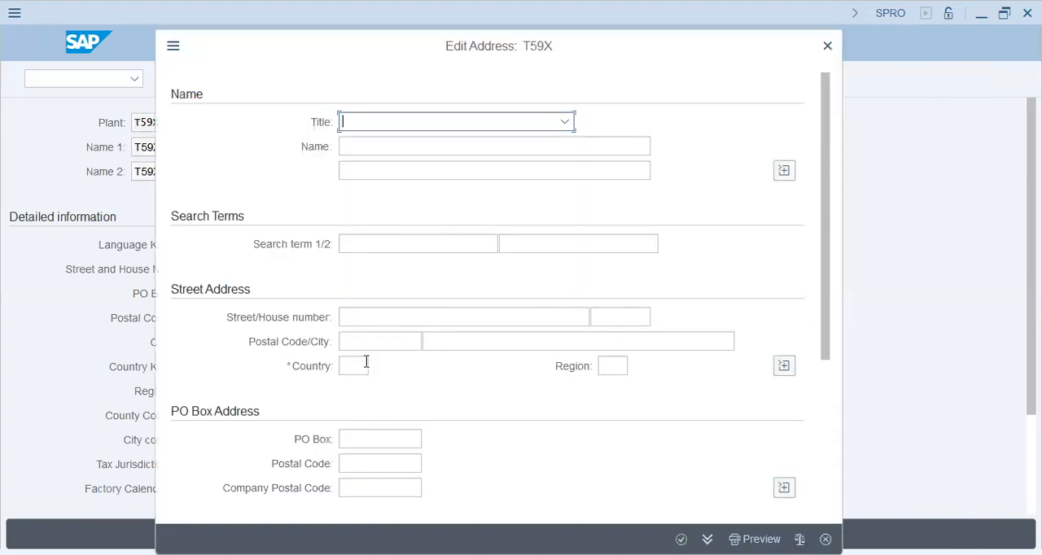
left_click(366, 364)
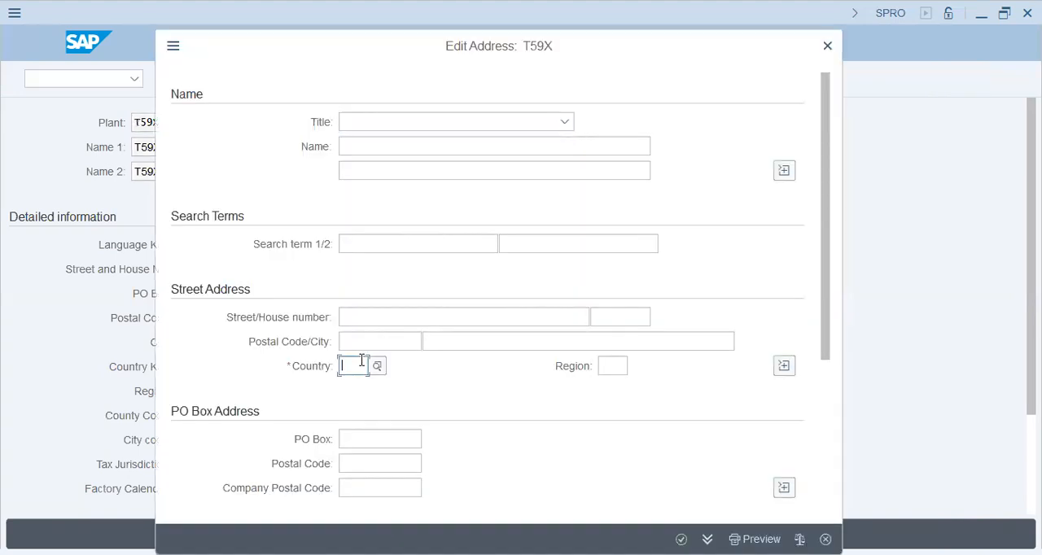
type("ae")
key("Return")
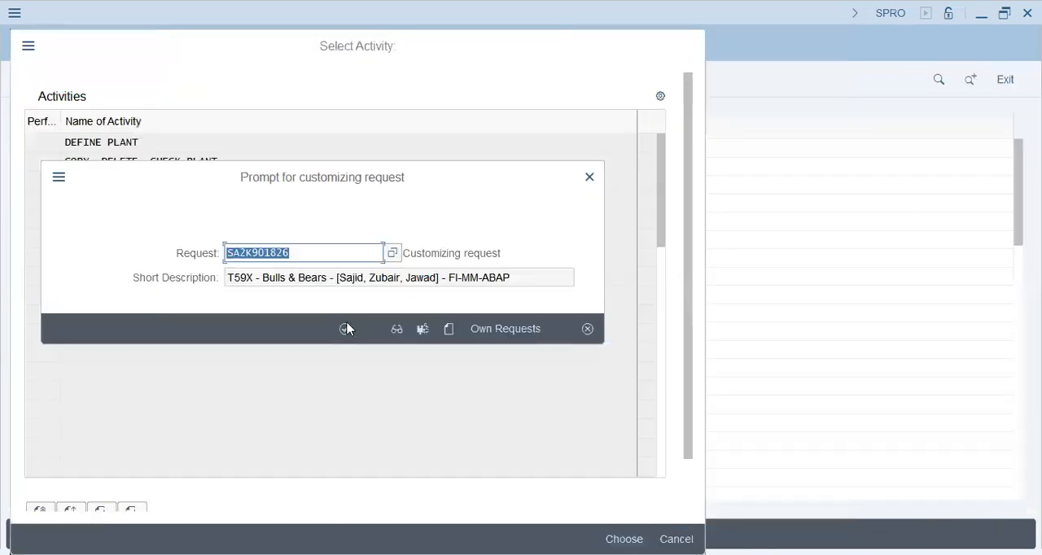
left_click(346, 329)
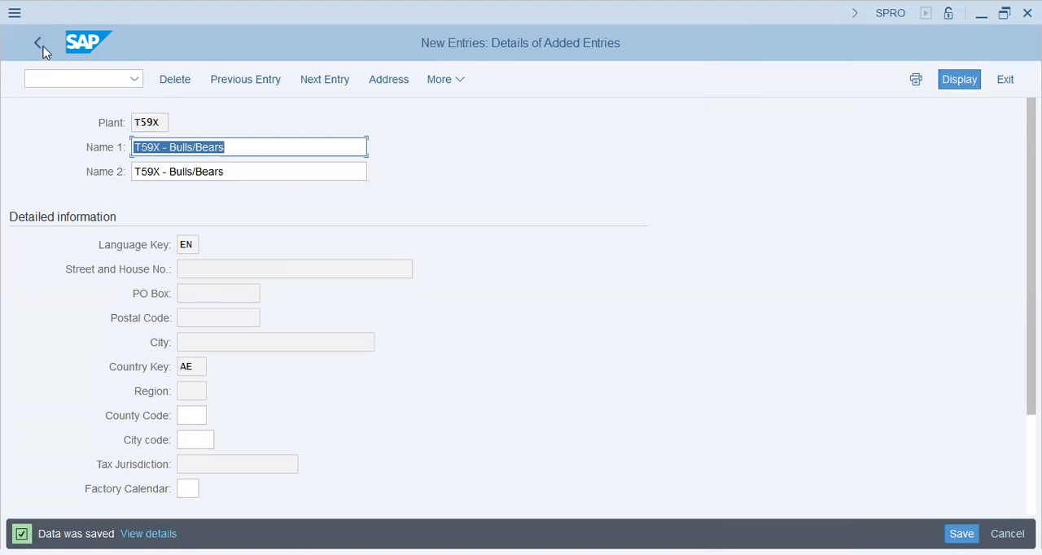
left_click(44, 49)
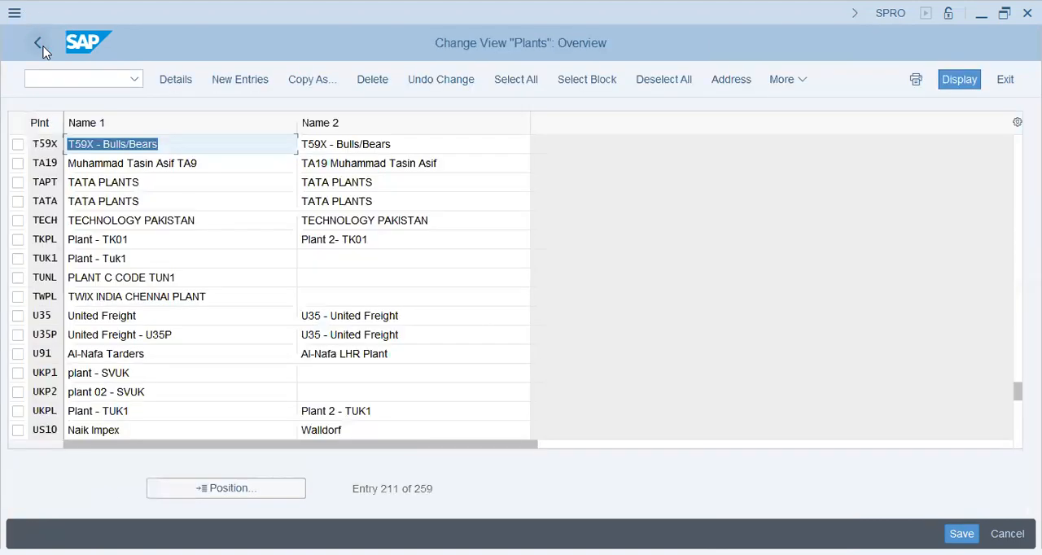
- In Define Location under Logistics - General, start a new entry for plant T59X with location Ajman
left_click(44, 49)
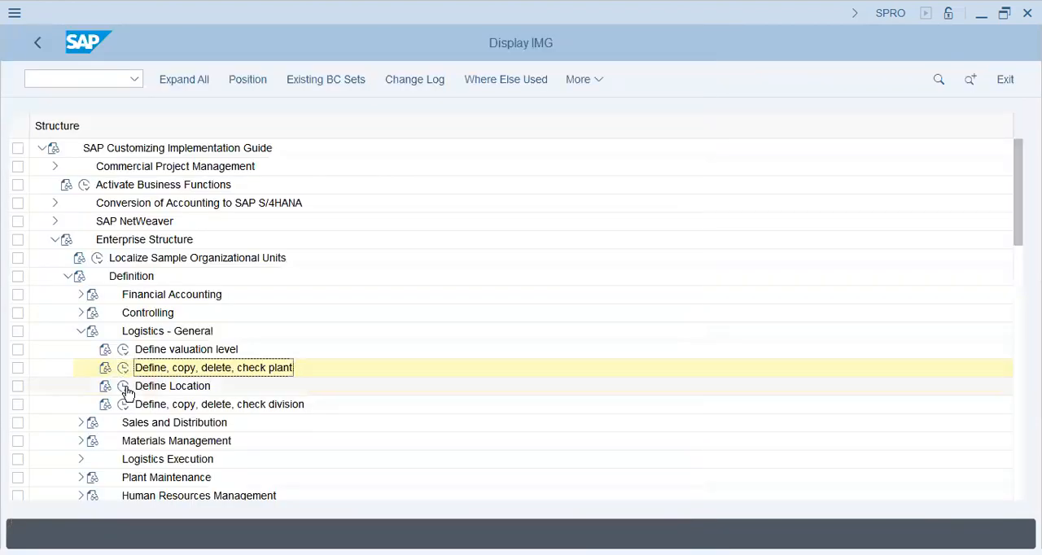
left_click(124, 388)
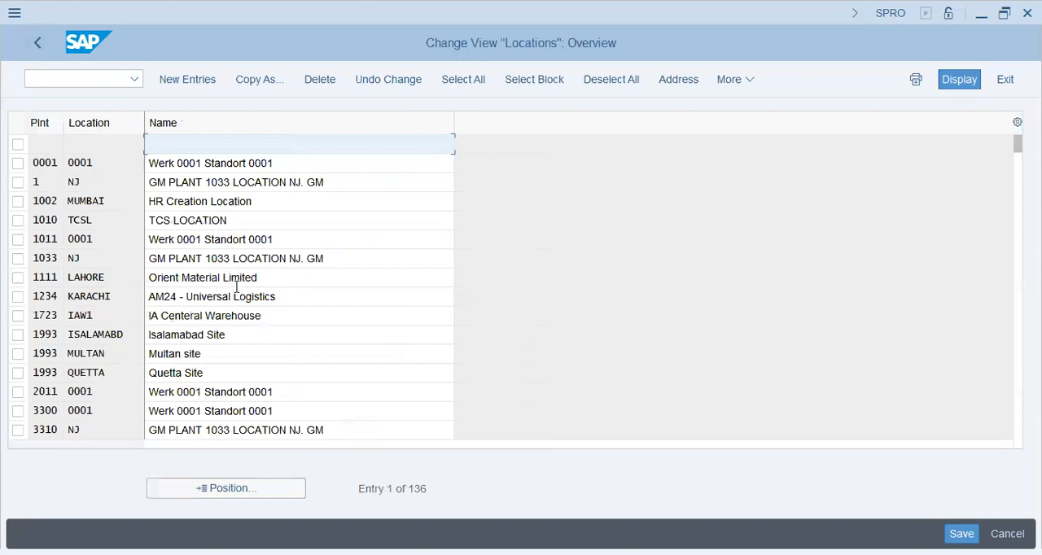
left_click(197, 87)
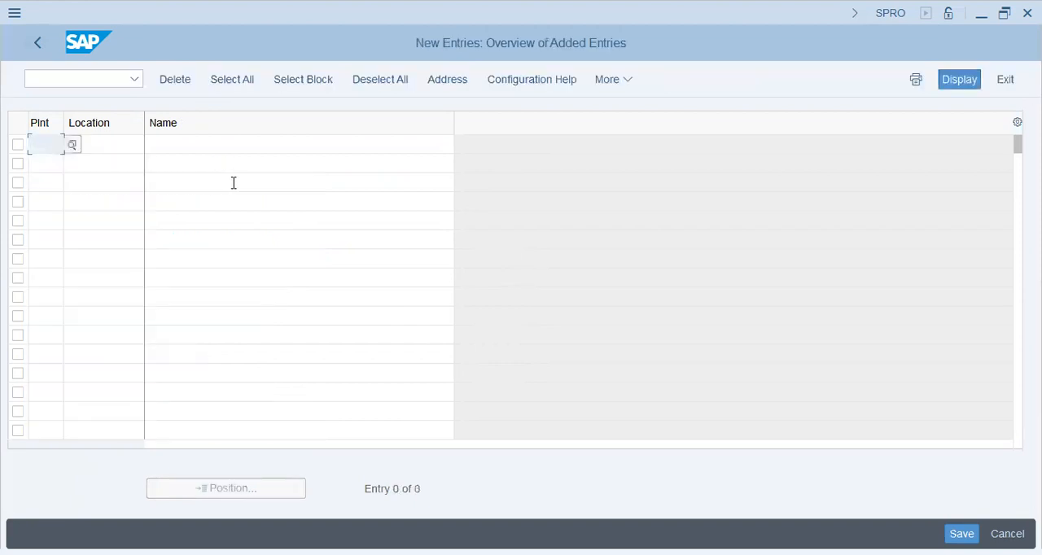
type("t59x")
key("Return")
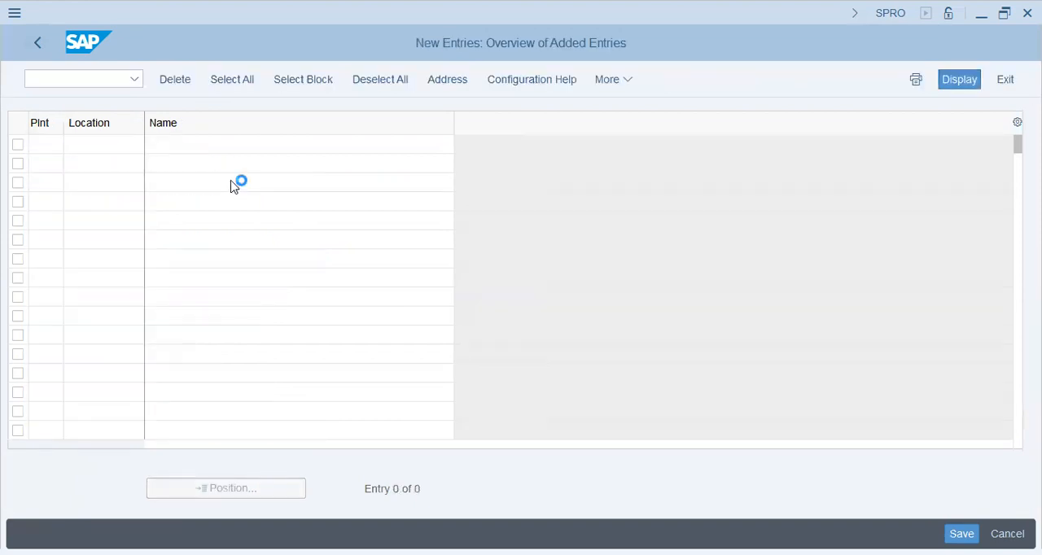
type("Ajman")
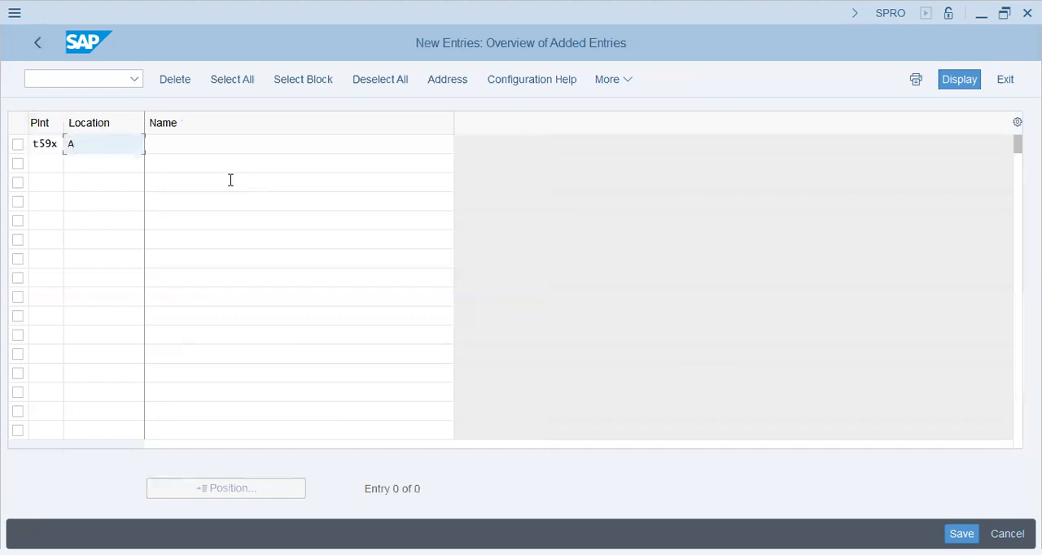
key("Tab")
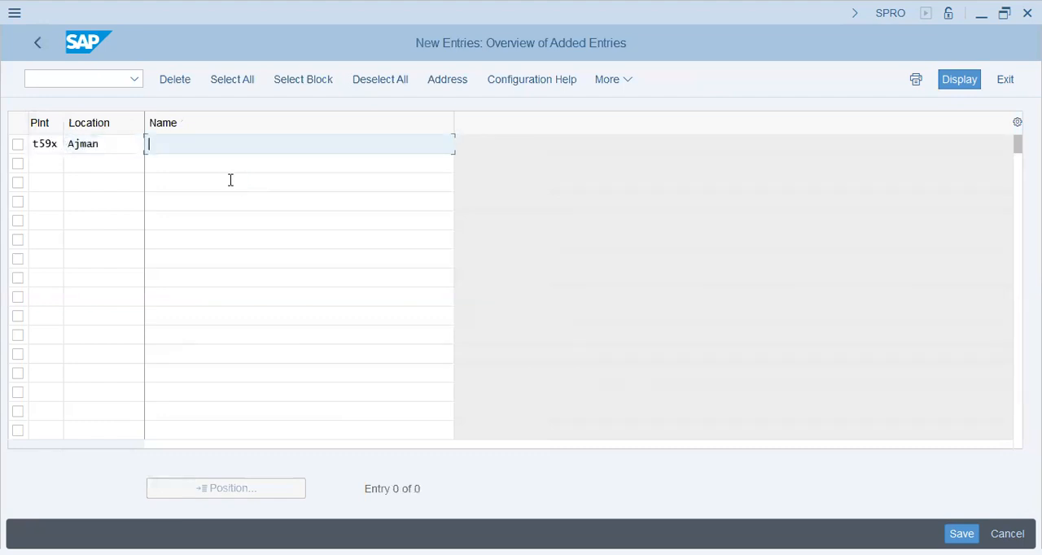
- Name the new Ajman location T59X - Bull/Bears Shj Warehouse and proceed to its address
type("T59X - Bull/Bears Shj")
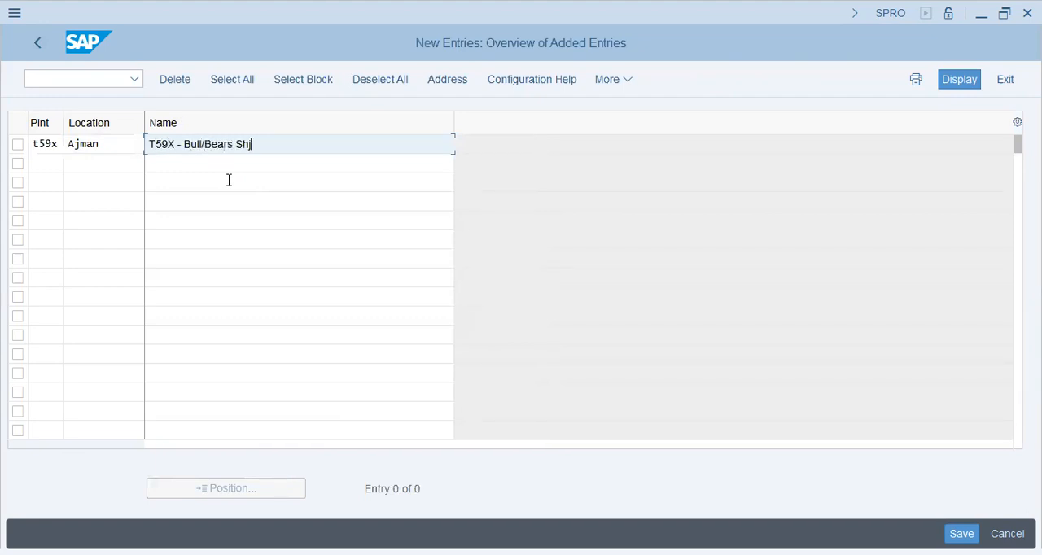
type(" Warehous")
type("e")
key("Return")
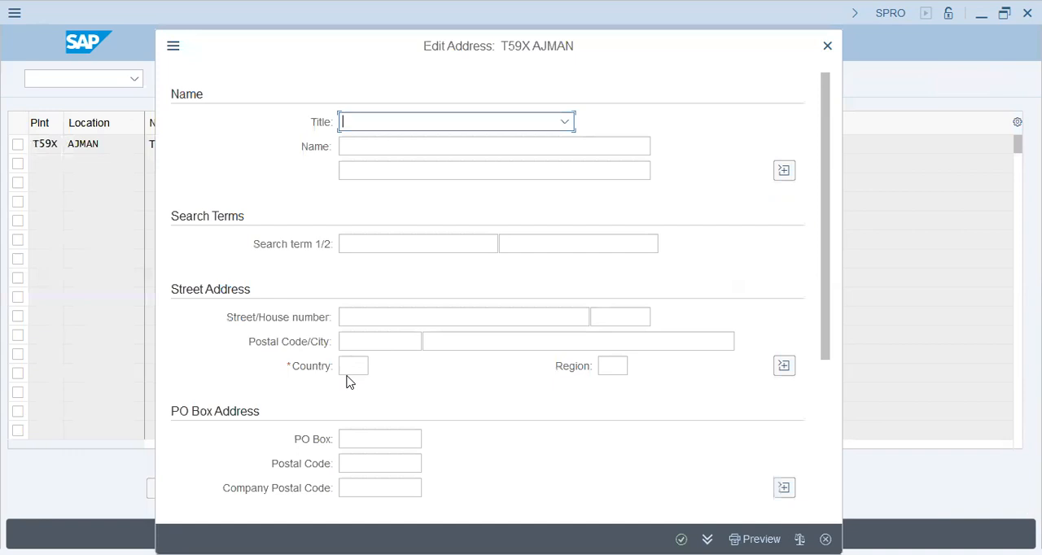
- Set the country in the location's address to AE and save the location in the proposed customizing request, returning to the implementation guide
left_click(345, 366)
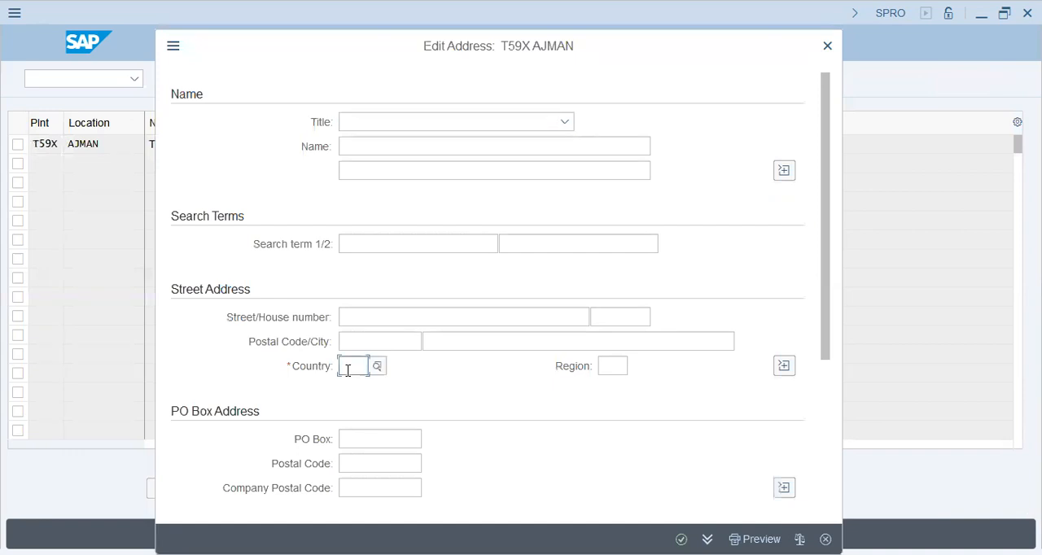
type("ae")
key("Tab")
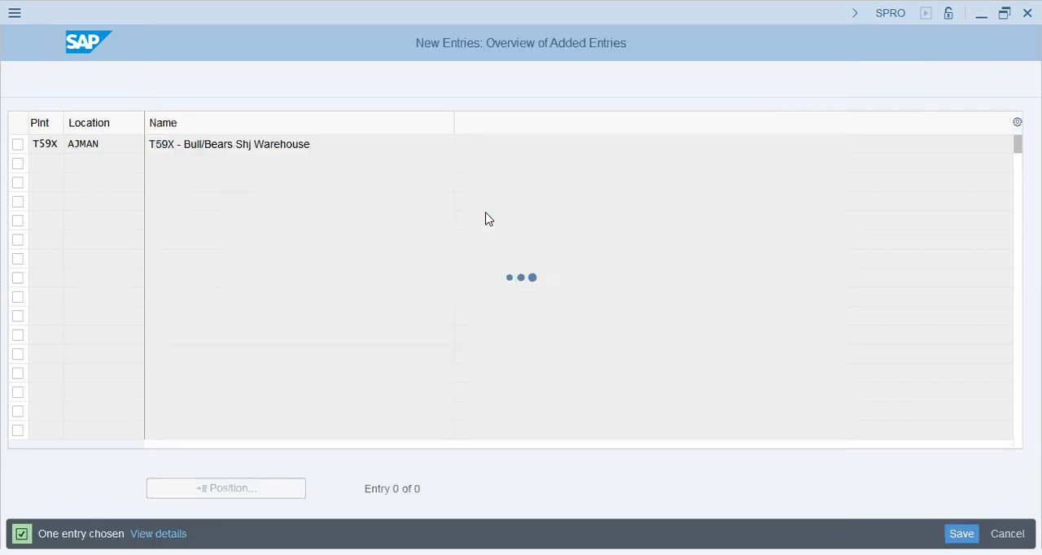
left_click(34, 45)
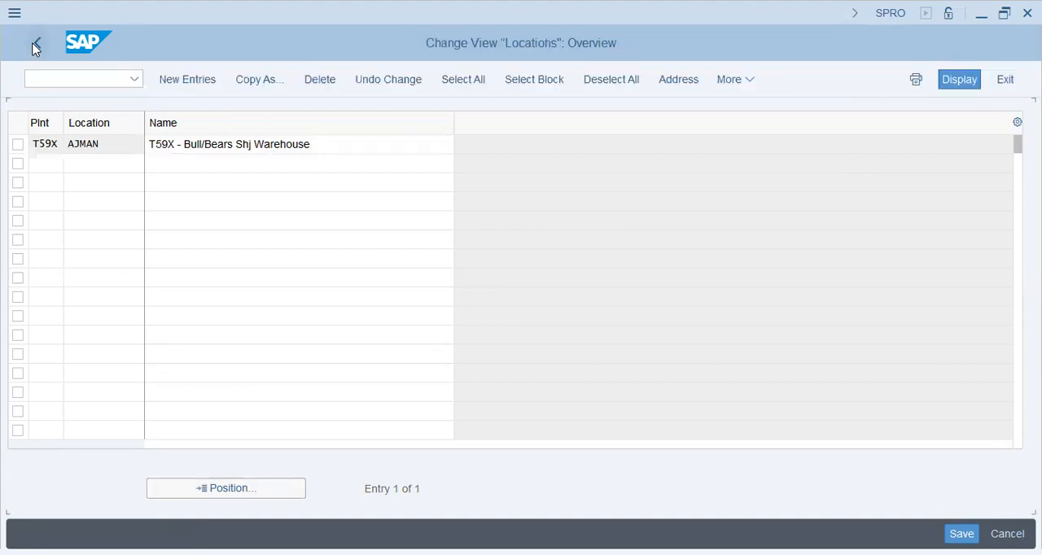
left_click(33, 44)
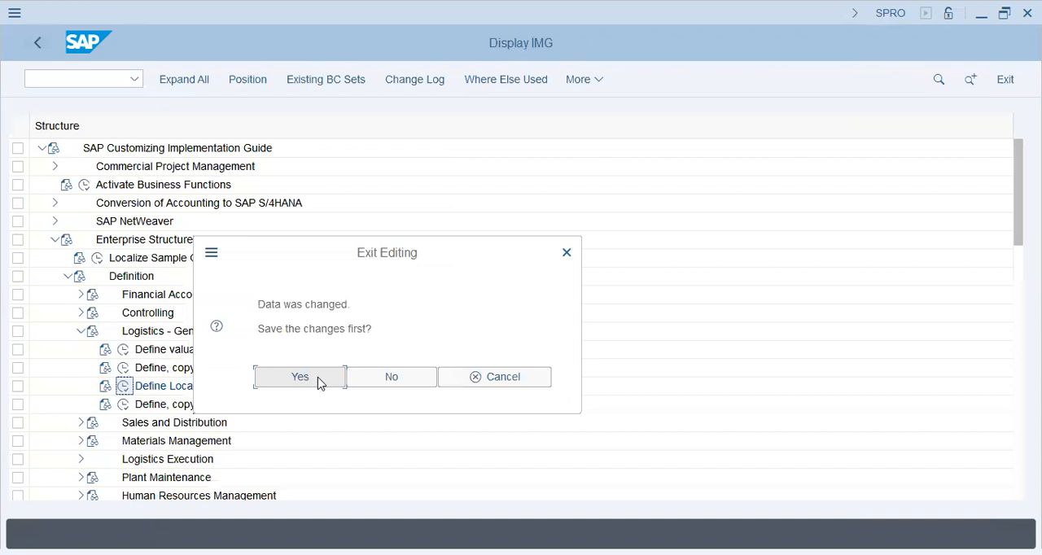
left_click(317, 381)
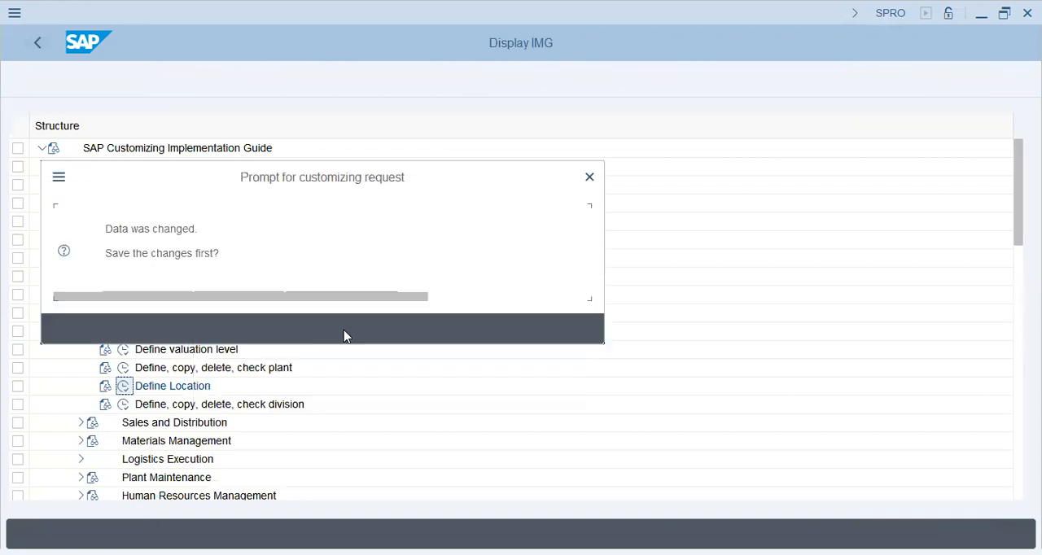
left_click(345, 331)
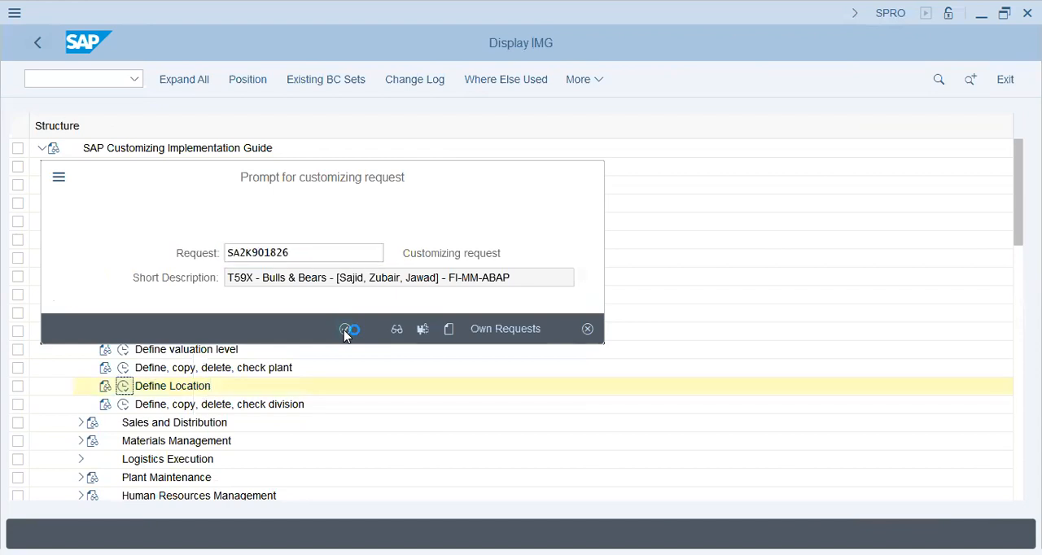
left_click(166, 389)
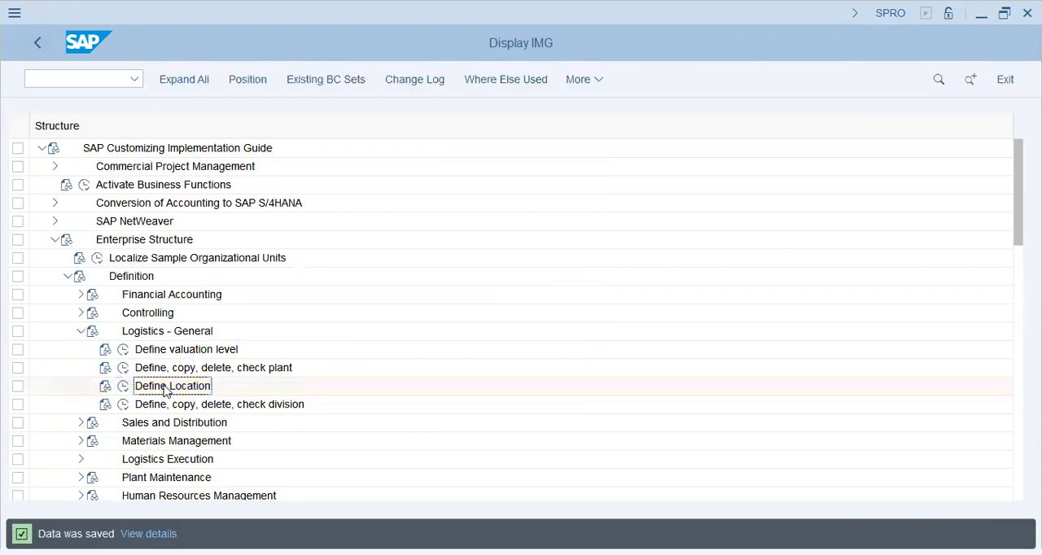
- Open Define Division under Logistics - General and start a new division entry
left_click(123, 407)
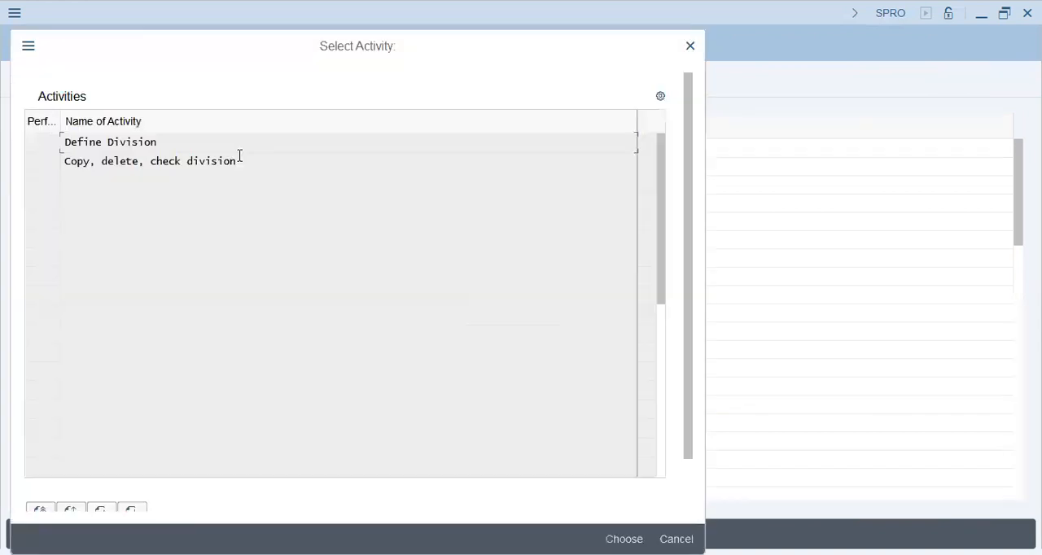
double_click(153, 140)
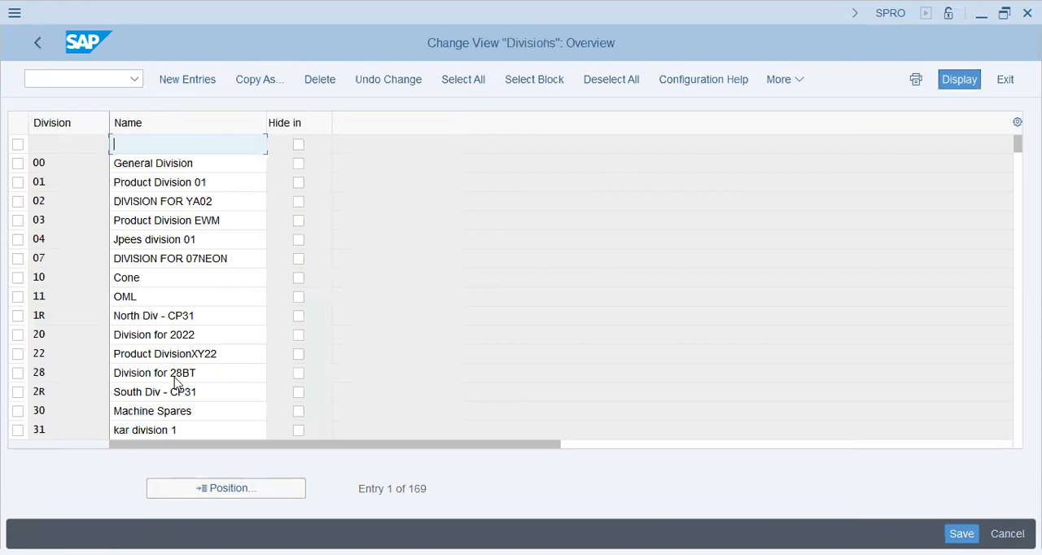
left_click(174, 375)
left_click(191, 319)
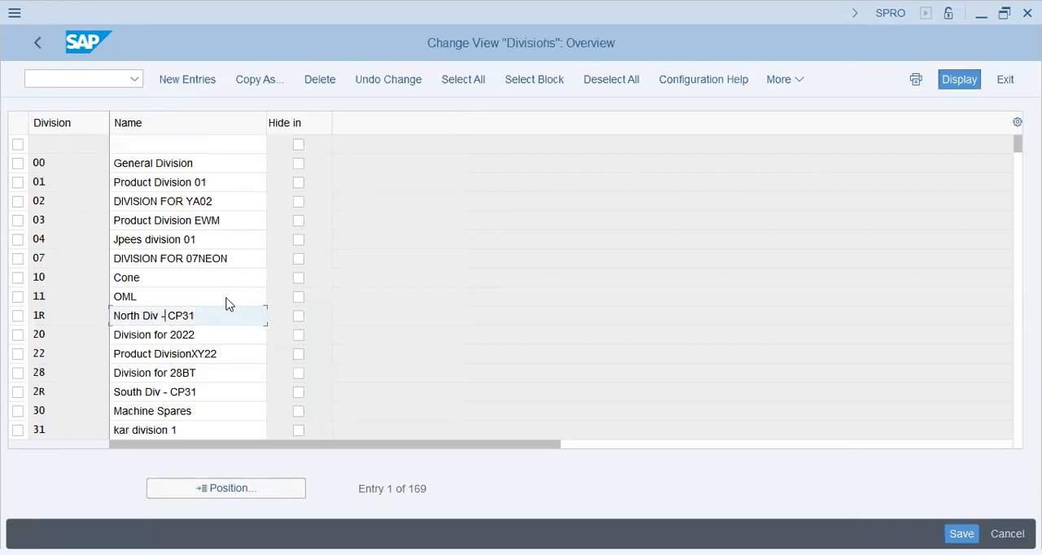
left_click(201, 84)
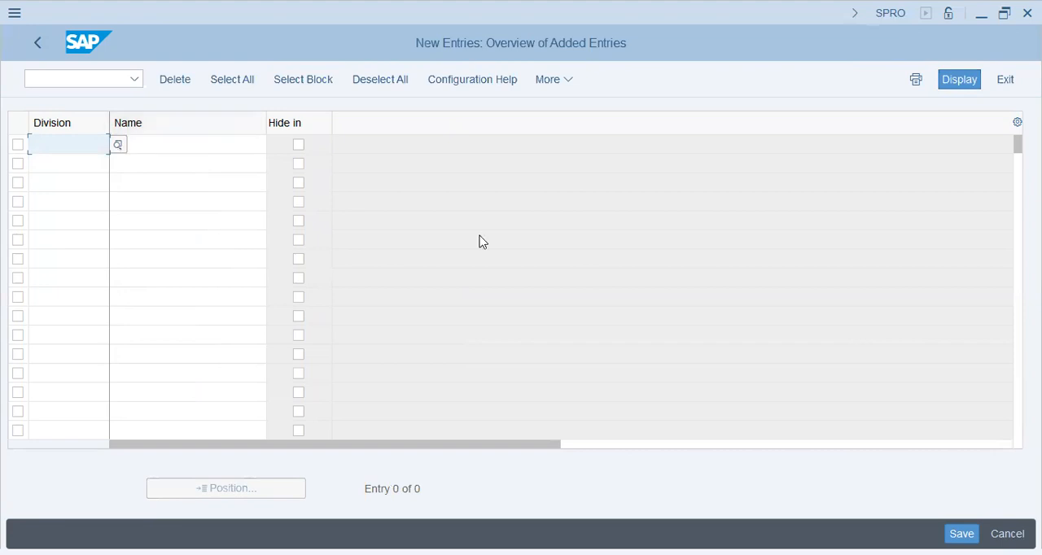
left_click(61, 142)
key("alt+Tab")
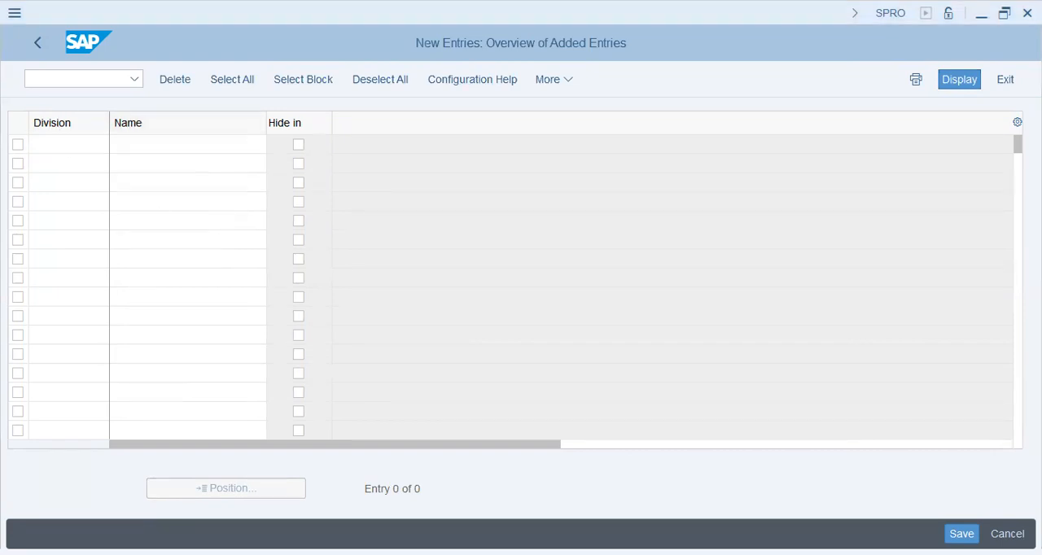